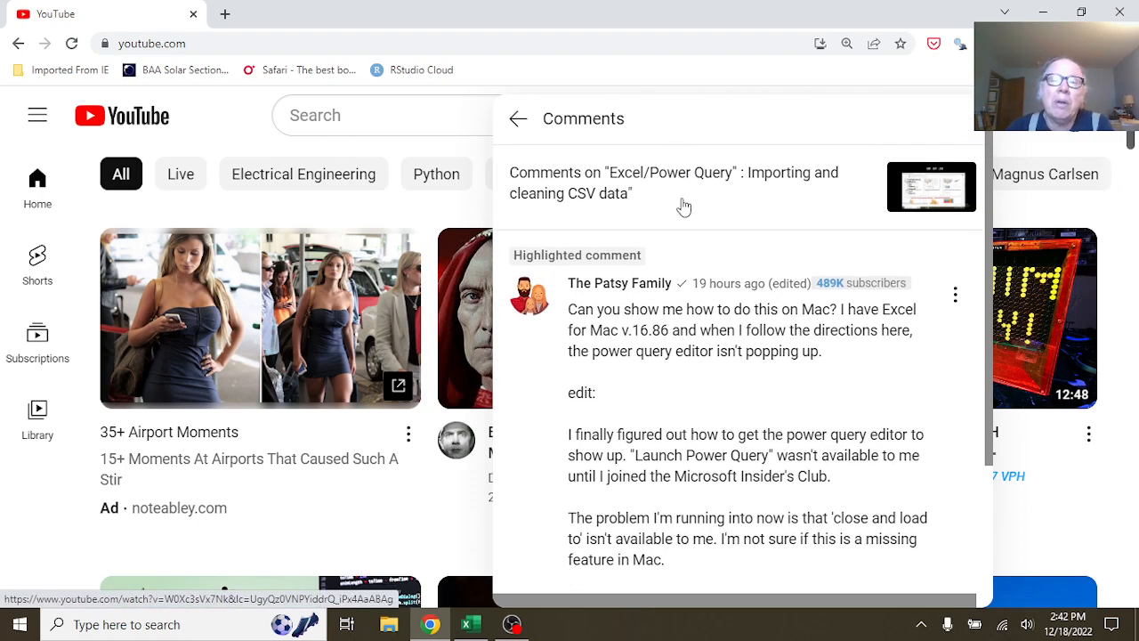
- Read the highlighted comment about using Power Query in Excel for Mac and close the comments panel
scroll(682, 237, "down", 1)
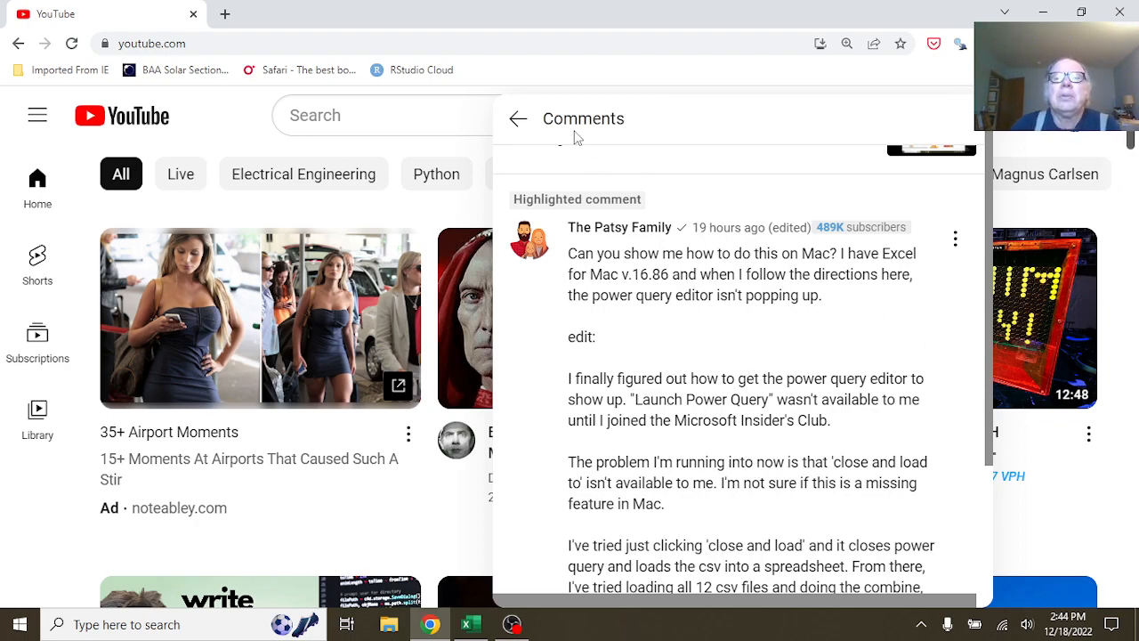
left_click(546, 47)
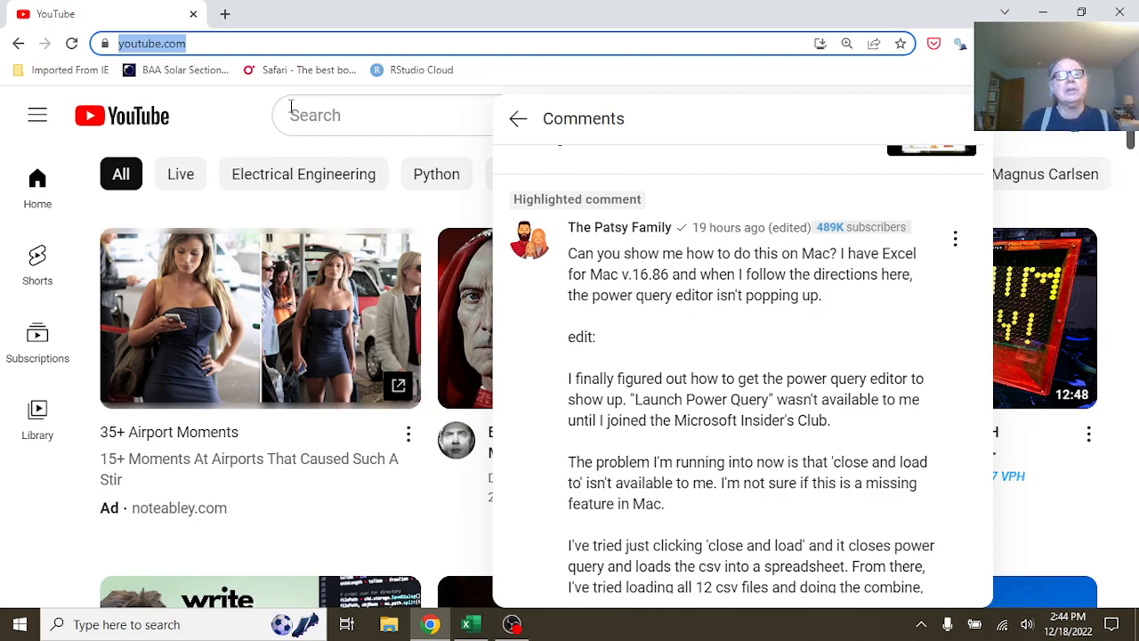
type("o")
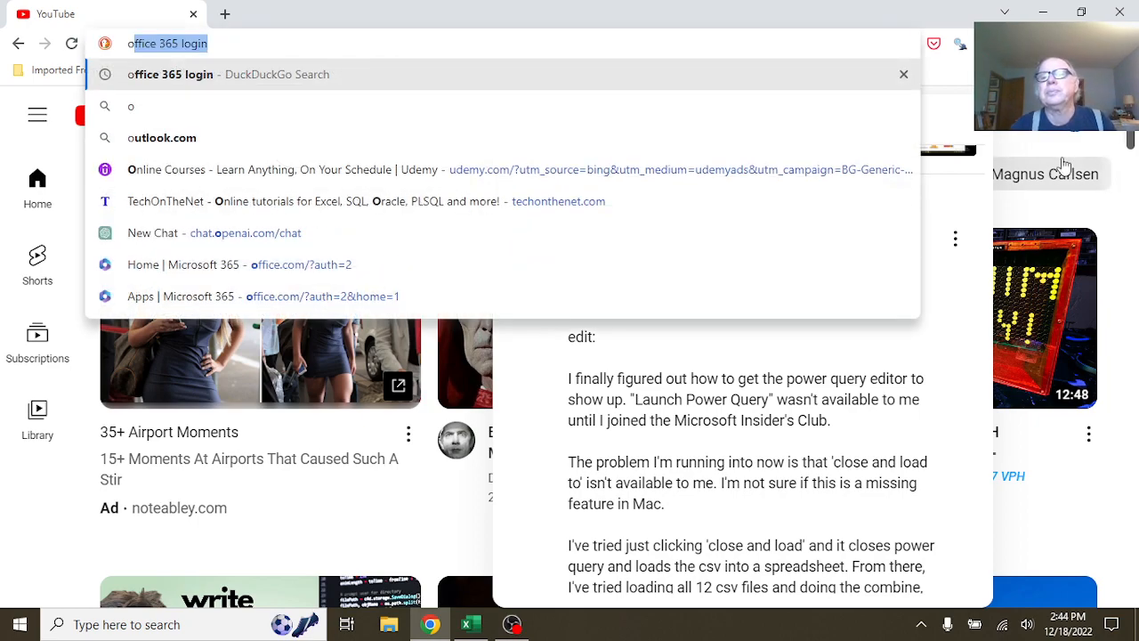
left_click(1027, 115)
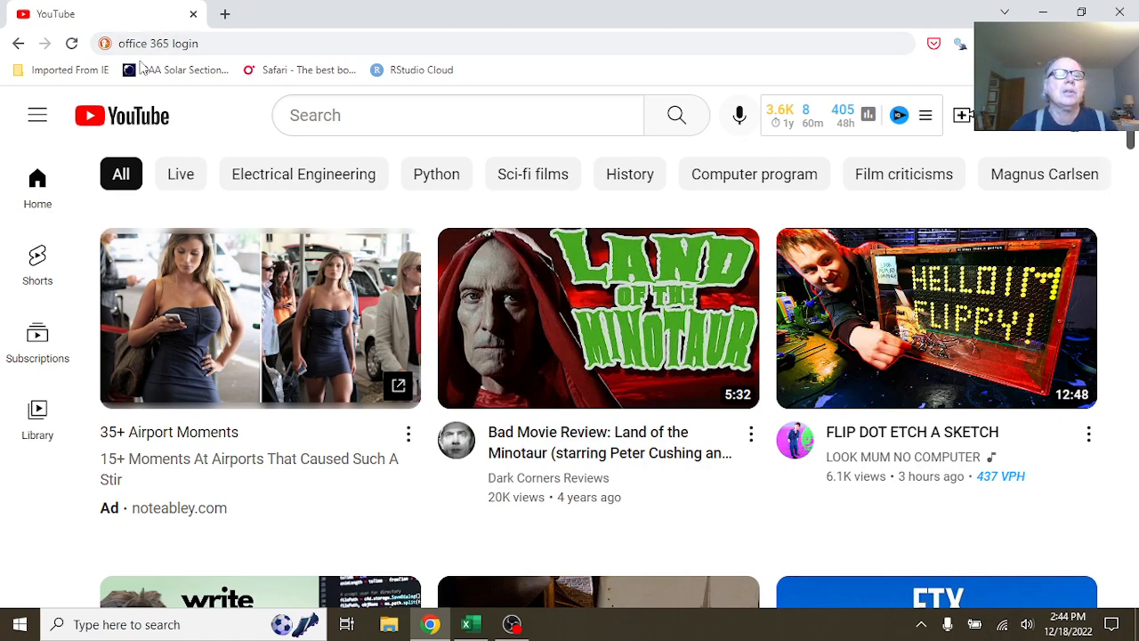
- Go to sqlite.org and bring up the precompiled binaries for Linux, Mac OS X and Windows on its download page
left_click_drag(234, 43, 3, 7)
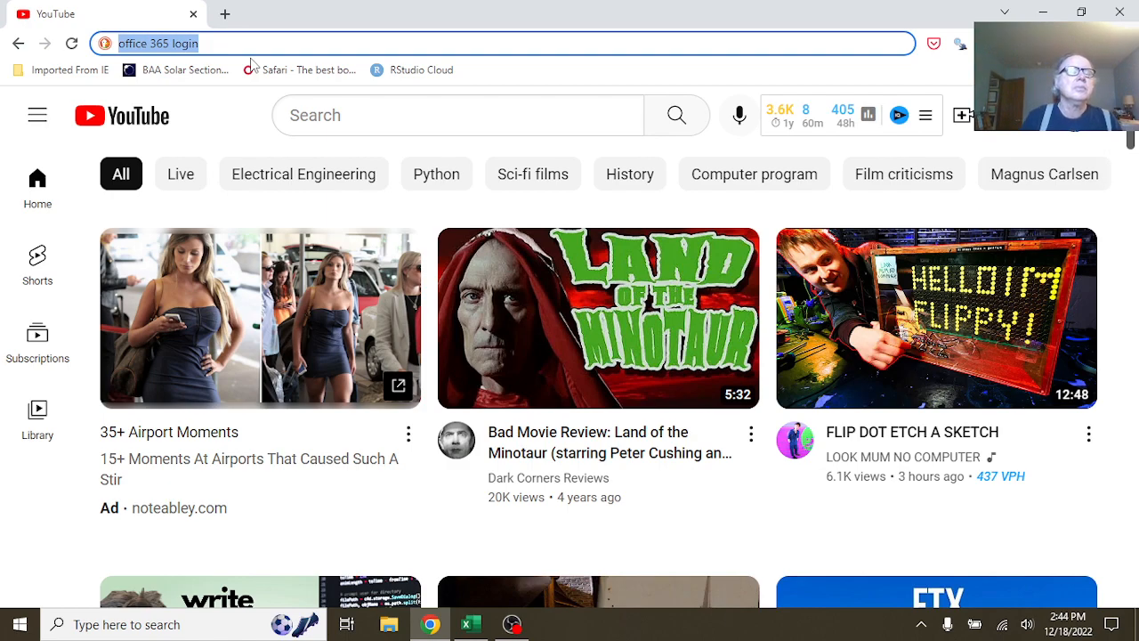
type("sql")
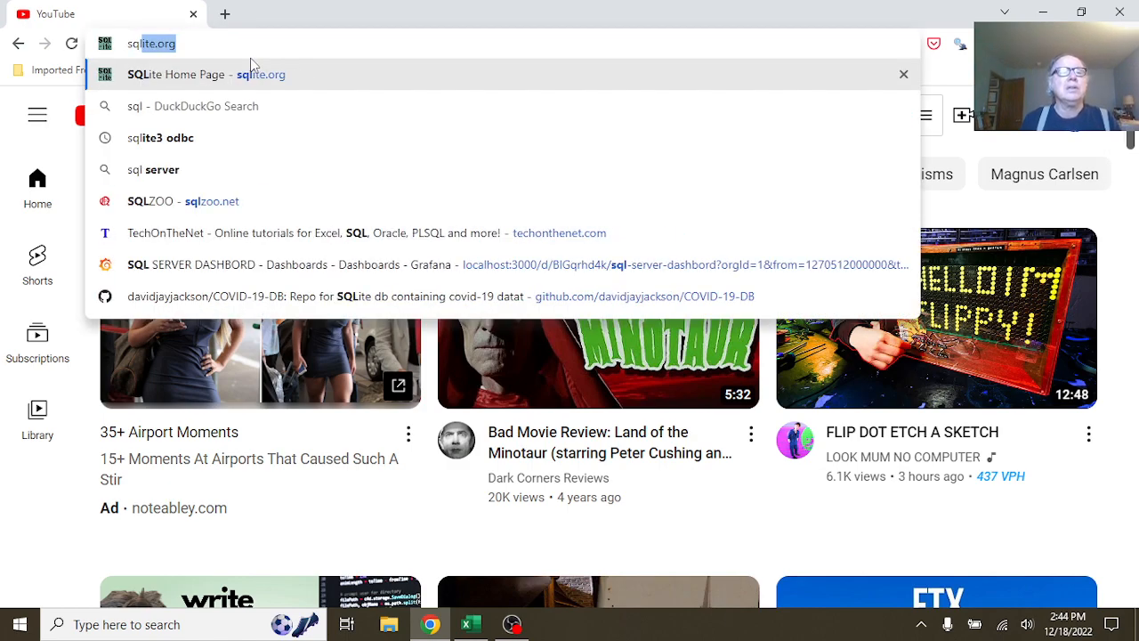
key("Return")
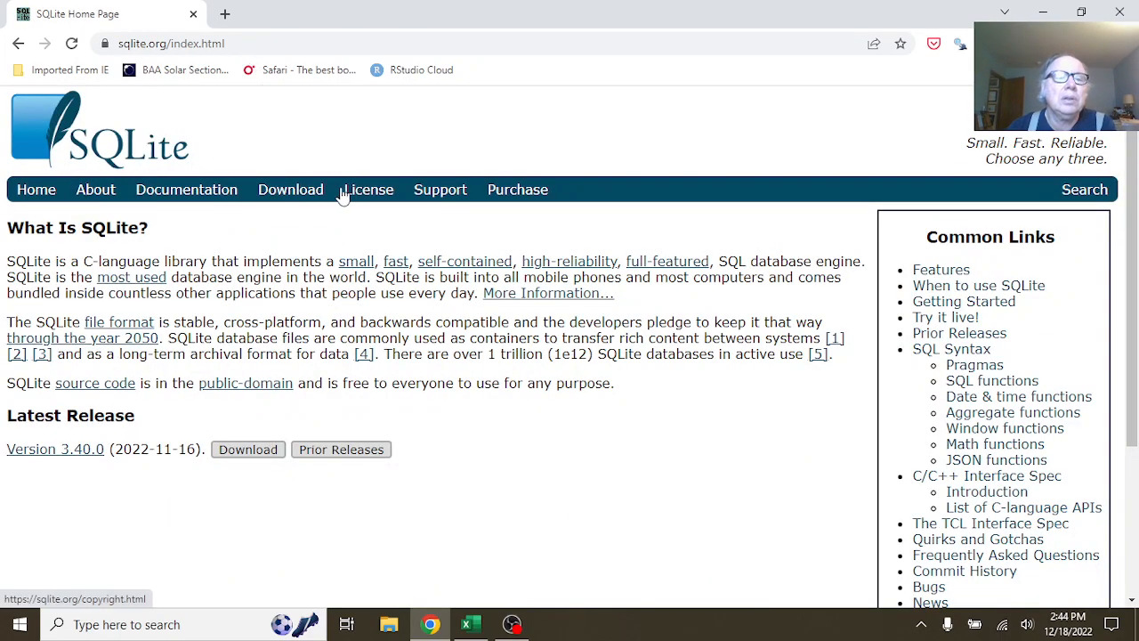
left_click(288, 190)
scroll(328, 347, "down", 3)
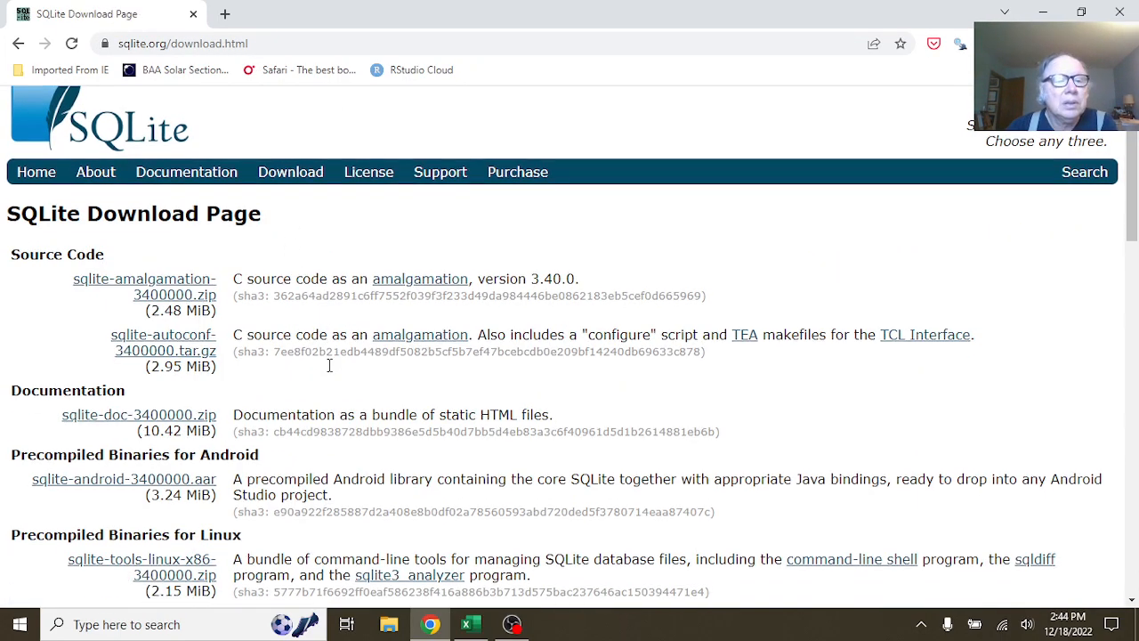
scroll(330, 366, "down", 1)
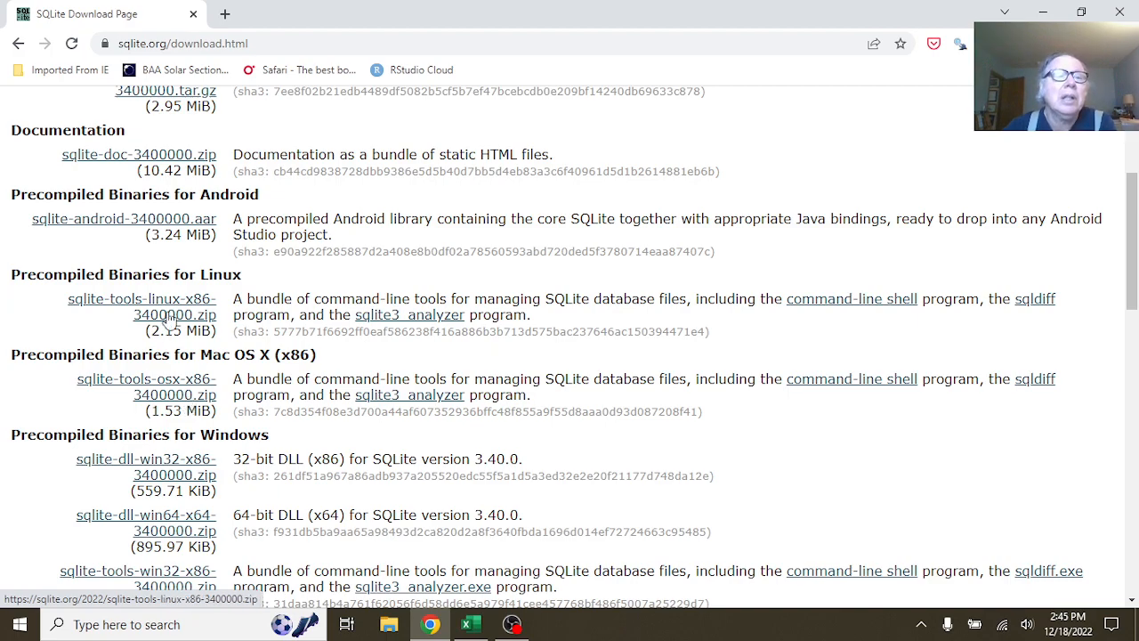
- Search the web for "db browser" and open the DB Browser for SQLite site
left_click(289, 44)
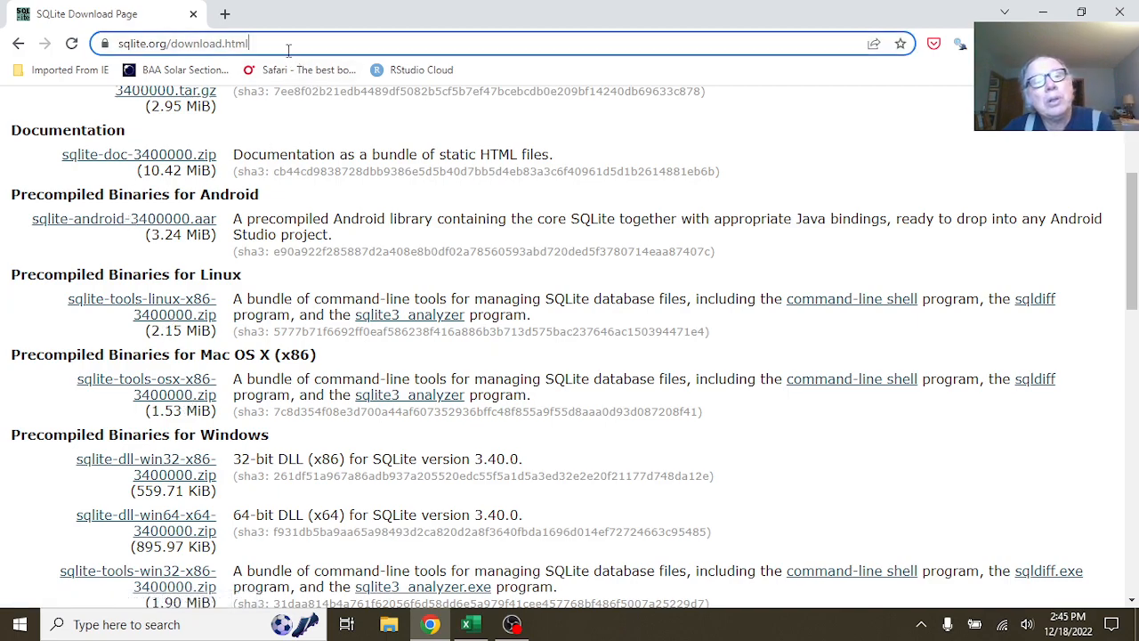
type("d")
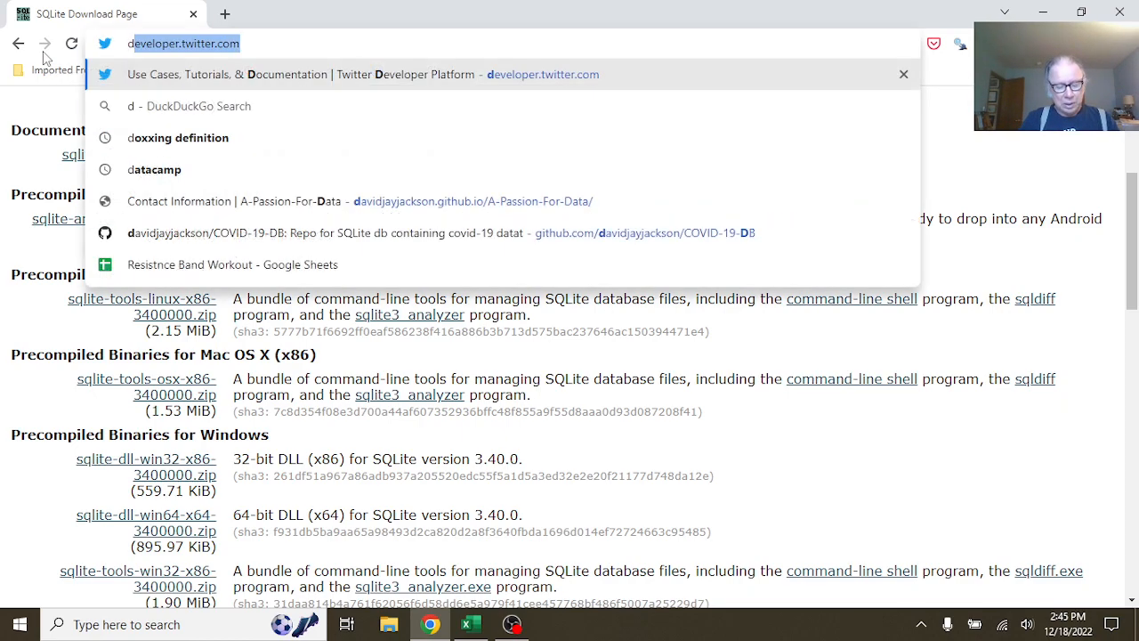
type("bbrow")
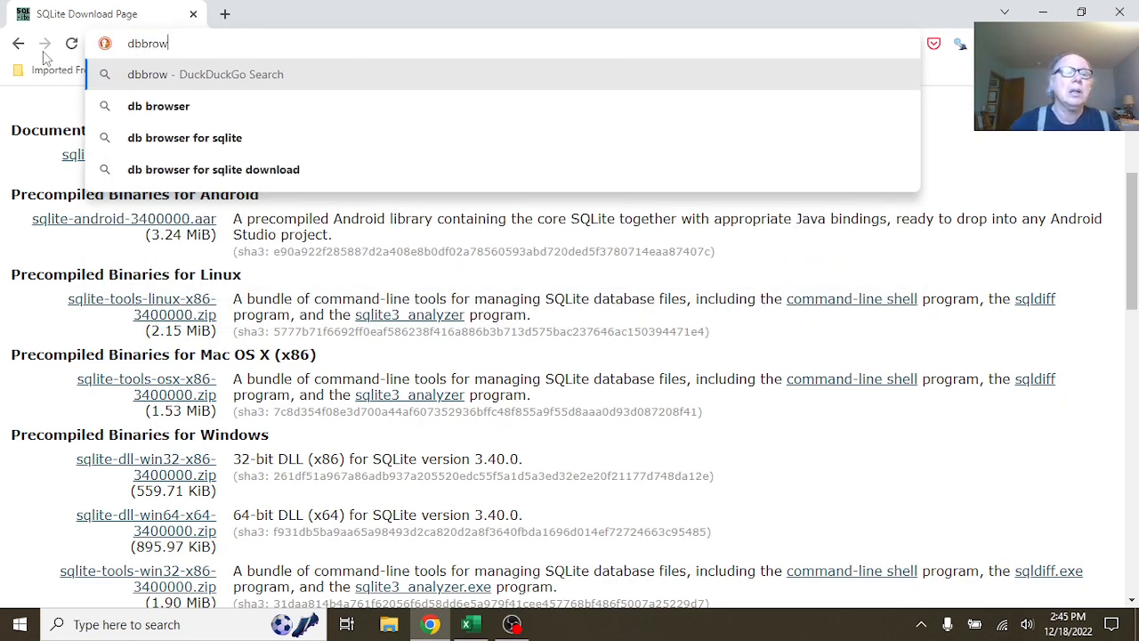
left_click(162, 106)
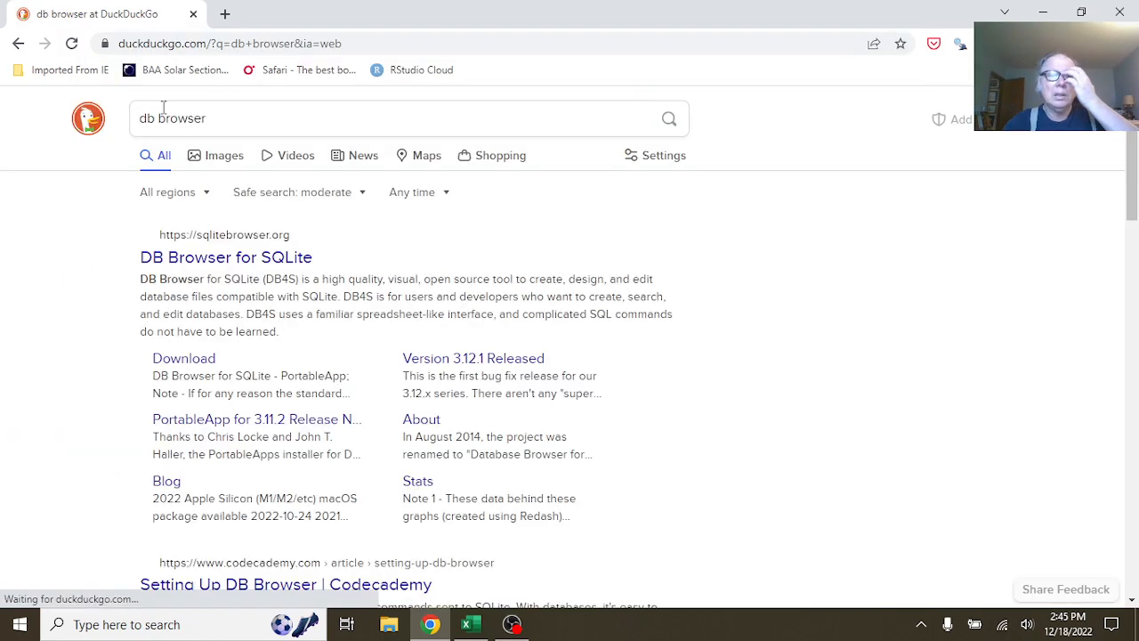
left_click(274, 267)
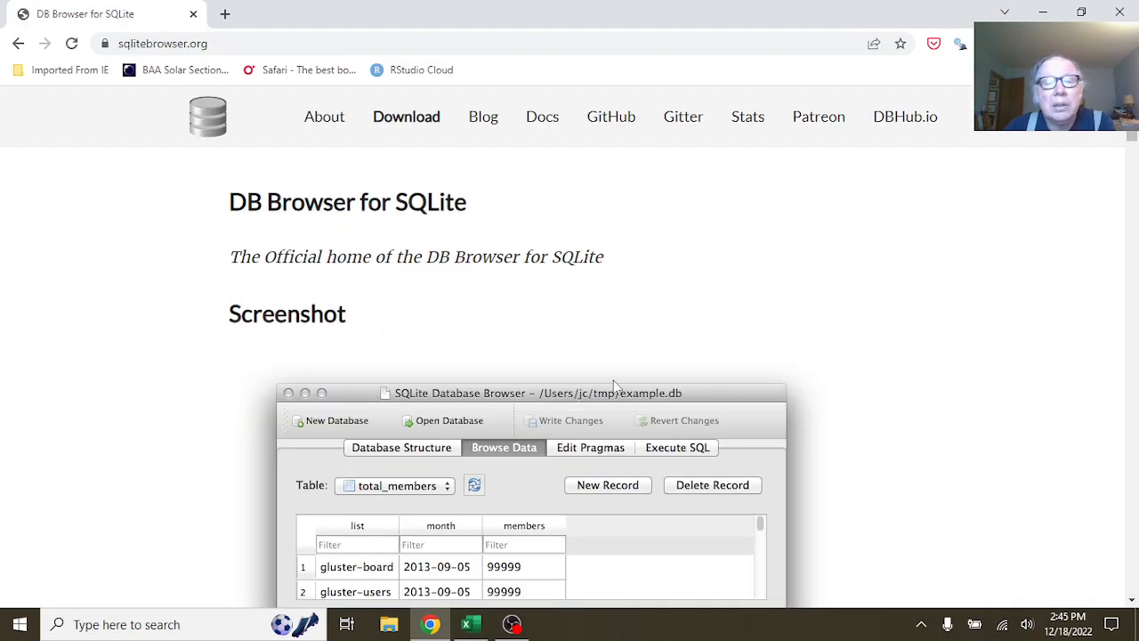
- Review the DB Browser for SQLite home page, including its feature list and the macOS package announcement
scroll(676, 313, "down", 5)
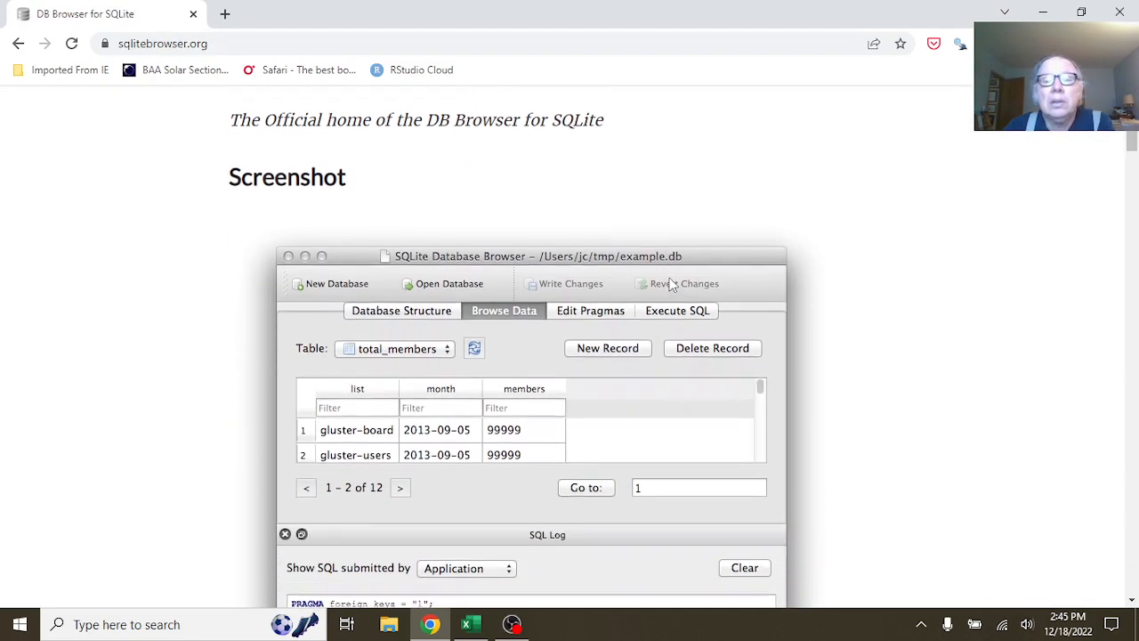
scroll(673, 285, "down", 3)
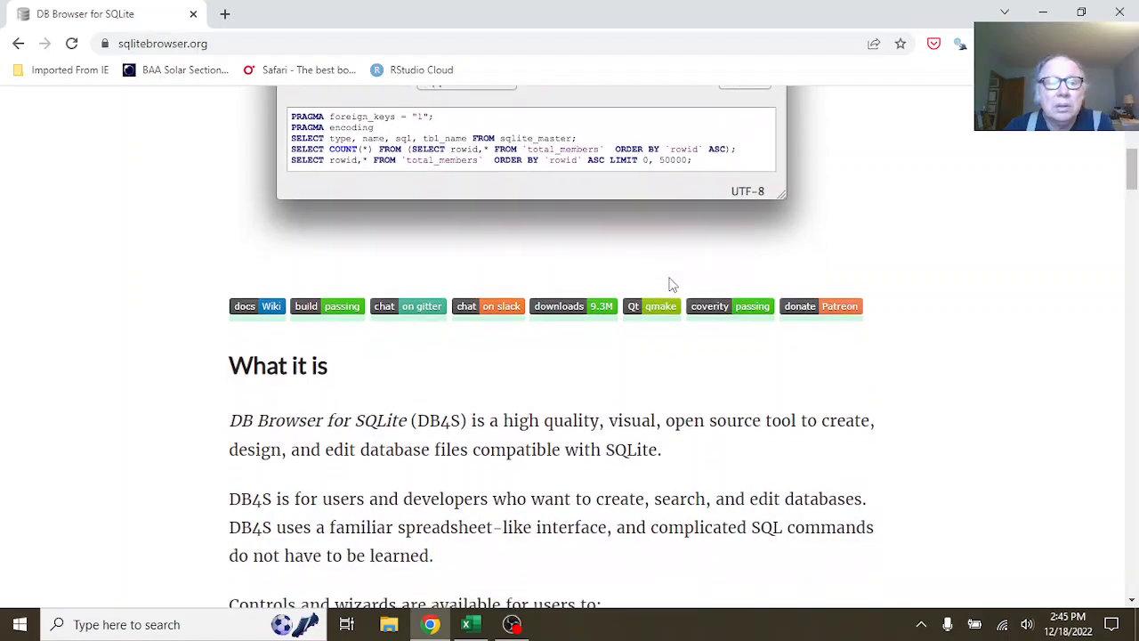
scroll(673, 284, "down", 6)
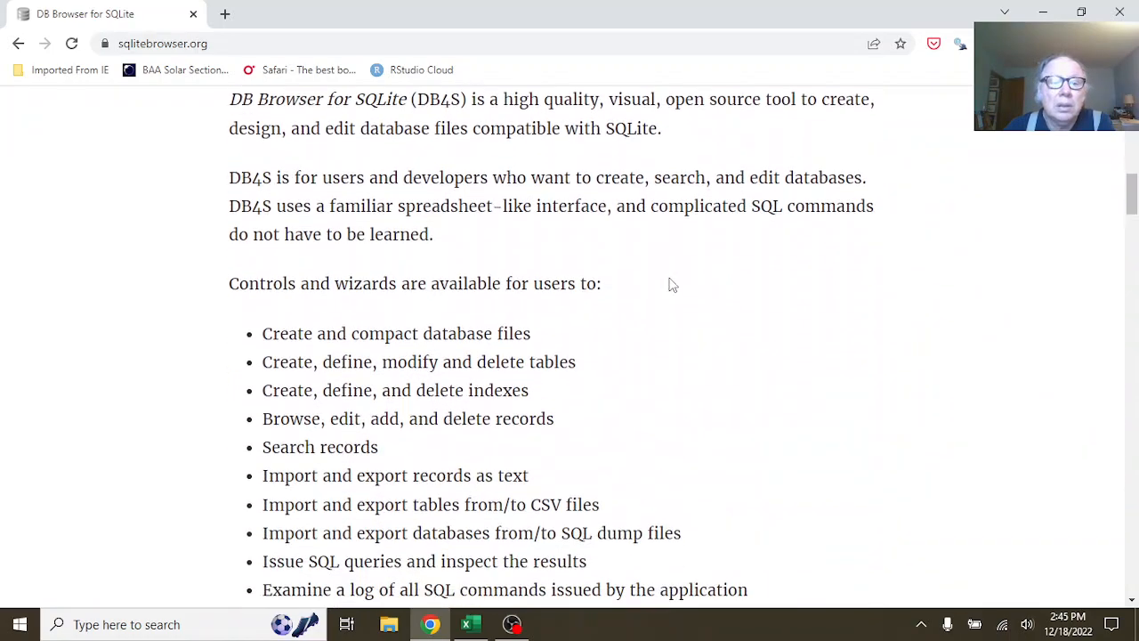
scroll(673, 284, "down", 3)
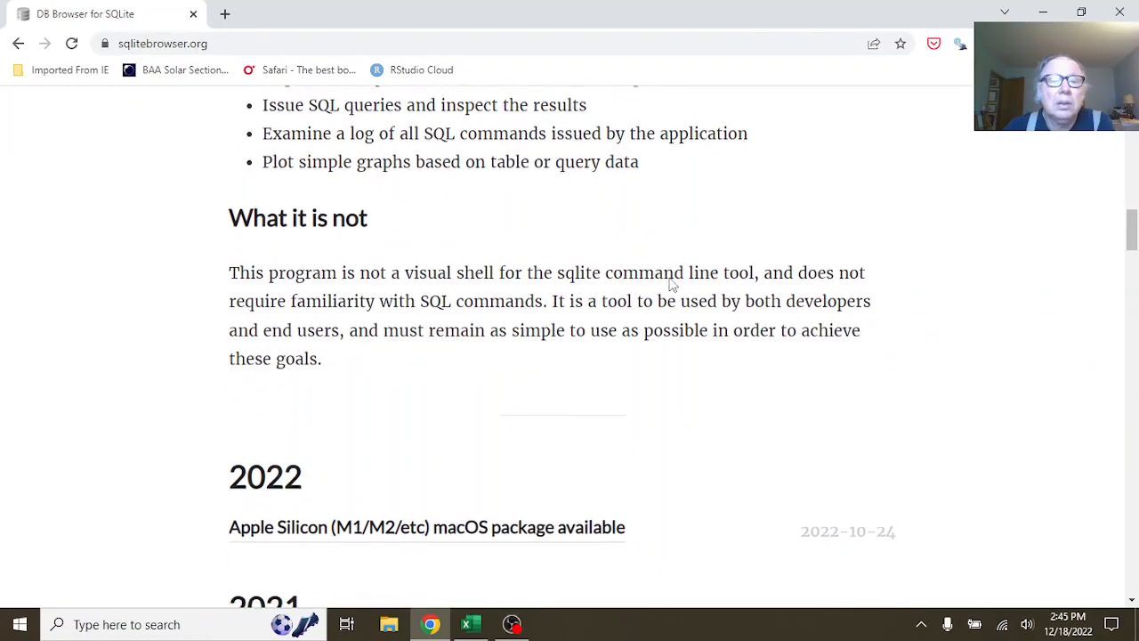
scroll(672, 285, "down", 1)
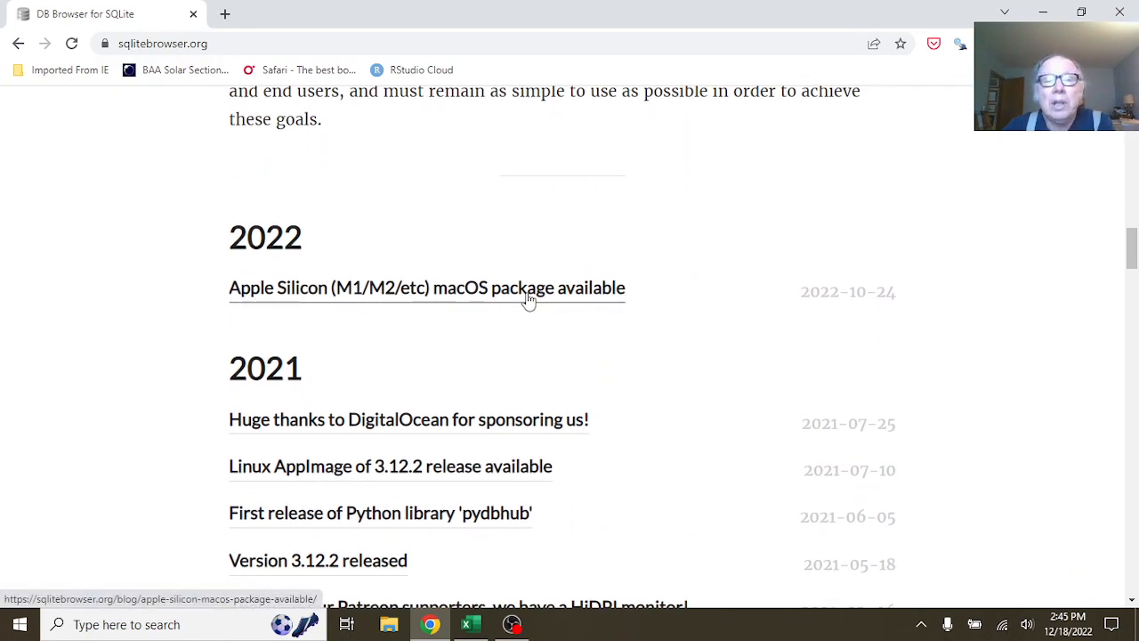
scroll(546, 182, "up", 7)
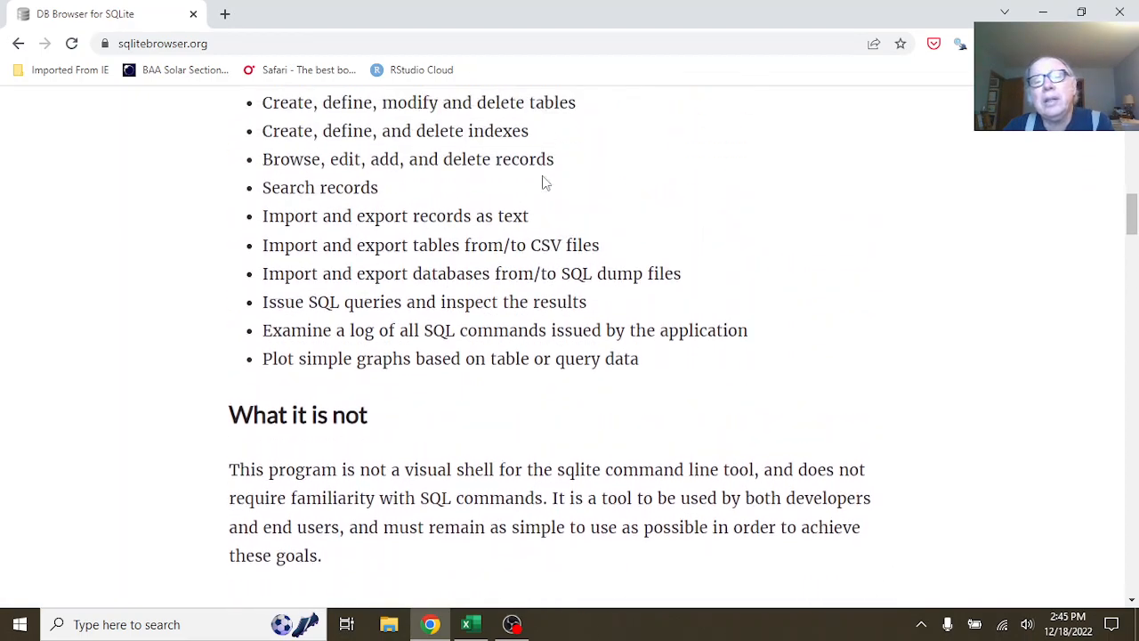
scroll(543, 175, "up", 5)
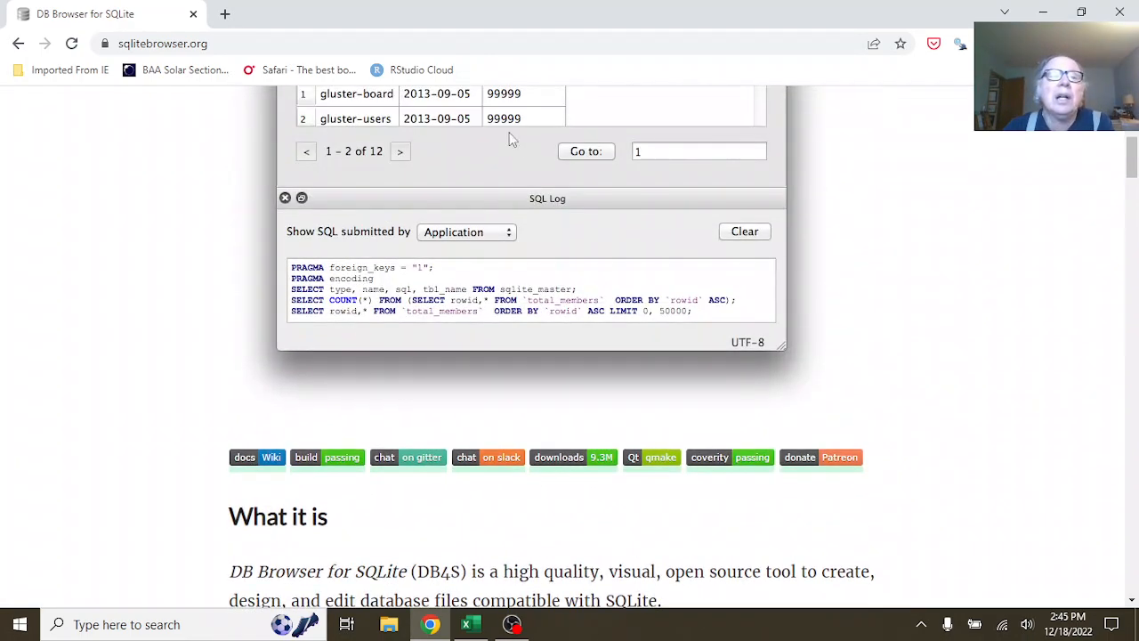
- Search the web for "sqlite odbc mac" and open Devart's guide to installing the ODBC Driver for SQLite on macOS
left_click(221, 47)
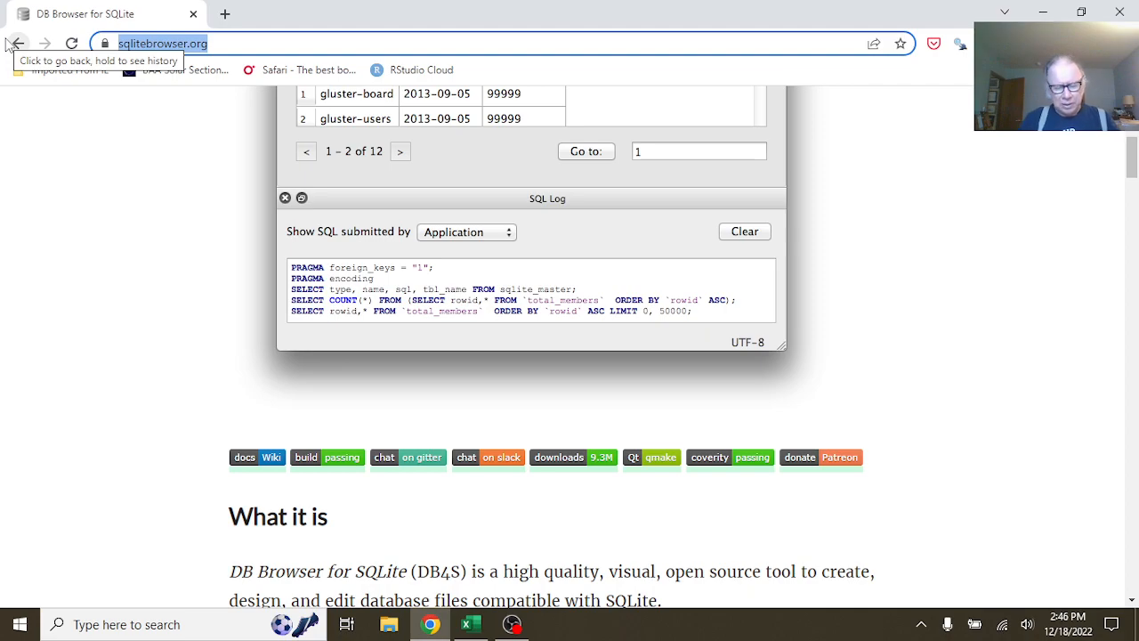
type("sql")
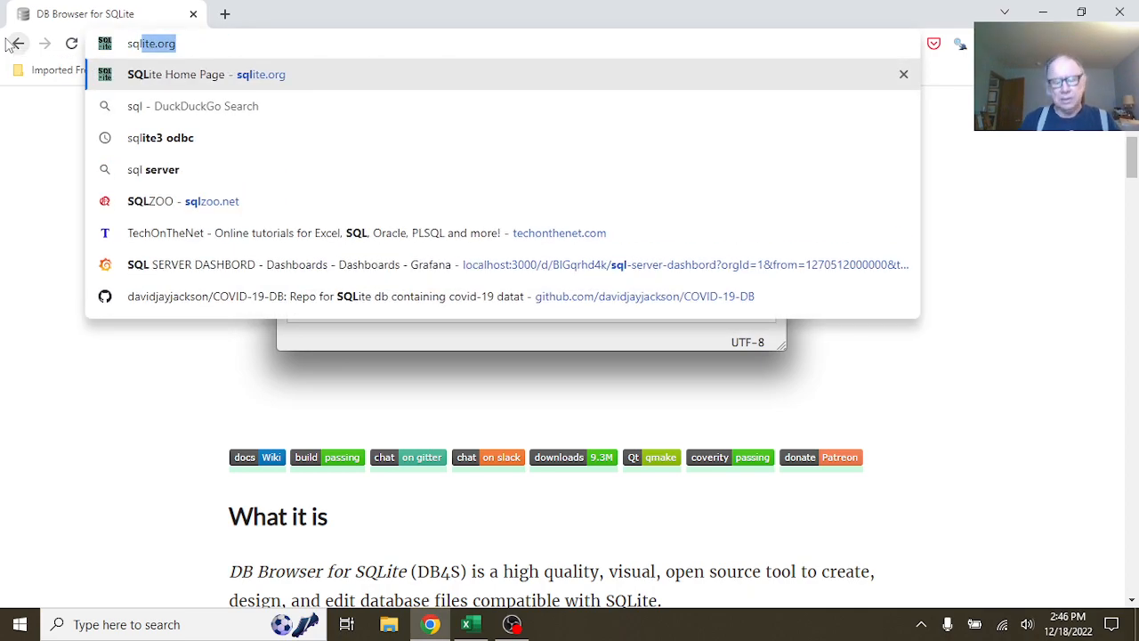
type("ite ")
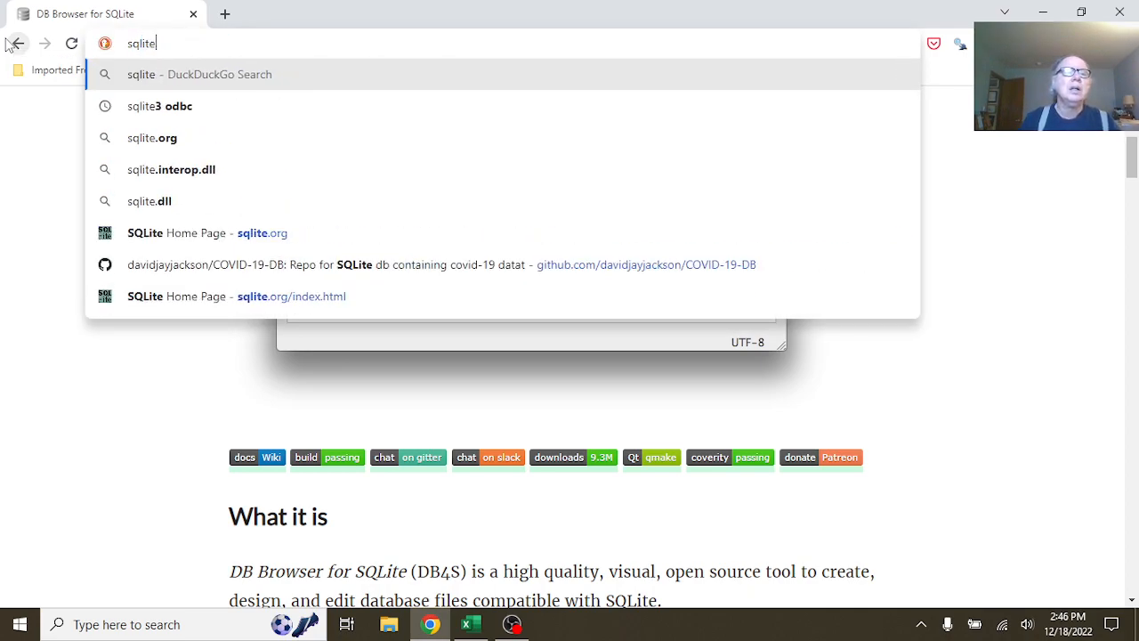
type("od")
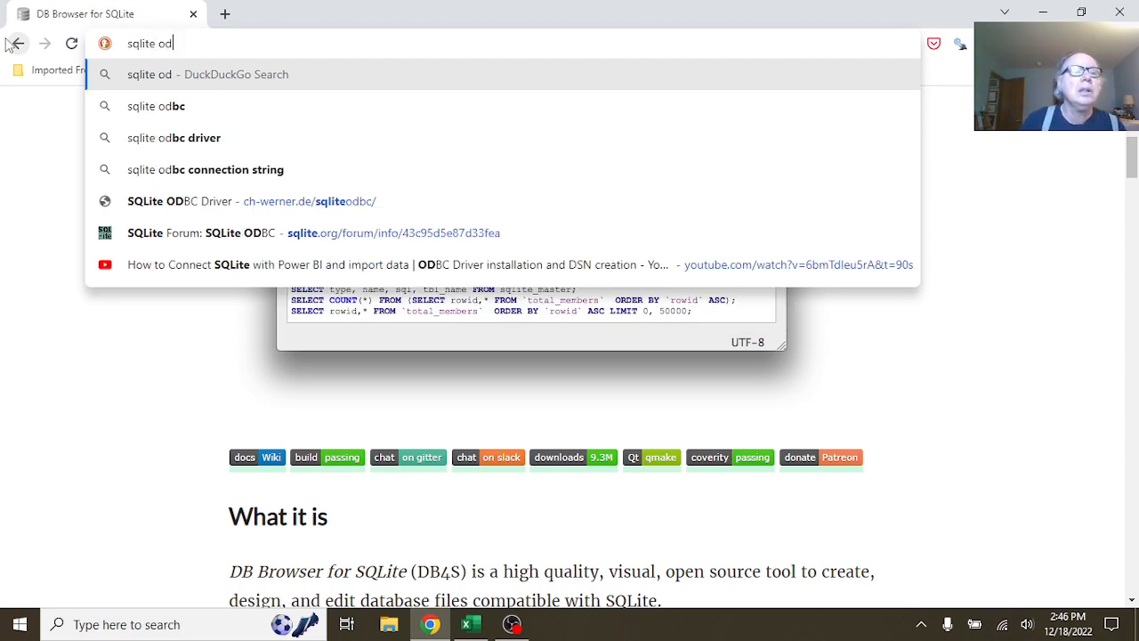
type("bc ")
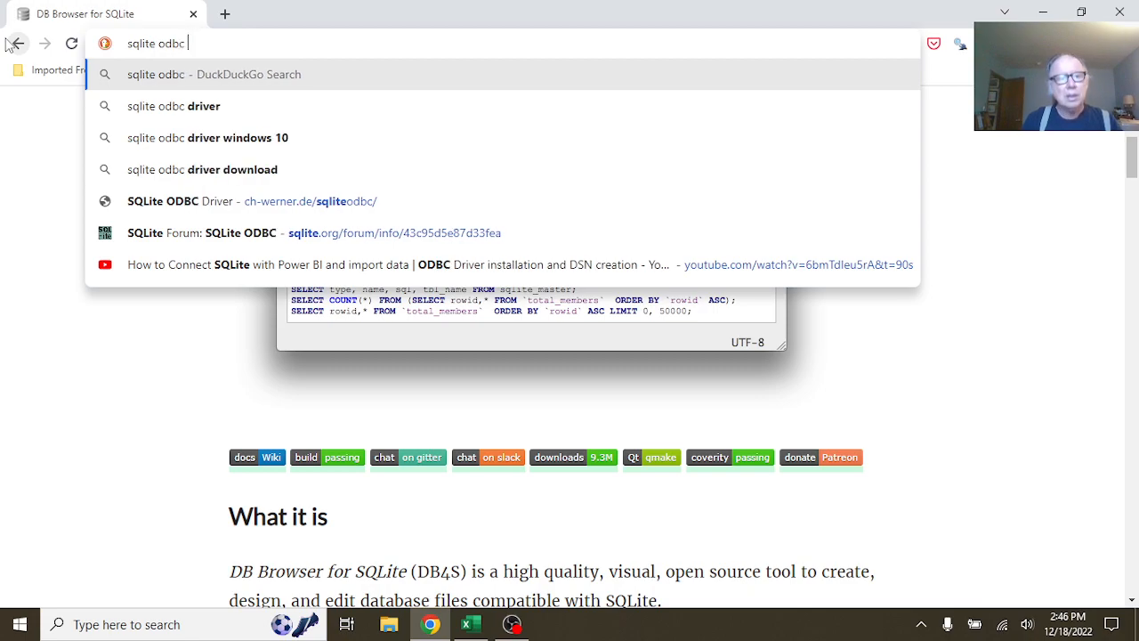
type("mac")
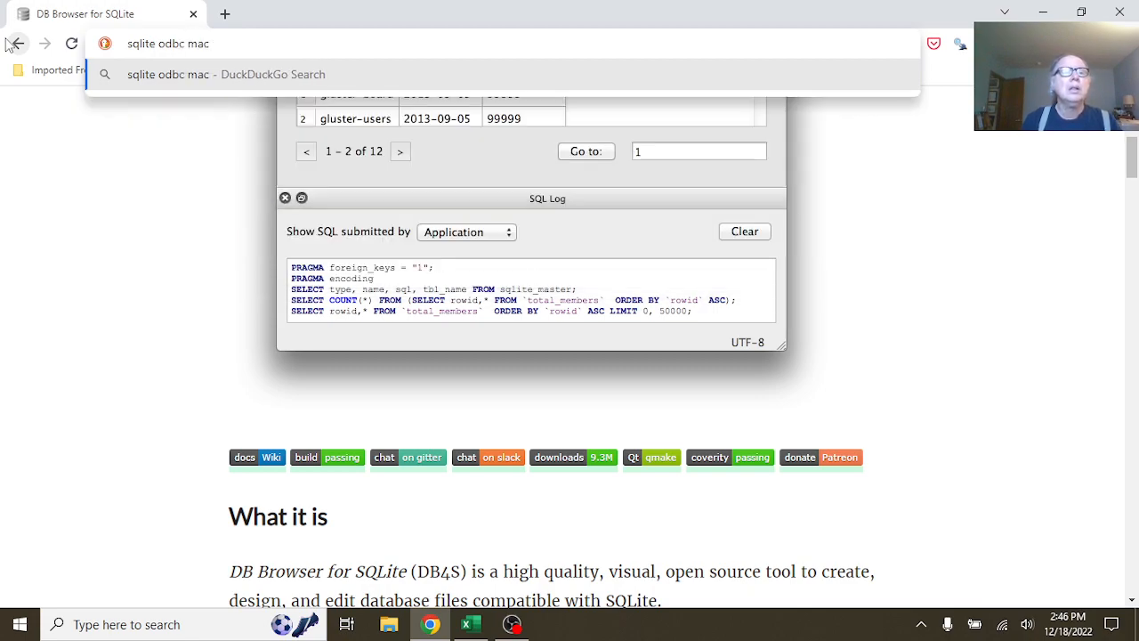
key("Return")
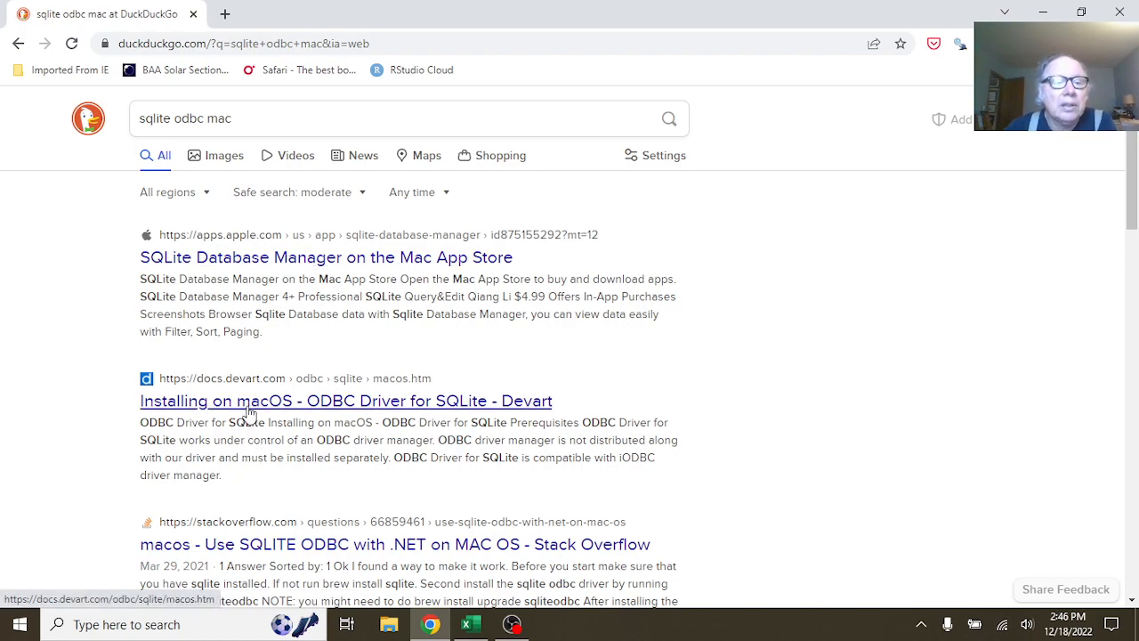
left_click(318, 405)
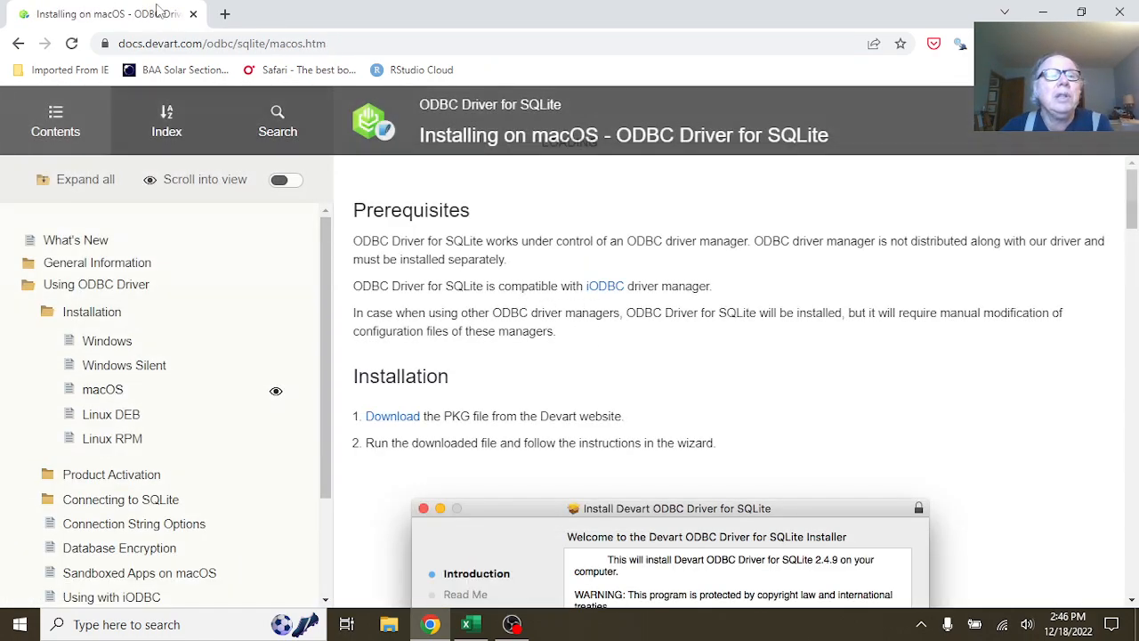
- Close the driver guide's browser window and clear the desktop by minimizing Excel and the reopened browser
left_click(1115, 11)
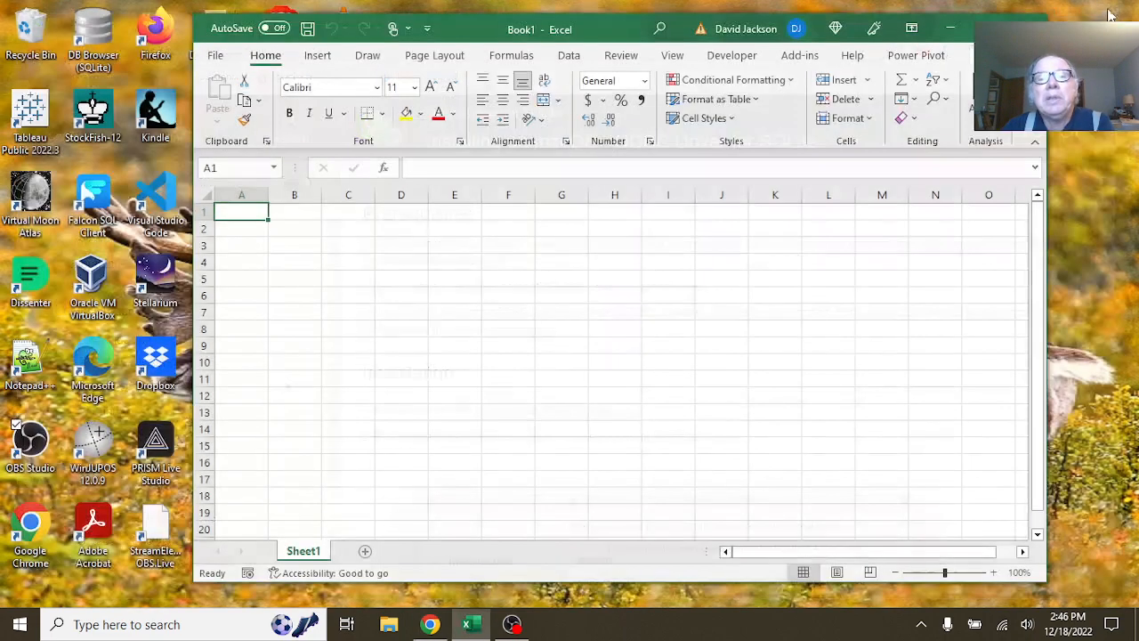
left_click(950, 27)
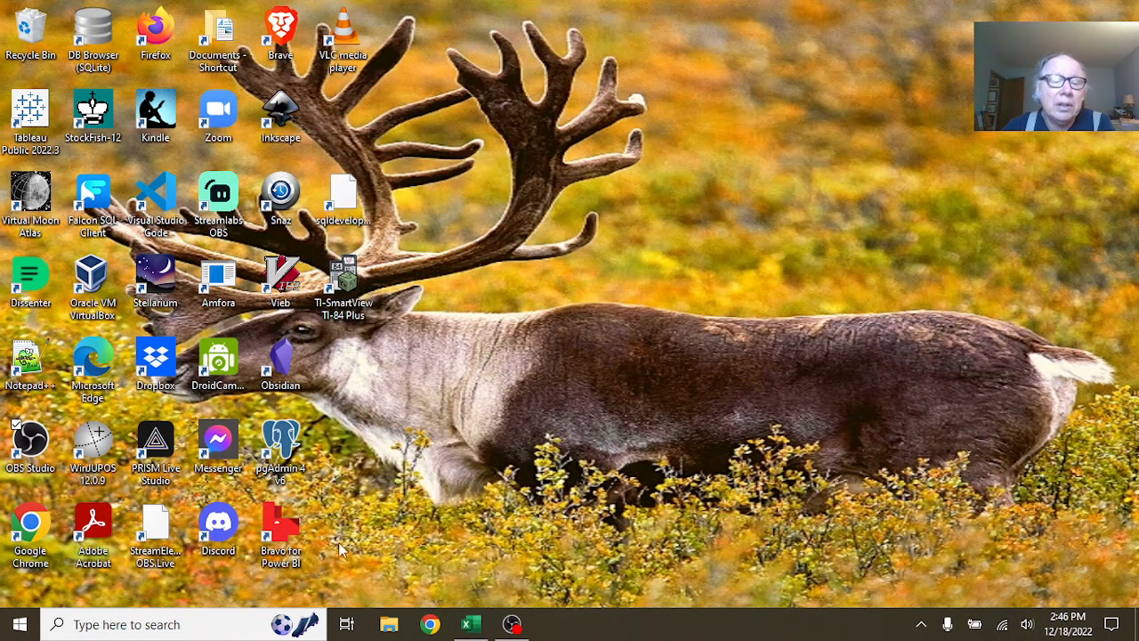
left_click(430, 625)
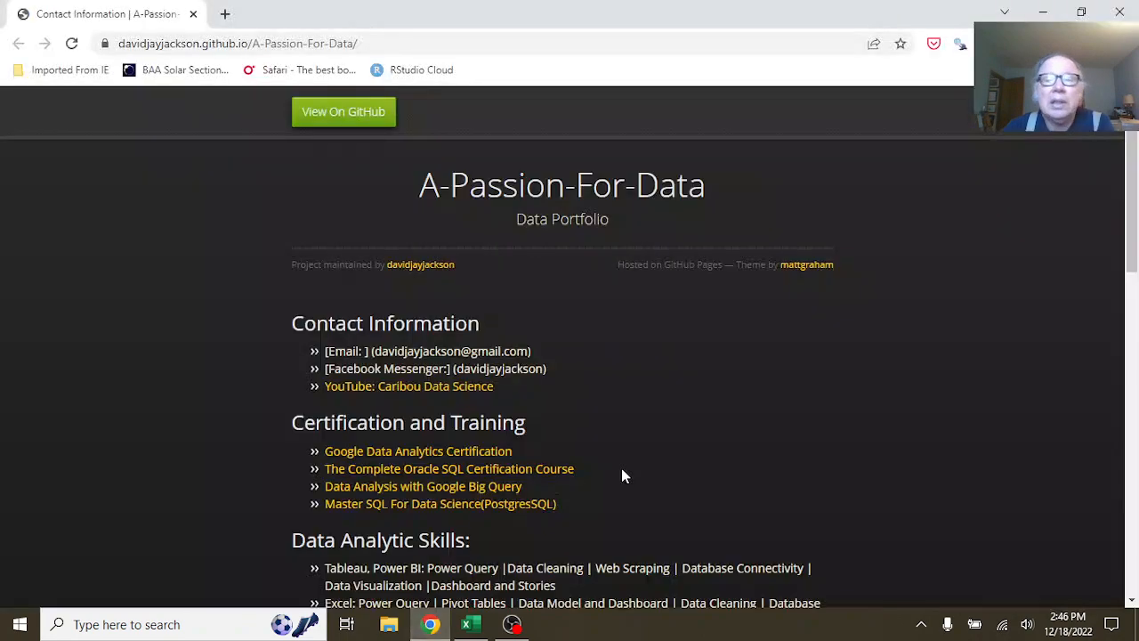
left_click(1041, 13)
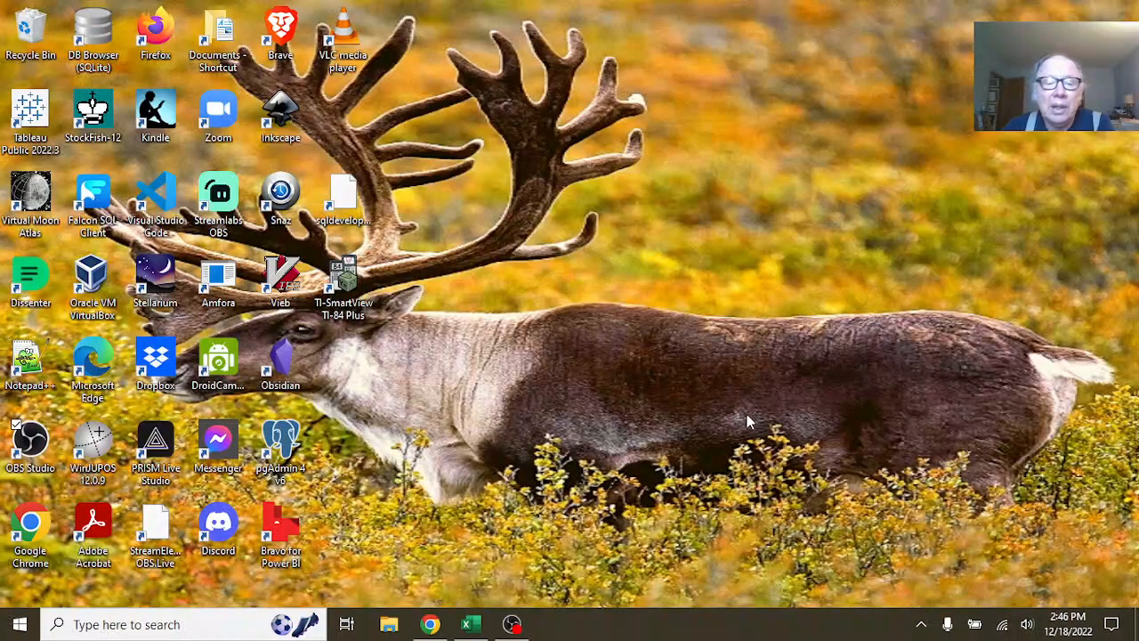
- Create a folder named MacOS in Documents and open it
left_click(389, 626)
double_click(628, 294)
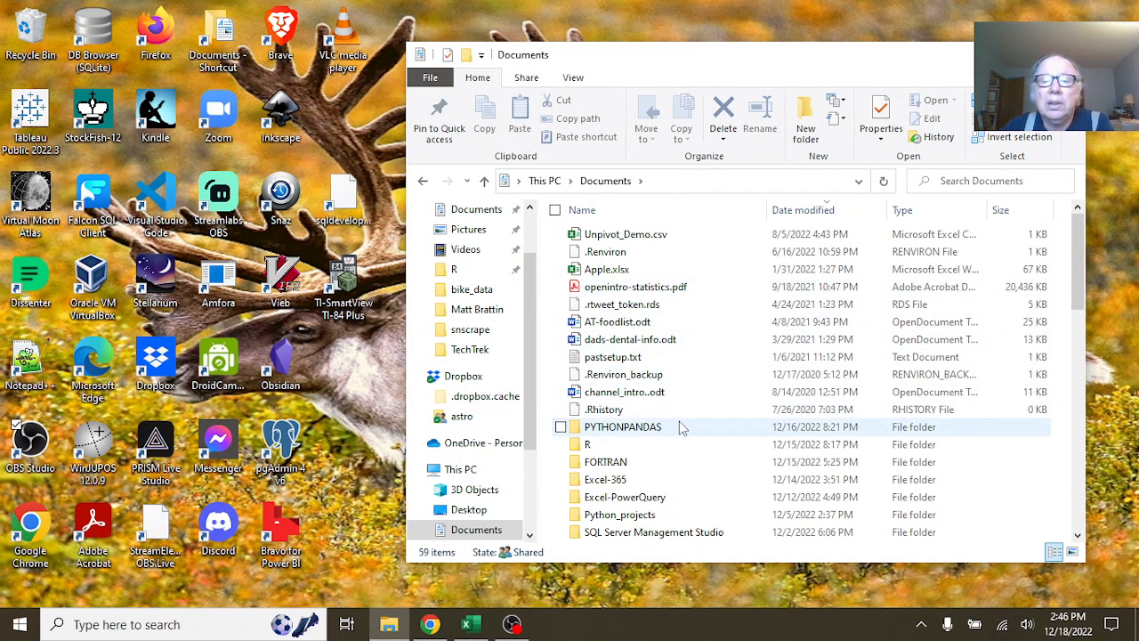
right_click(689, 398)
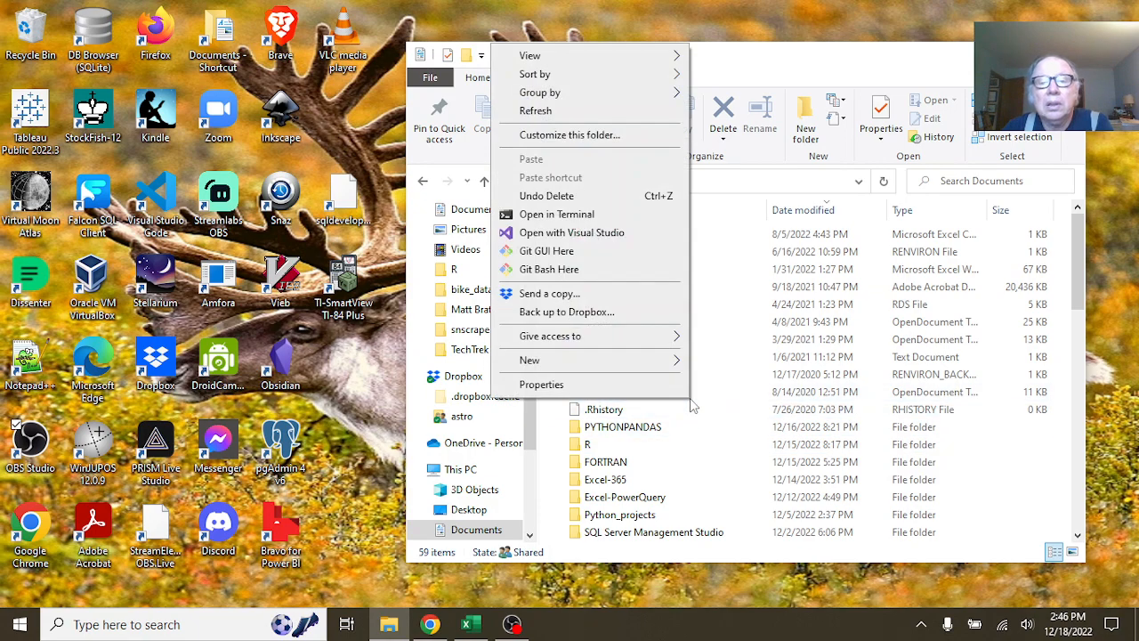
mouse_move(647, 359)
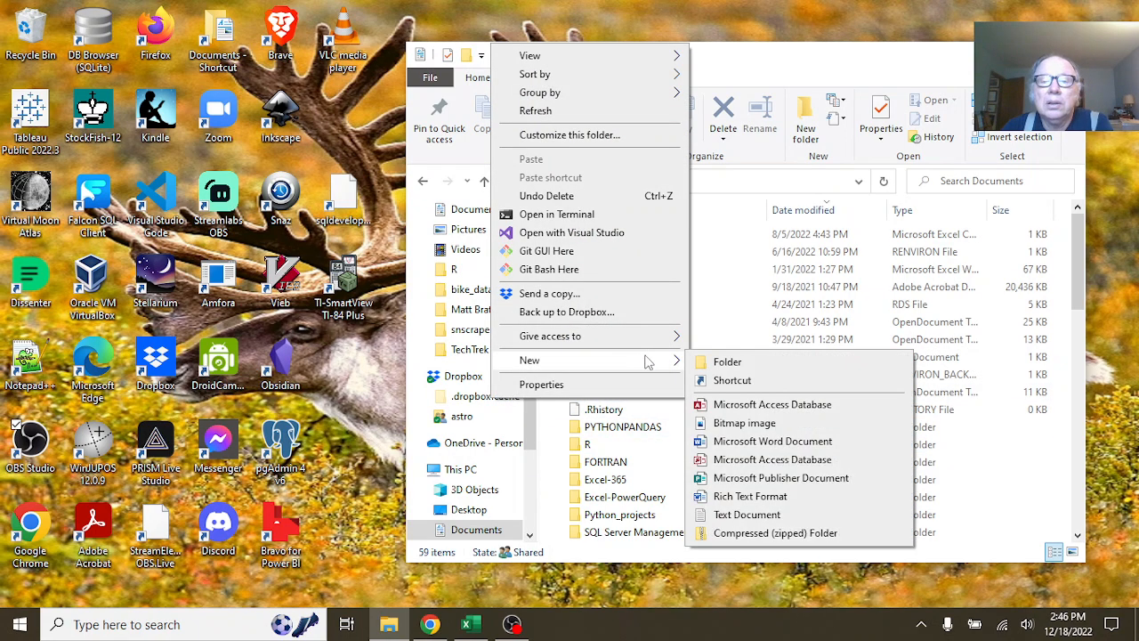
left_click(731, 363)
type("MacOS")
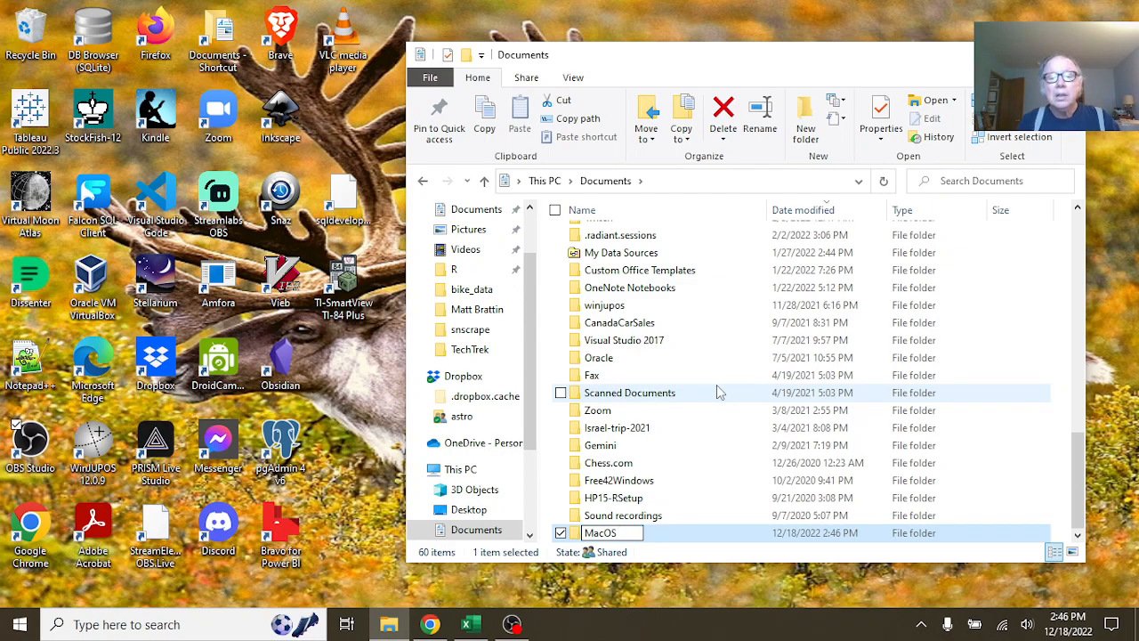
key("Return")
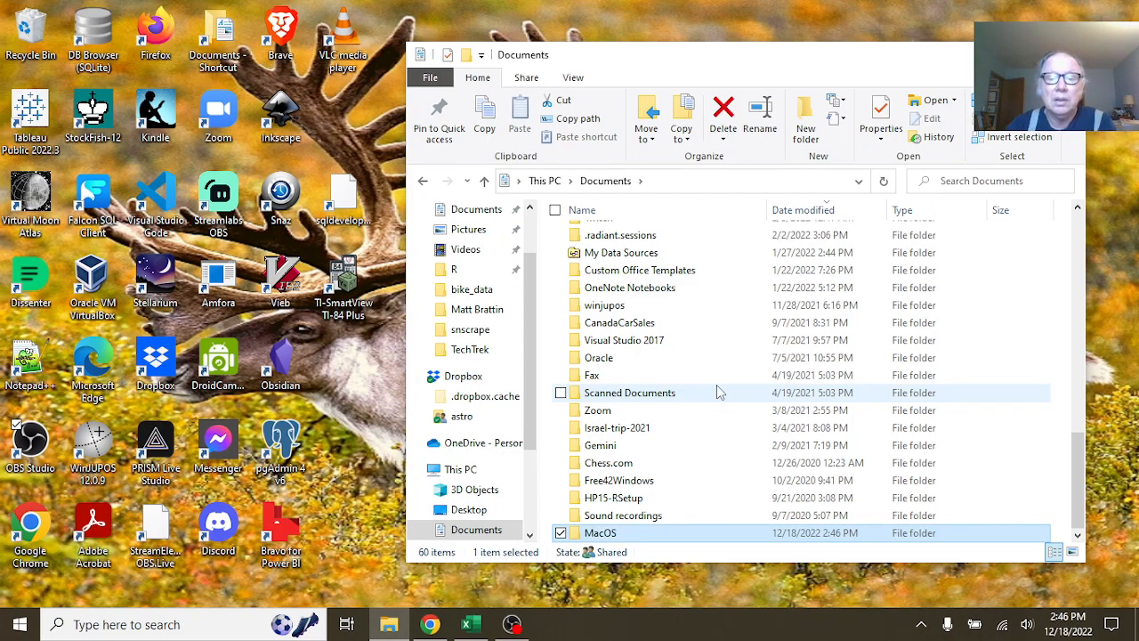
double_click(611, 534)
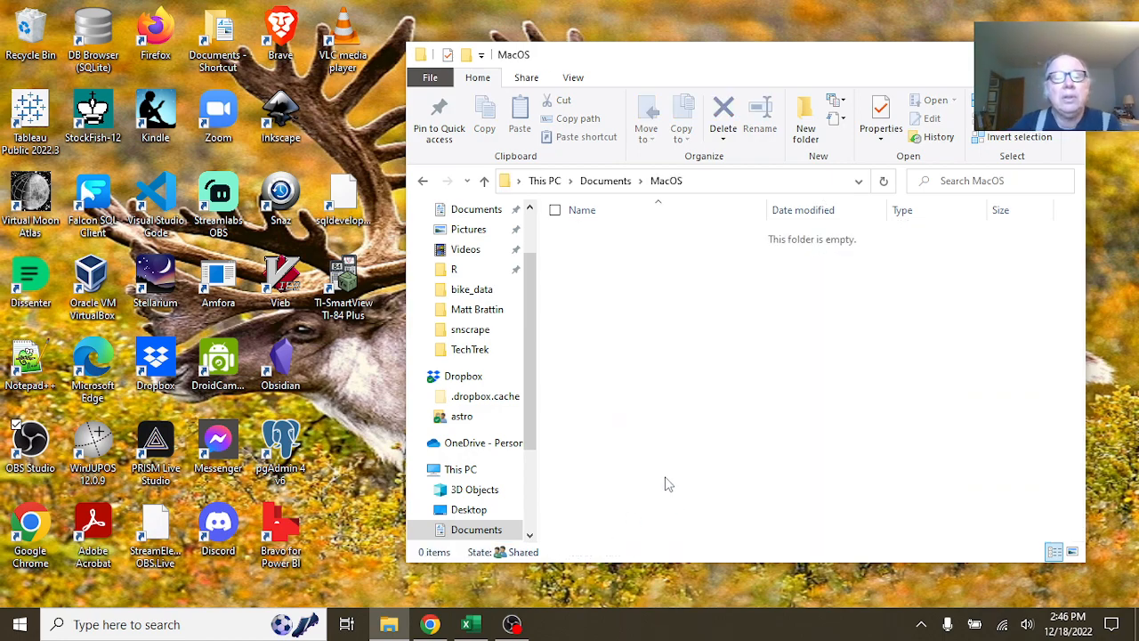
- Open ODBC Data Sources (64-bit), review the user data sources and their drivers, and dismiss the administrator without changes
left_click(219, 622)
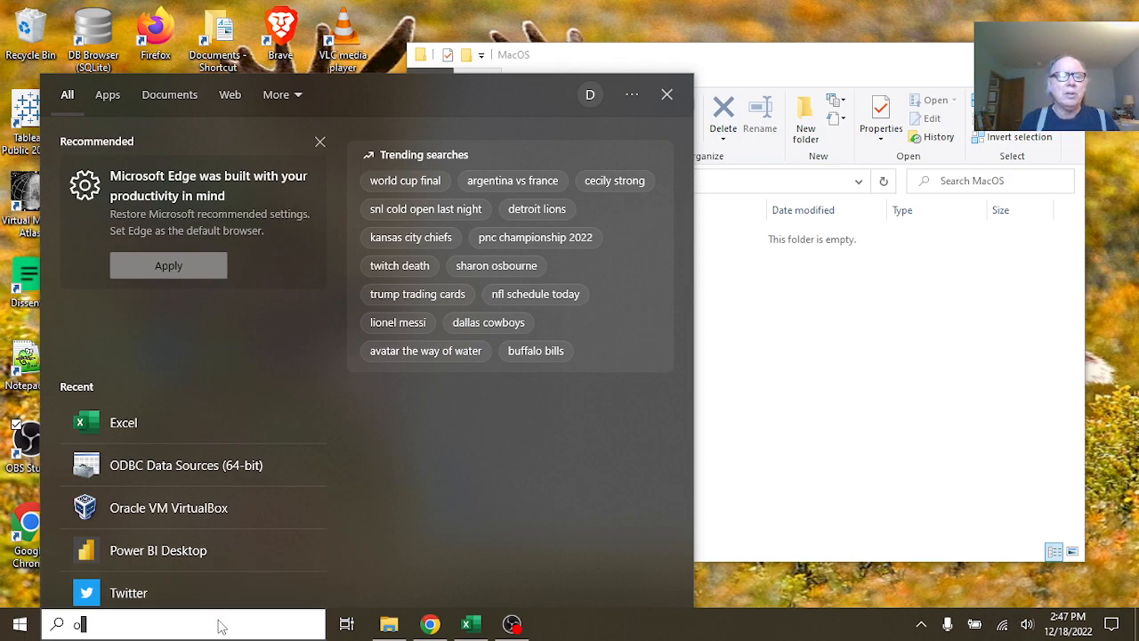
type("oc")
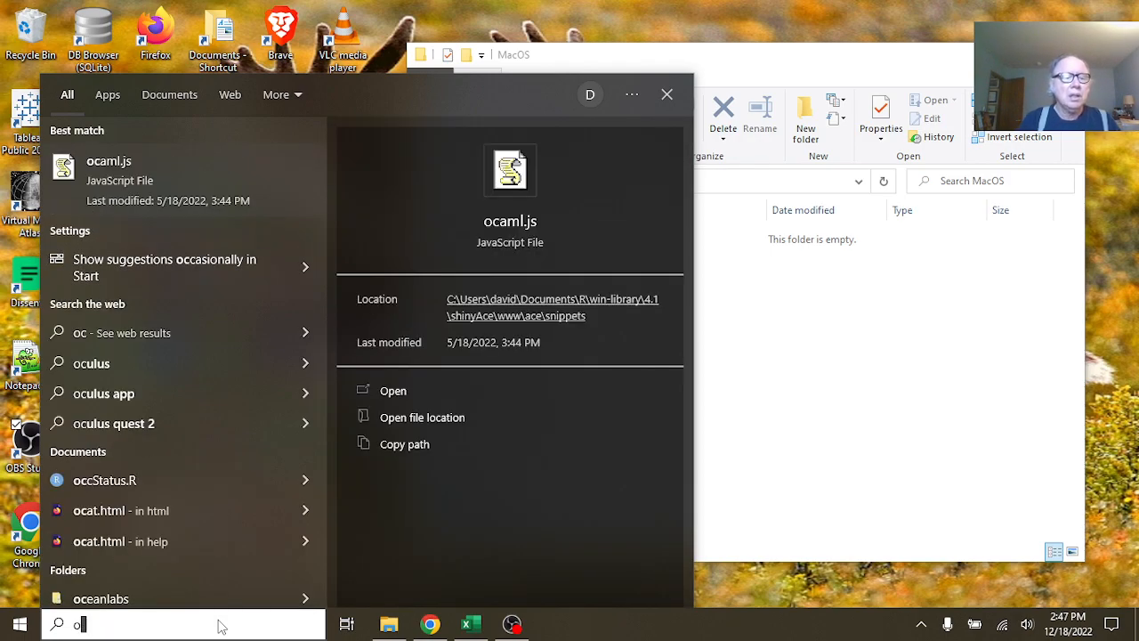
key("BackSpace")
key("BackSpace")
type("dv")
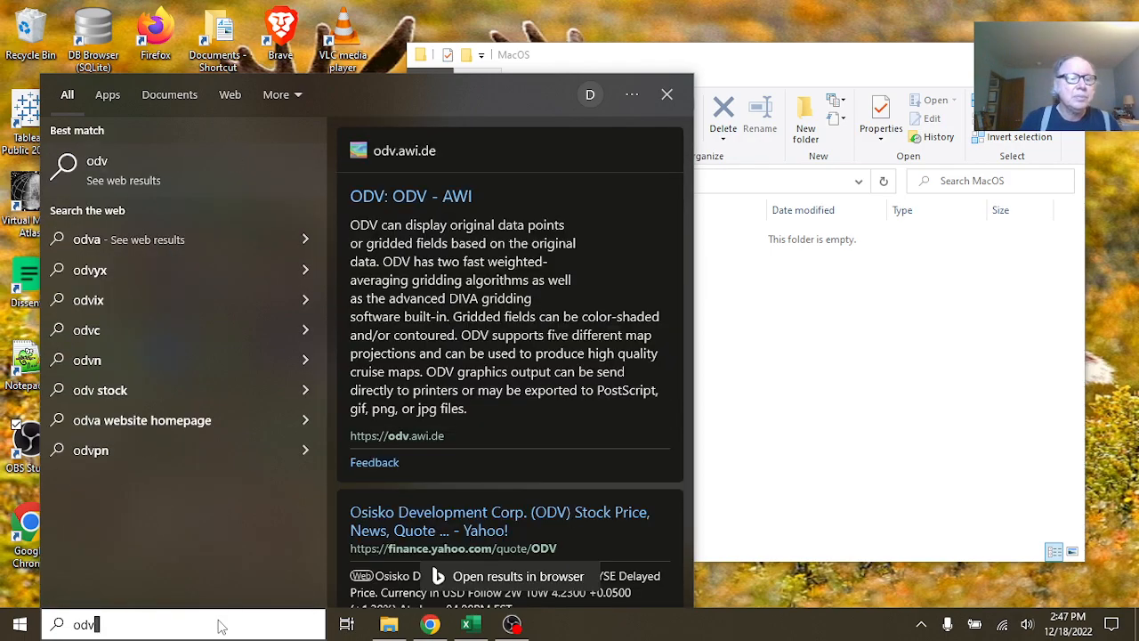
key("BackSpace")
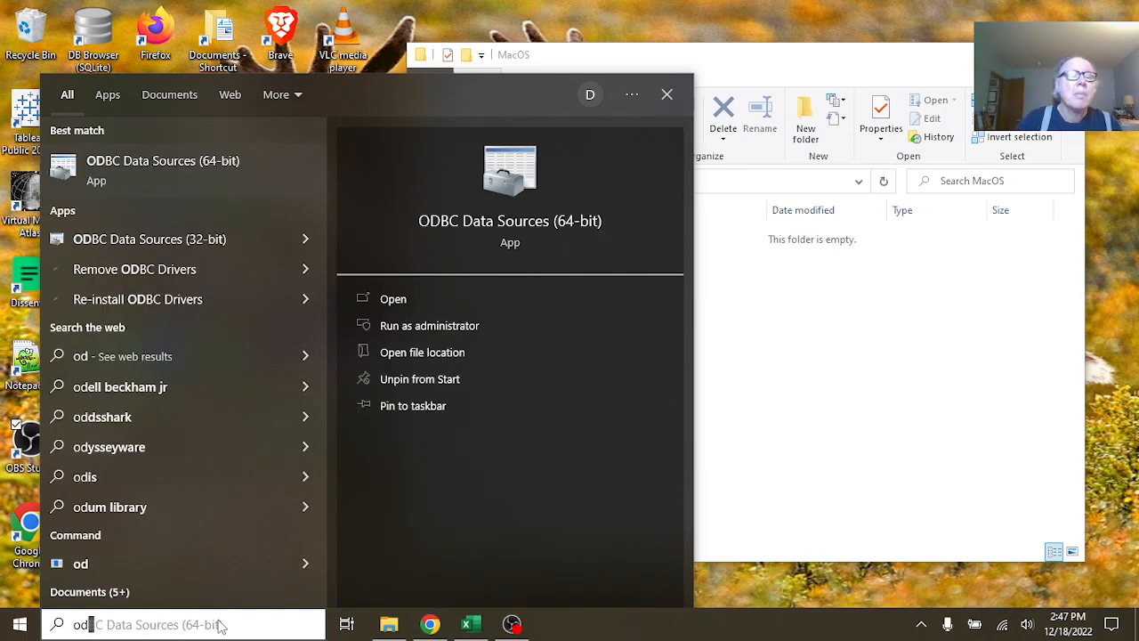
left_click(186, 171)
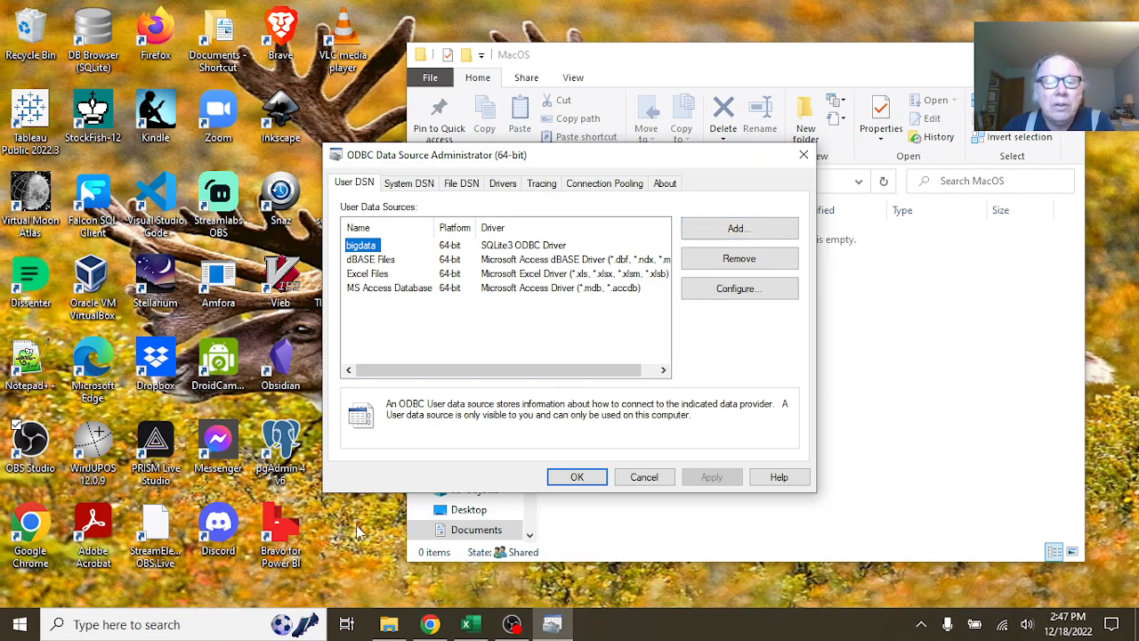
left_click(641, 478)
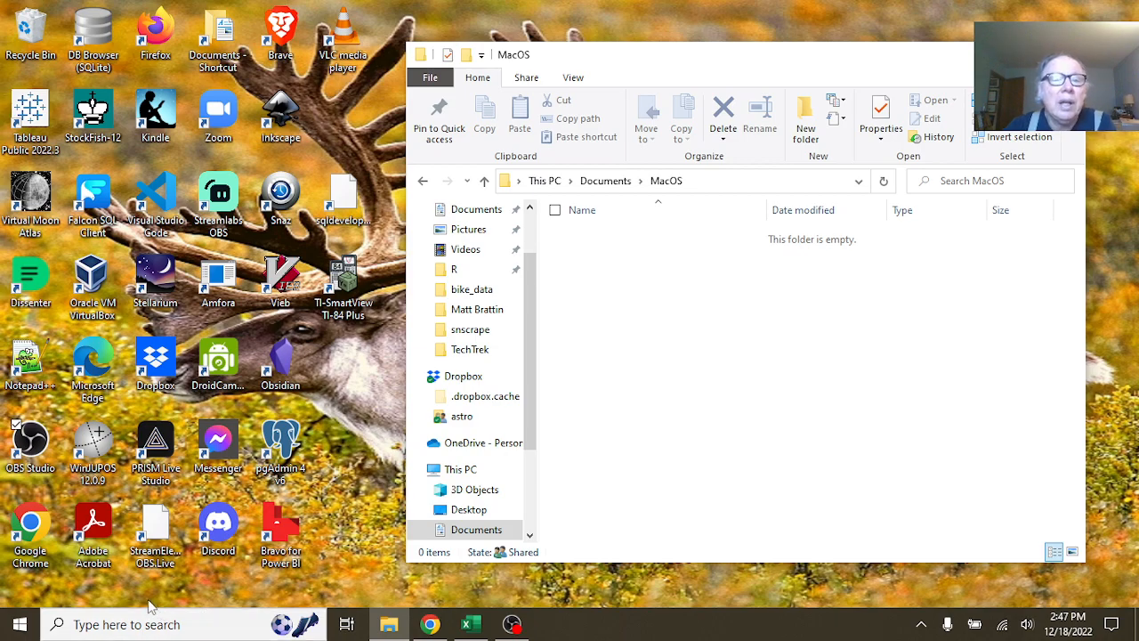
- Launch DB Browser for SQLite and look at its import options for SQL and CSV files
left_click(31, 628)
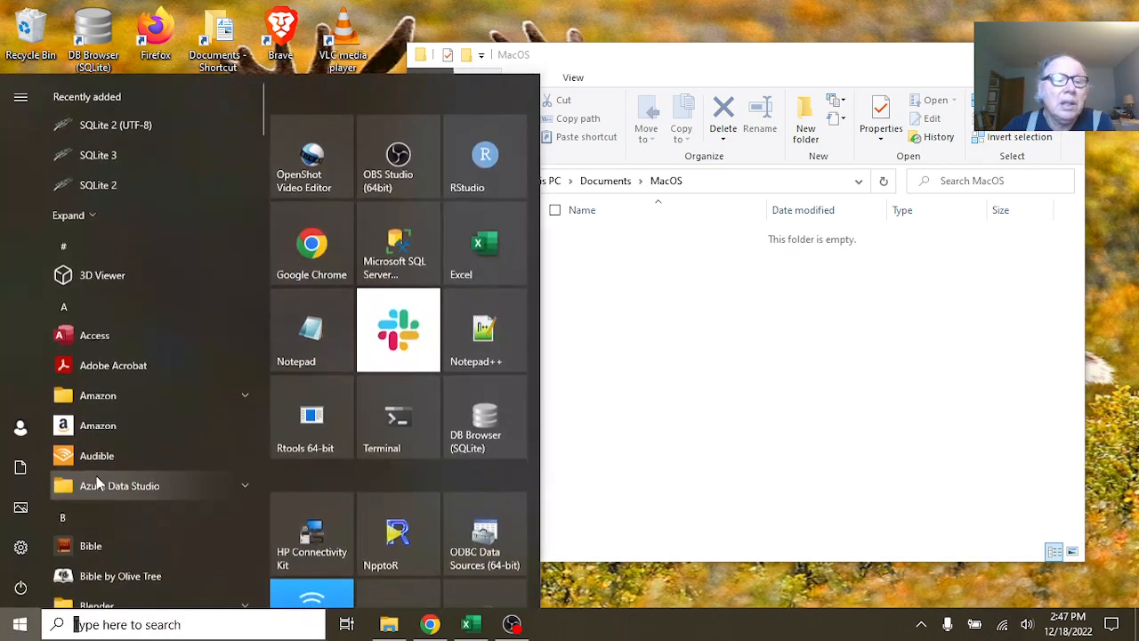
left_click(507, 417)
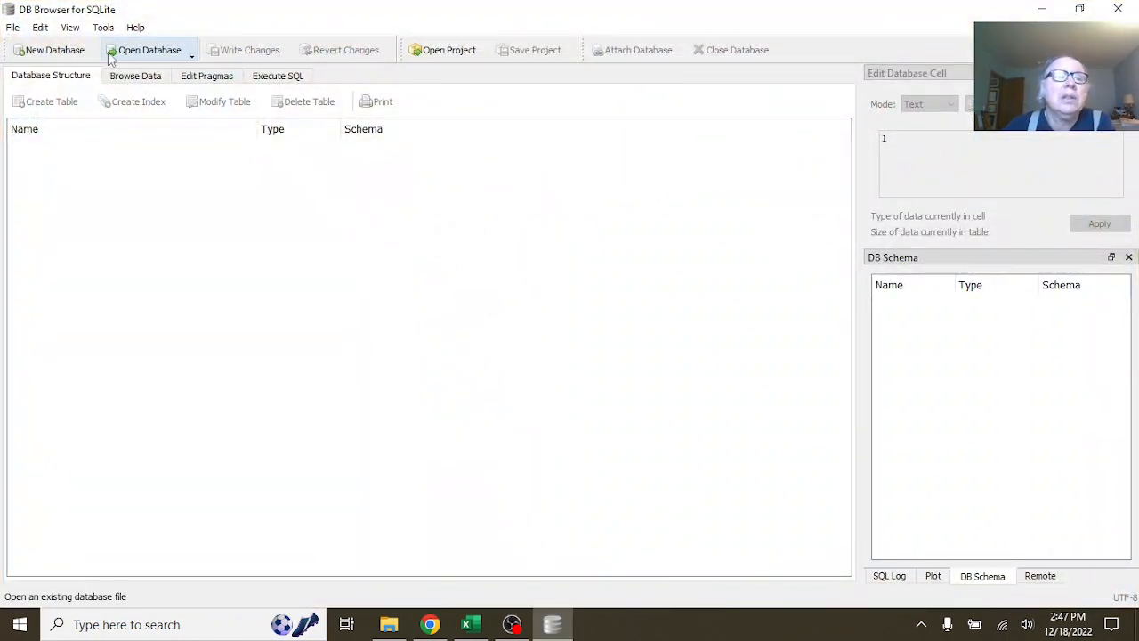
left_click(13, 27)
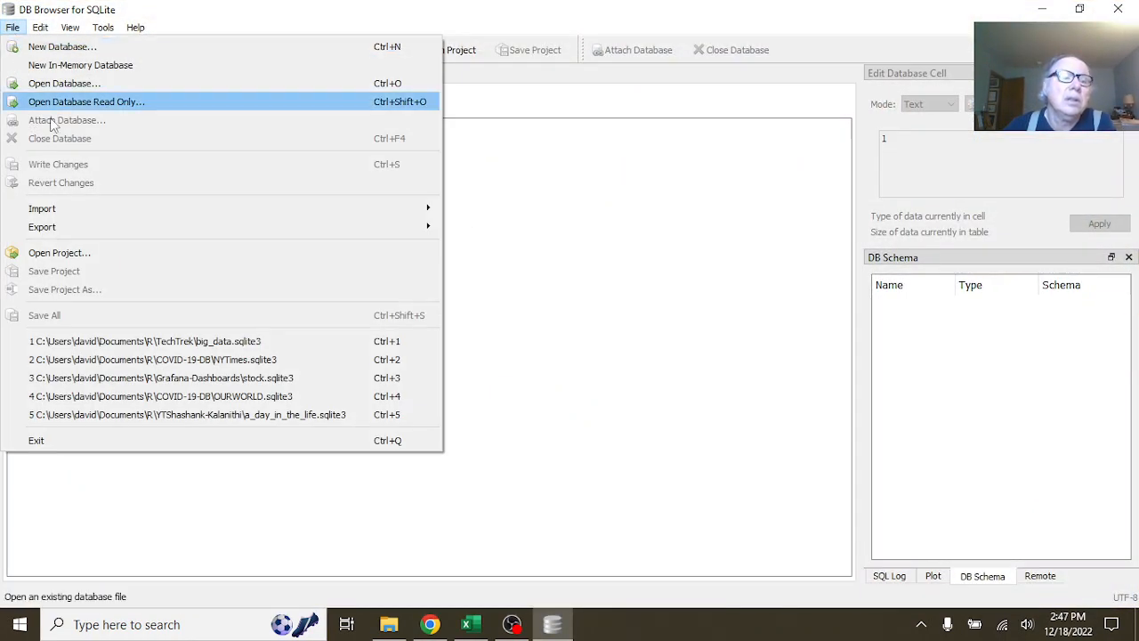
mouse_move(90, 212)
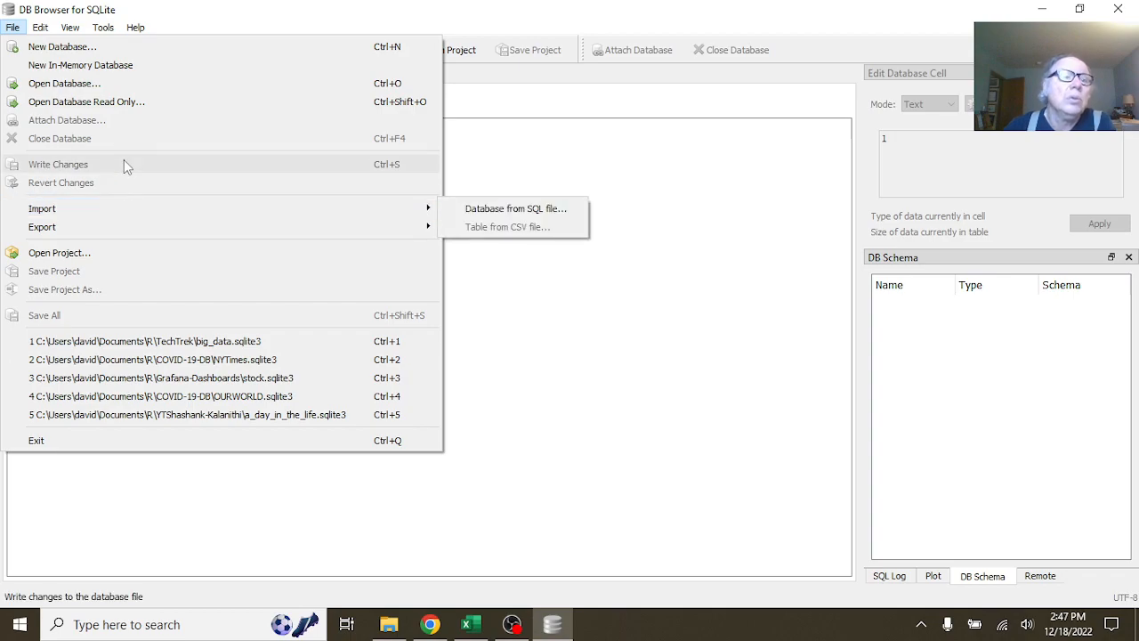
- Start a new SQLite database and choose the MacOS folder in Documents as its location
left_click(159, 52)
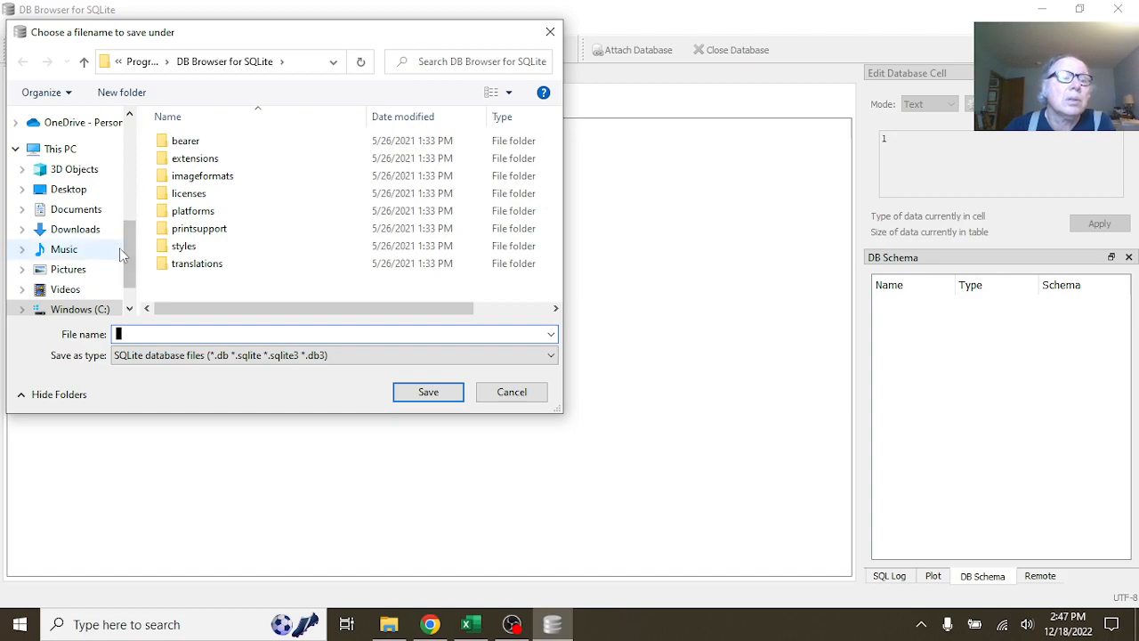
left_click(89, 214)
scroll(259, 205, "down", 3)
scroll(259, 207, "down", 2)
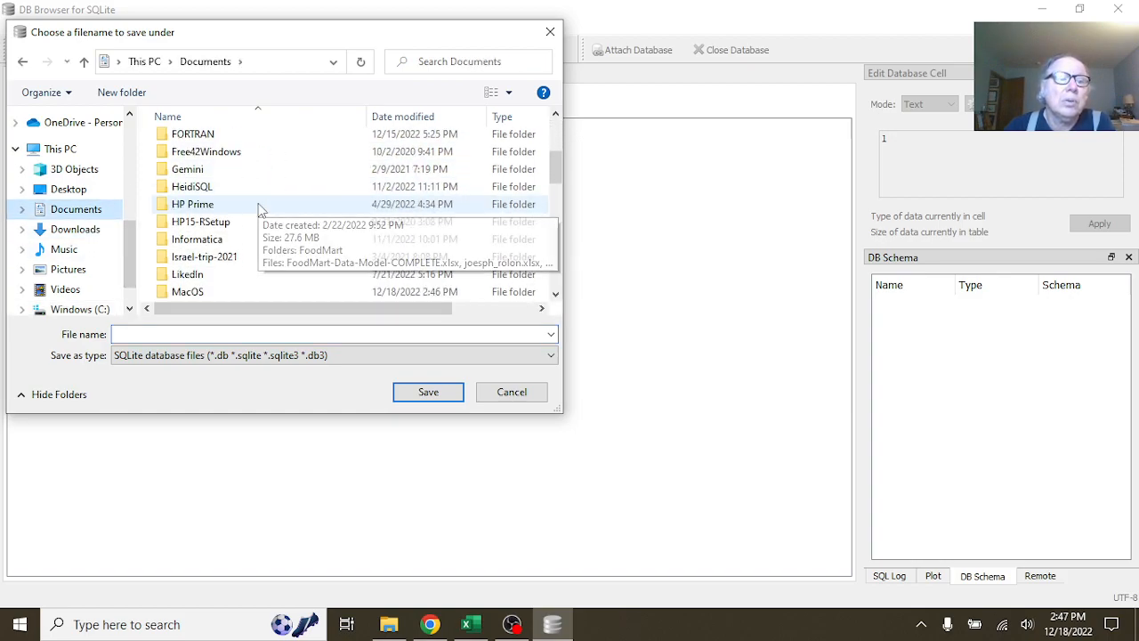
left_click(189, 274)
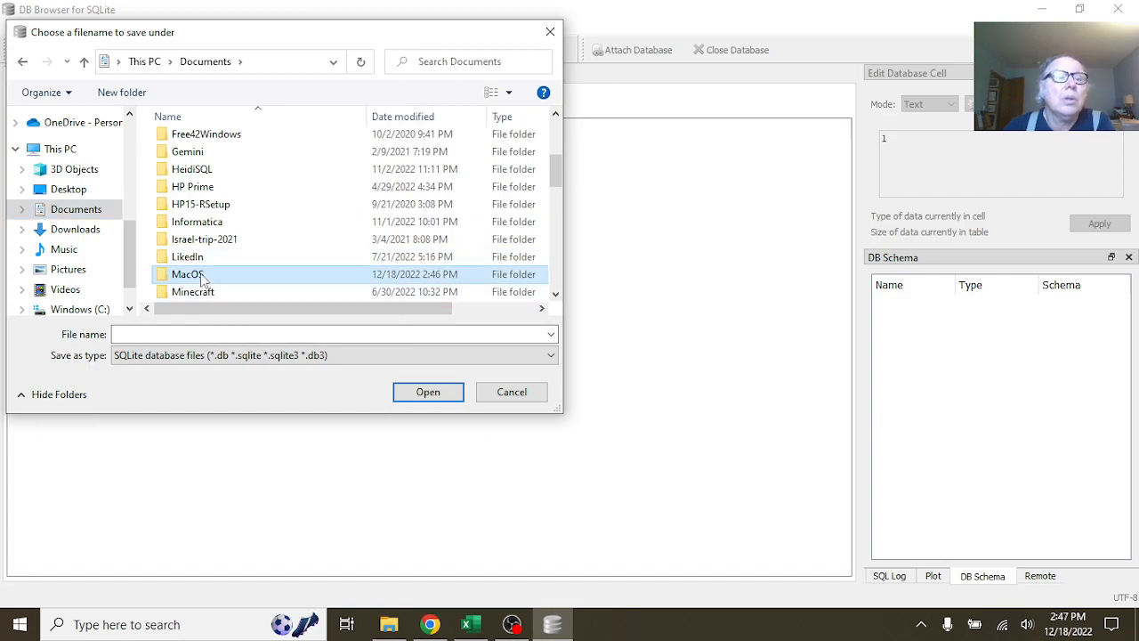
double_click(202, 279)
left_click(192, 336)
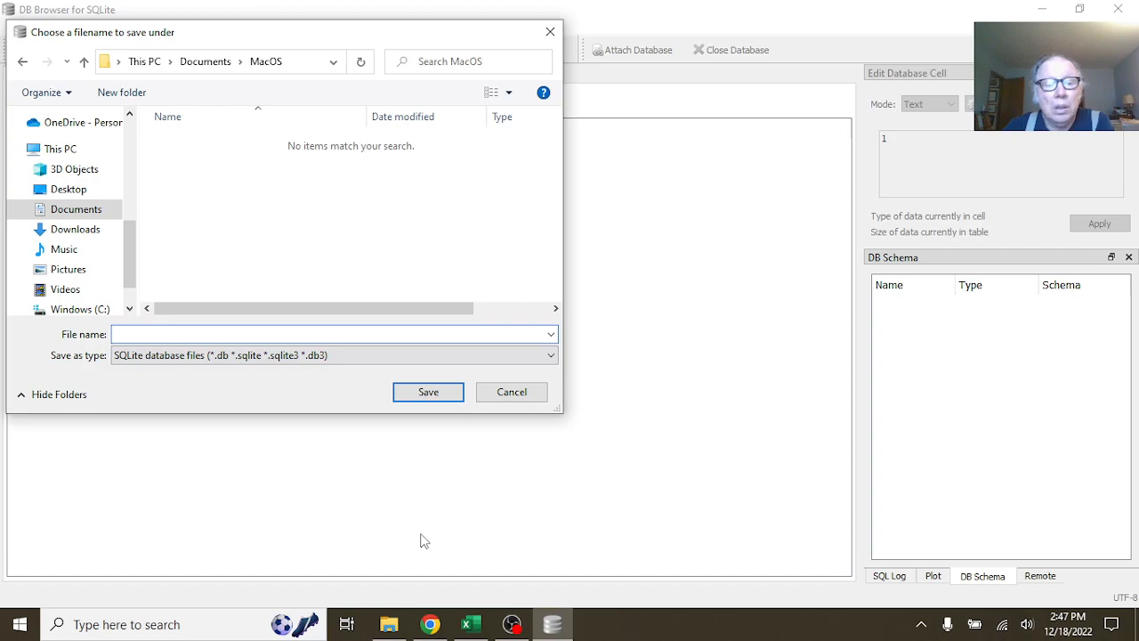
left_click(430, 623)
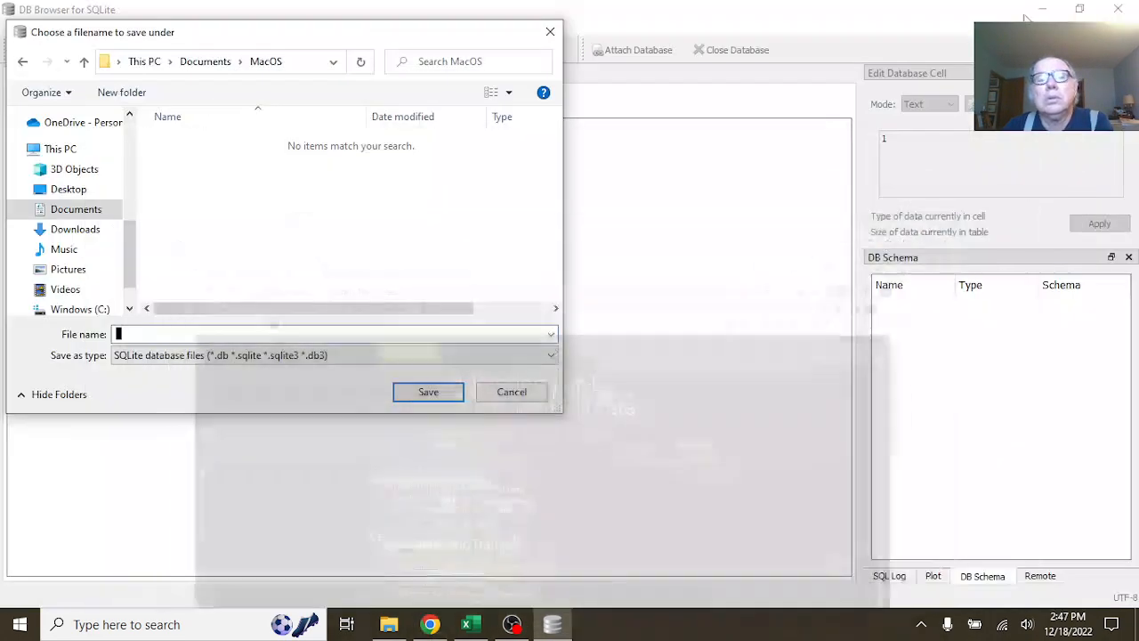
left_click(1043, 11)
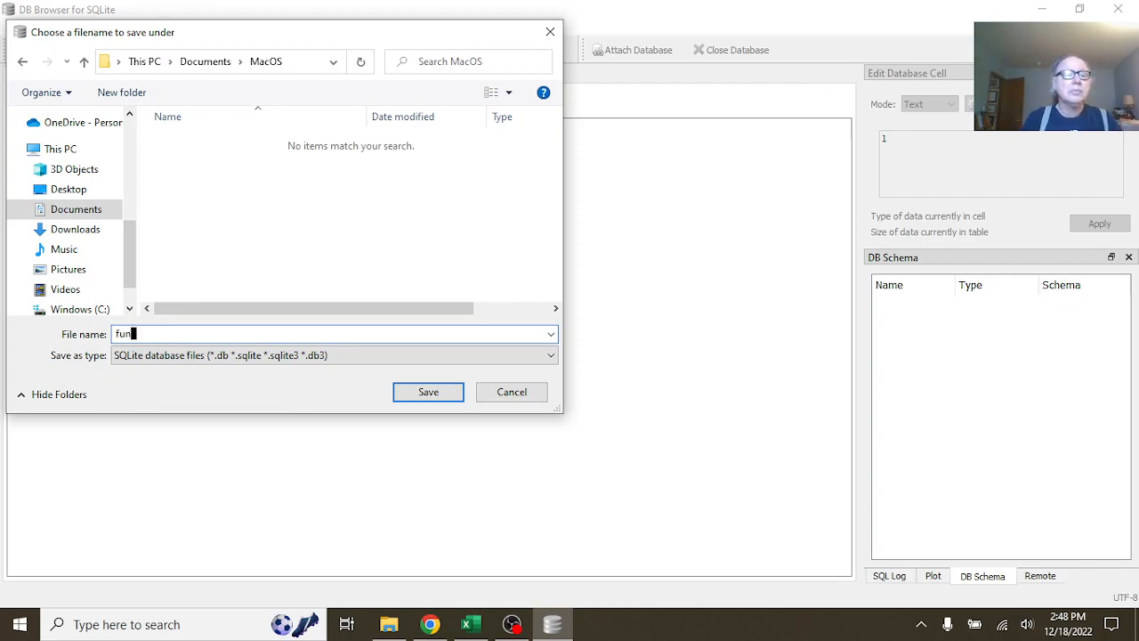
type("fun_fun_fun")
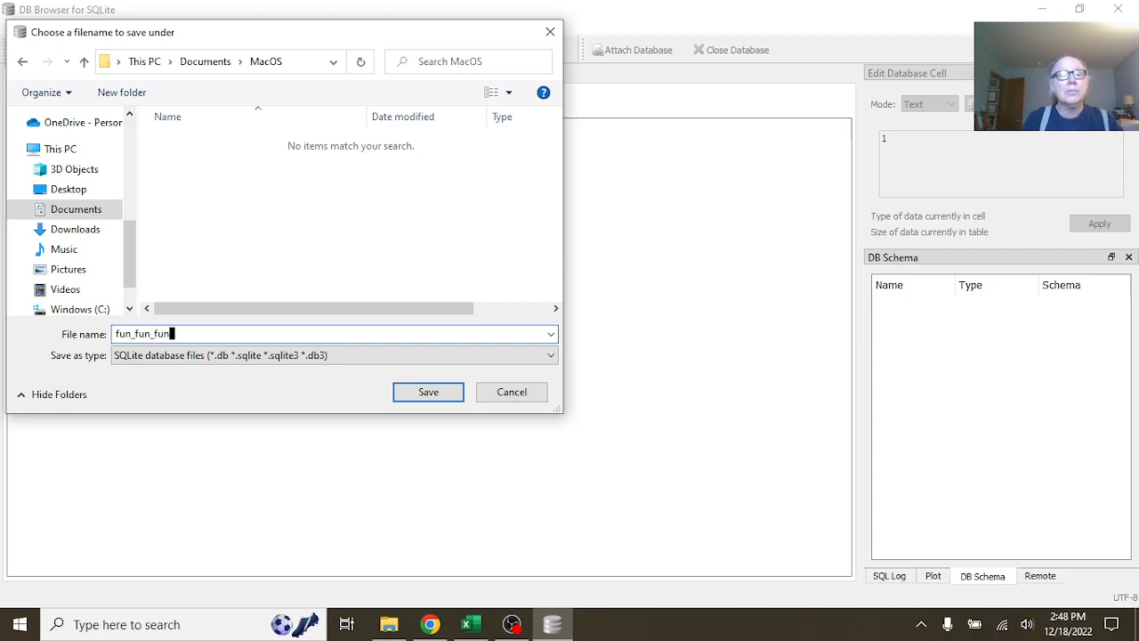
key("BackSpace")
key("BackSpace")
key("BackSpace")
key("BackSpace")
key("BackSpace")
key("BackSpace")
key("BackSpace")
key("BackSpace")
key("BackSpace")
key("BackSpace")
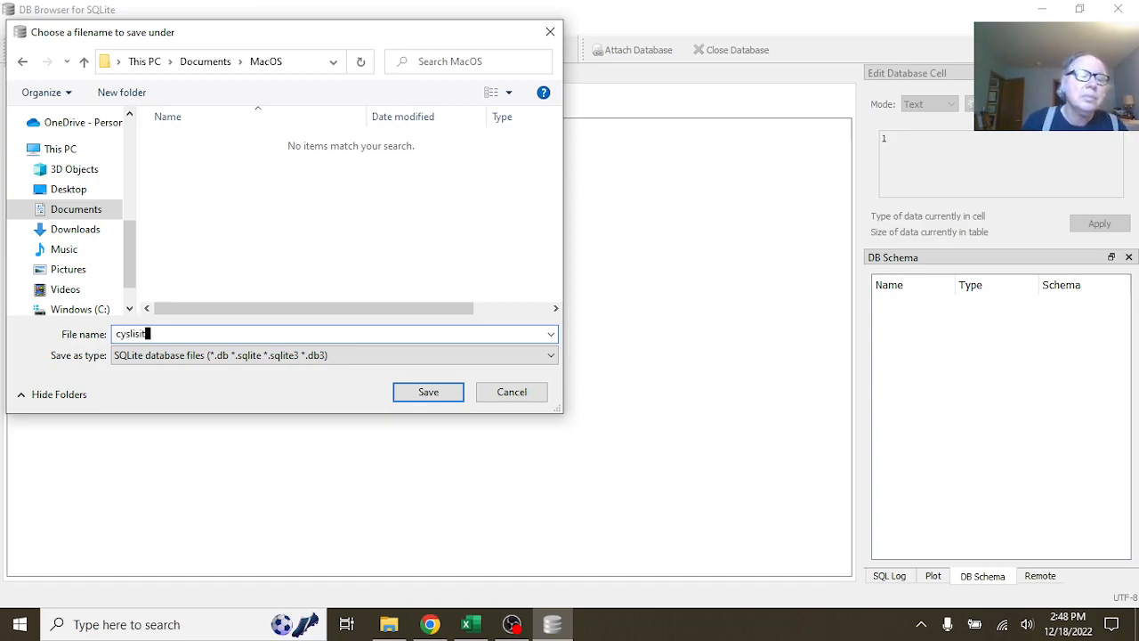
- Save the new database as cyslistic_bikeshare.sqlite3 and dismiss the table definition without creating a table
key("BackSpace")
key("BackSpace")
key("BackSpace")
key("BackSpace")
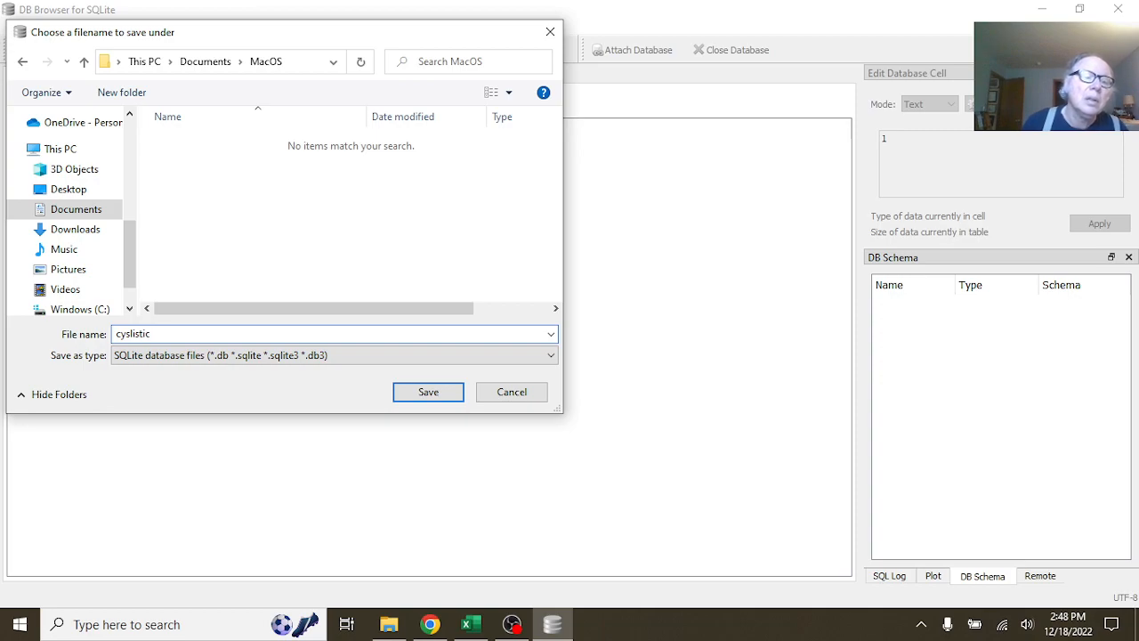
type("_bike")
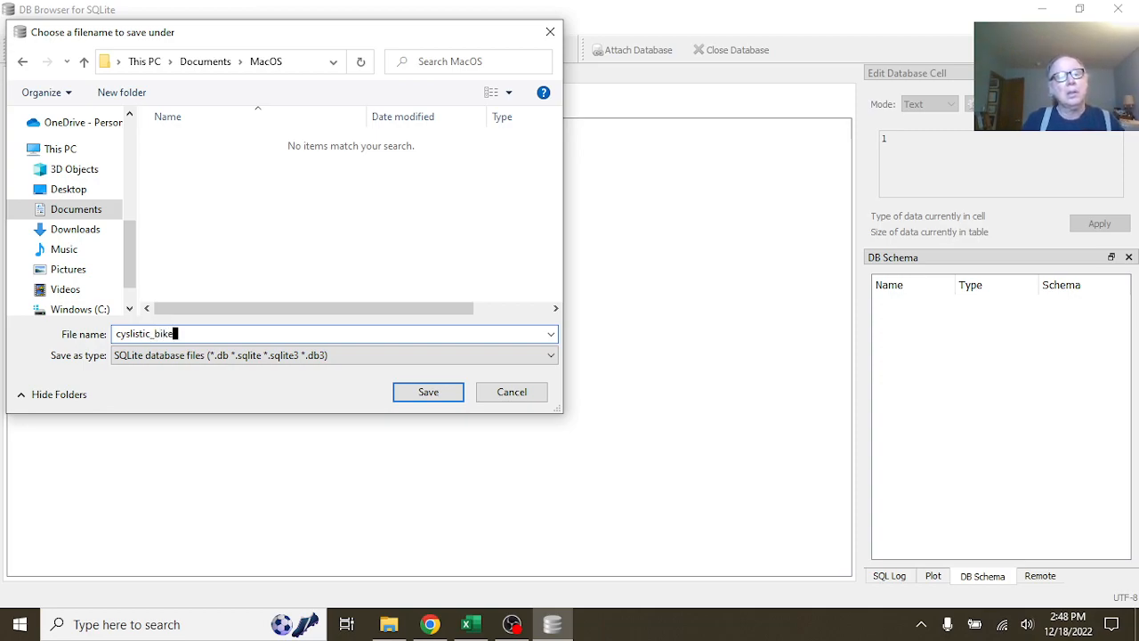
type("share.sqlite3")
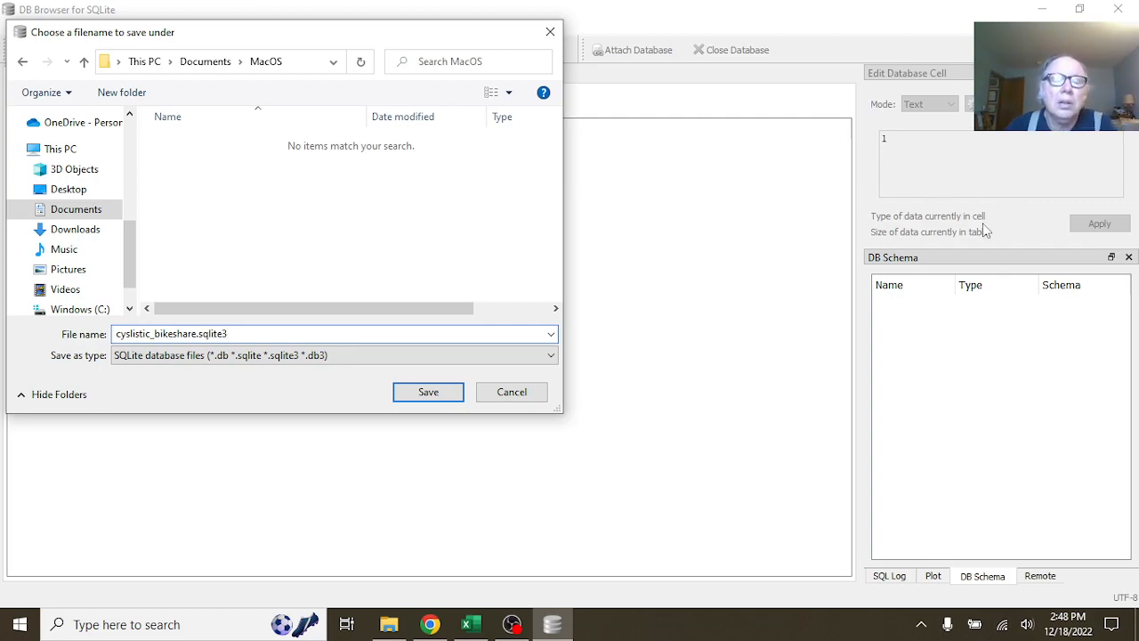
left_click(428, 394)
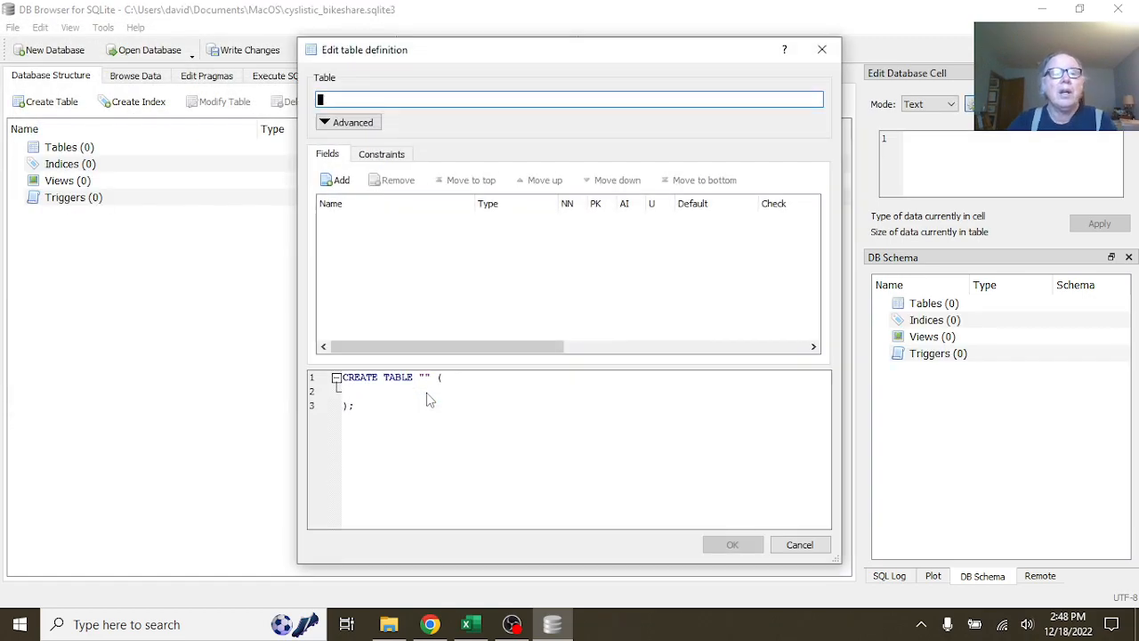
left_click(799, 544)
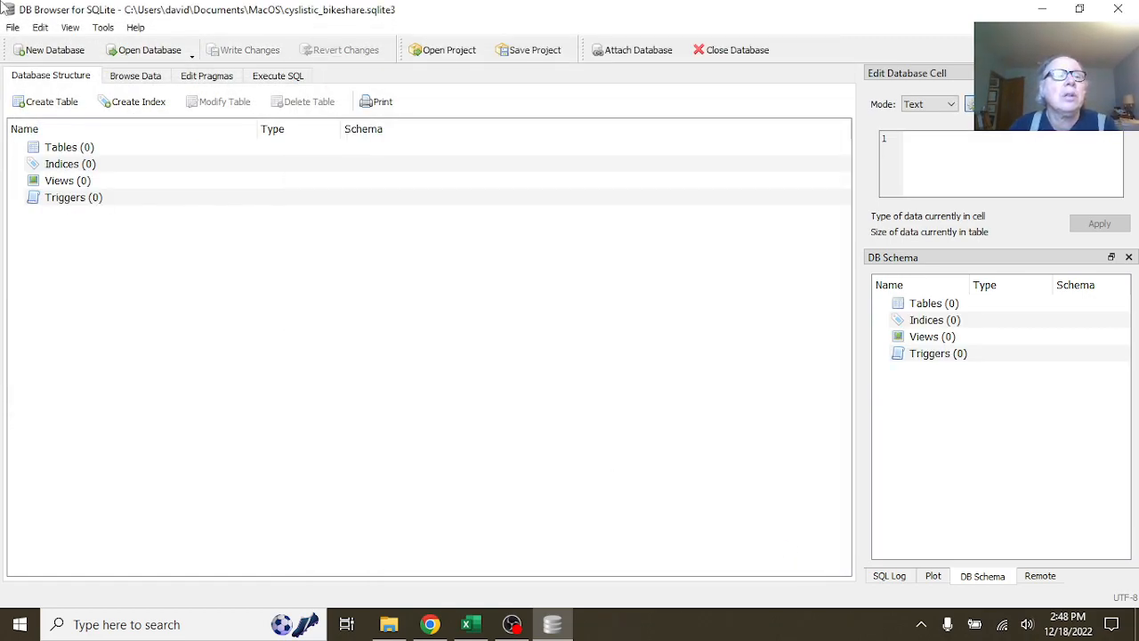
- Start a table import from CSV and go to the bike_data folder inside Documents, R, Cyclistic-Bike-Share
left_click(13, 27)
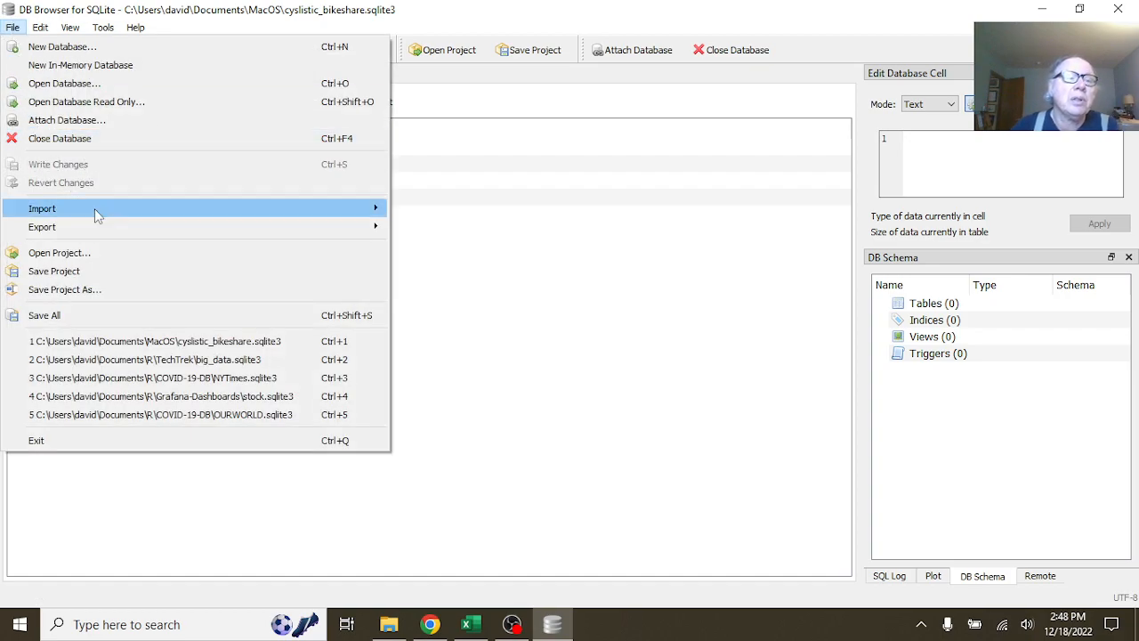
mouse_move(289, 213)
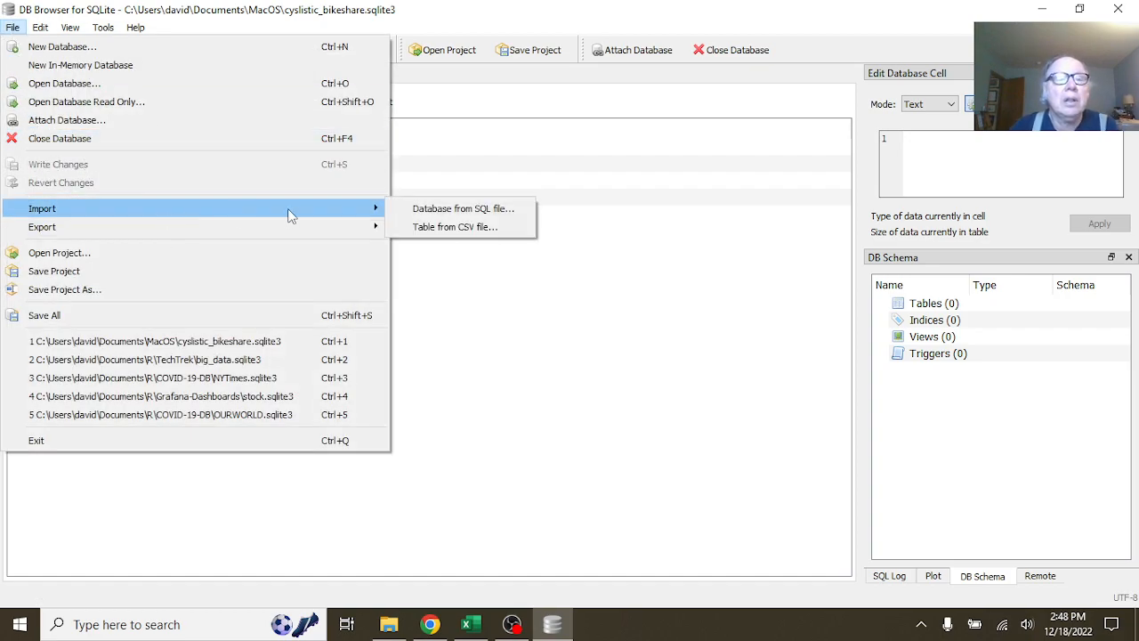
left_click(444, 227)
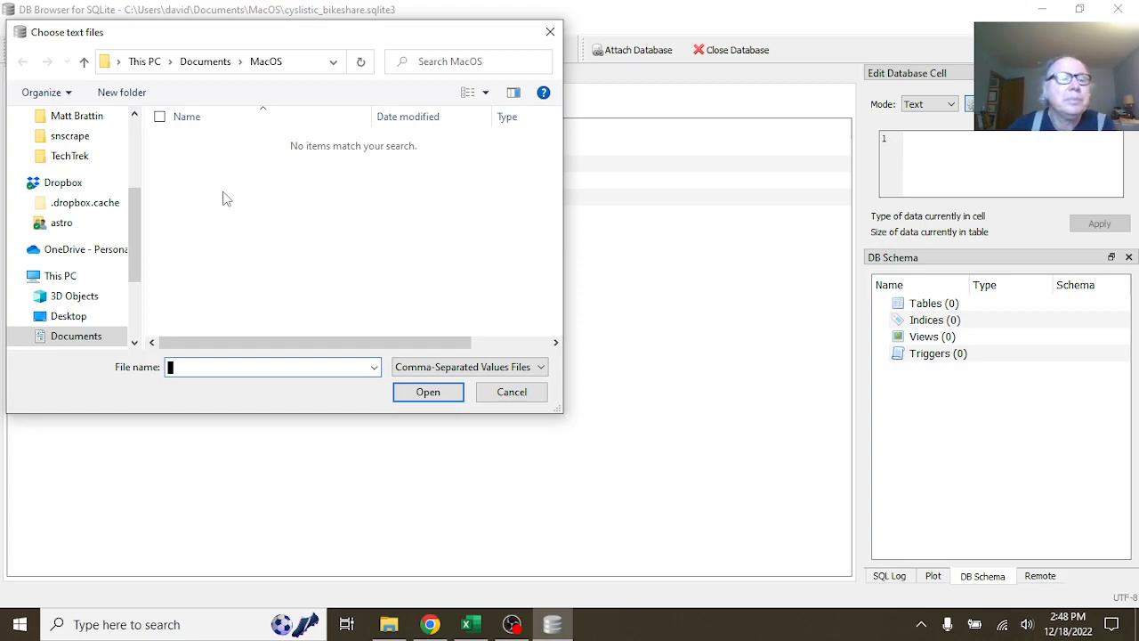
left_click_drag(143, 209, 145, 145)
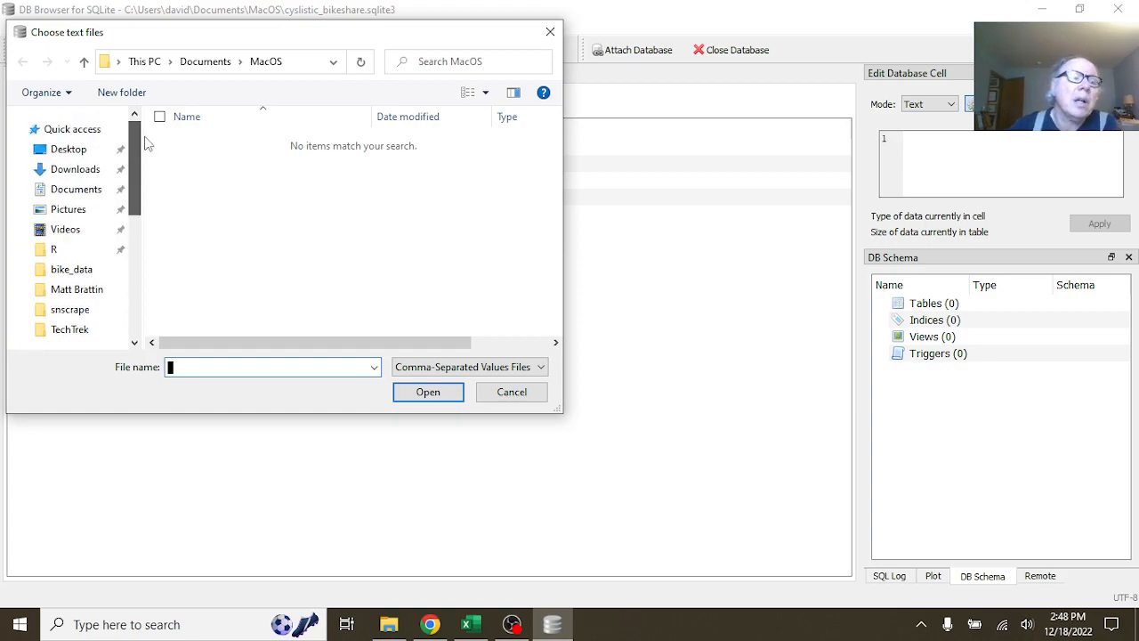
left_click(52, 252)
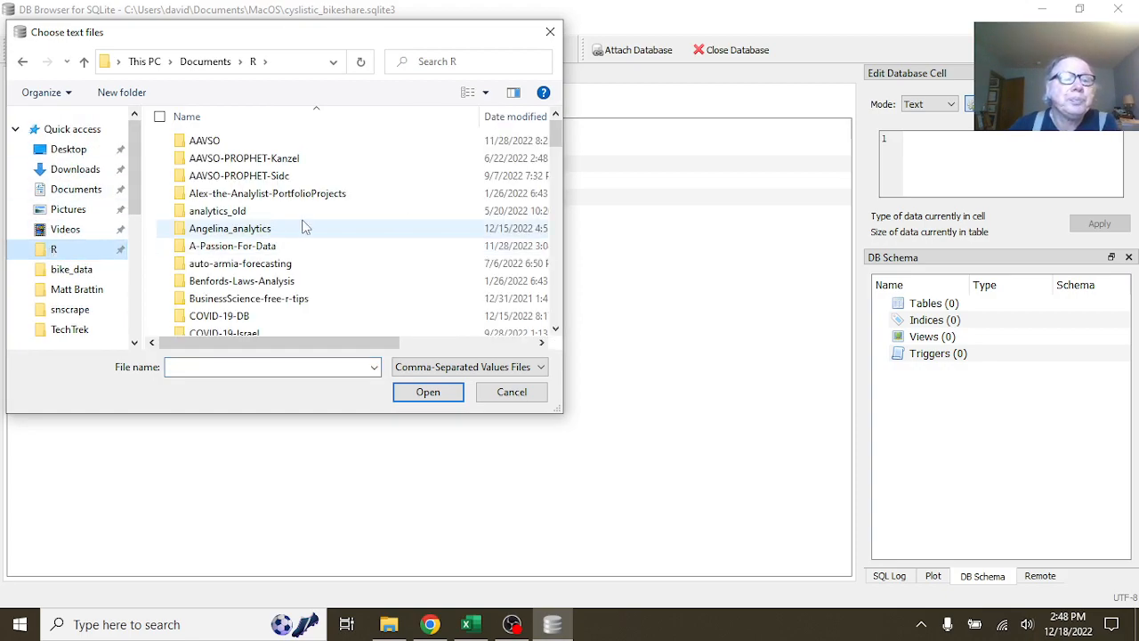
scroll(331, 214, "down", 1)
scroll(332, 214, "down", 1)
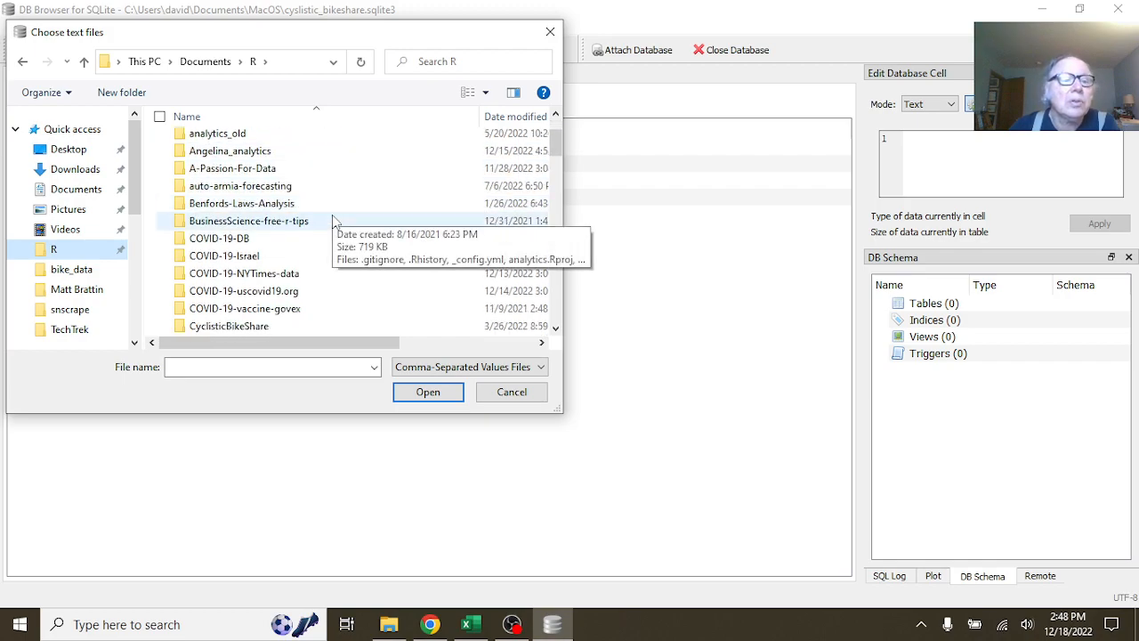
scroll(332, 216, "down", 2)
left_click(236, 275)
double_click(236, 275)
left_click(214, 180)
double_click(214, 178)
- Select the files t01.csv through t12.csv and open them for import
left_click(217, 144)
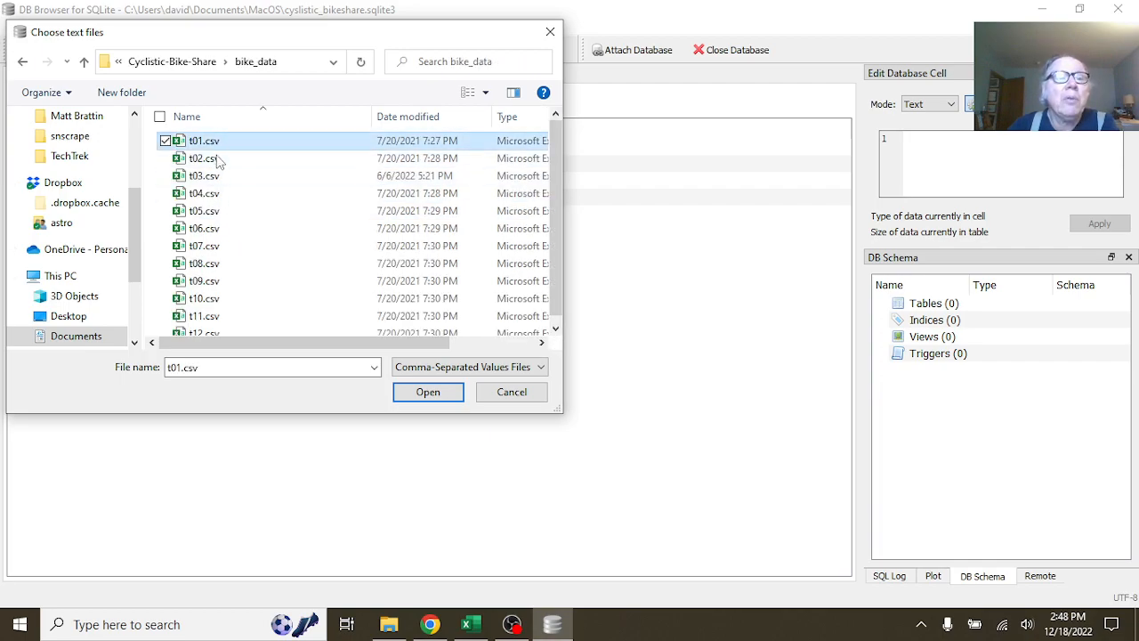
scroll(401, 311, "down", 1)
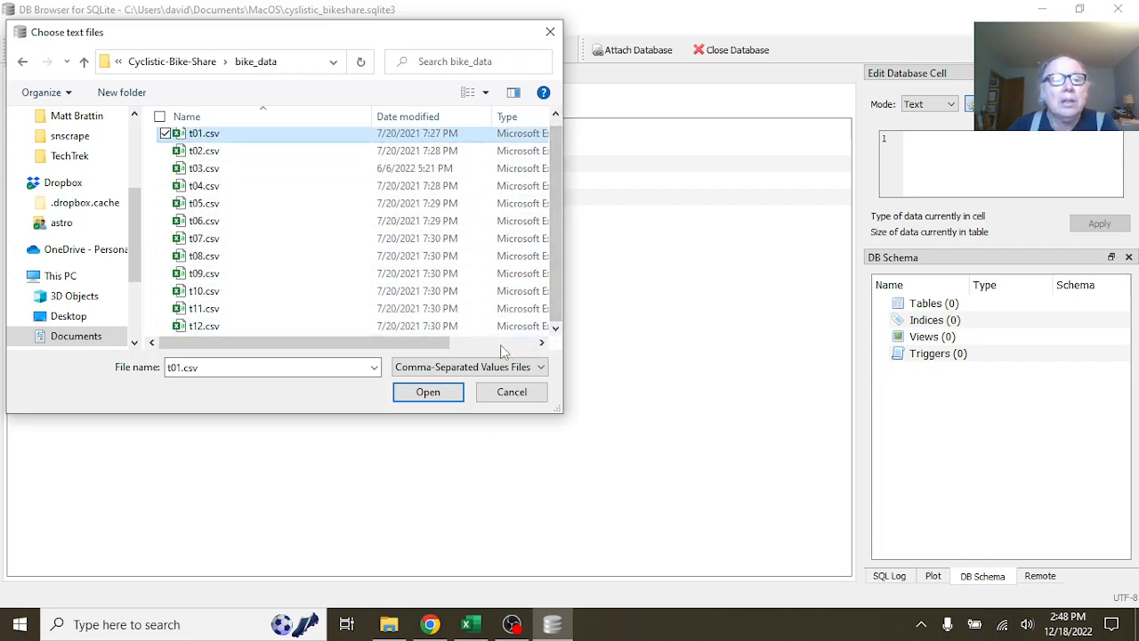
left_click(310, 327, "shift")
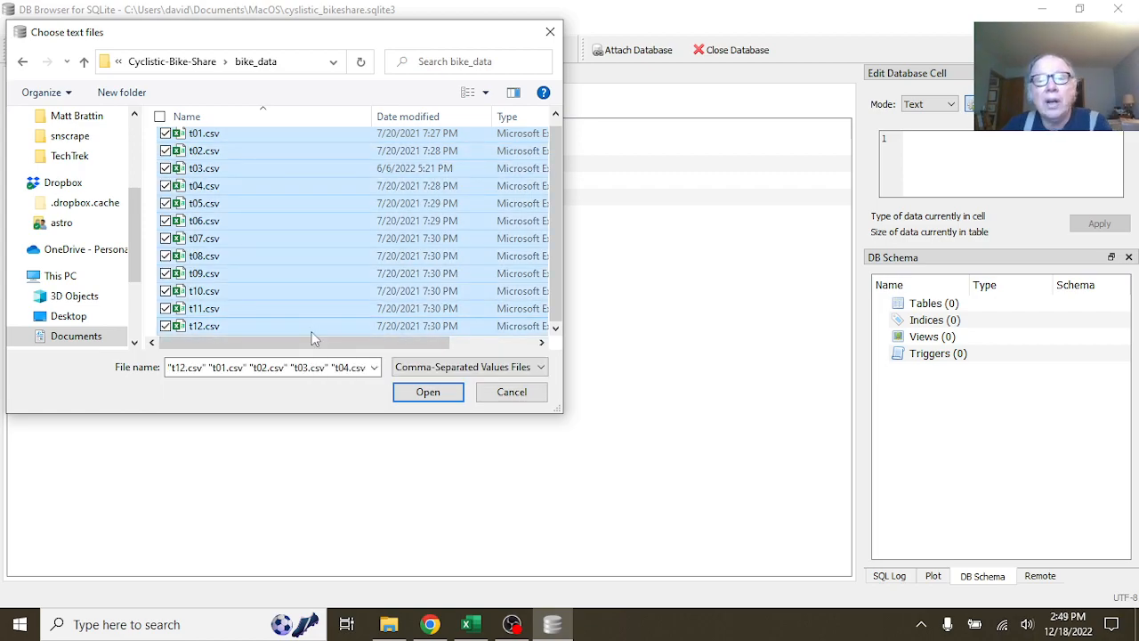
left_click(427, 393)
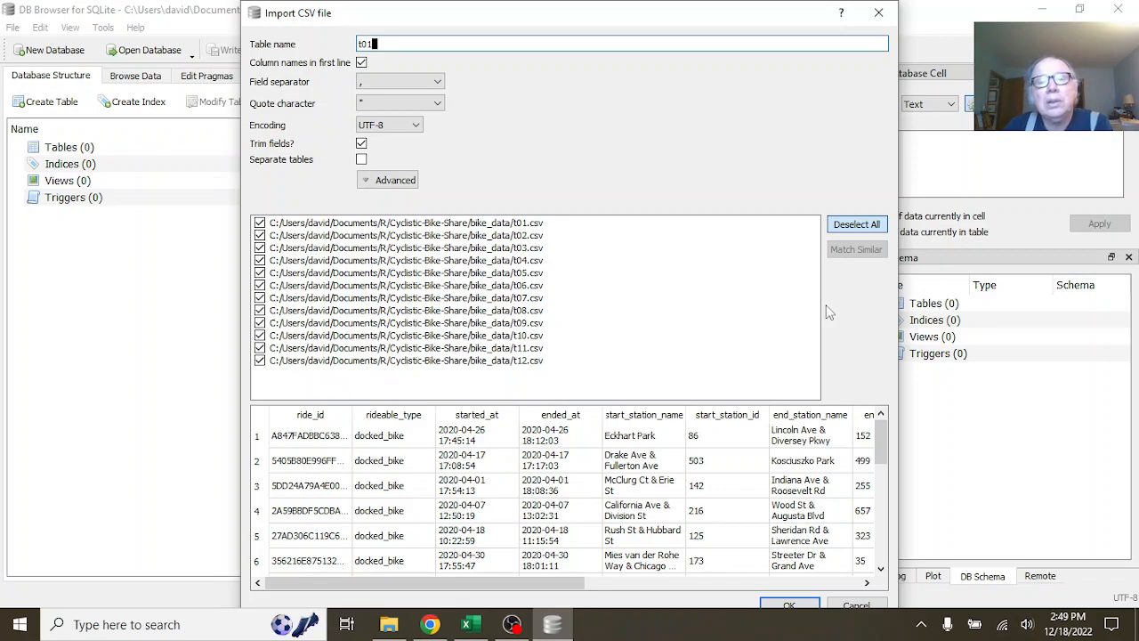
- Import the selected CSV files as one table named bikeshare and browse its rows
key("BackSpace")
type("bikeshare")
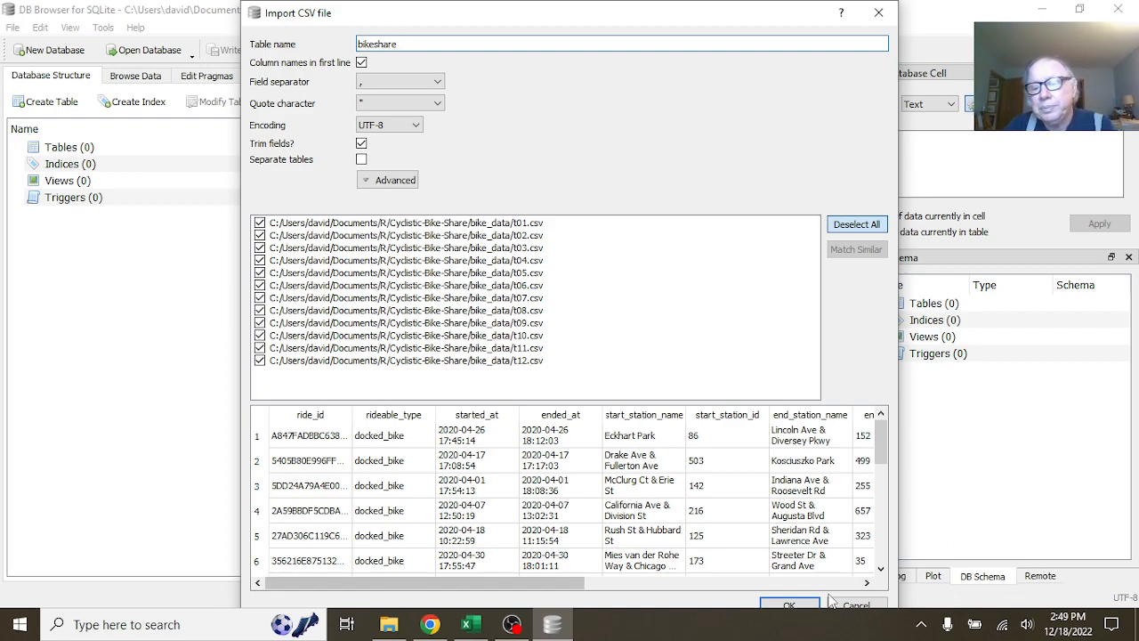
left_click(788, 607)
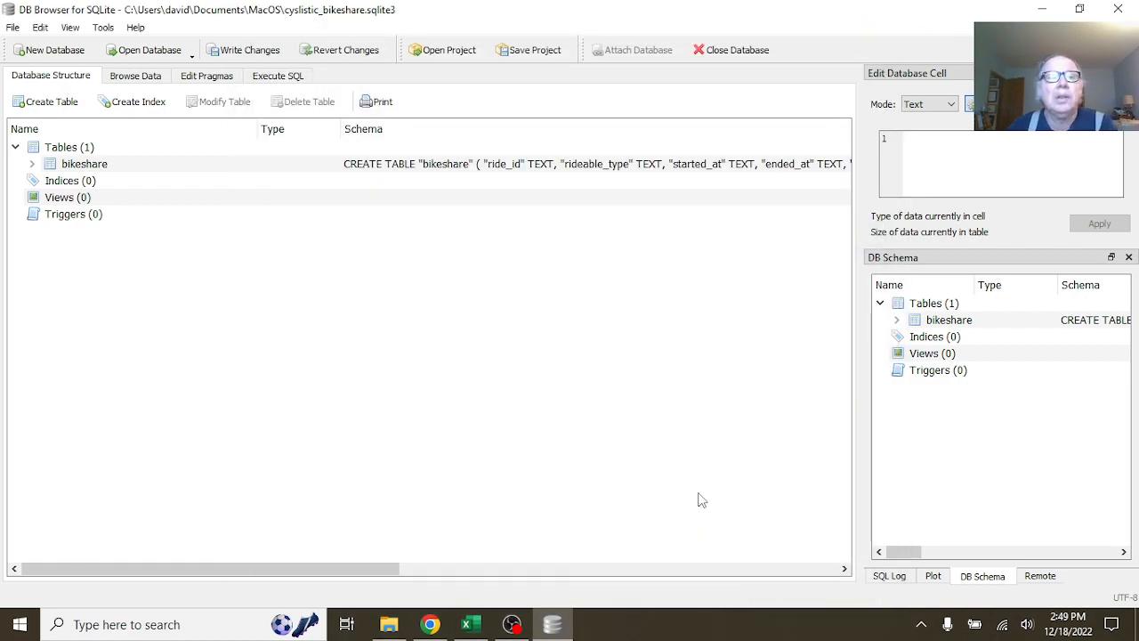
left_click(137, 78)
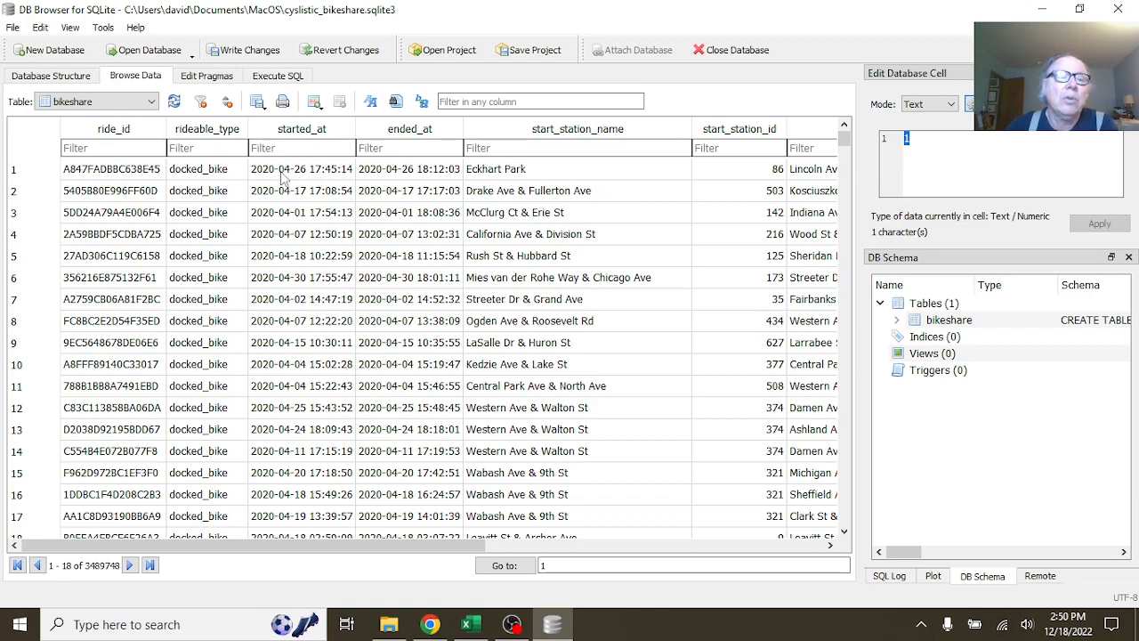
- Begin a SQL query with a SELECT line followed by the bikeshare table name on the second line
left_click(280, 76)
left_click(270, 148)
type("SEELCT ")
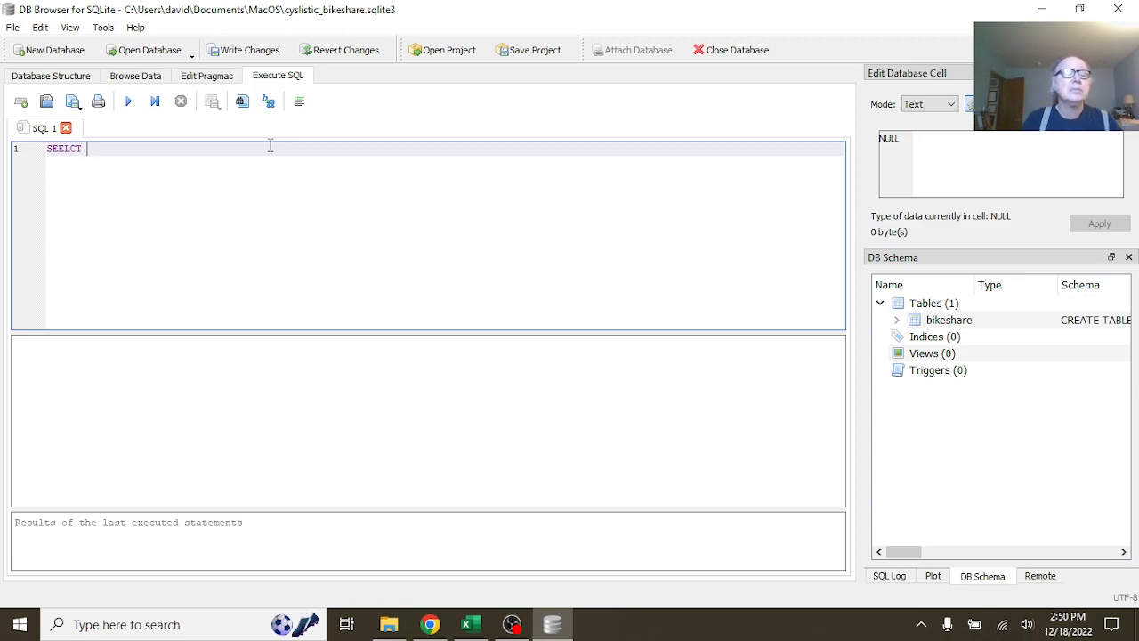
type("start")
key("BackSpace")
key("BackSpace")
key("BackSpace")
key("BackSpace")
key("BackSpace")
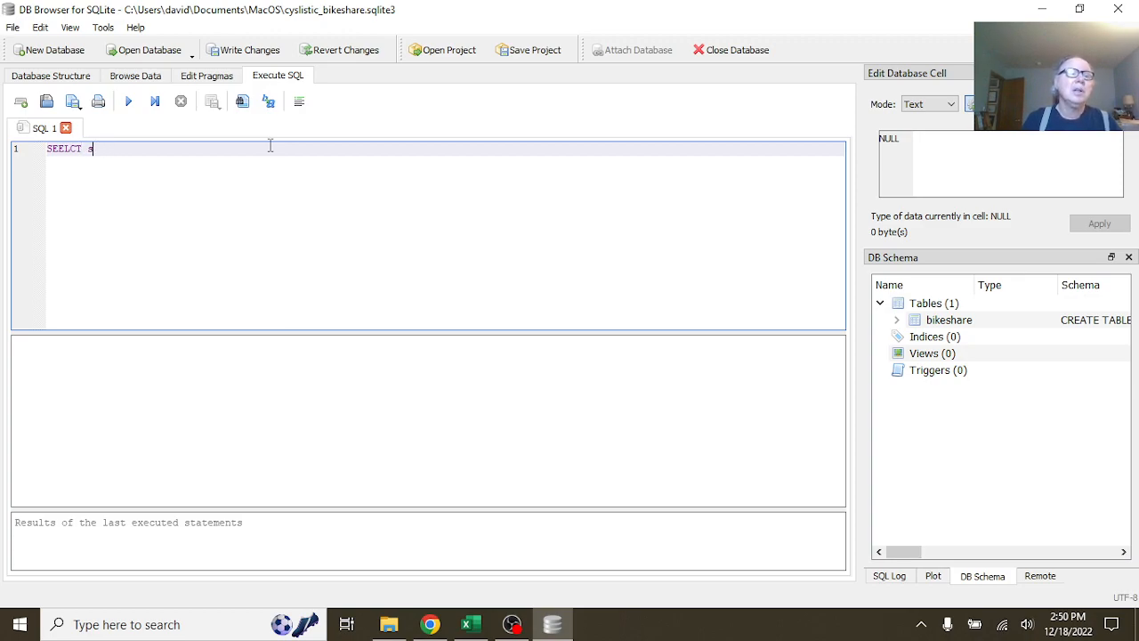
key("Return")
type("Bike")
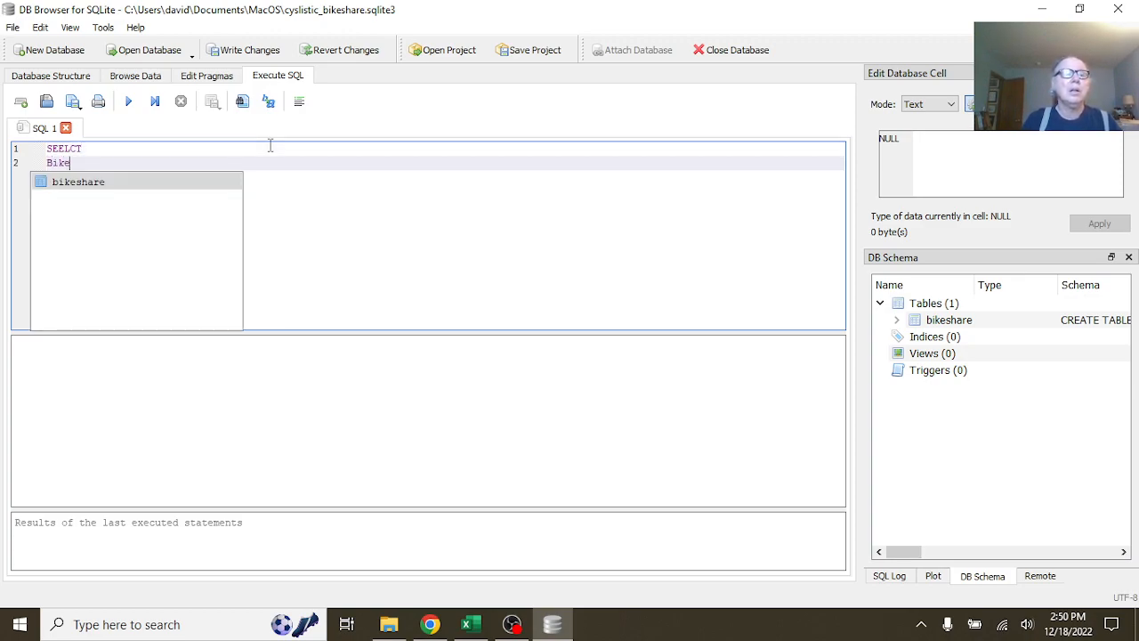
double_click(157, 182)
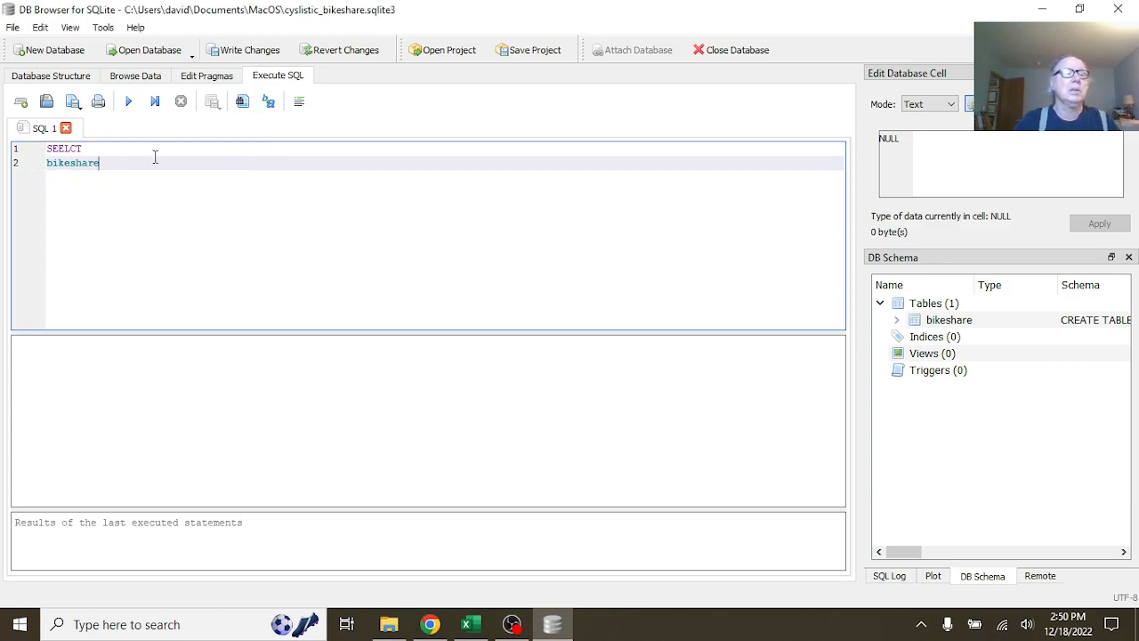
- Add CAST(start_lat as date) as date to the query's first line and put from before bikeshare
left_click(150, 153)
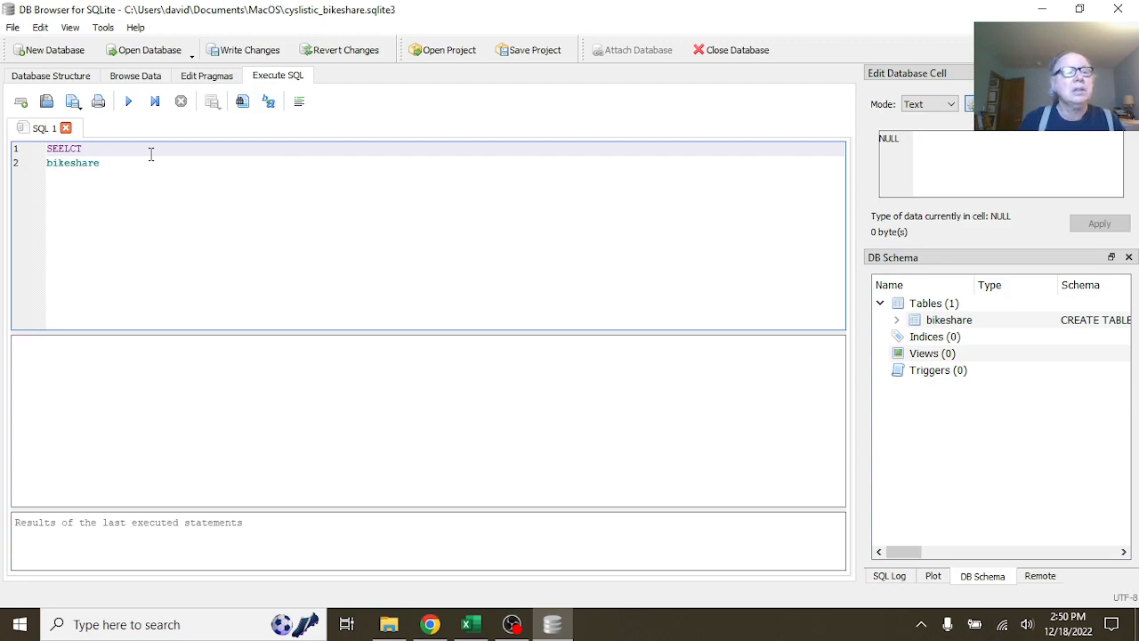
type("start")
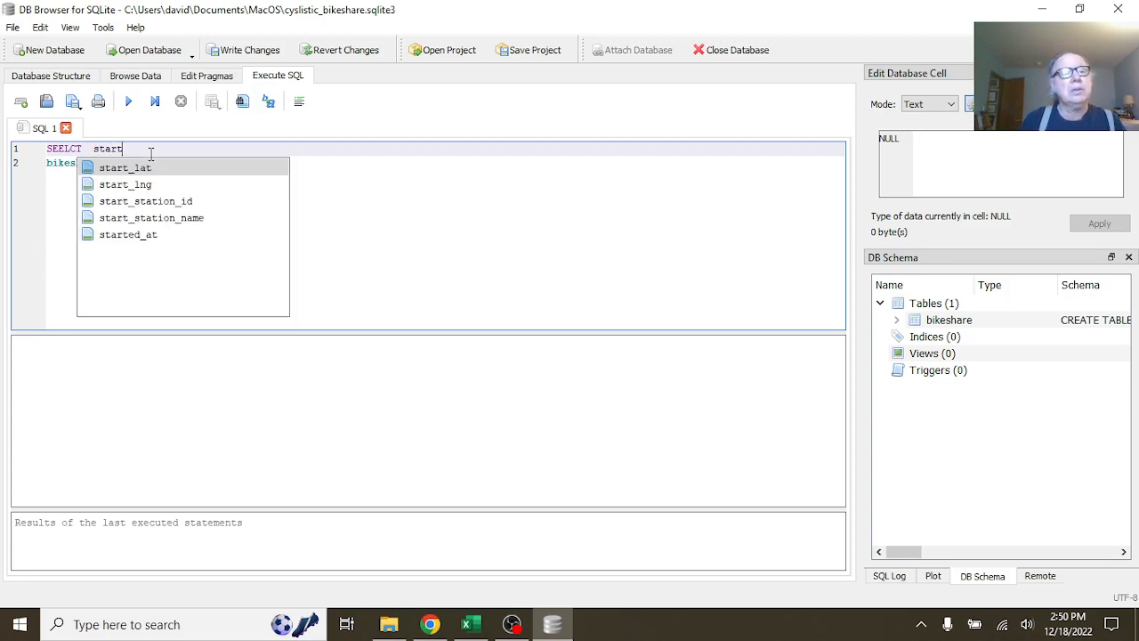
key("Return")
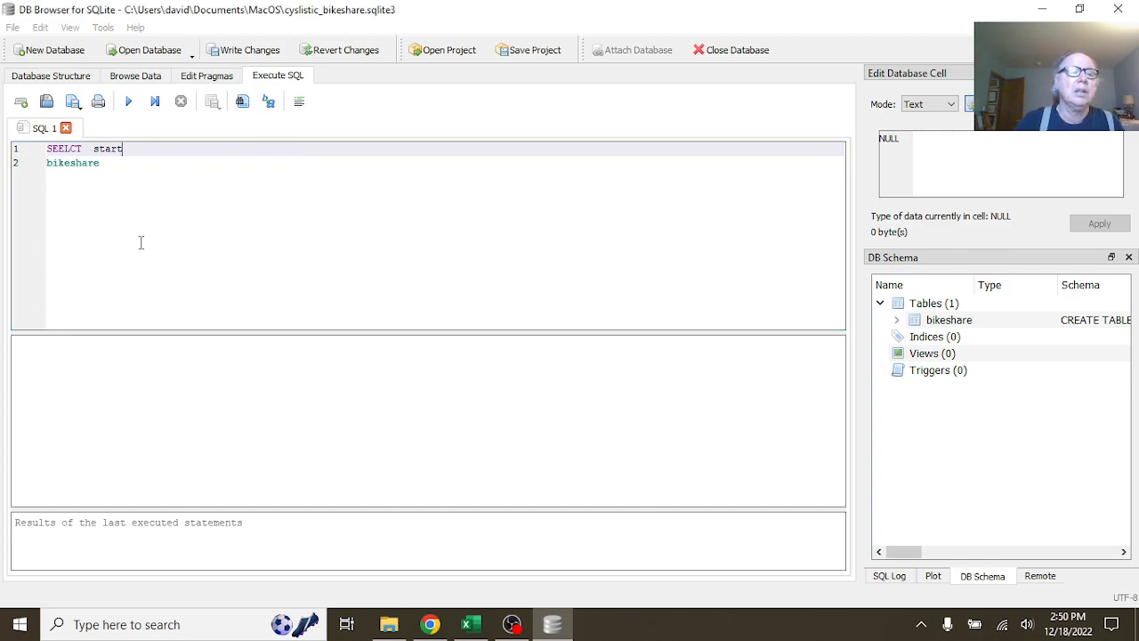
left_click(96, 148)
type("CAST(")
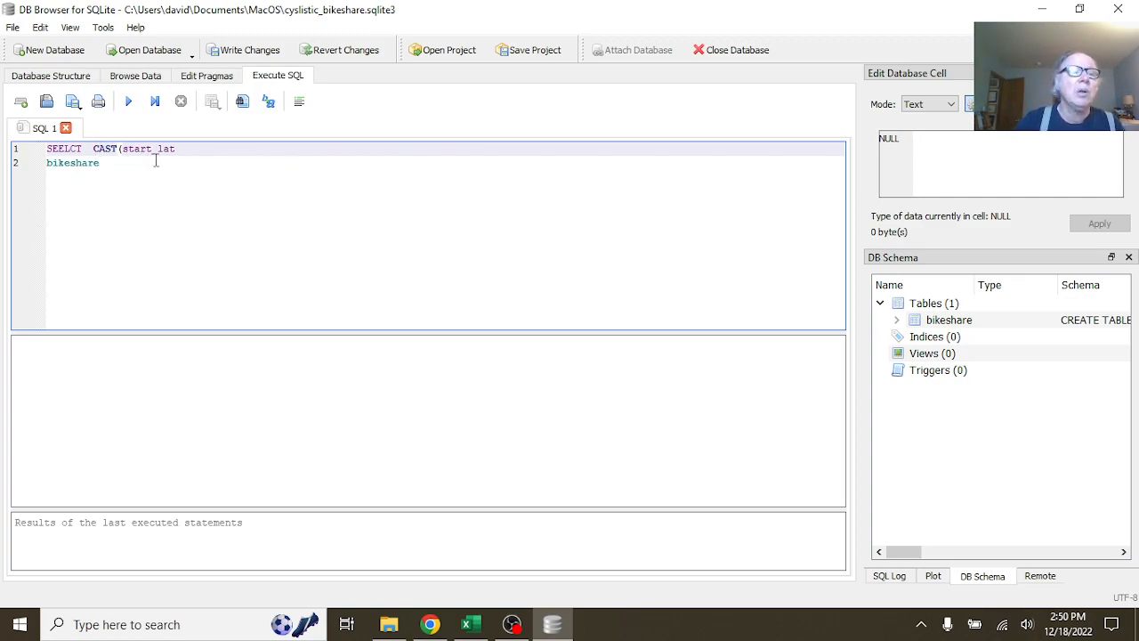
left_click(196, 148)
type("a")
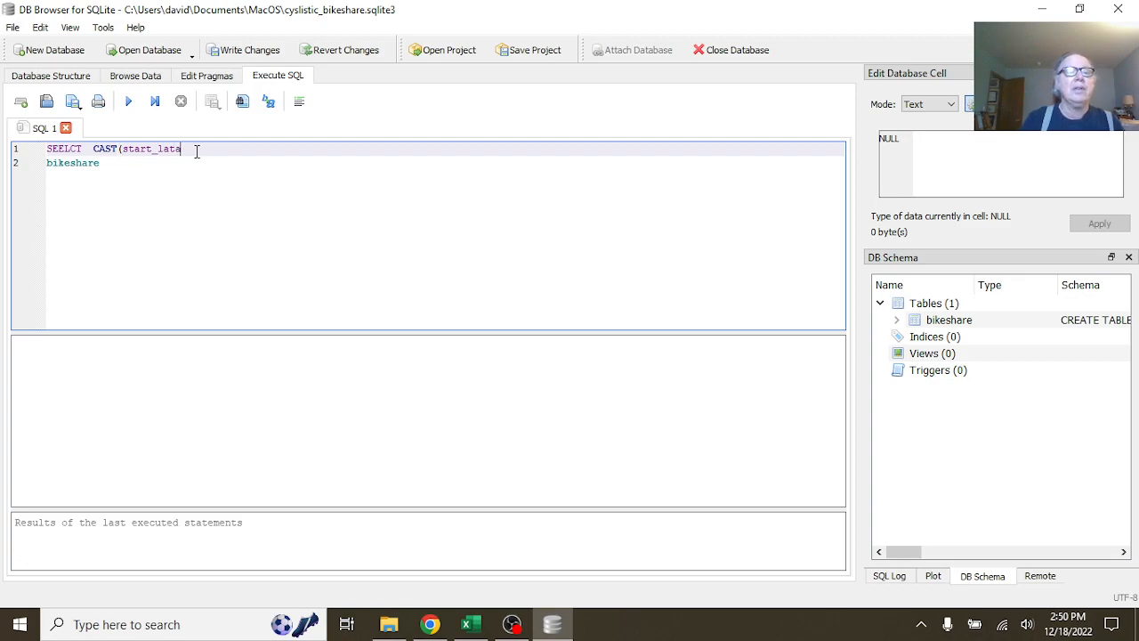
key("BackSpace")
type("as")
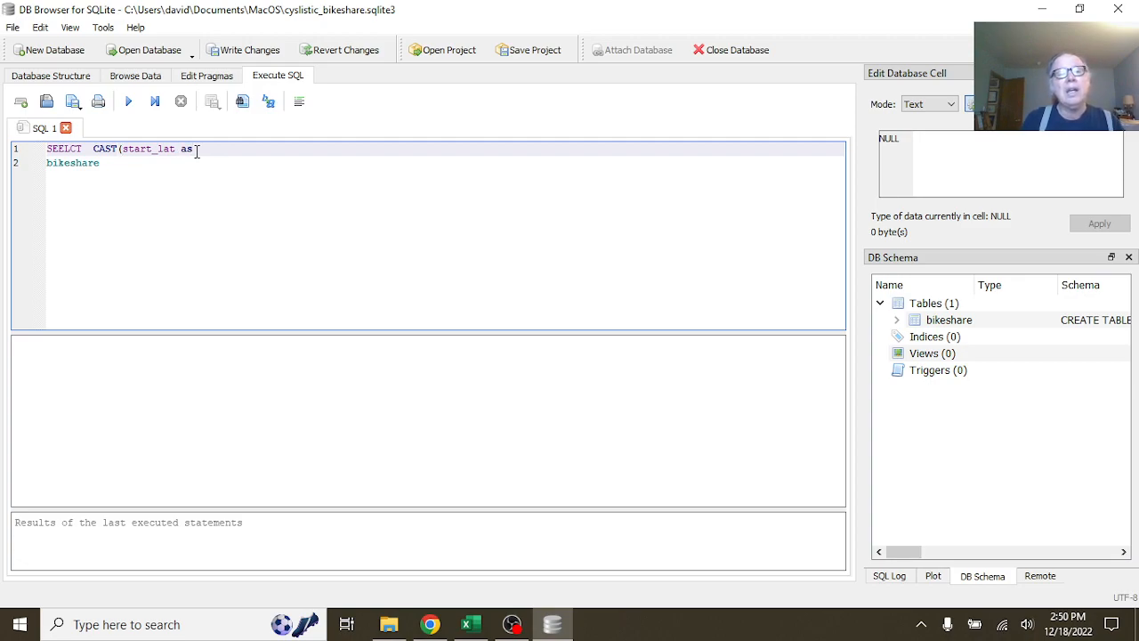
type(" date) as date")
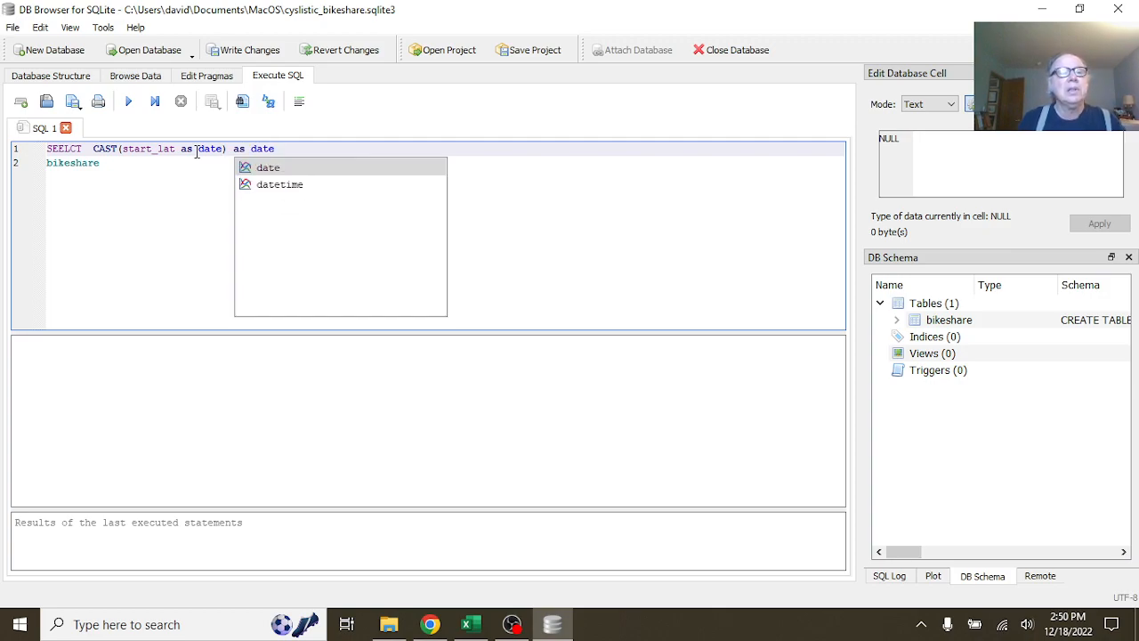
left_click(48, 164)
type("from")
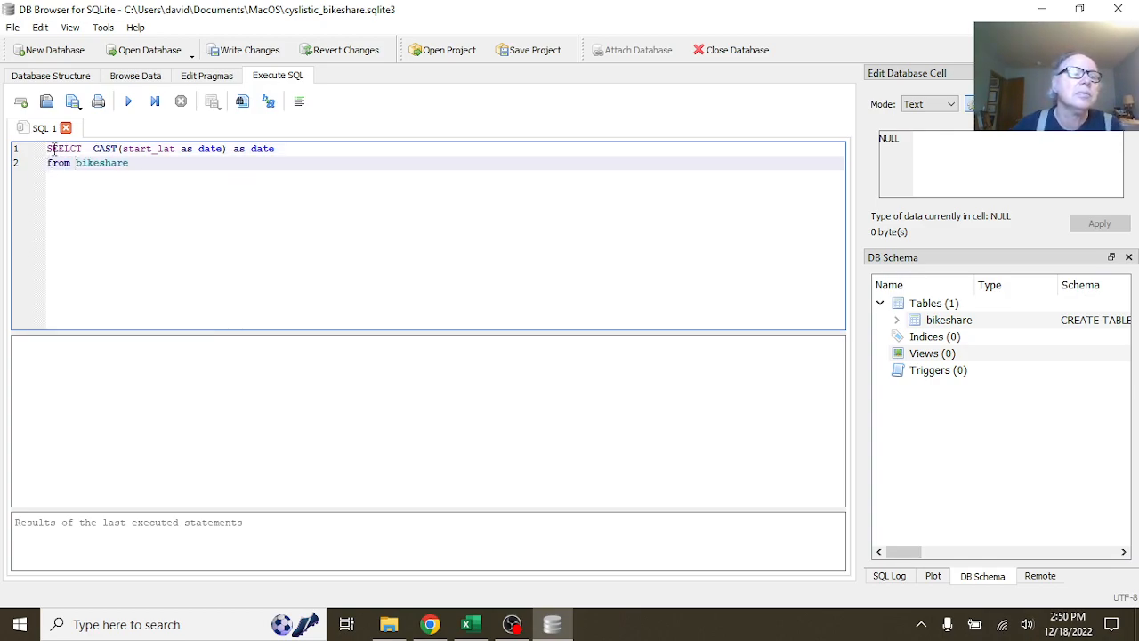
- Correct the misspelled keyword at the start of the query to SELECT
left_click(66, 149)
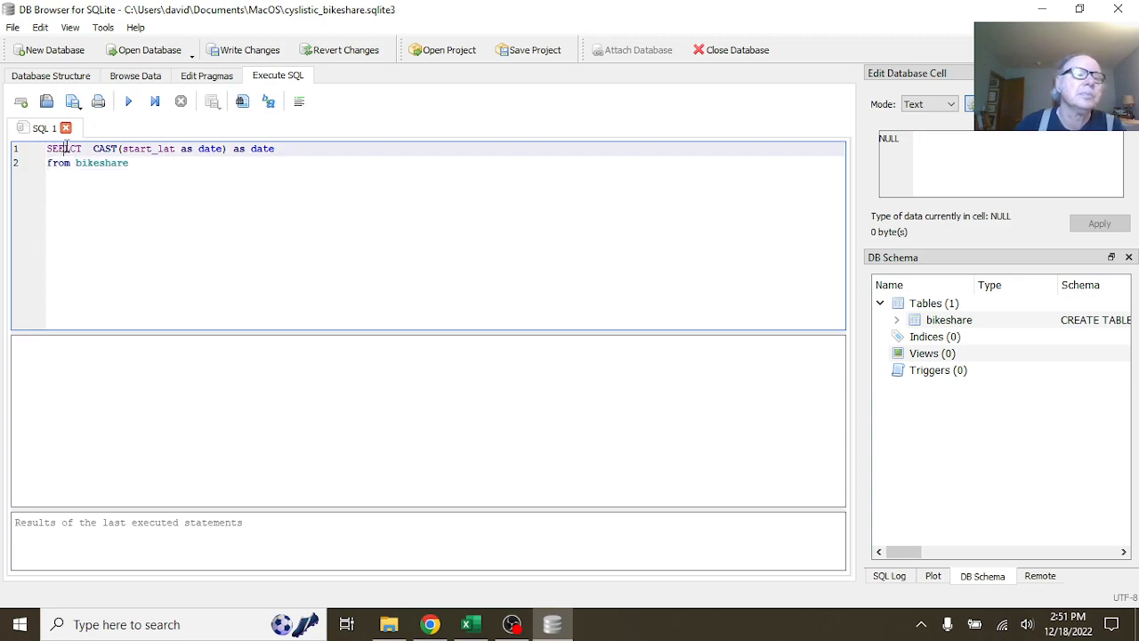
key("BackSpace")
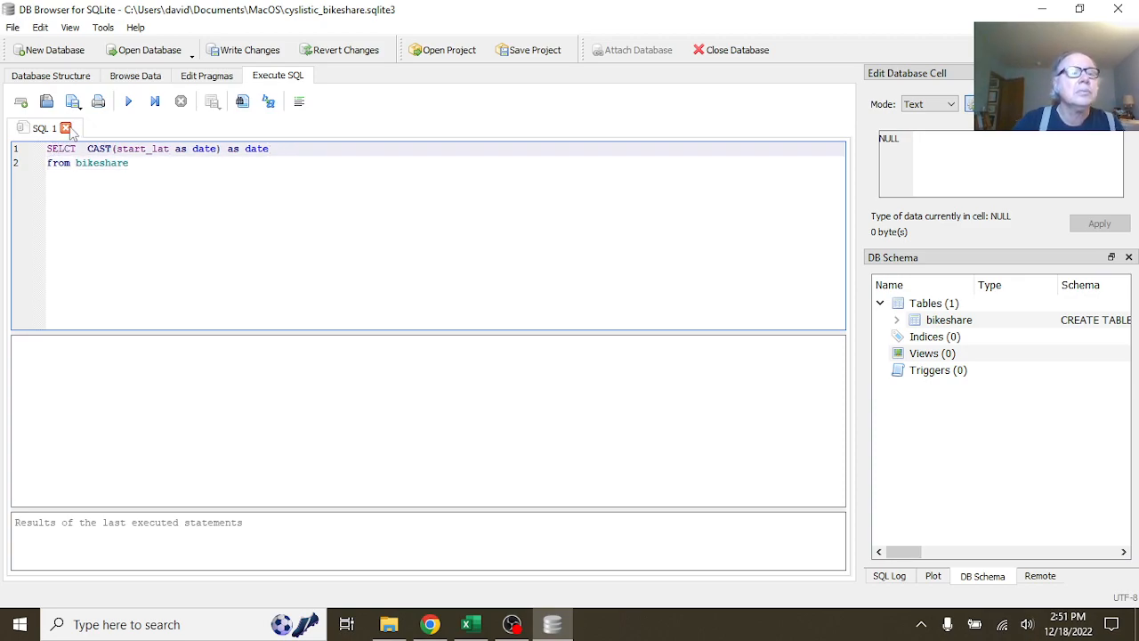
type("E")
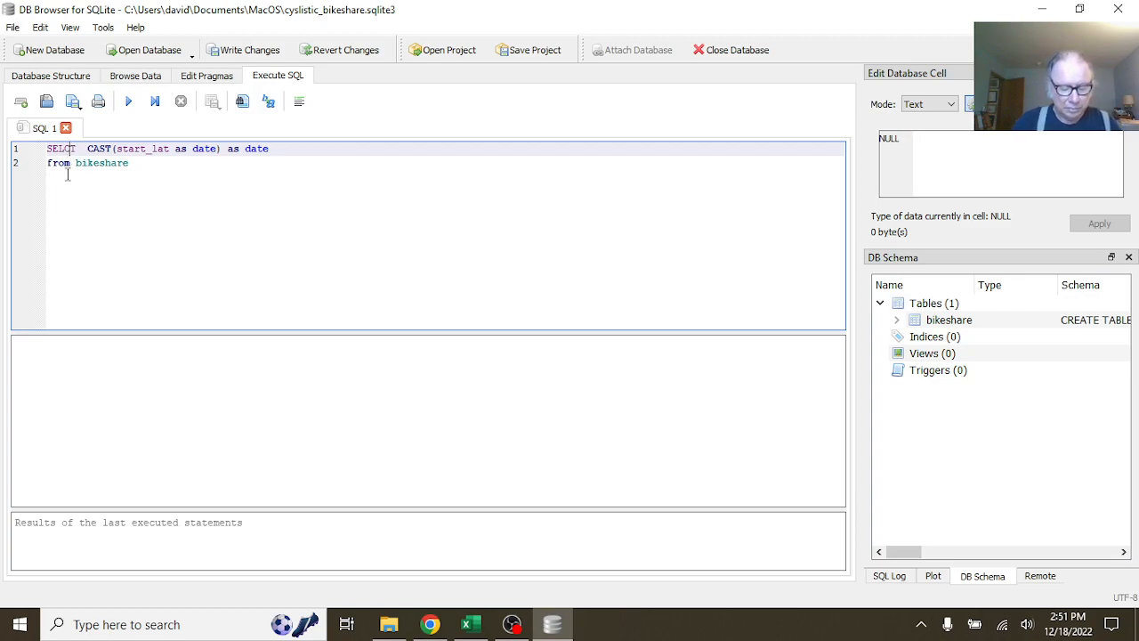
type("E")
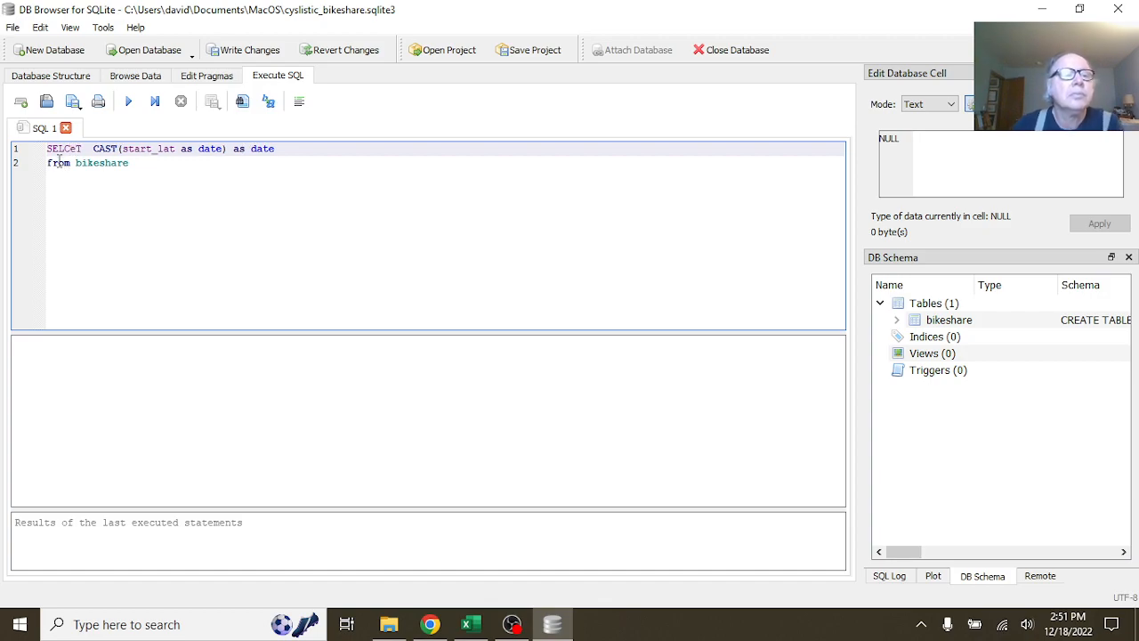
key("BackSpace")
key("BackSpace")
key("BackSpace")
key("BackSpace")
key("BackSpace")
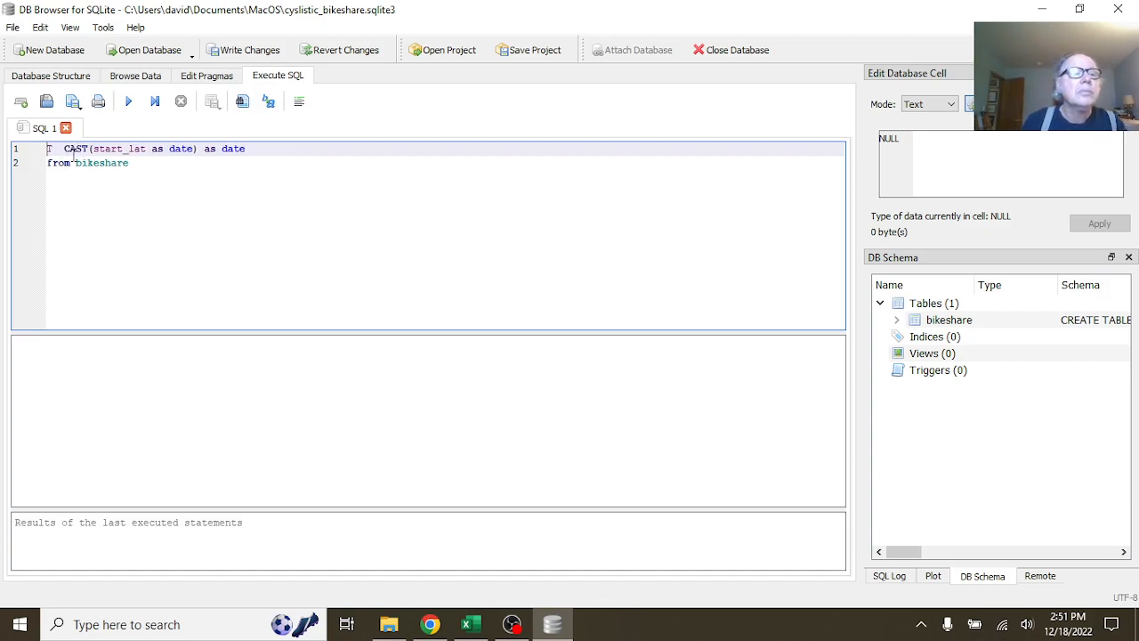
type("SELECT")
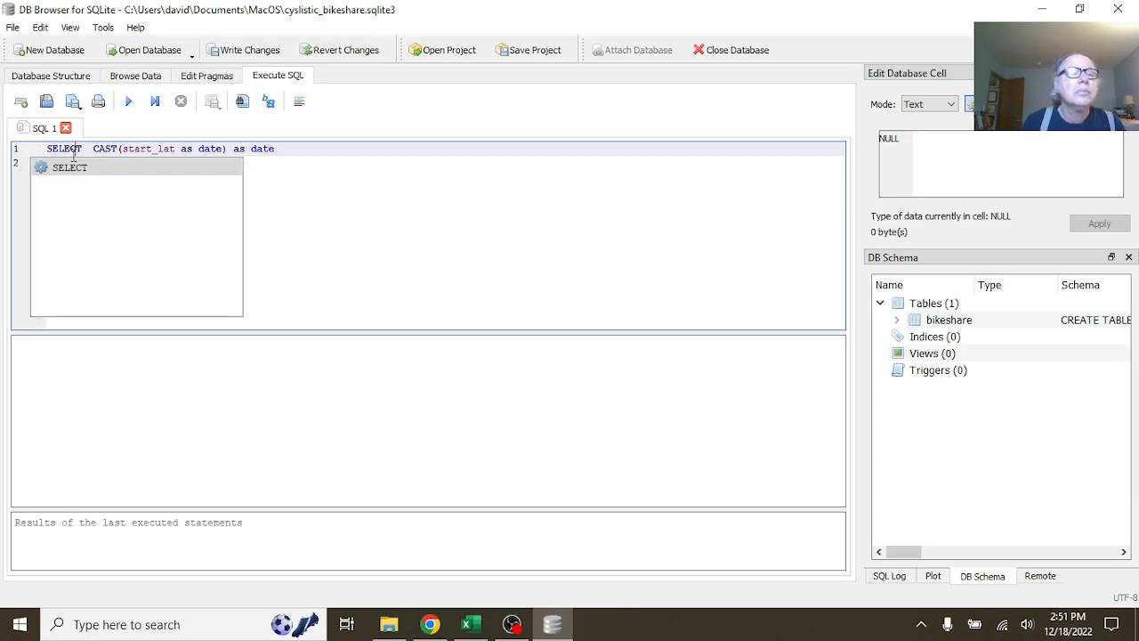
left_click(333, 186)
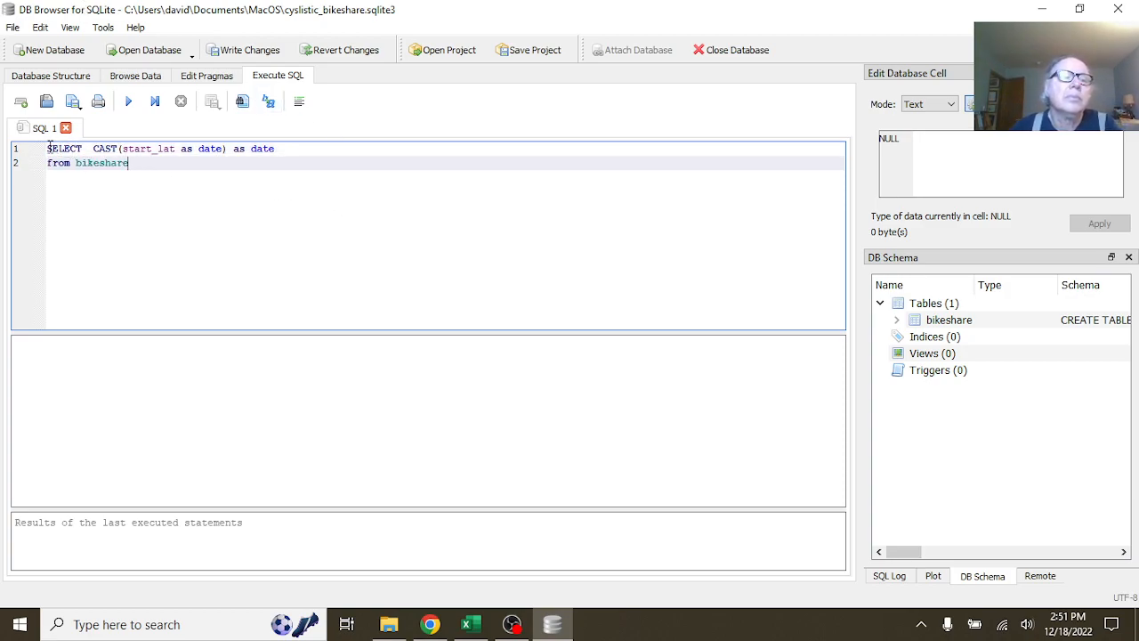
- Run the whole query and compare its result with the rows of the bikeshare table
left_click_drag(47, 147, 146, 173)
left_click(128, 102)
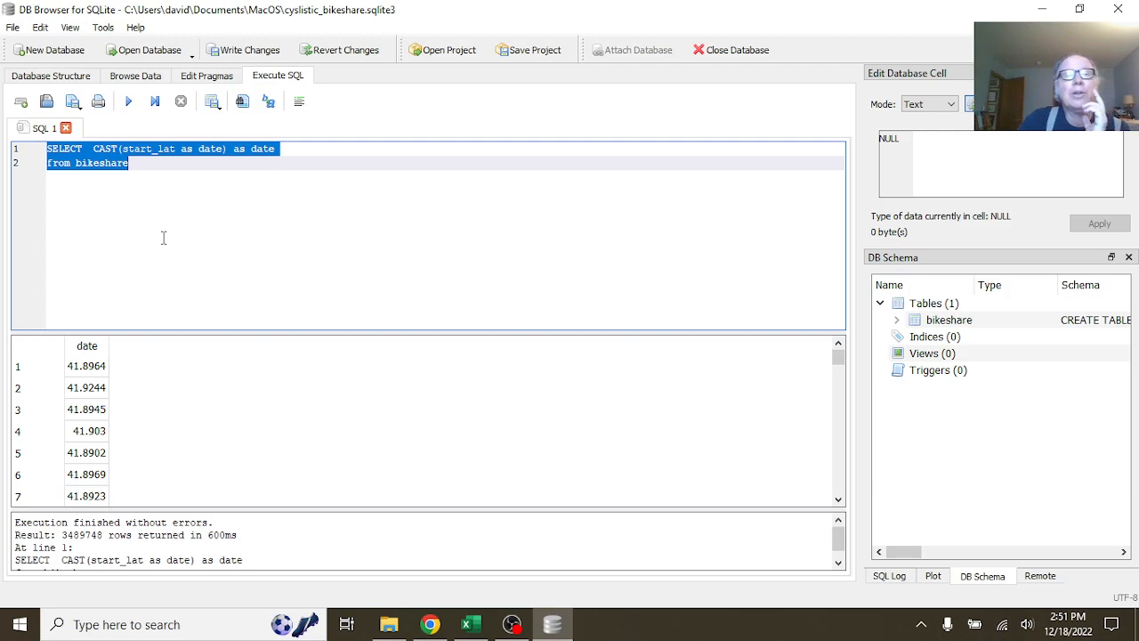
left_click(125, 78)
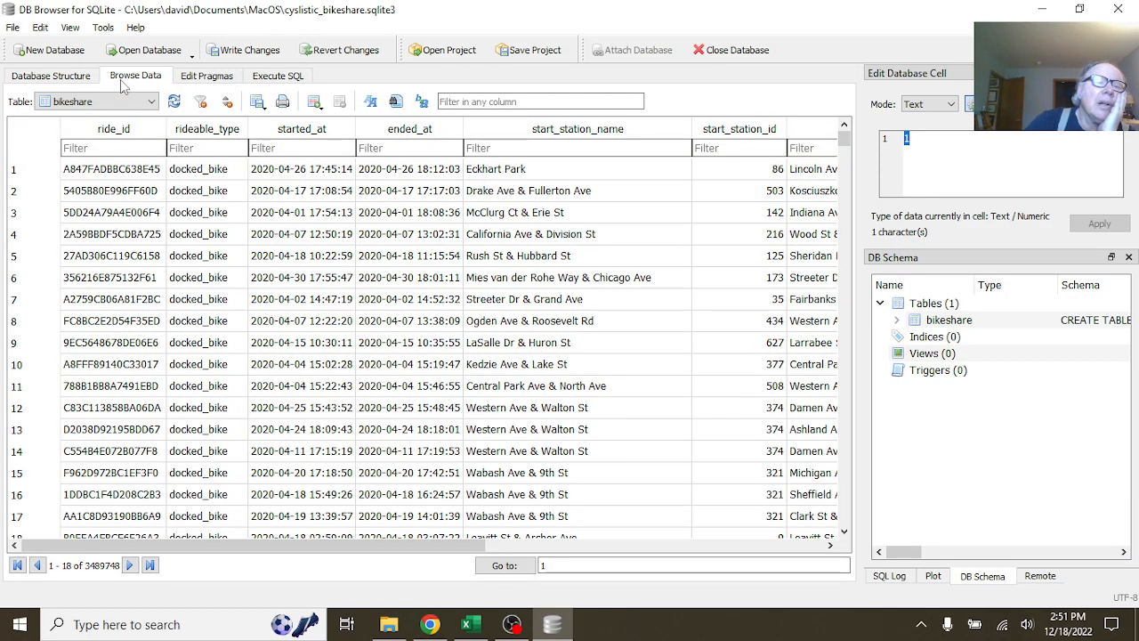
left_click(256, 79)
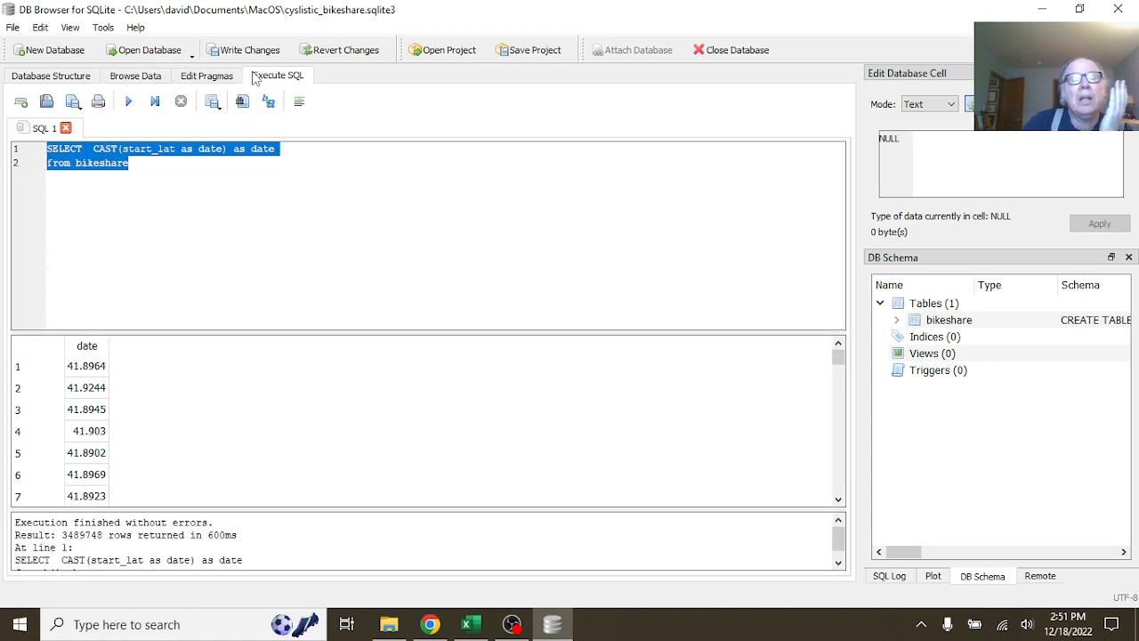
left_click(121, 150)
key("BackSpace")
key("BackSpace")
key("BackSpace")
key("BackSpace")
type("le")
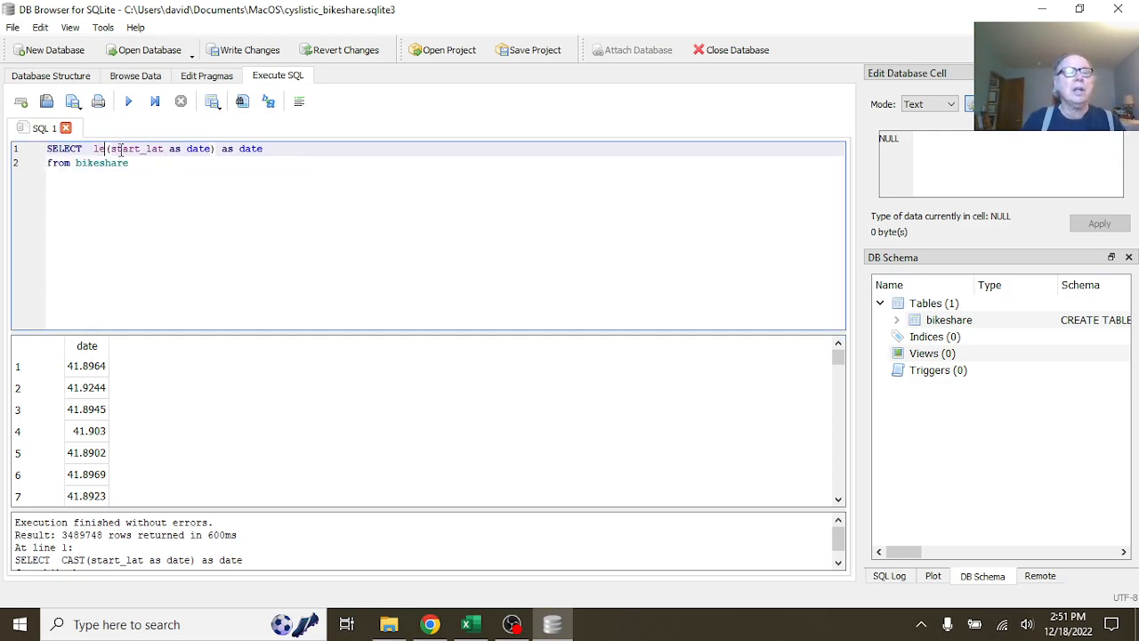
type("ft")
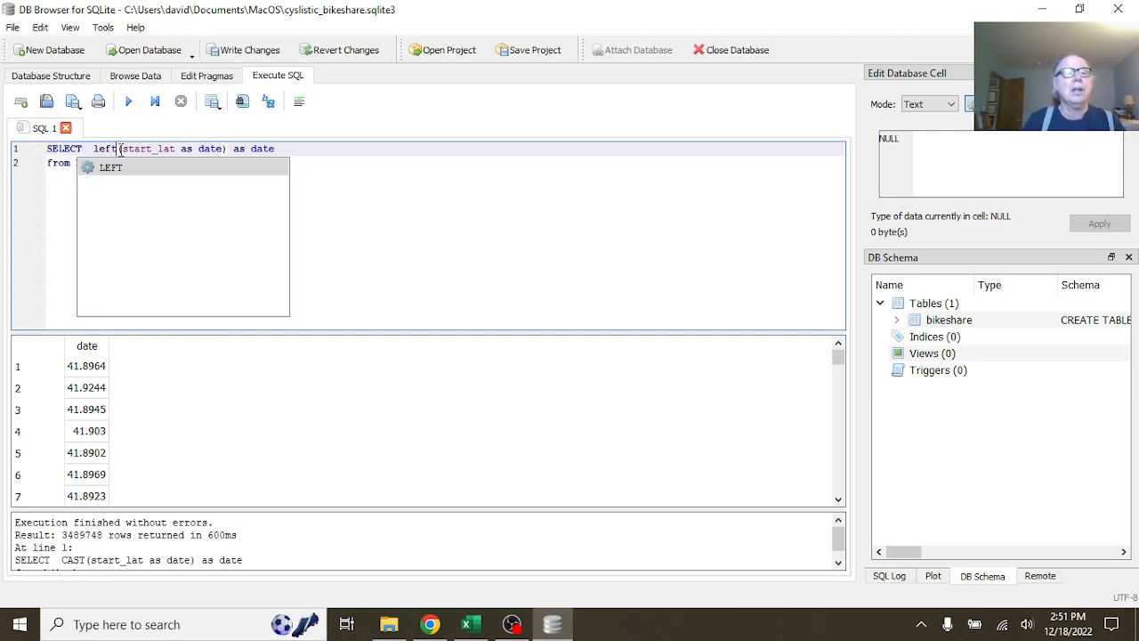
left_click(222, 149)
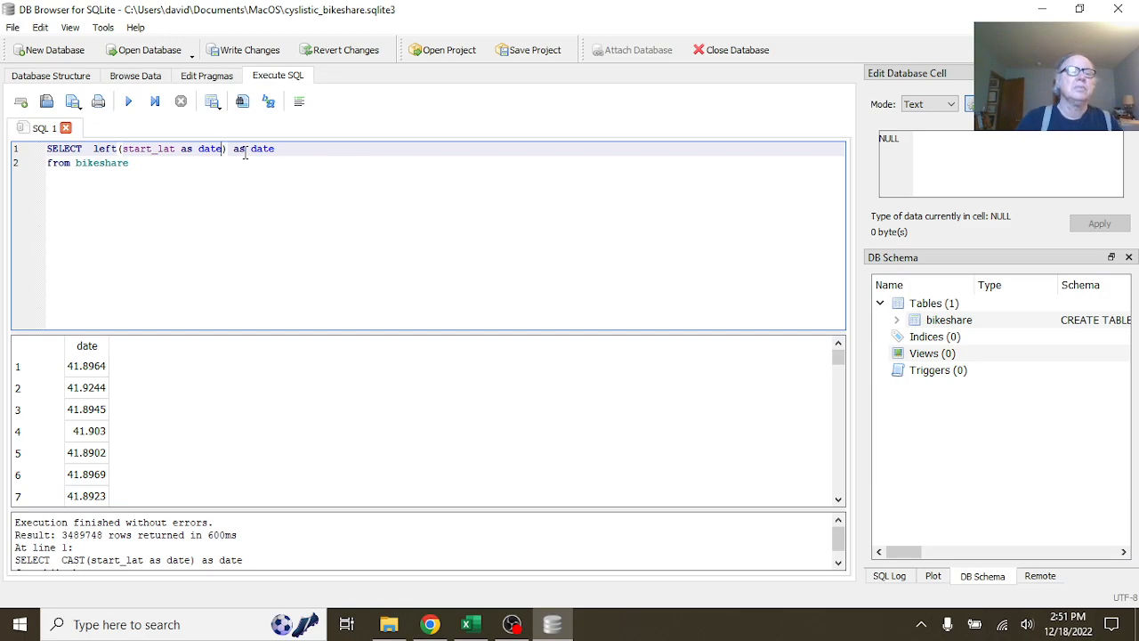
key("BackSpace")
key("BackSpace")
key("BackSpace")
key("BackSpace")
key("BackSpace")
key("BackSpace")
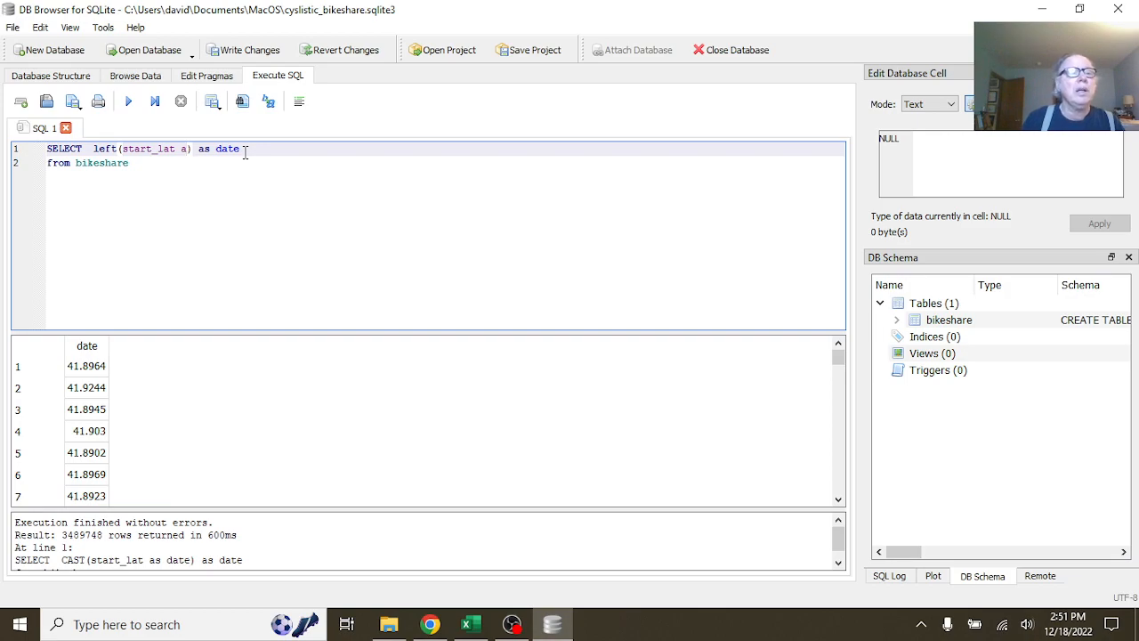
left_click(117, 149)
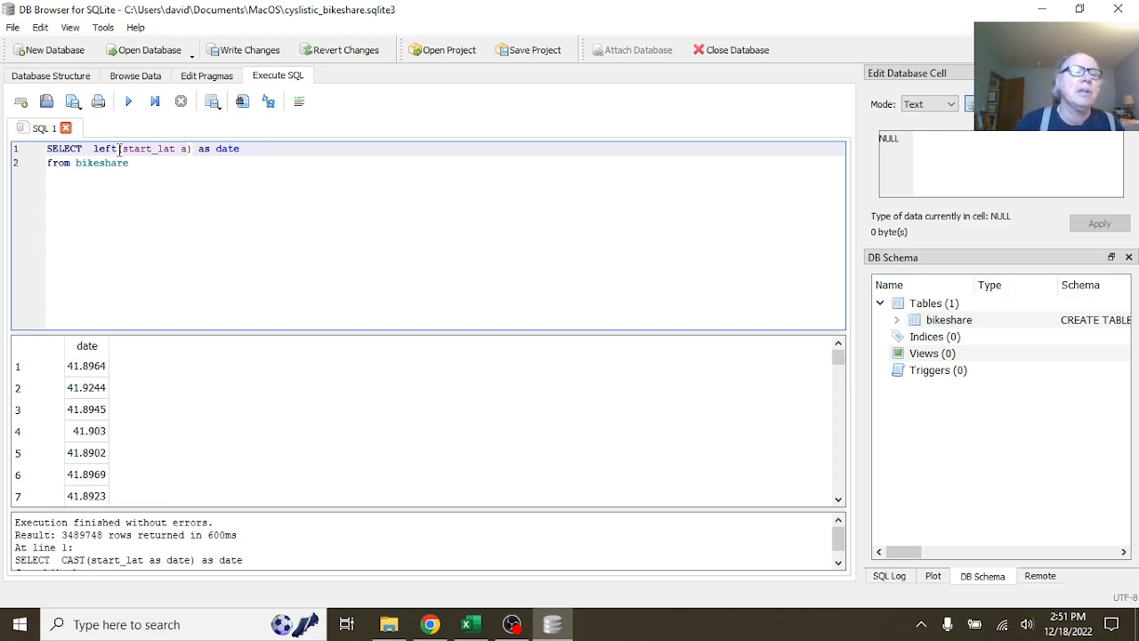
key("BackSpace")
key("BackSpace")
key("BackSpace")
key("BackSpace")
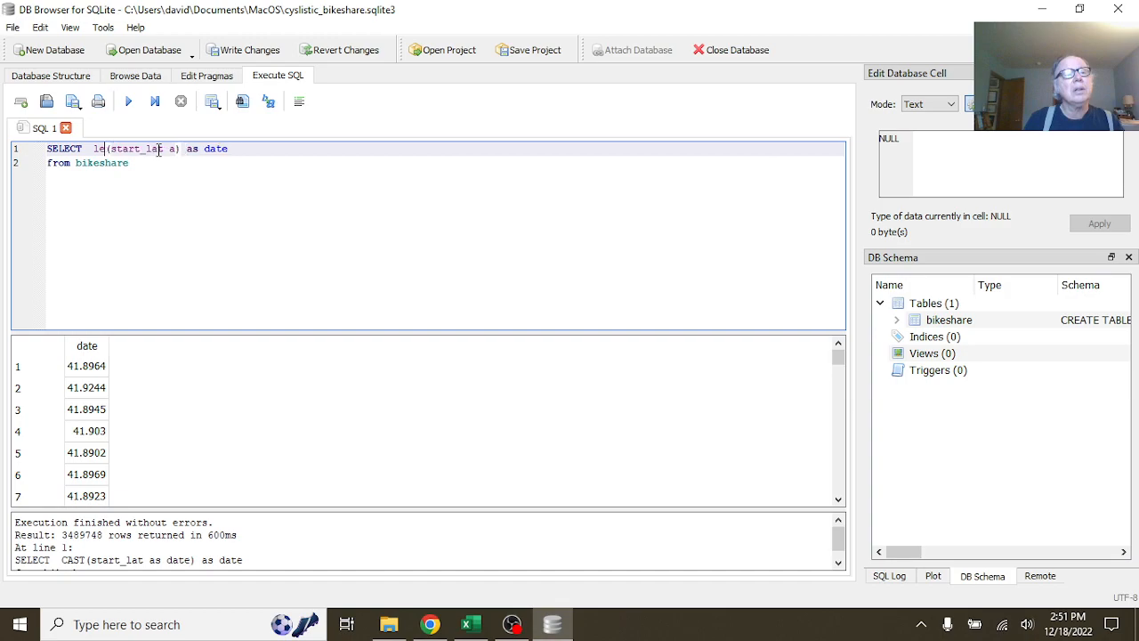
type("CAST")
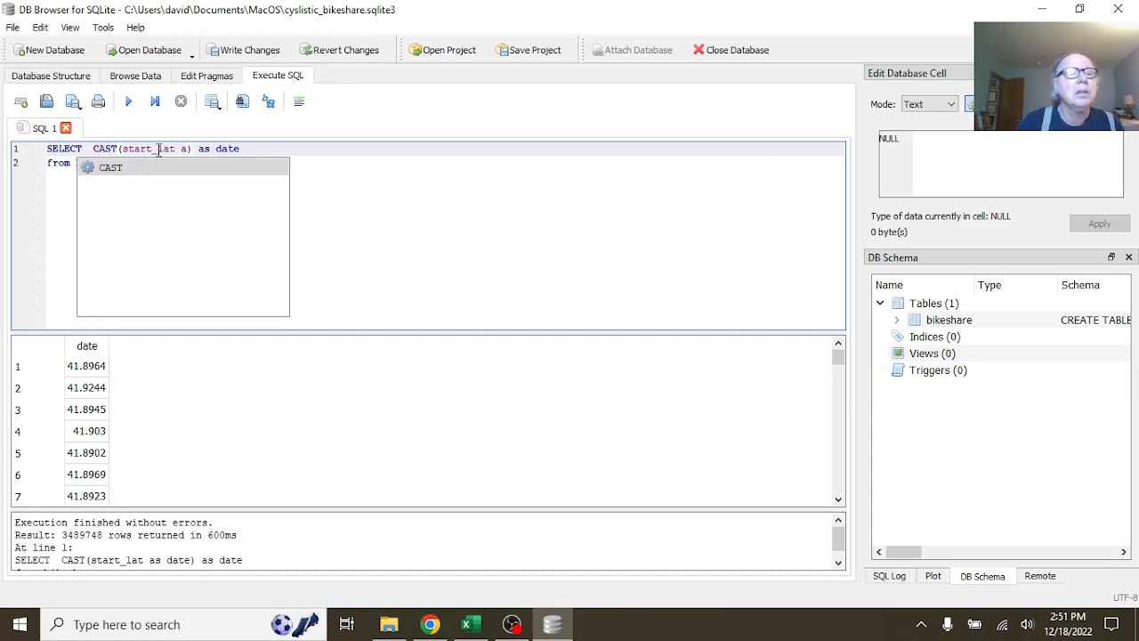
- Change the CAST argument to start_at as date and run the whole query
left_click(185, 148)
key("BackSpace")
key("BackSpace")
key("BackSpace")
key("BackSpace")
key("BackSpace")
type("at")
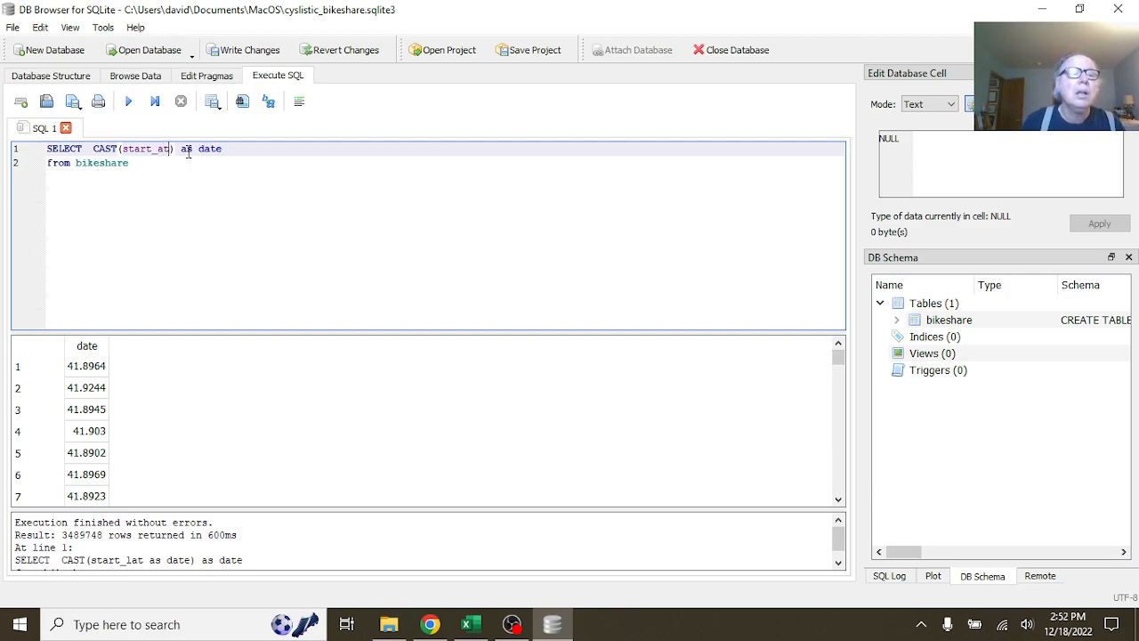
type(" as date")
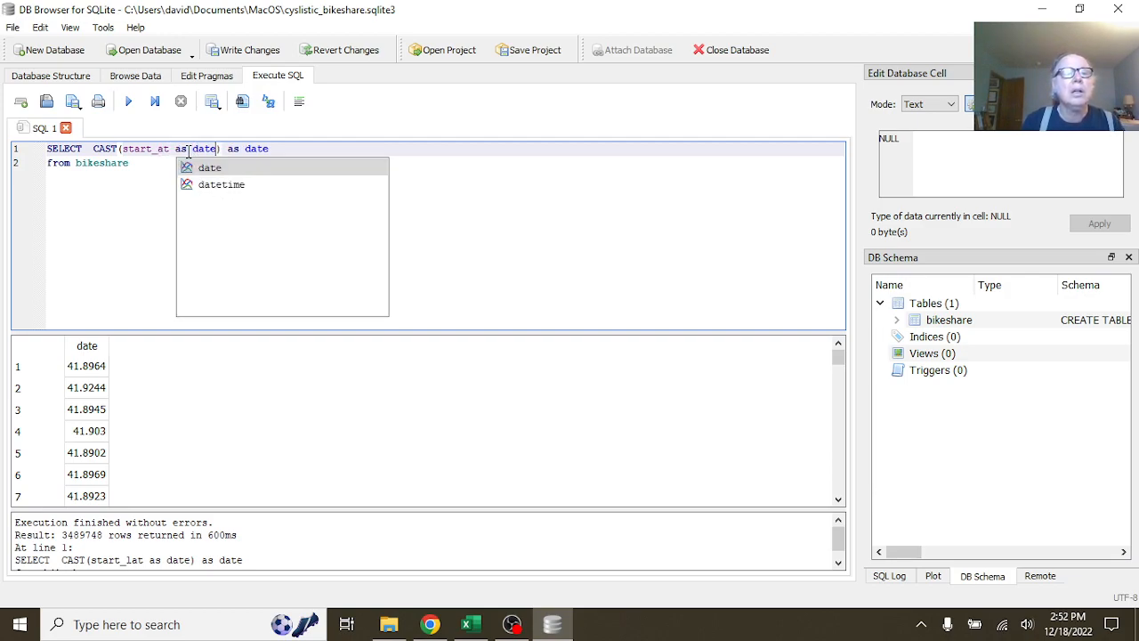
left_click(365, 210)
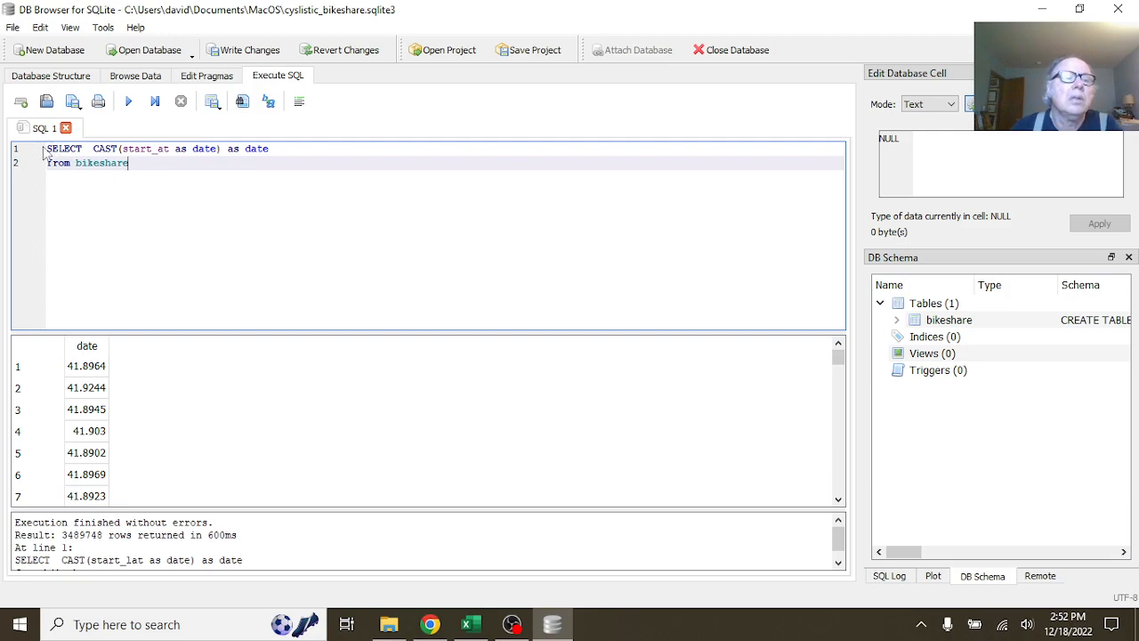
left_click_drag(50, 149, 166, 166)
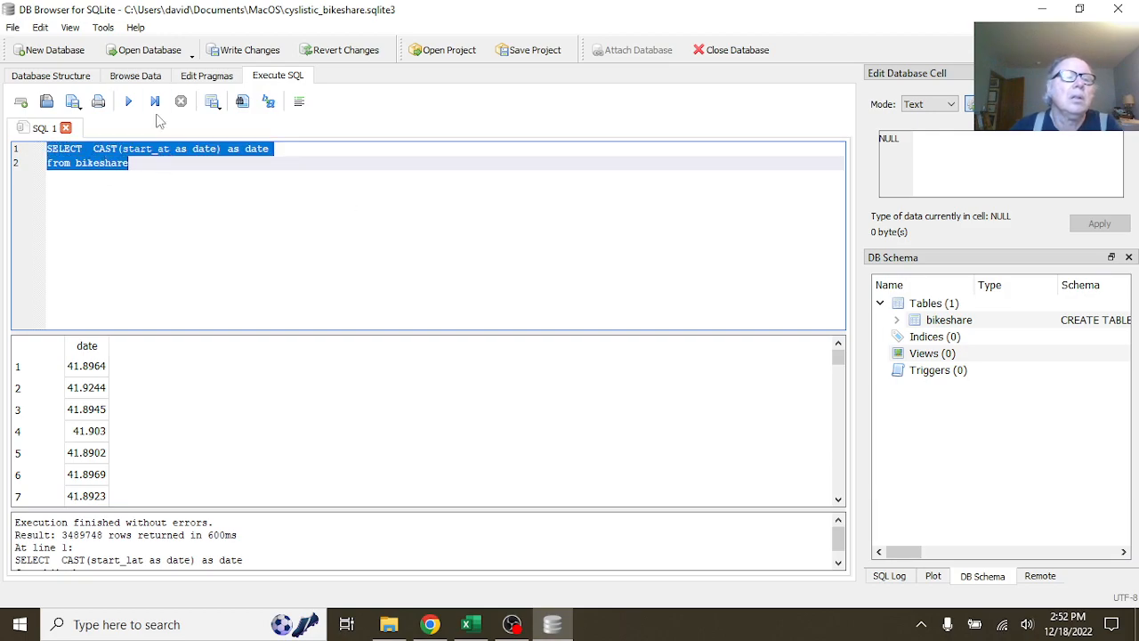
left_click(131, 101)
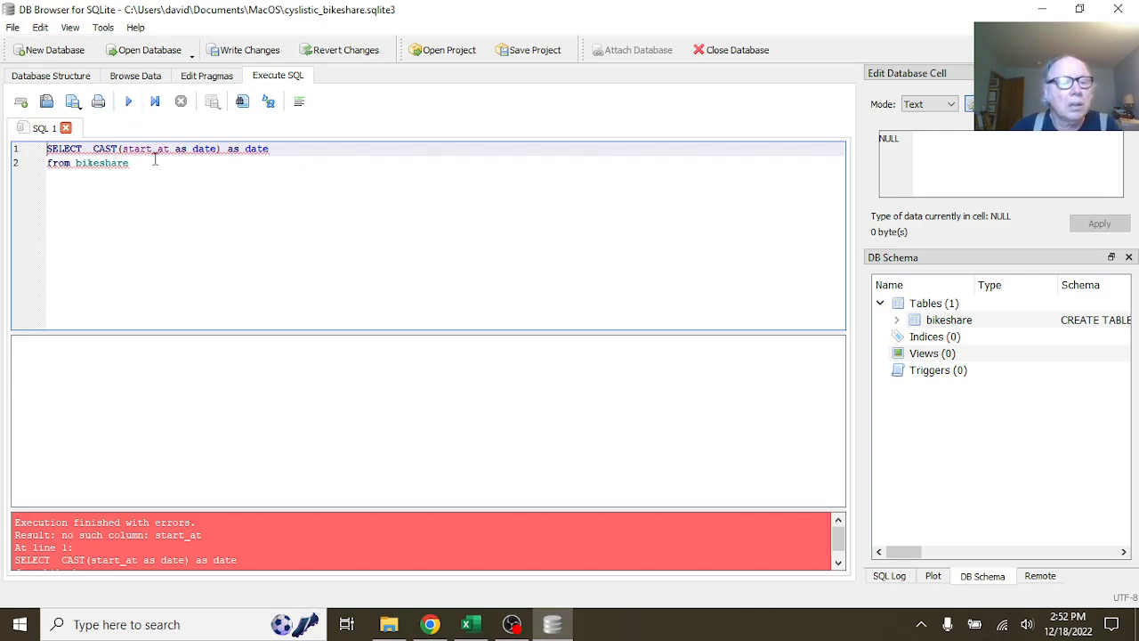
left_click(214, 196)
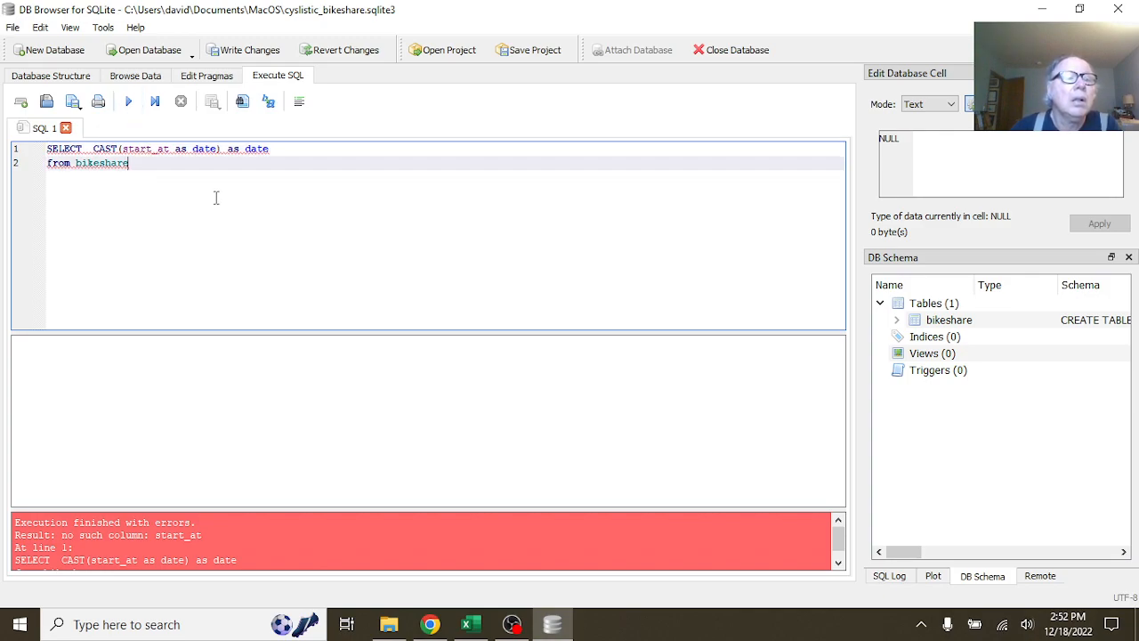
- Correct the column name in the CAST to started_at and run the whole query again
left_click(151, 149)
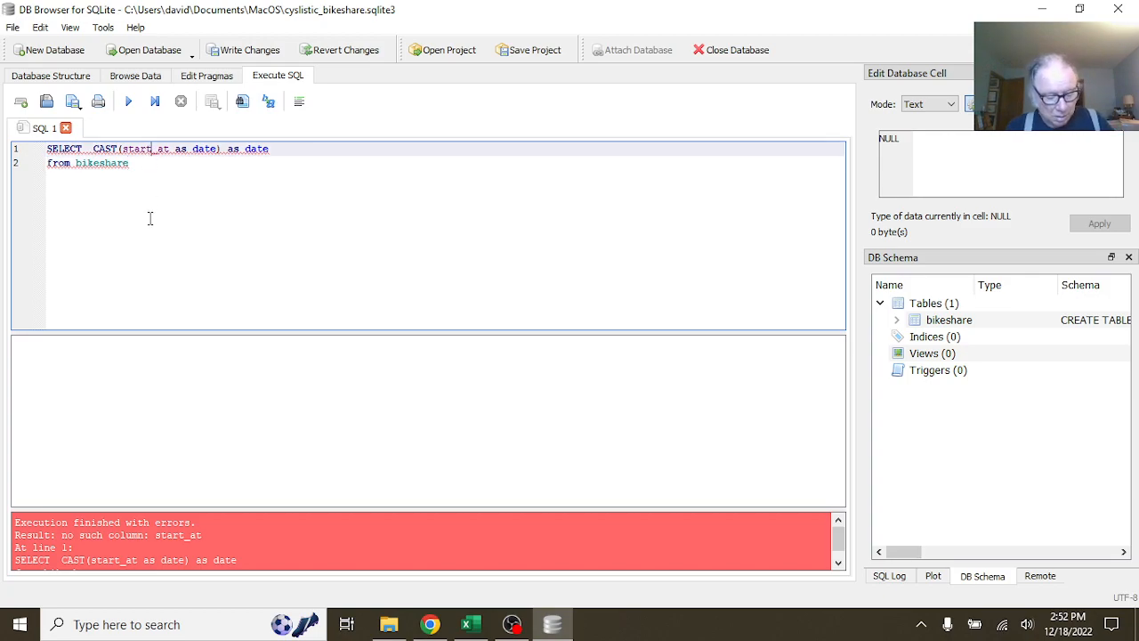
type("ed")
left_click(366, 236)
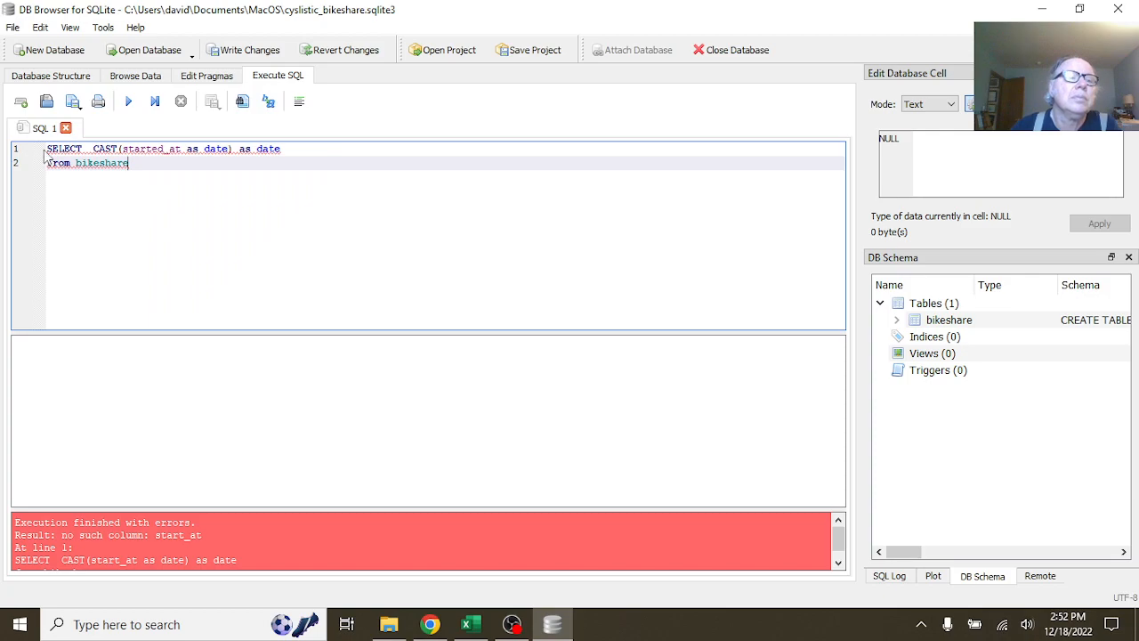
left_click_drag(46, 151, 183, 178)
left_click(129, 103)
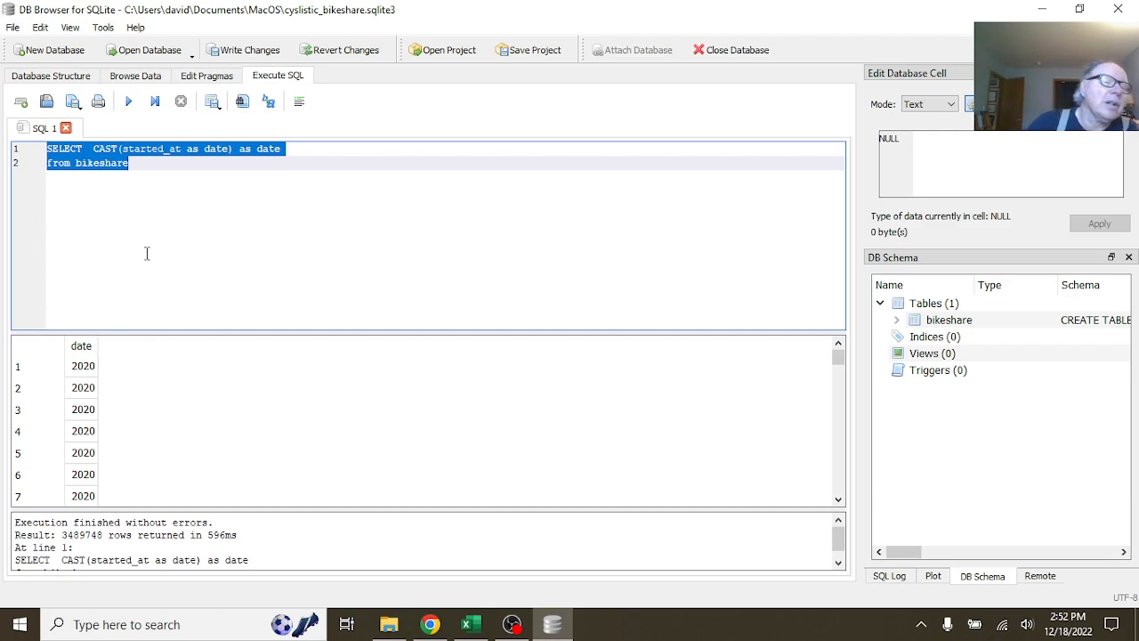
- Replace the CAST function in the query's first line with left
left_click(119, 150)
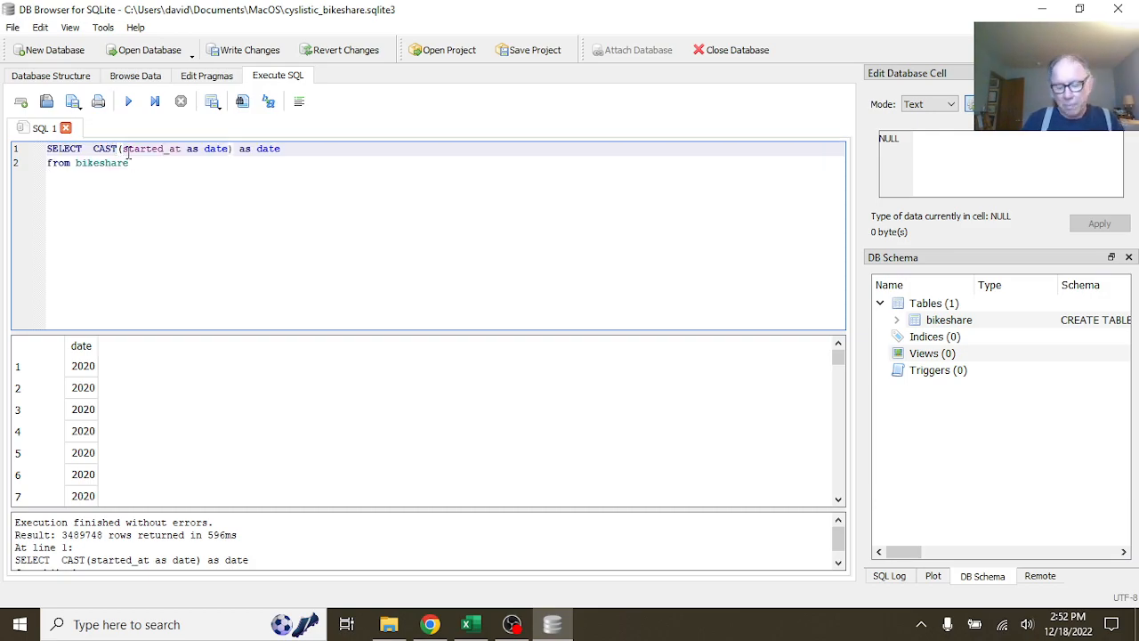
key("BackSpace")
key("BackSpace")
key("BackSpace")
key("BackSpace")
type("left")
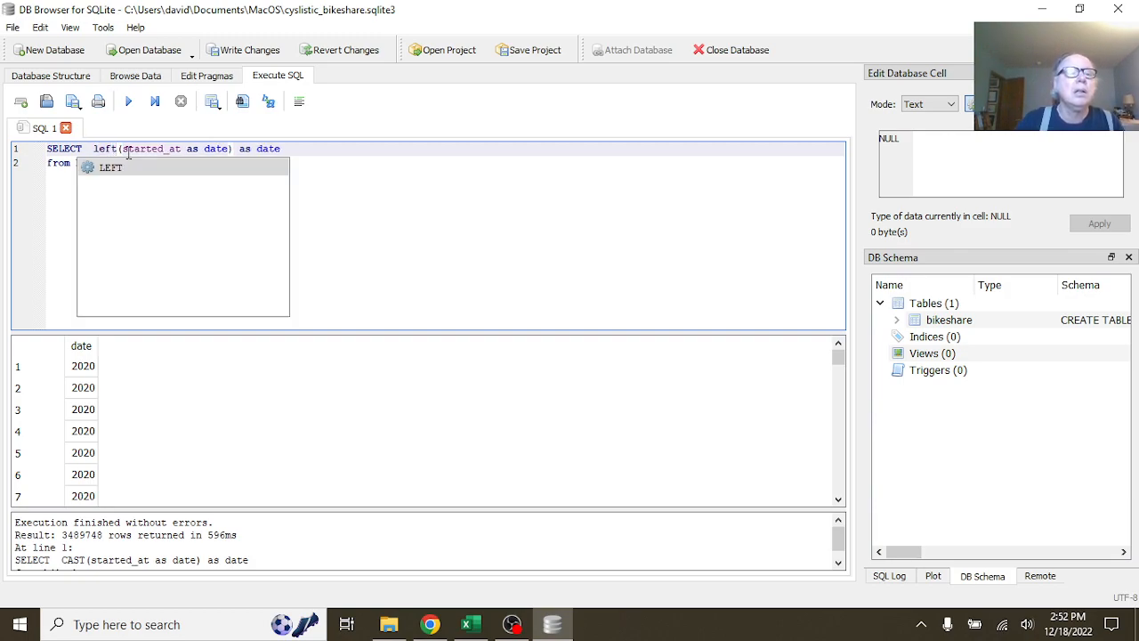
- Replace the as date inside the parentheses after started_at with the arguments 1 and 10, separated by commas
left_click(230, 150)
key("BackSpace")
key("BackSpace")
key("BackSpace")
key("BackSpace")
key("BackSpace")
key("BackSpace")
key("BackSpace")
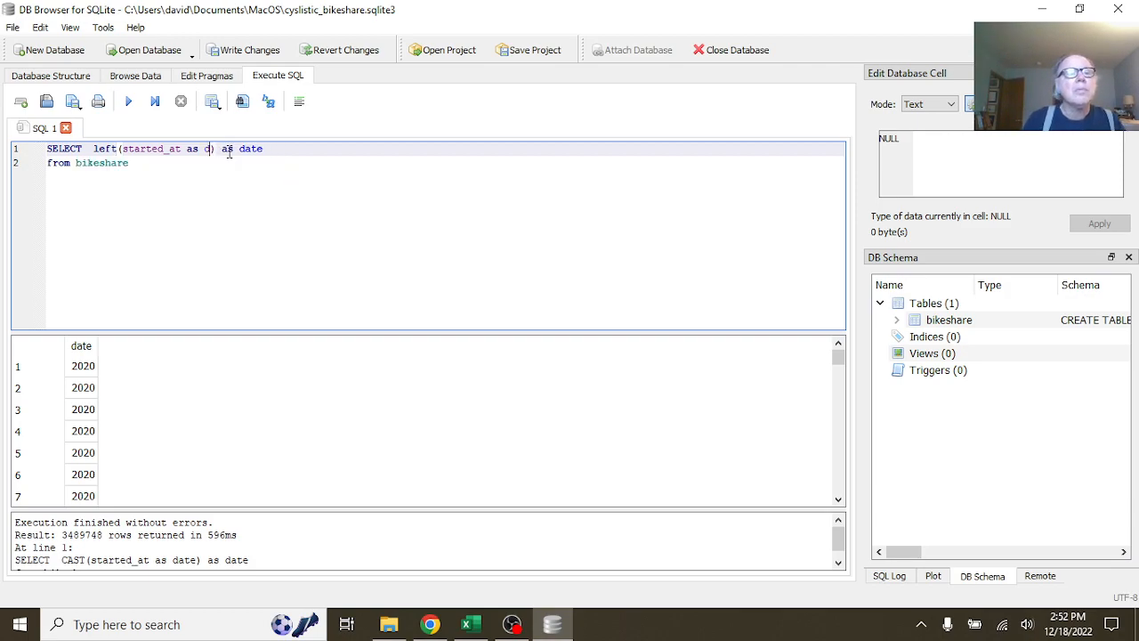
key("BackSpace")
type(",1, ")
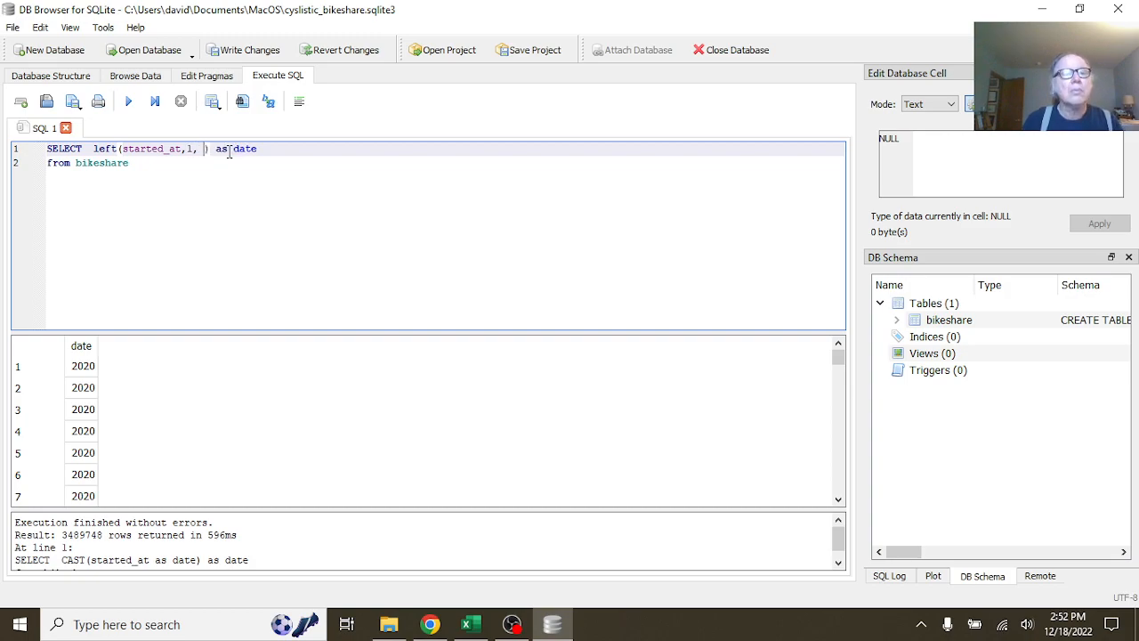
type("10")
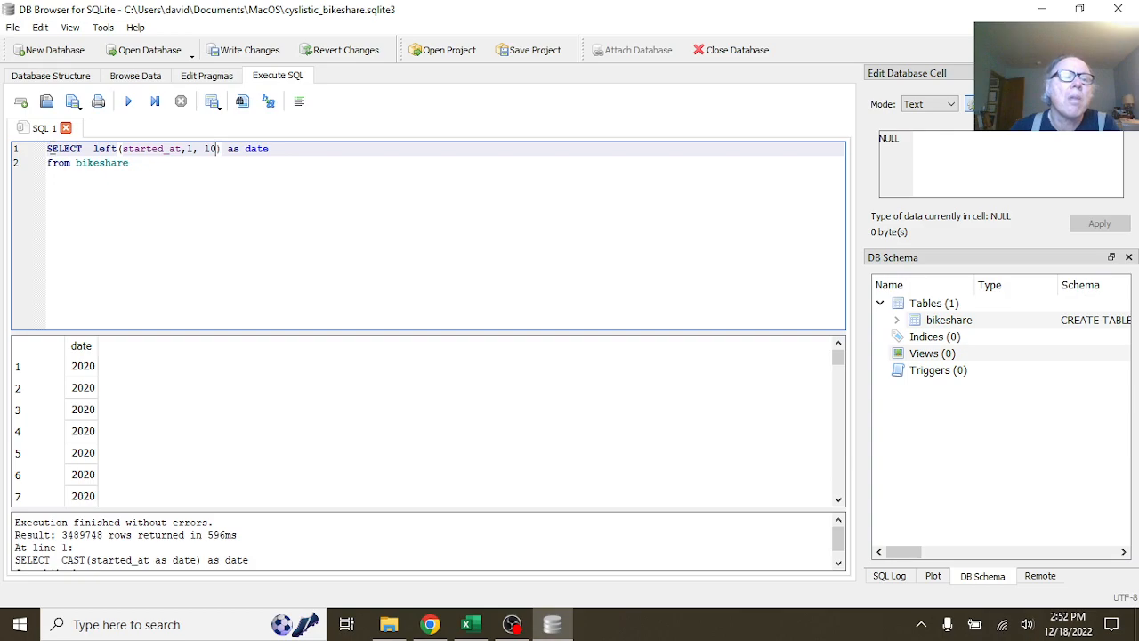
- Run the whole query with the left function on started_at
left_click_drag(49, 149, 132, 163)
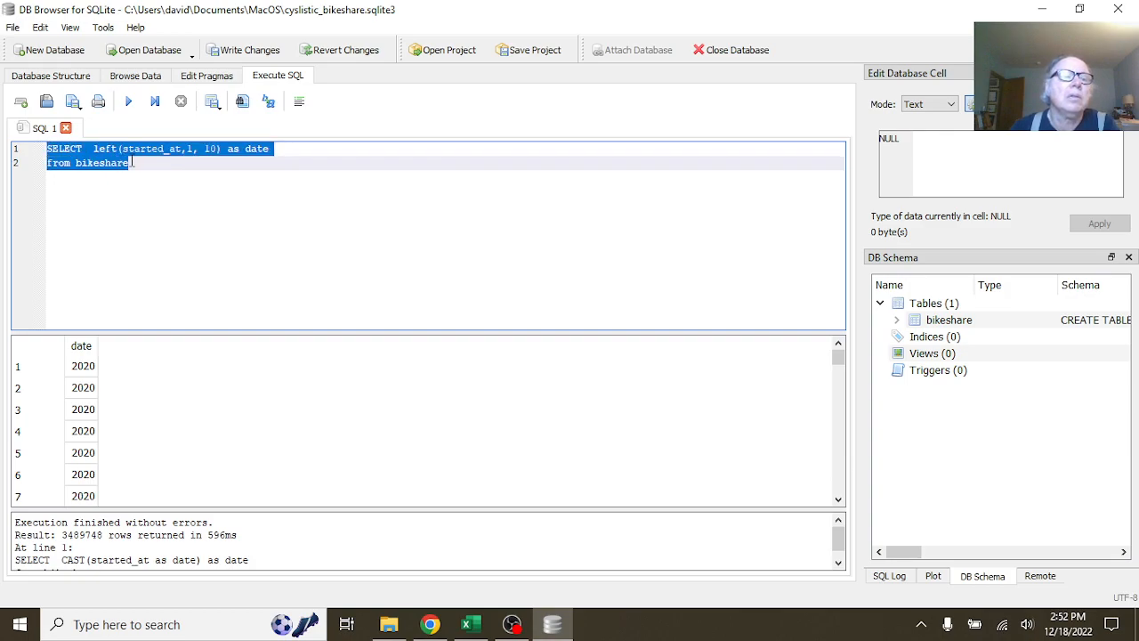
left_click(129, 101)
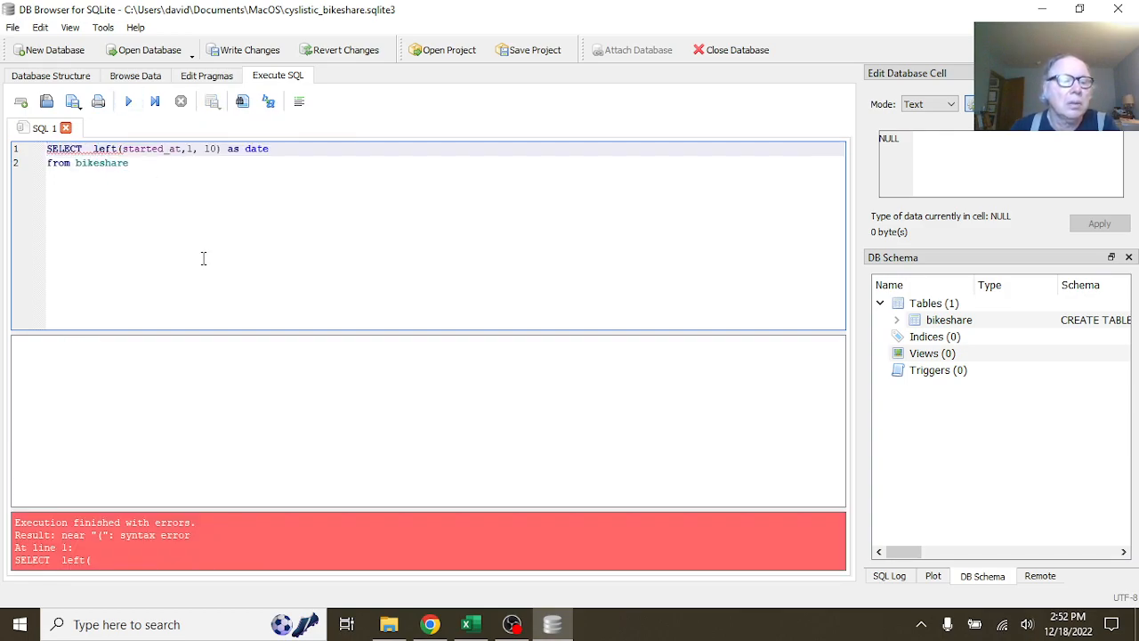
left_click(239, 204)
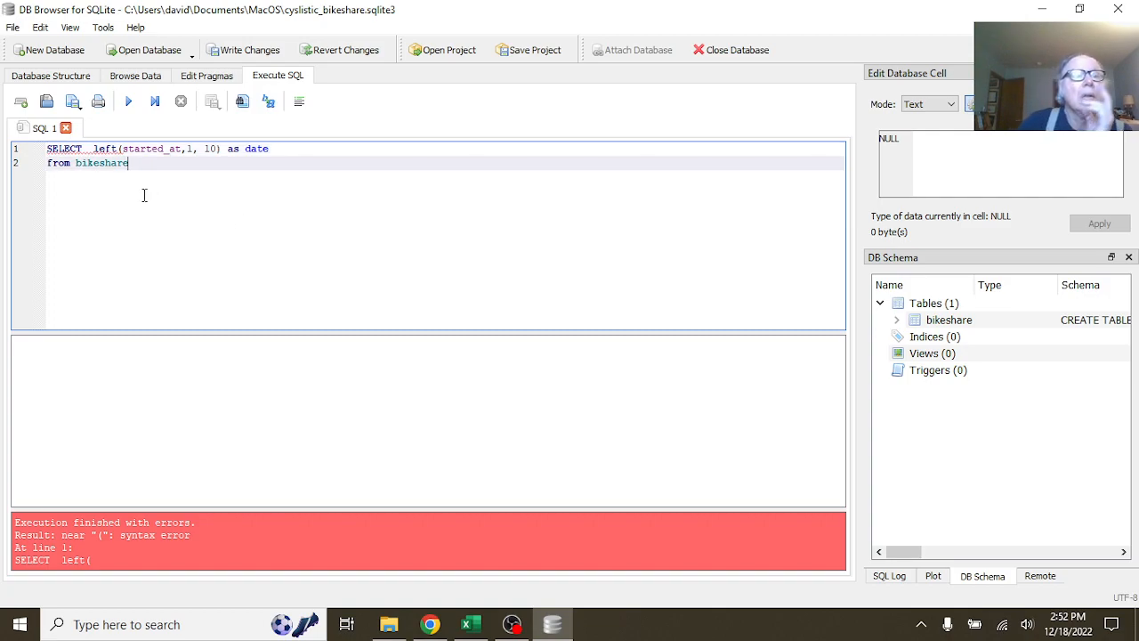
- Remove the space before 10 in the left function's arguments and rerun the whole query
left_click(205, 148)
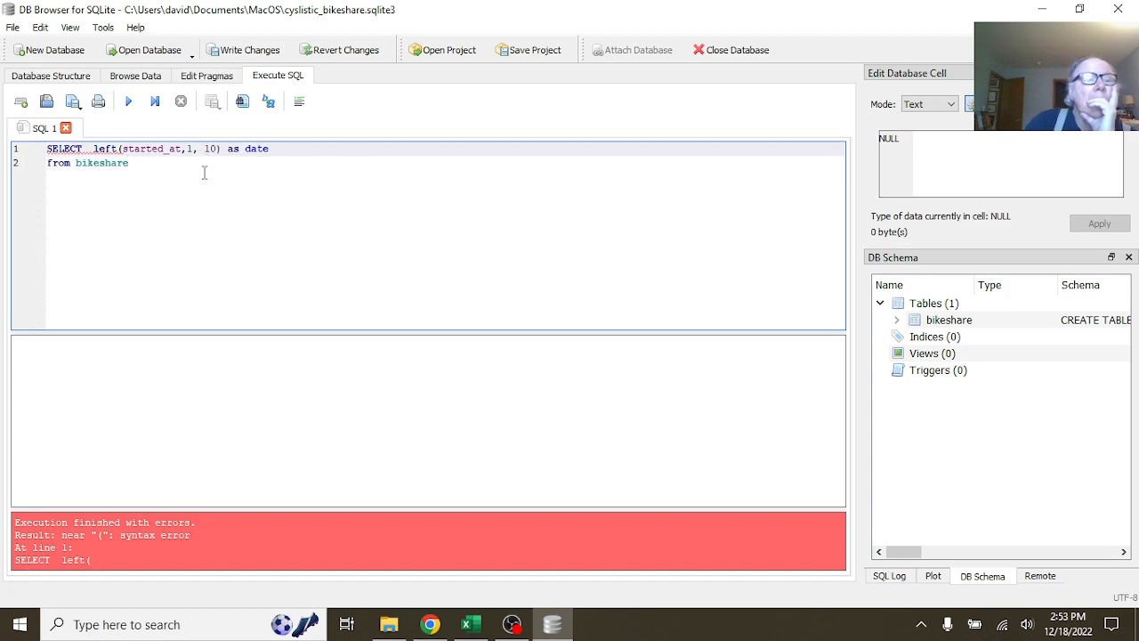
key("BackSpace")
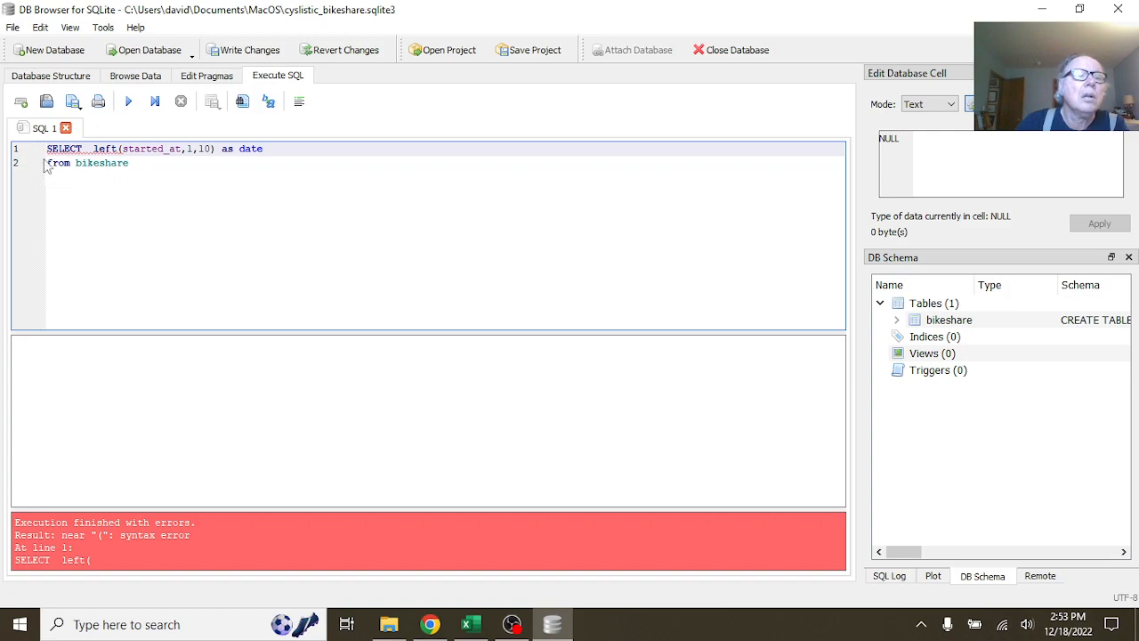
left_click_drag(47, 150, 142, 169)
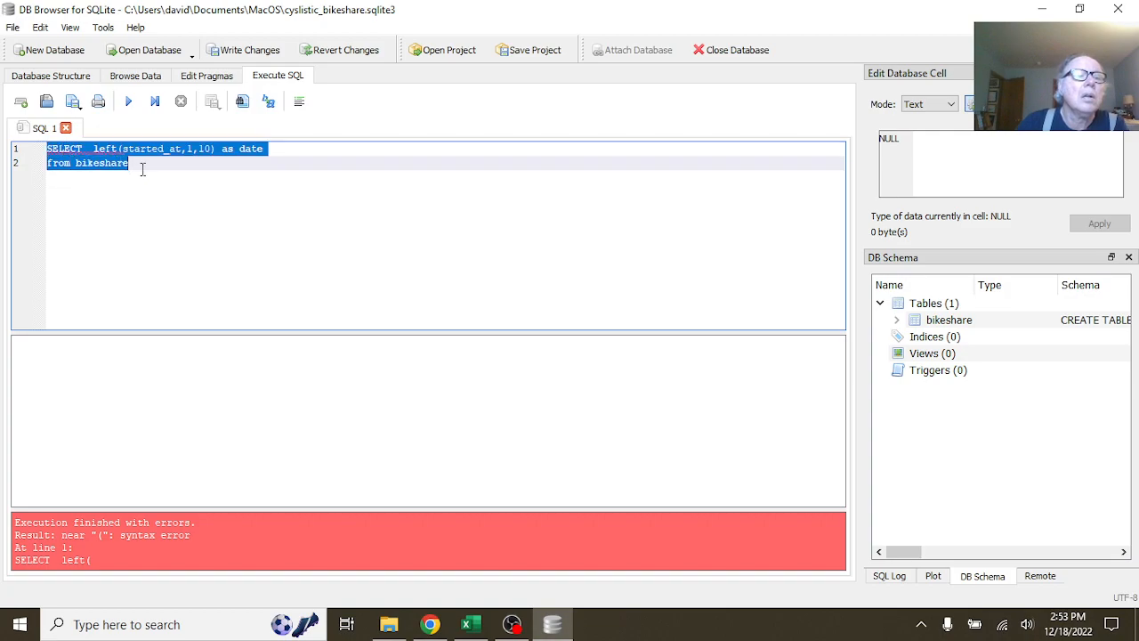
left_click(130, 103)
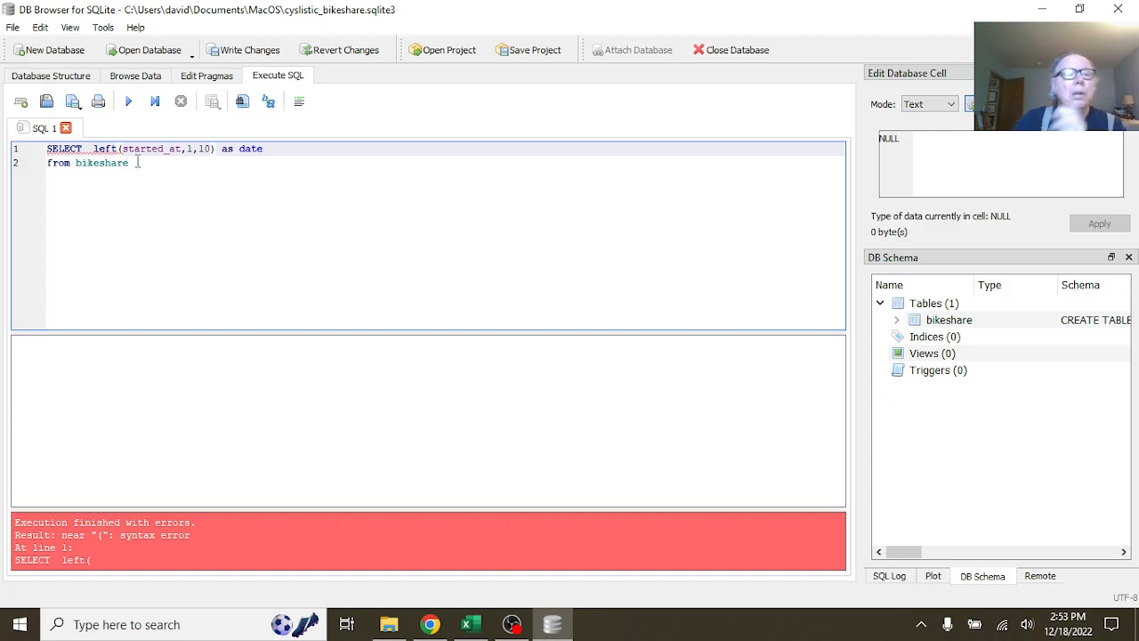
- Remove left( before started_at and try a function name beginning with str, cutting it back to s
key("BackSpace")
key("BackSpace")
key("BackSpace")
key("BackSpace")
key("BackSpace")
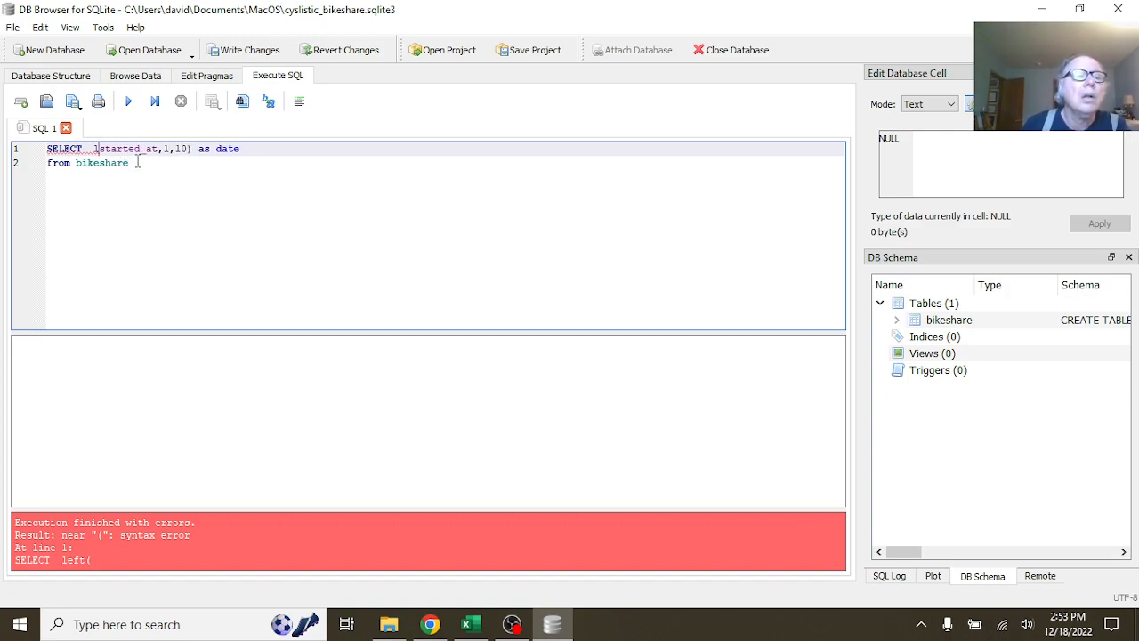
type("str")
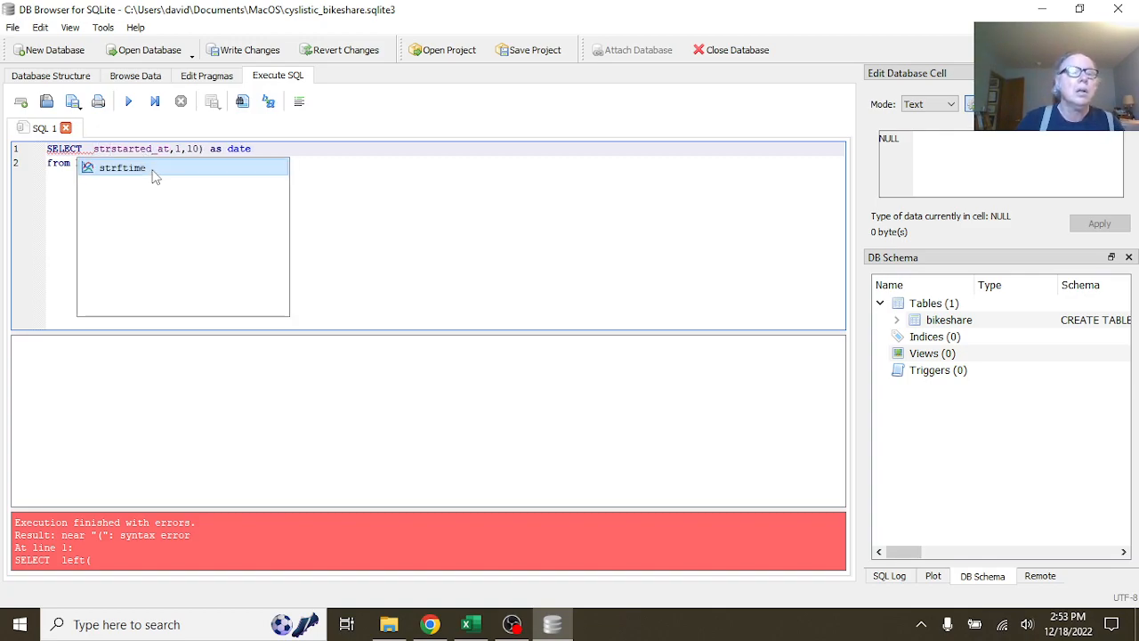
key("BackSpace")
key("BackSpace")
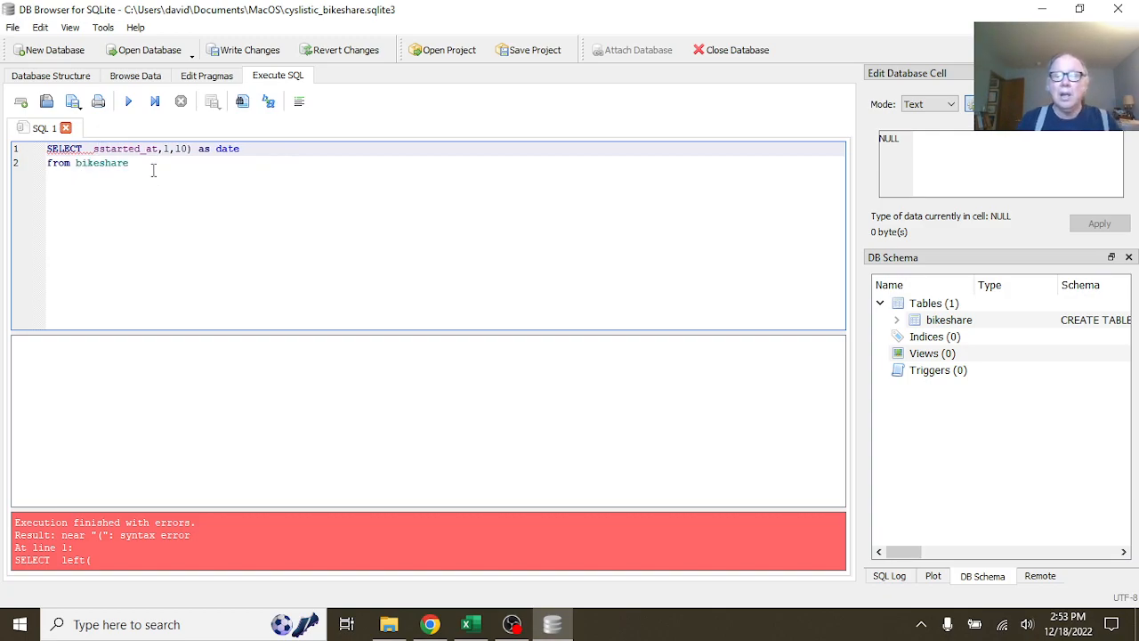
- Switch to Chrome and open techonthenet.com in place of the portfolio page
left_click(431, 623)
left_click(371, 44)
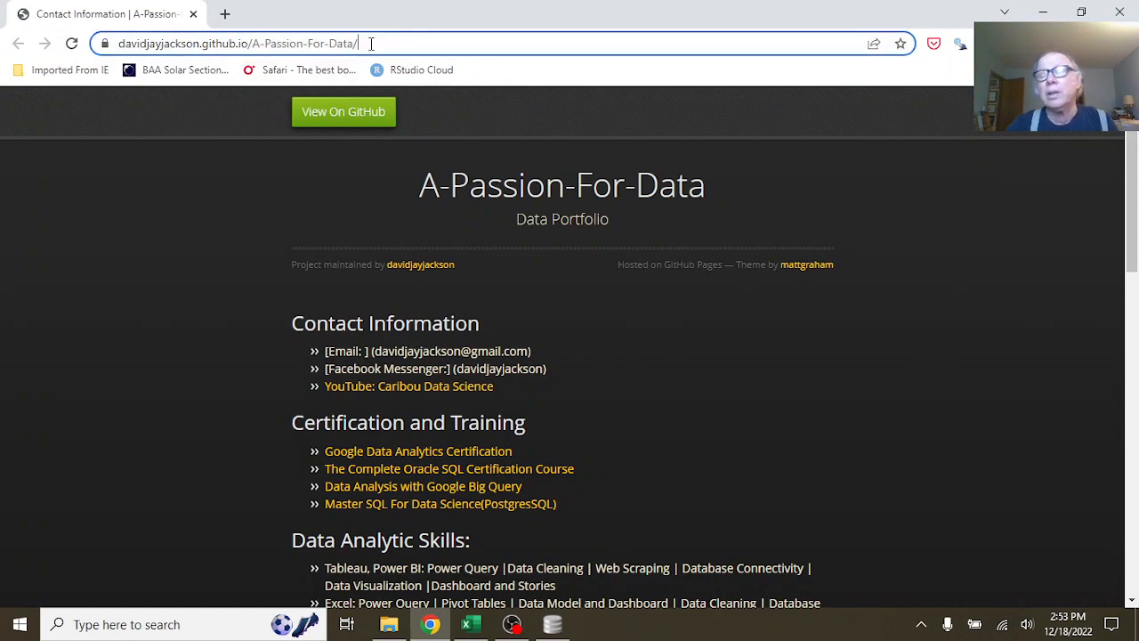
left_click_drag(371, 44, 115, 43)
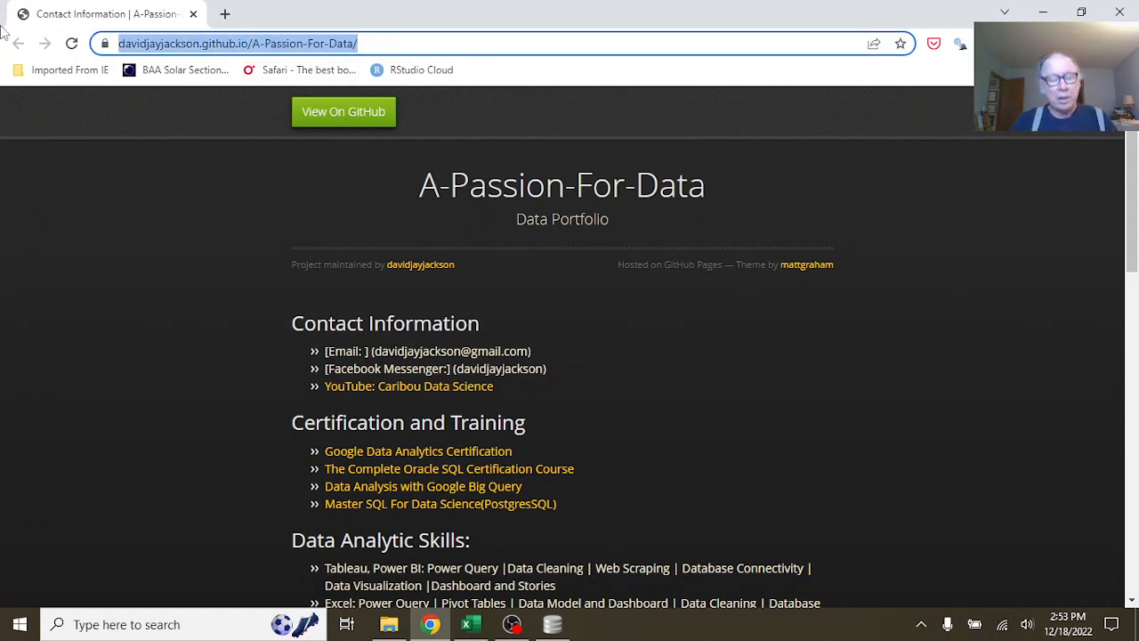
type("tr")
key("BackSpace")
key("BackSpace")
type("ta")
key("BackSpace")
type("e")
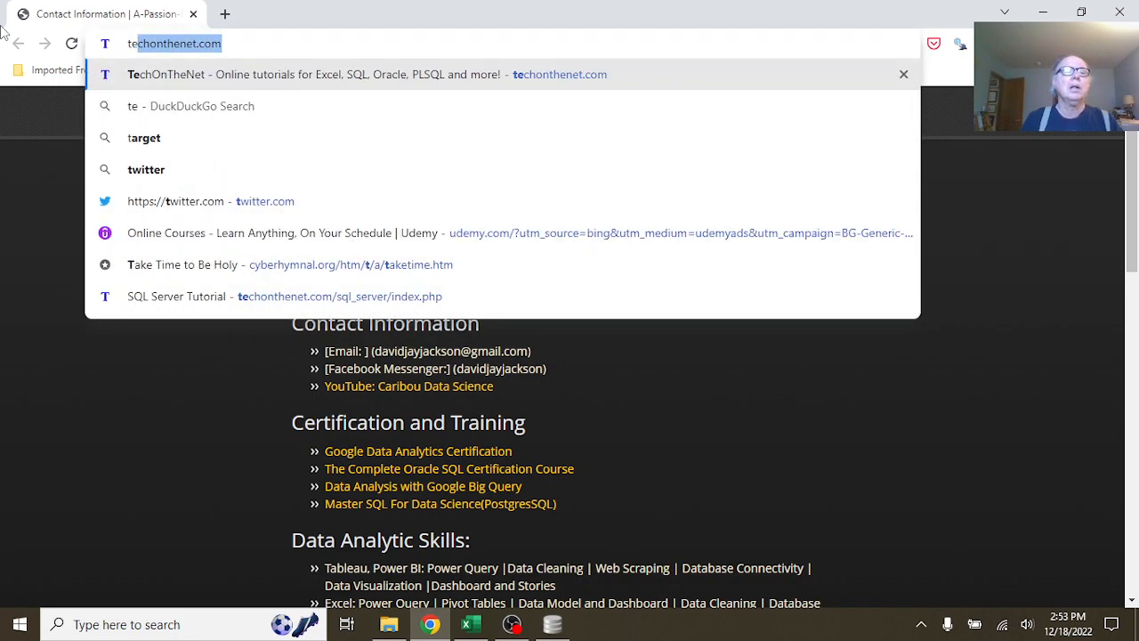
key("Return")
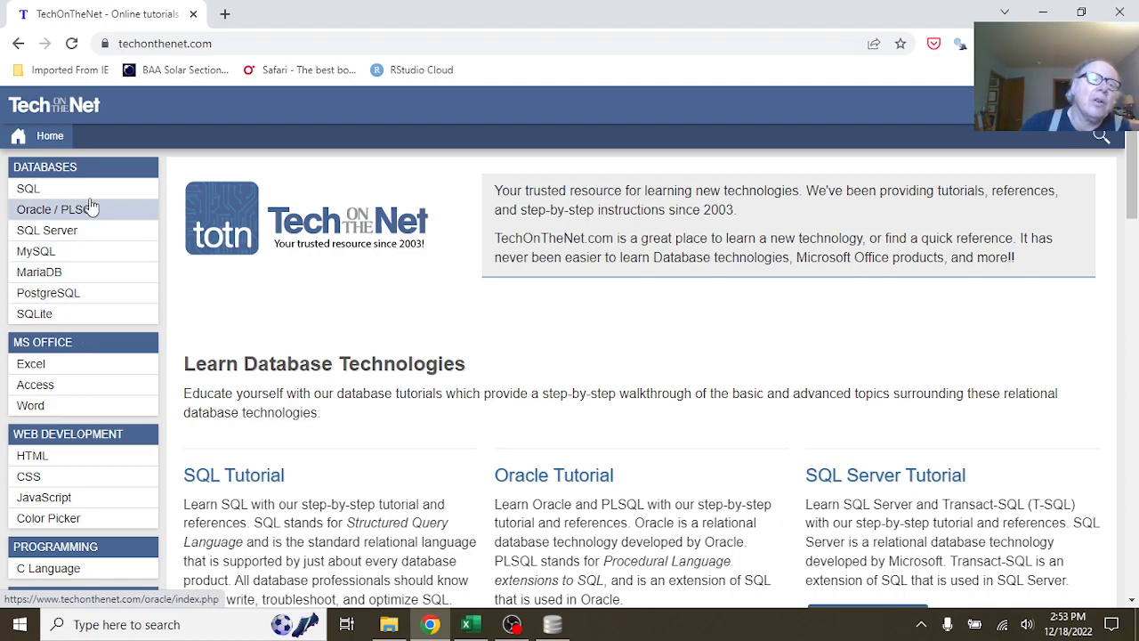
- Open the SQLite tutorial and expand its list of string functions to find one that extracts part of a string
left_click(82, 319)
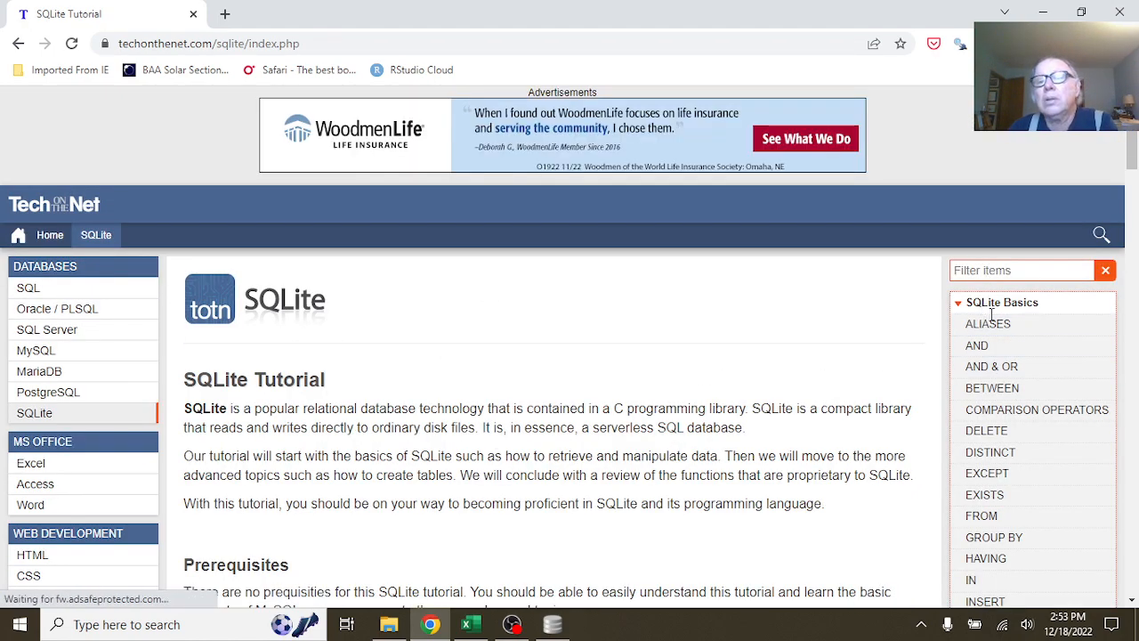
scroll(988, 374, "down", 4)
scroll(997, 381, "down", 2)
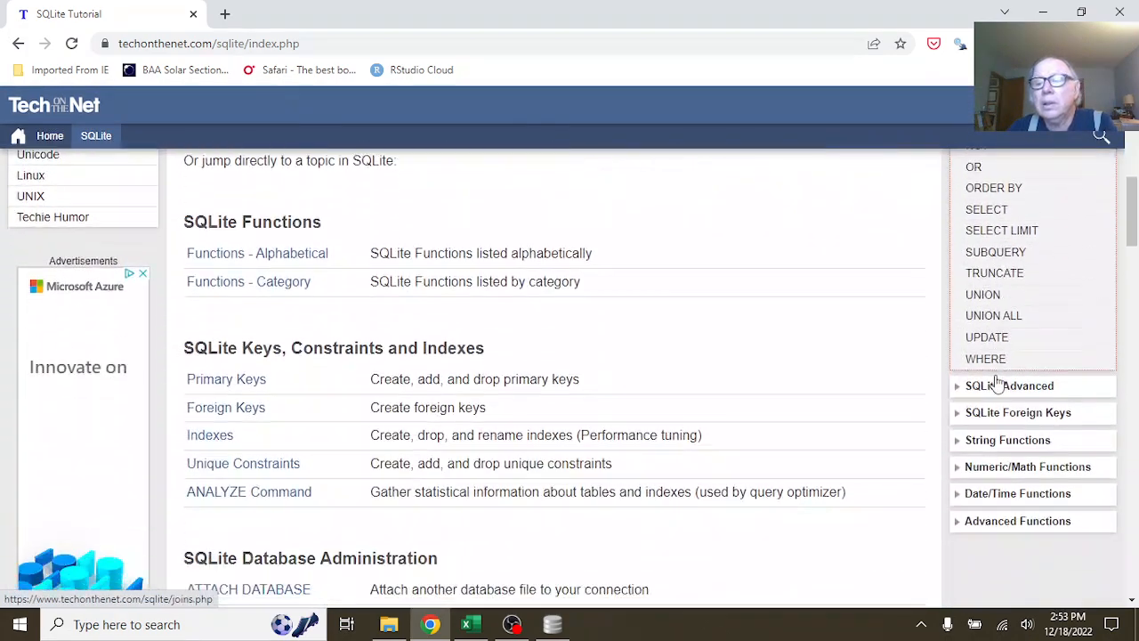
left_click(1002, 442)
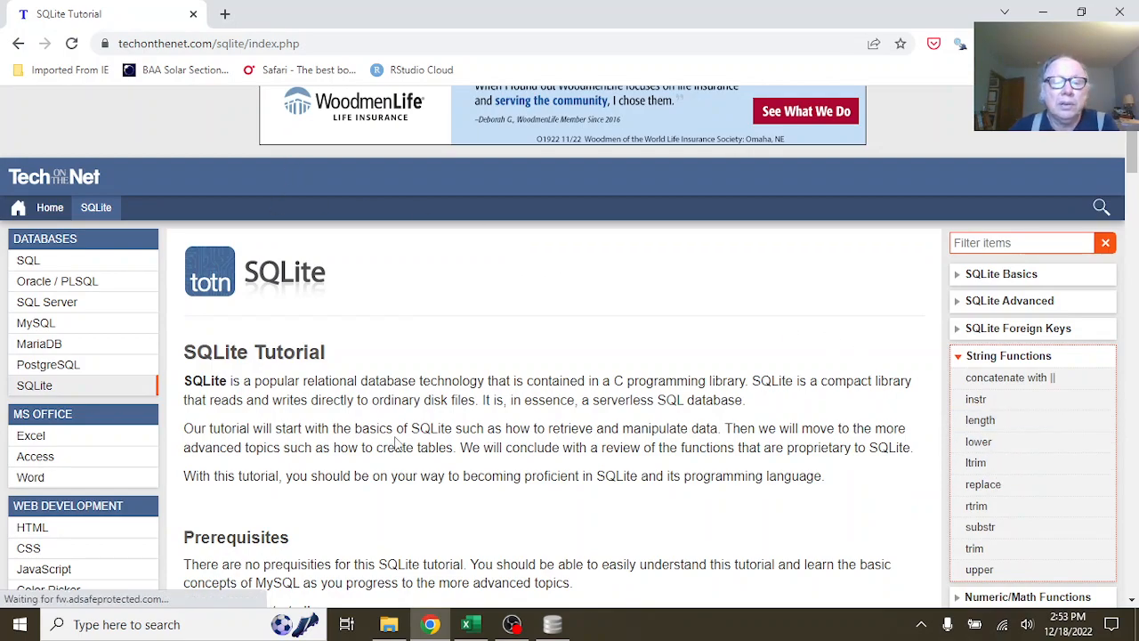
- Switch to DB Browser for SQLite and complete the function before started_at so the expression reads substr(started_at,1,10)
left_click(556, 628)
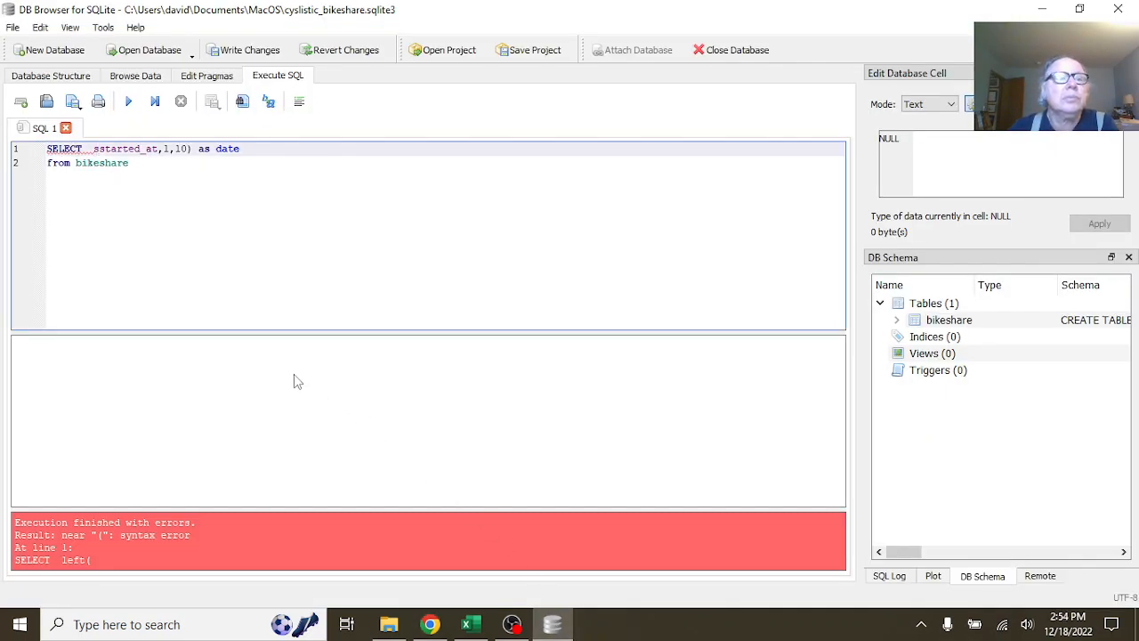
type("ub")
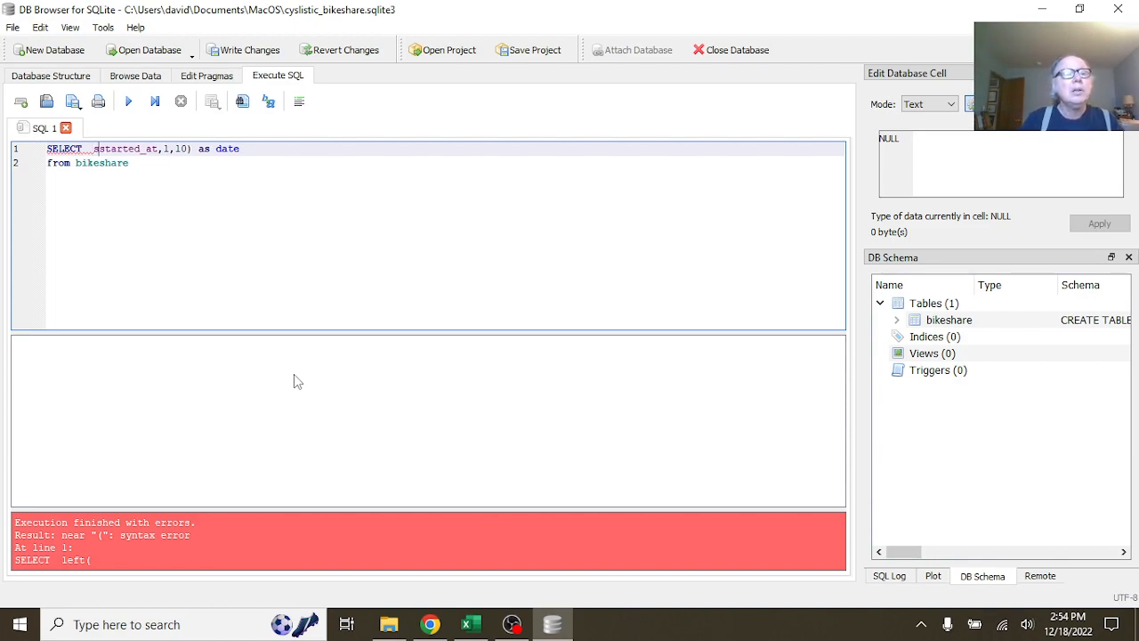
type("str")
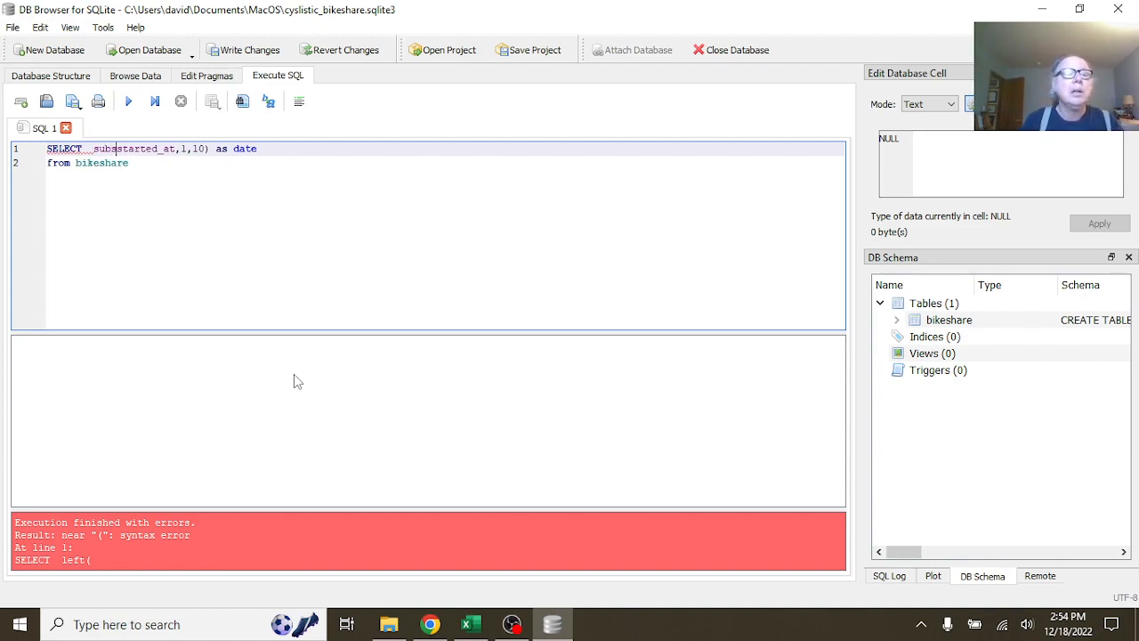
key("BackSpace")
key("BackSpace")
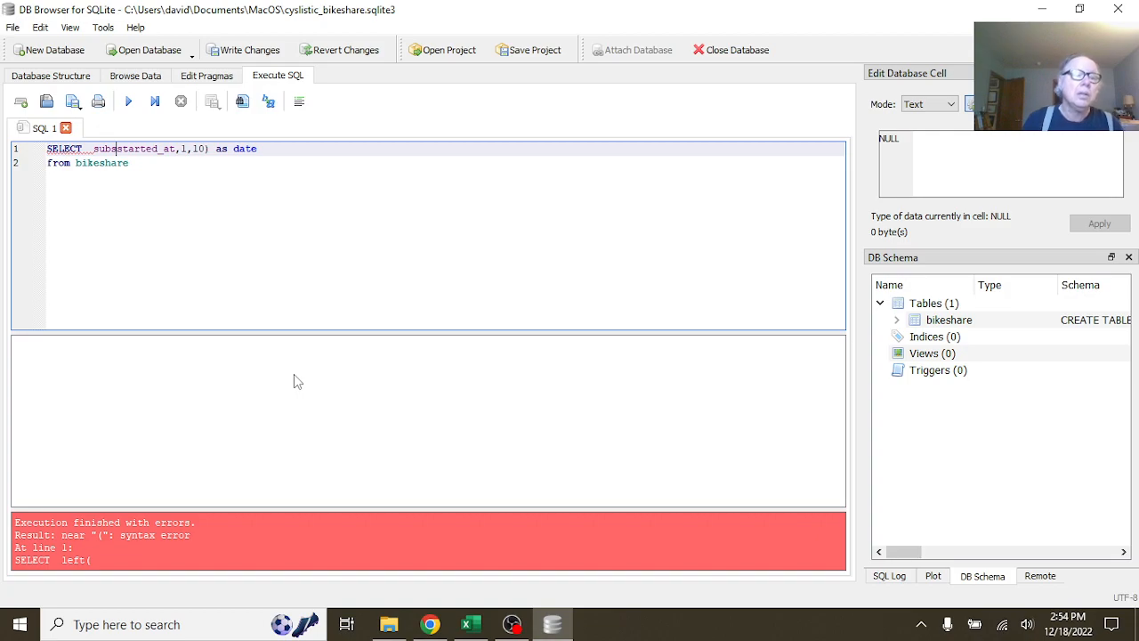
type("tr")
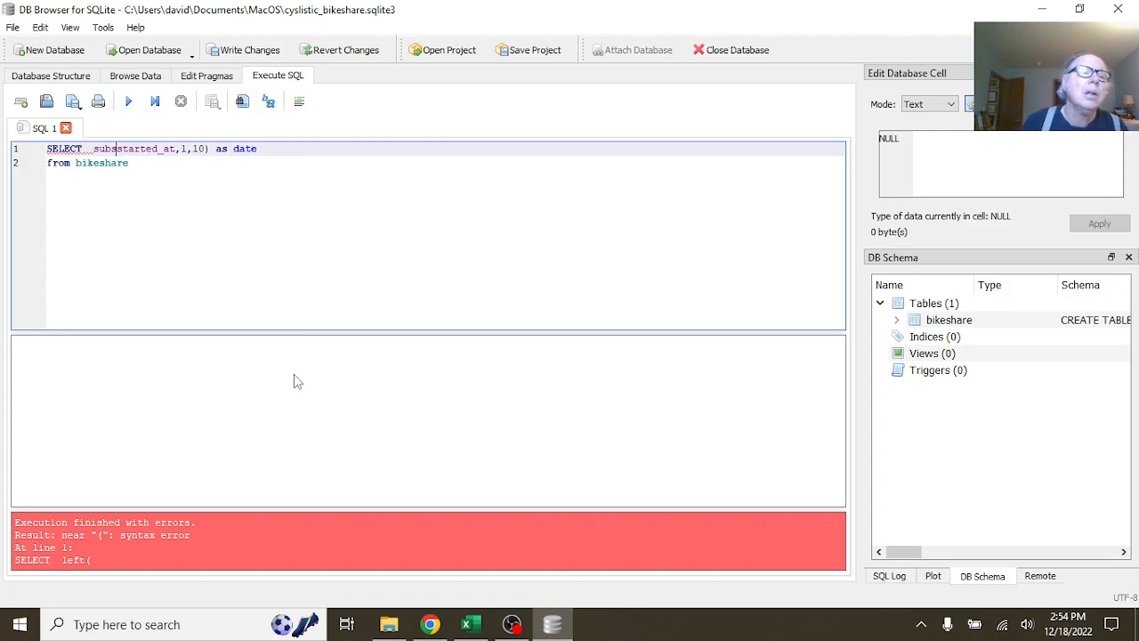
type("(")
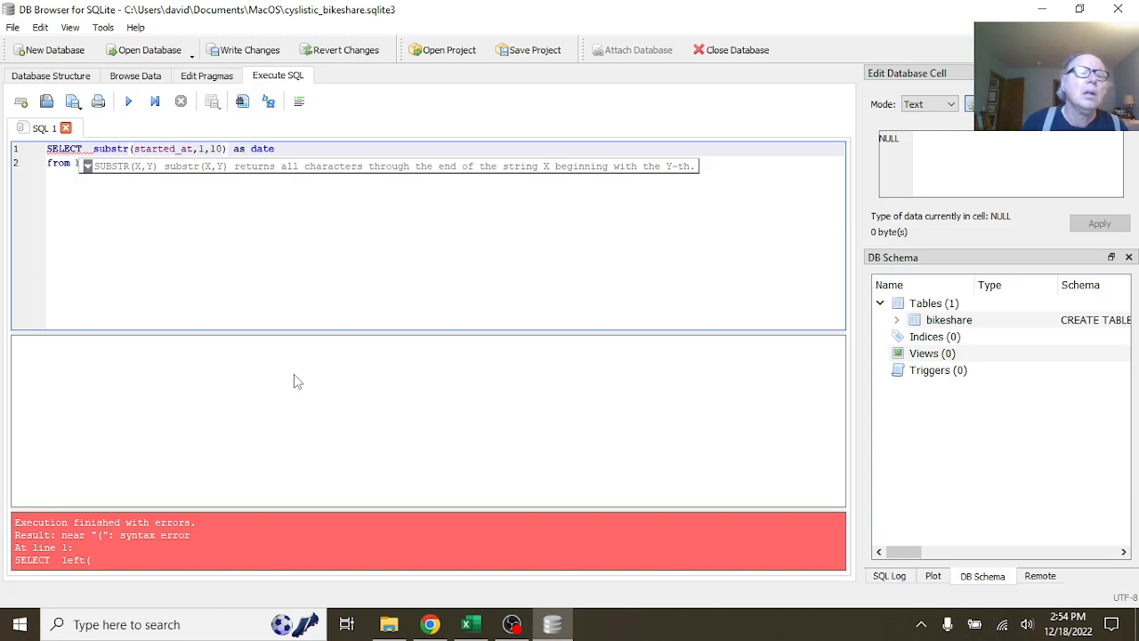
left_click(326, 249)
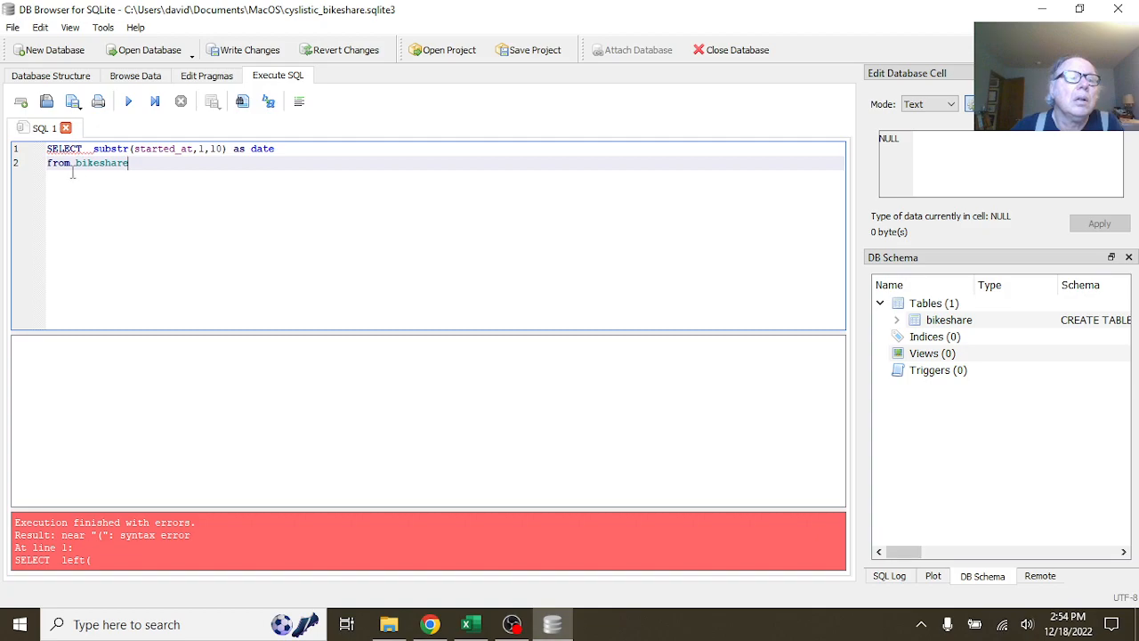
- Run the whole query with the substr function on started_at
left_click_drag(47, 148, 133, 167)
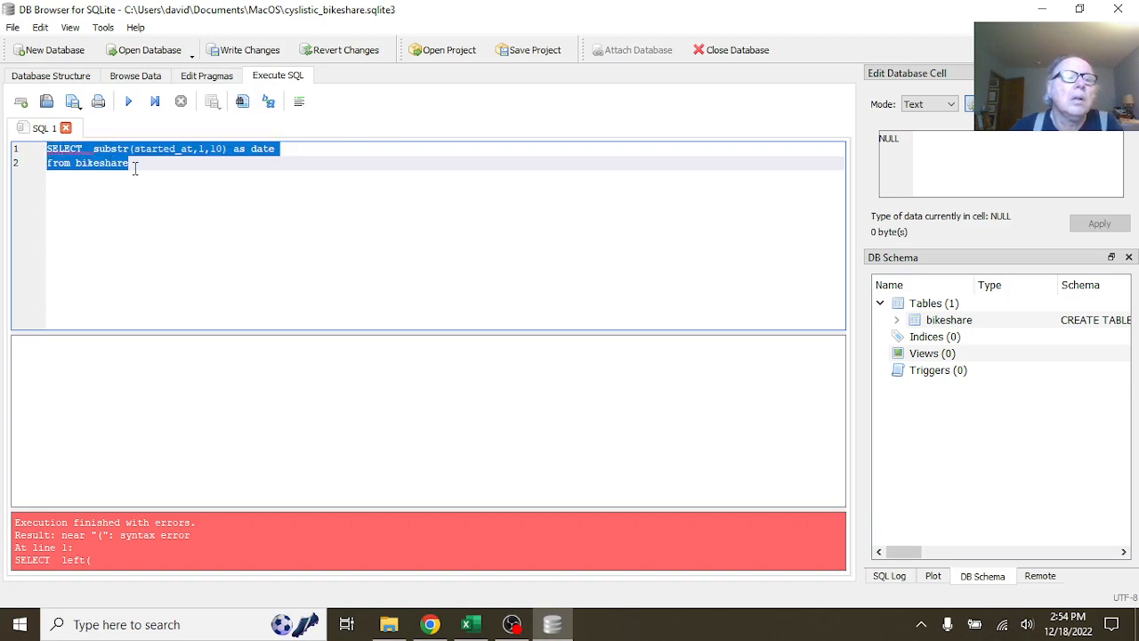
left_click(128, 100)
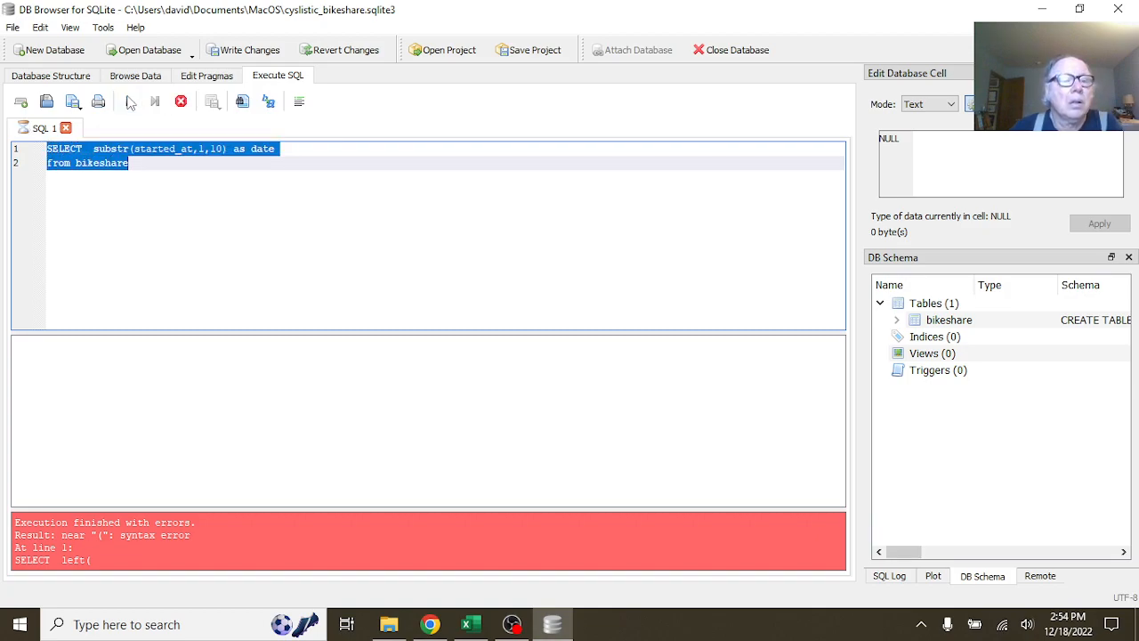
left_click(153, 167)
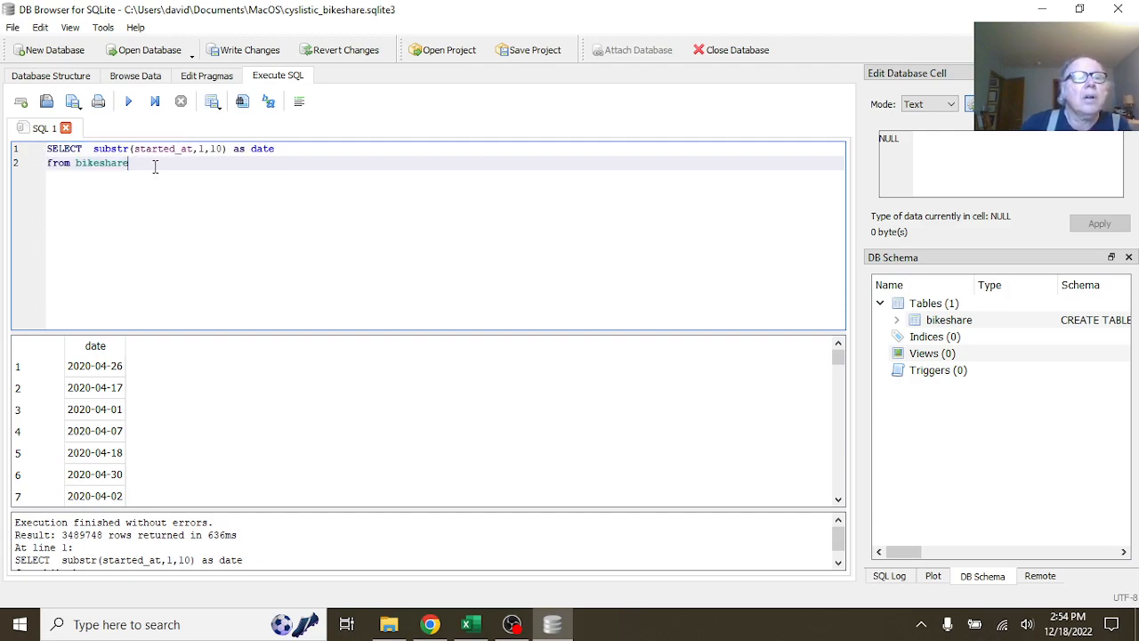
- Add count(*) as a second column after the date alias in the SELECT line
left_click(293, 150)
type(",co")
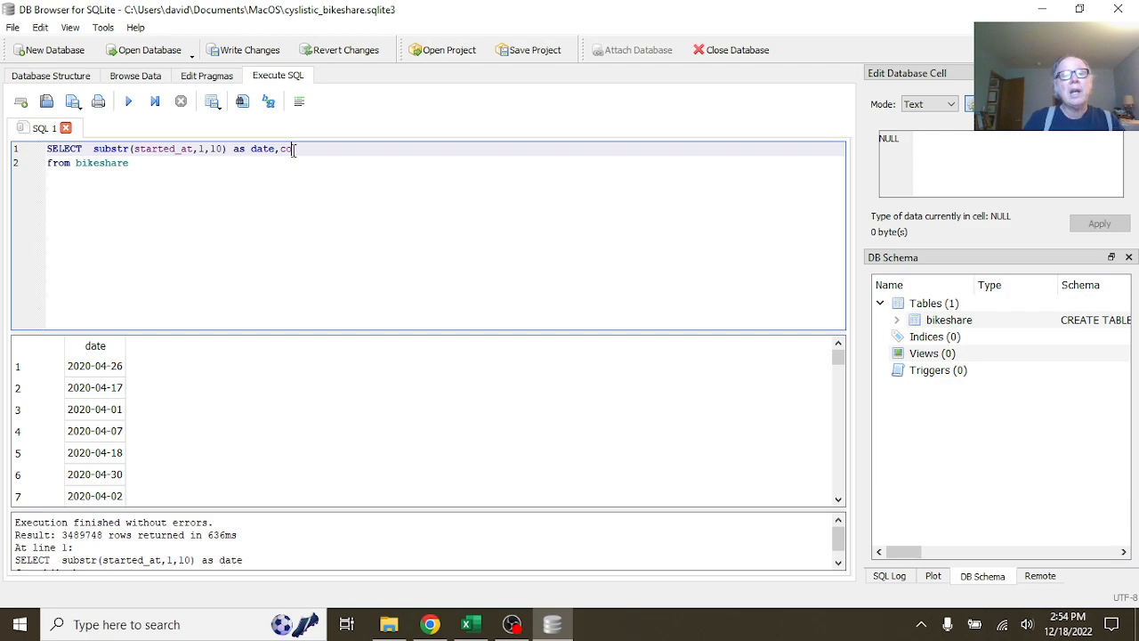
type("unt(*)")
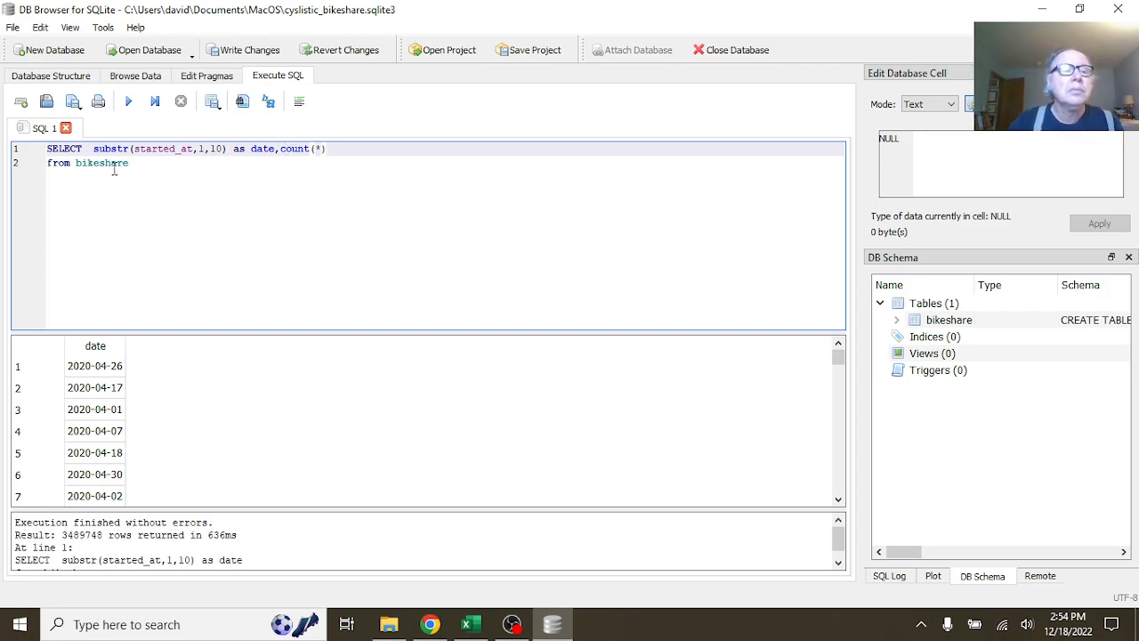
- Add a third line GROUP BY substr(started_at,1,10), reusing the expression from the SELECT line, and run the whole query
left_click(155, 167)
key("Return")
type("GR")
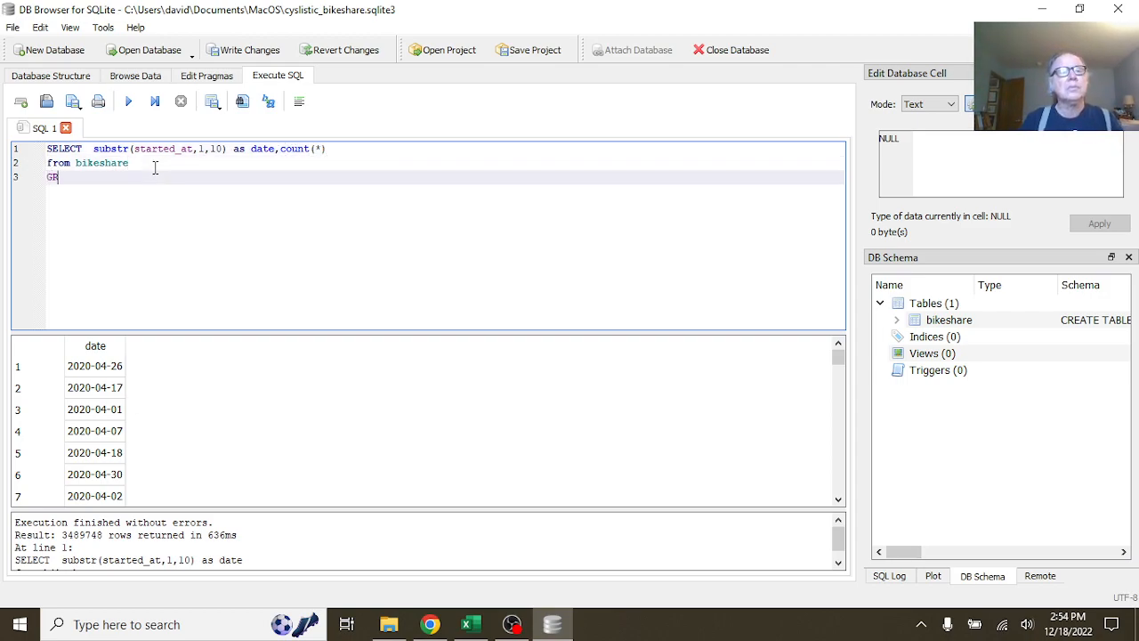
type("OUP")
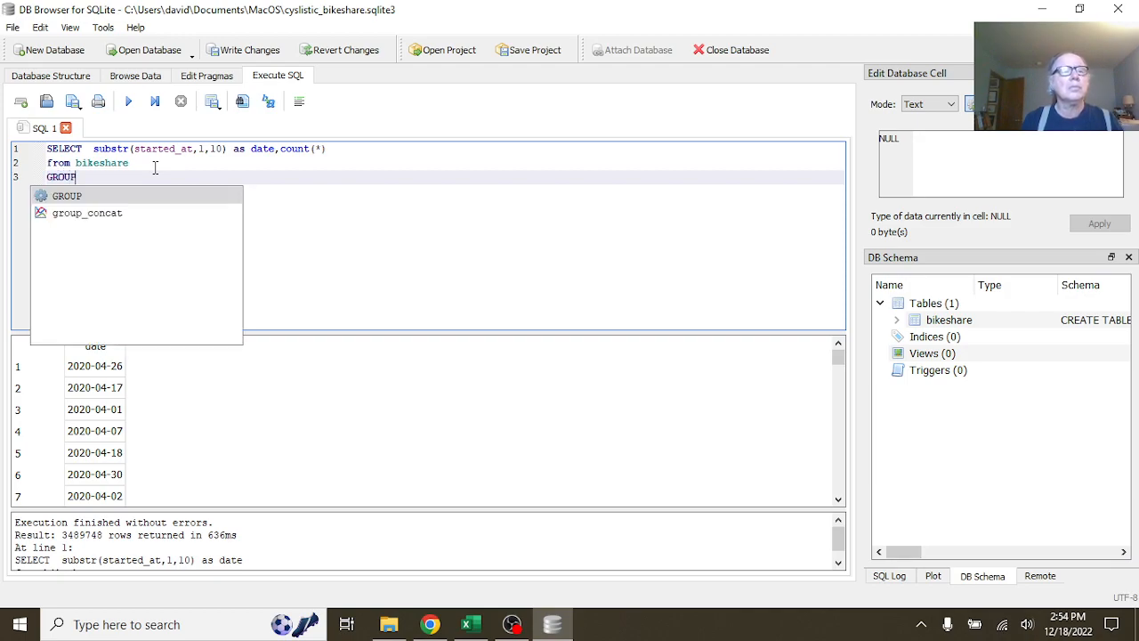
type(" BY")
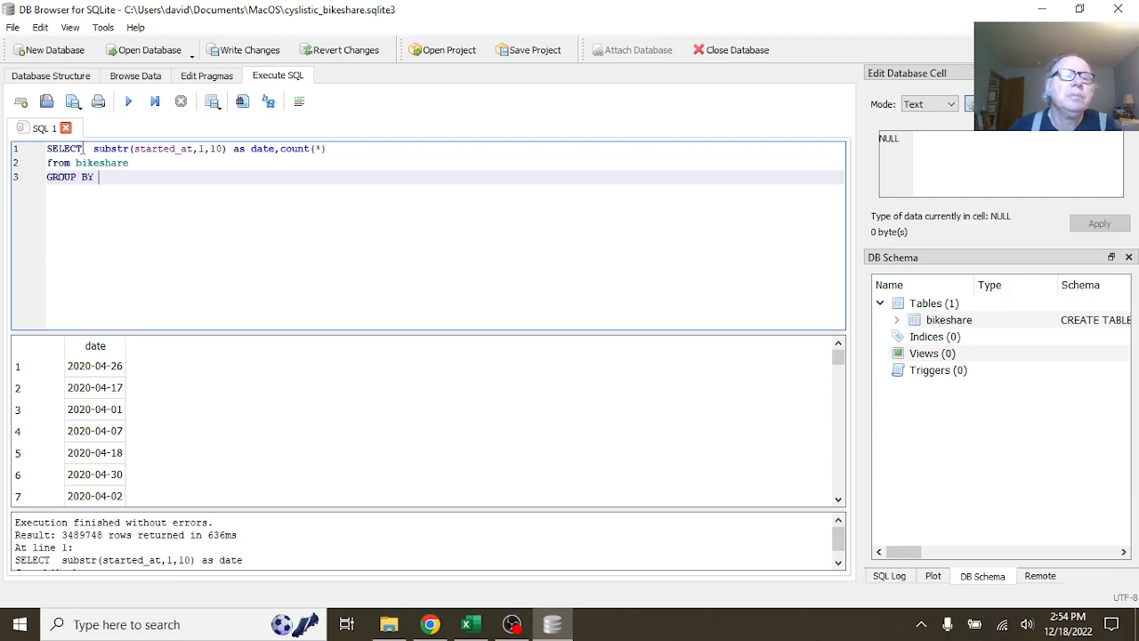
left_click_drag(93, 149, 230, 156)
key("ctrl+c")
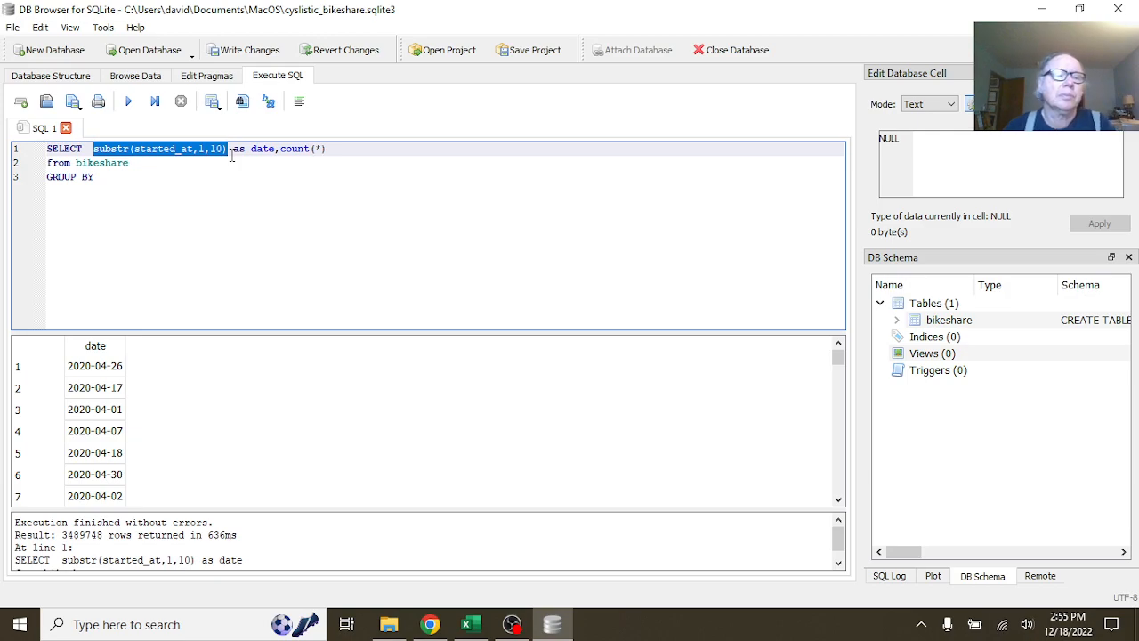
left_click(164, 177)
key("ctrl+v")
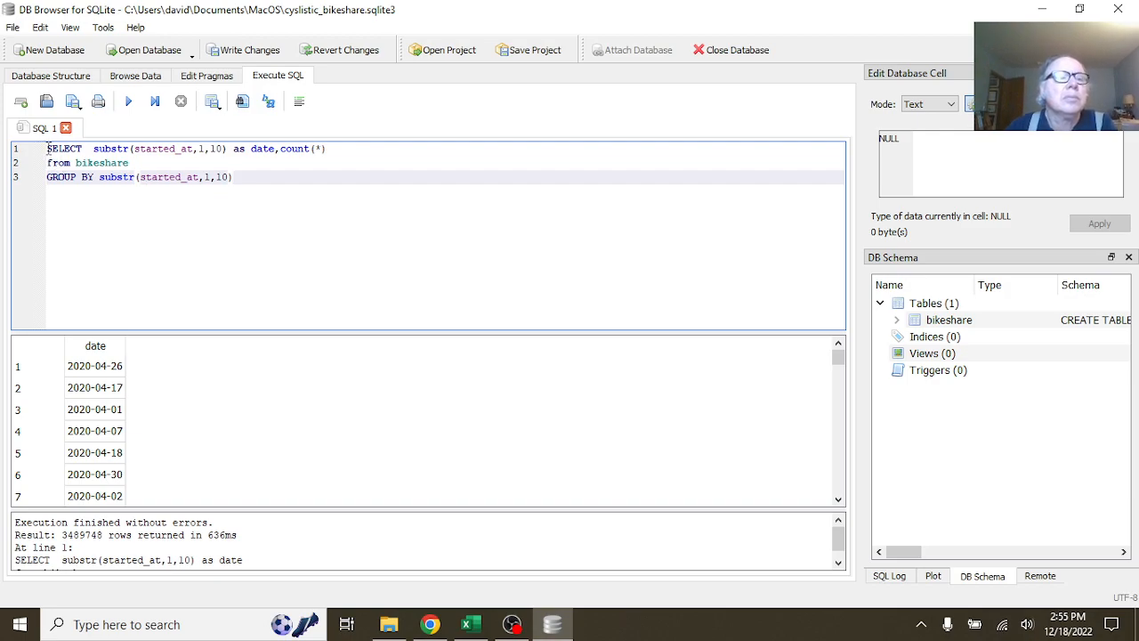
left_click_drag(49, 153, 262, 194)
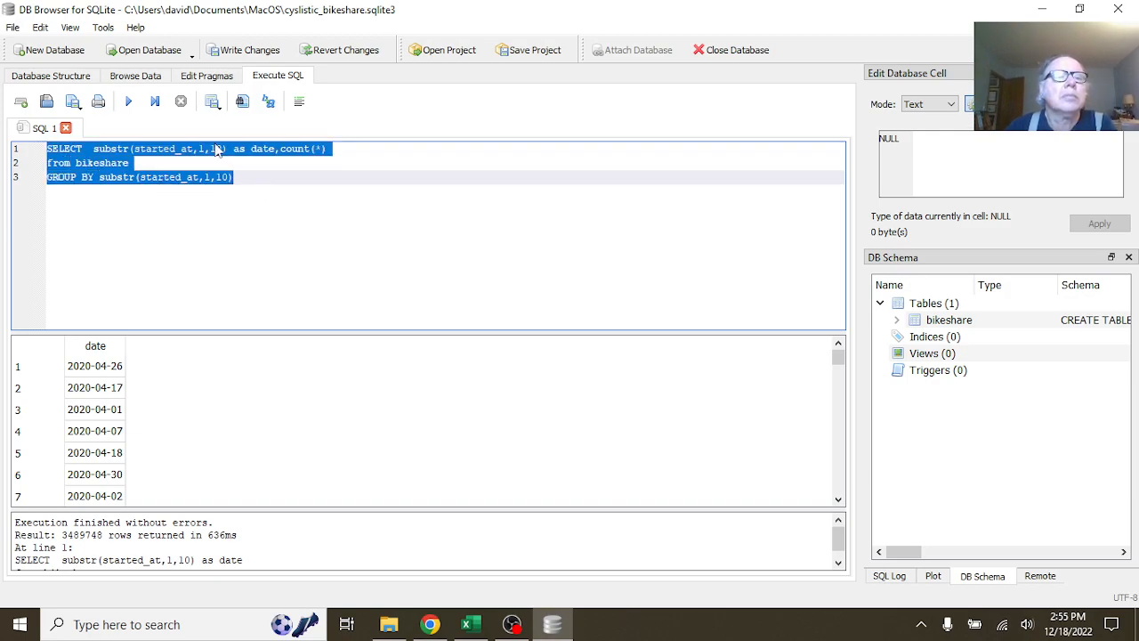
left_click(129, 102)
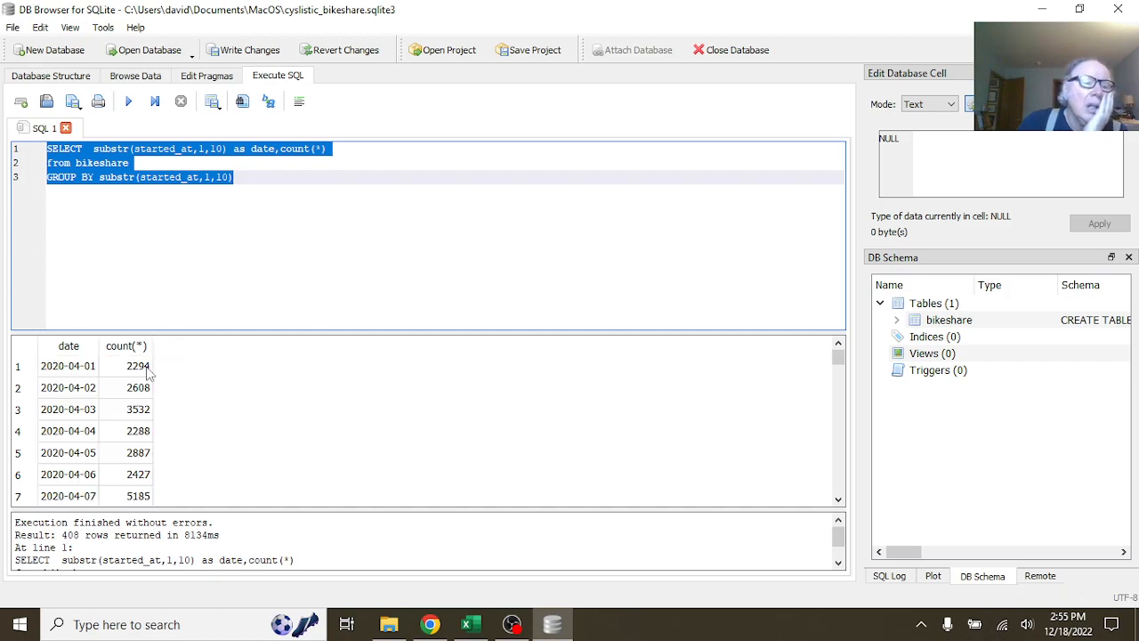
- Give the count(*) column the alias dailty_counts
left_click(374, 150)
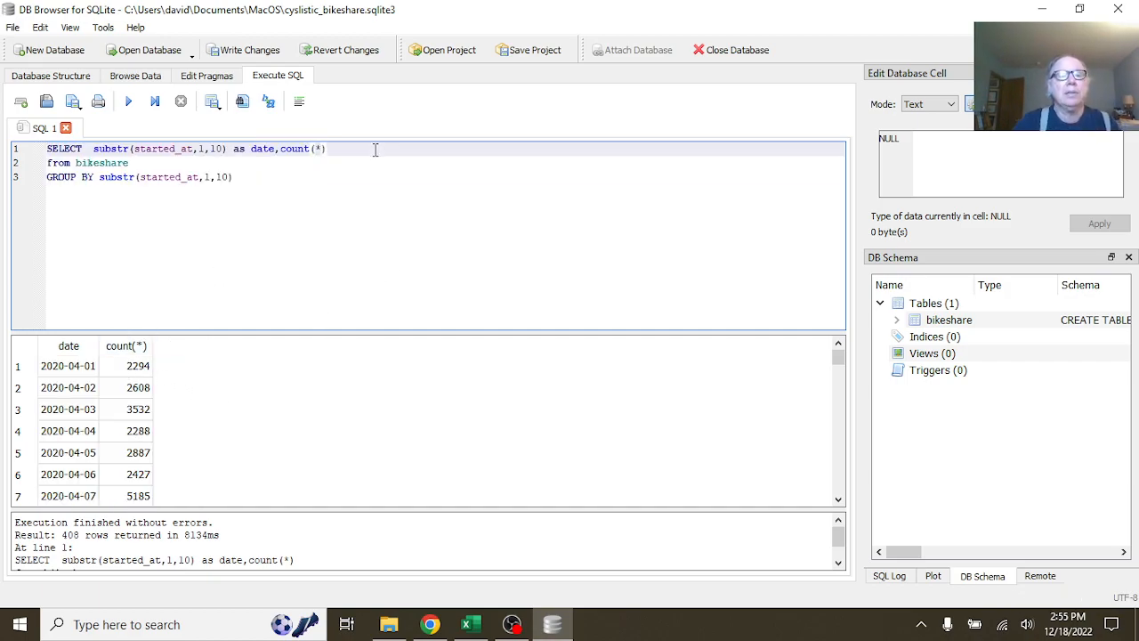
type("as daily")
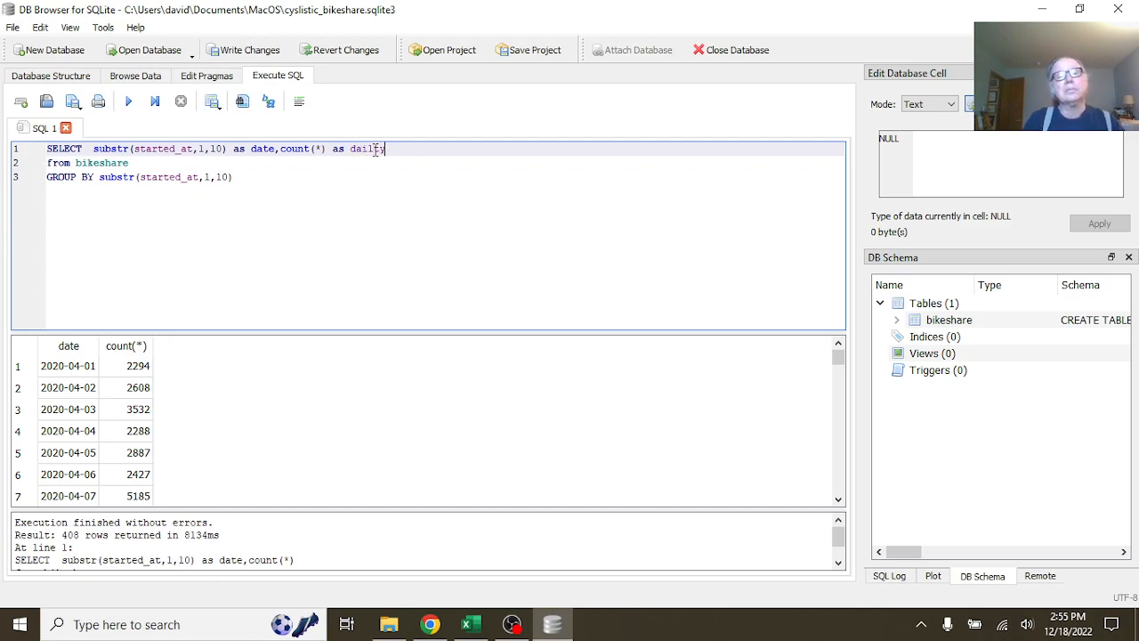
type("_count")
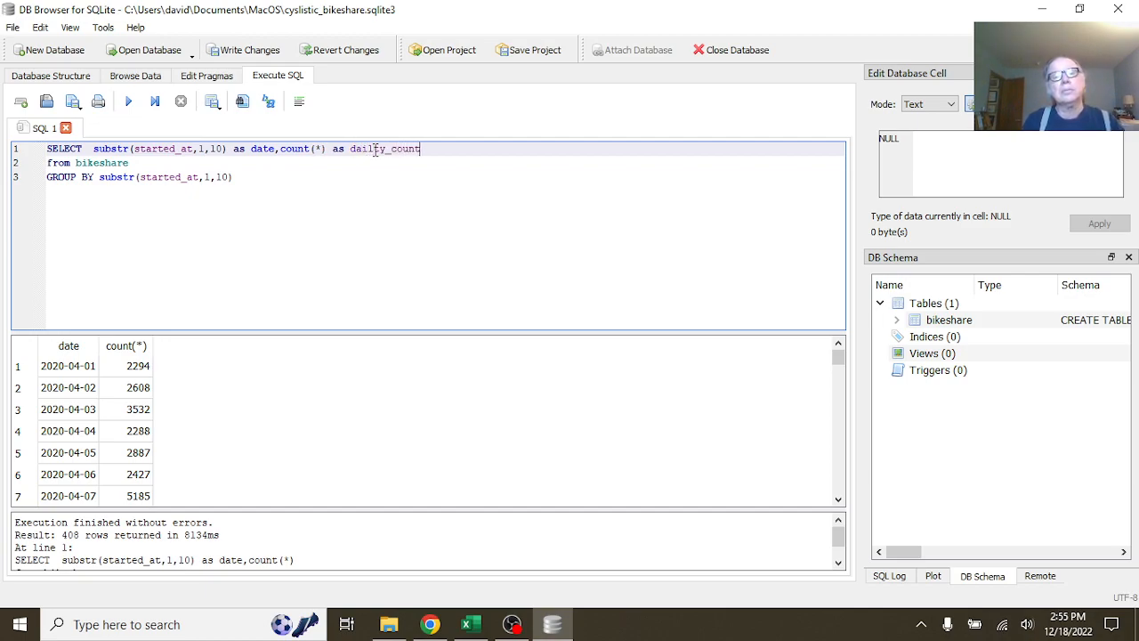
type("s")
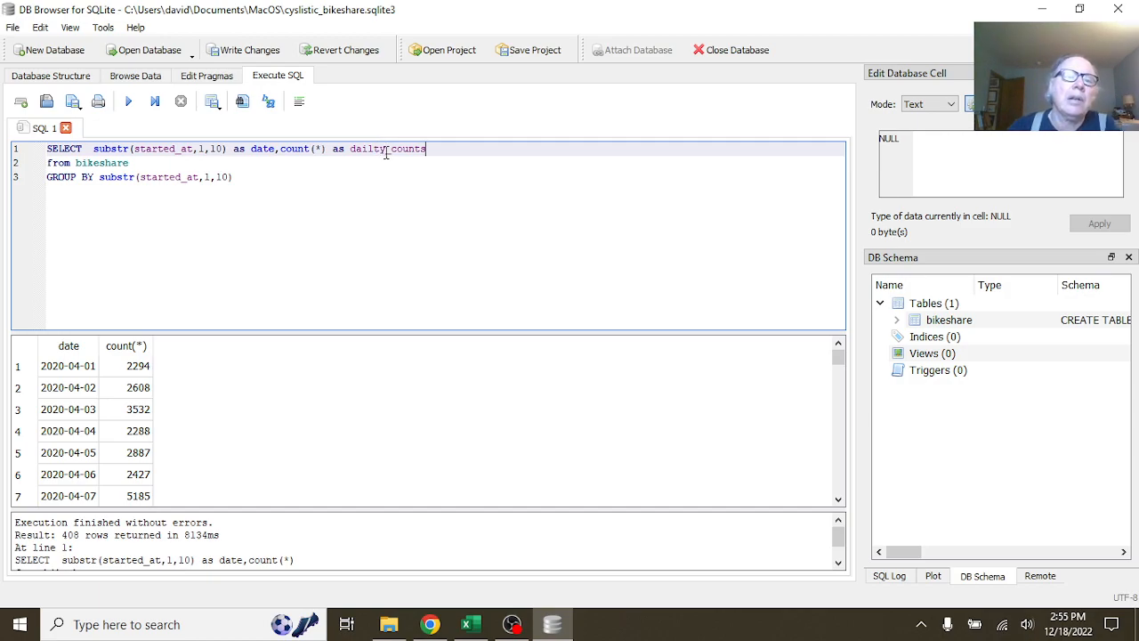
- Replace the first word of the count column's alias with rides, making it rides_counts
left_click(386, 148)
key("BackSpace")
key("BackSpace")
key("BackSpace")
key("BackSpace")
key("BackSpace")
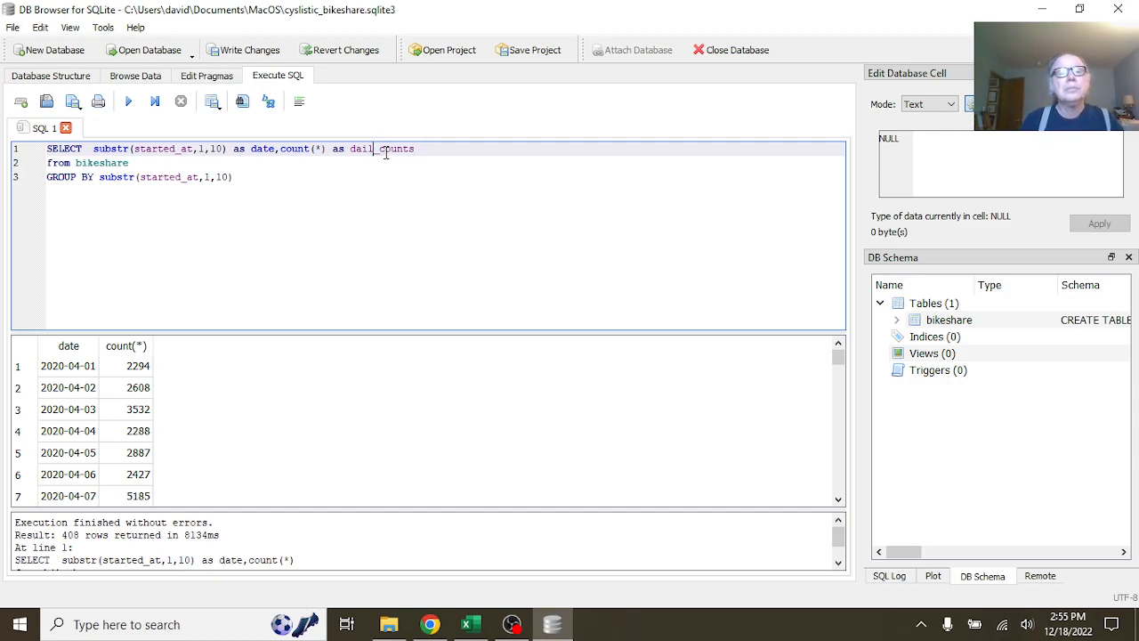
type("rides")
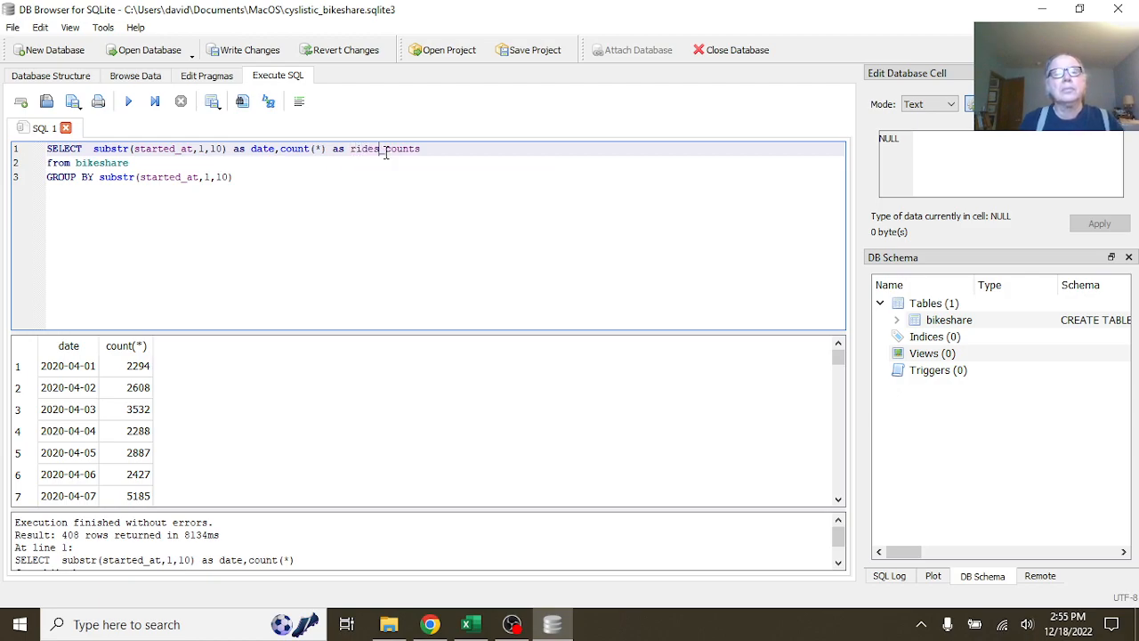
- Rerun the whole grouped query with the new alias and look through the first daily rows
left_click(383, 220)
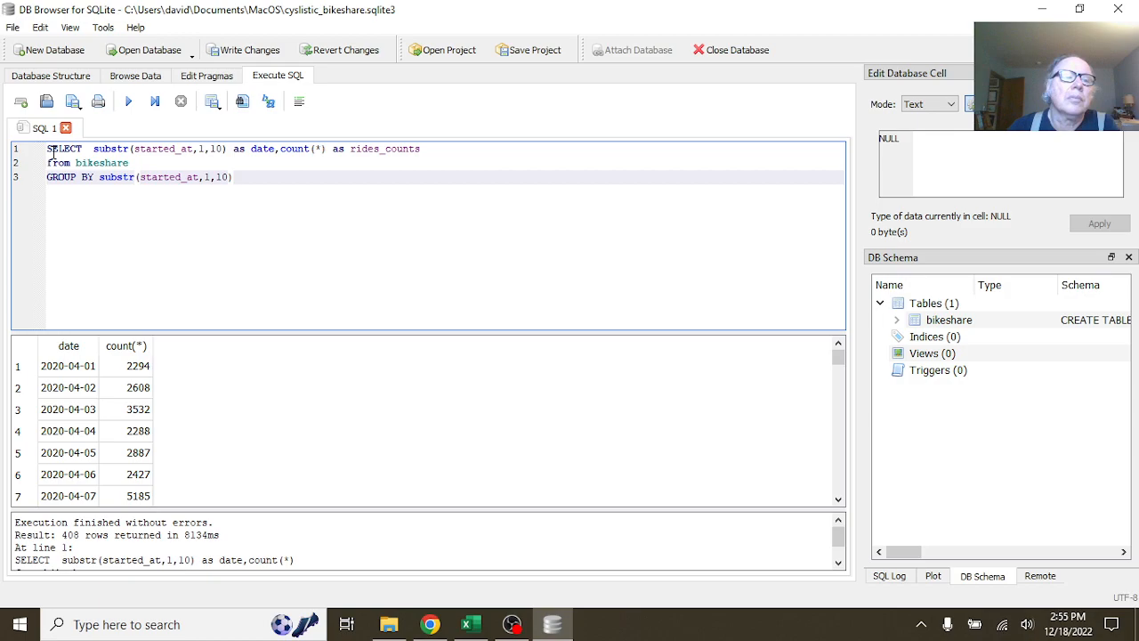
left_click_drag(48, 149, 272, 176)
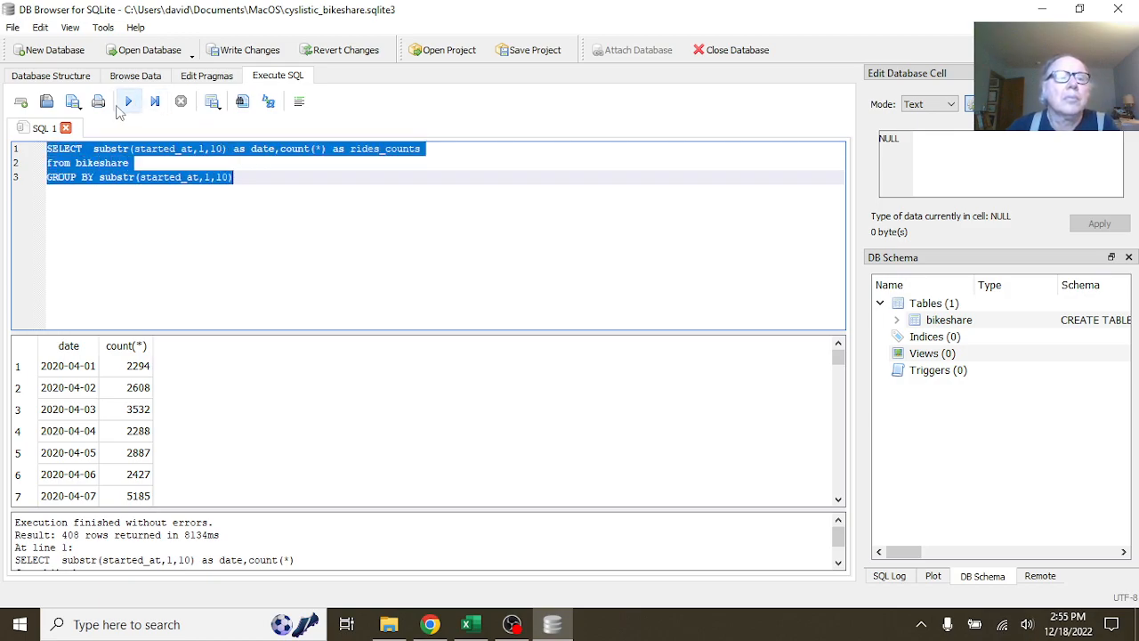
left_click(128, 102)
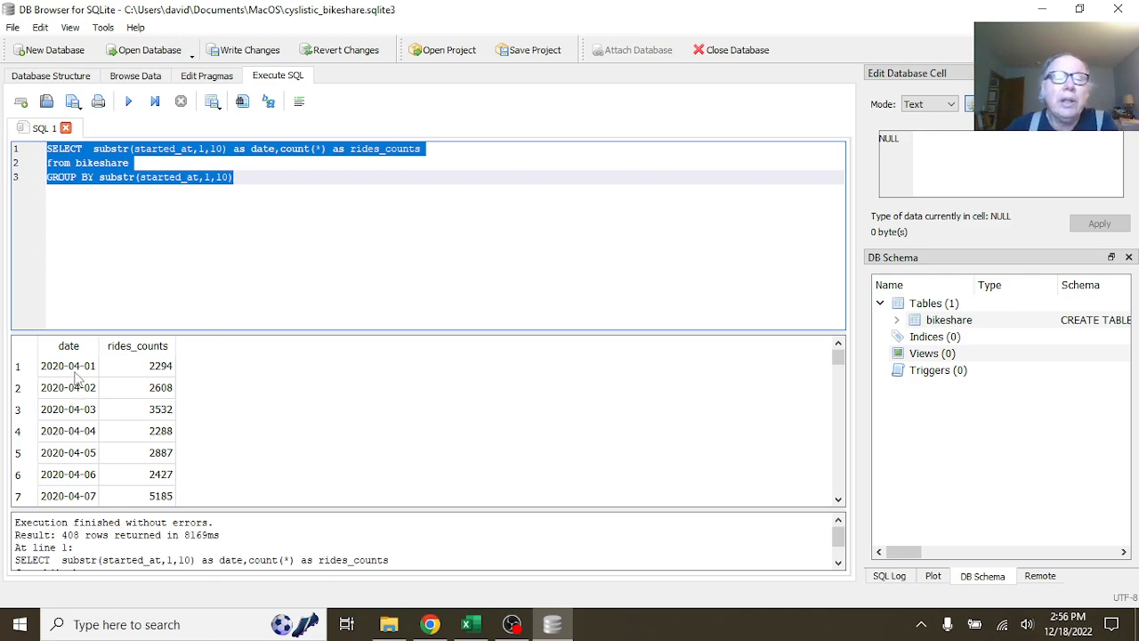
scroll(71, 480, "down", 1)
scroll(72, 480, "down", 4)
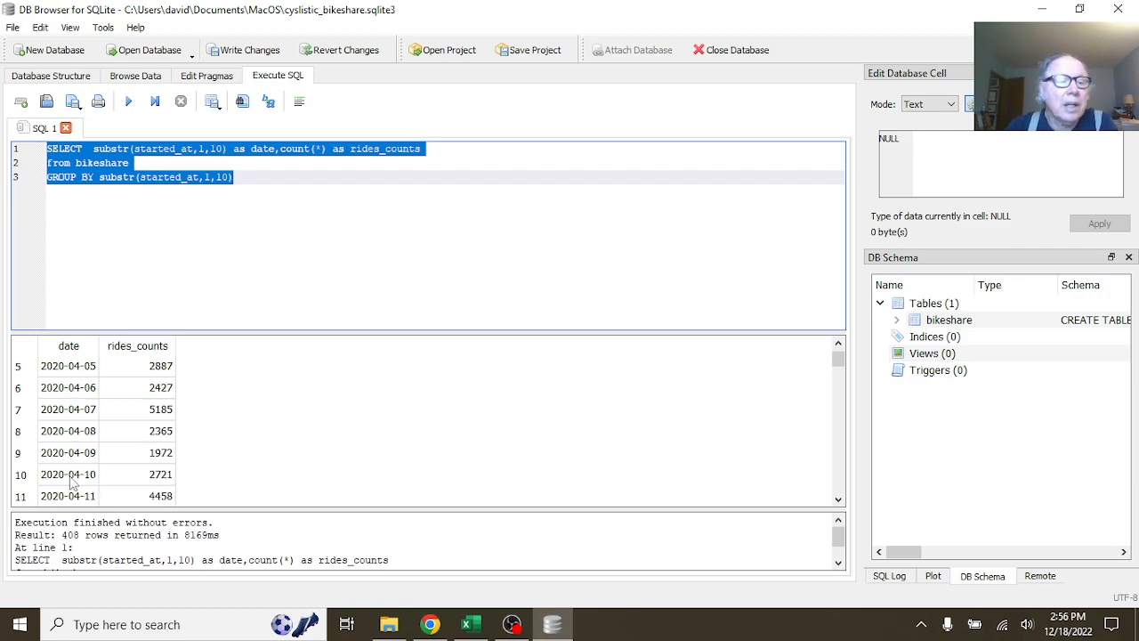
scroll(76, 415, "up", 2)
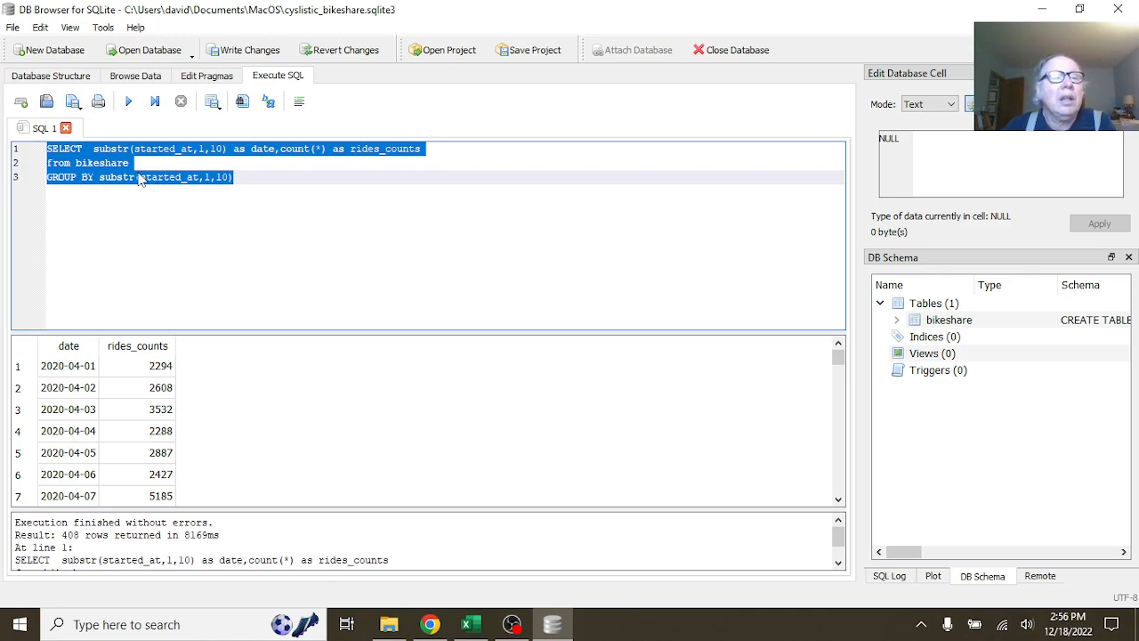
- Insert the line CREATE TABLE ridecounts AS directly above the SELECT line, leaving an empty line at the start of the script
left_click(50, 153)
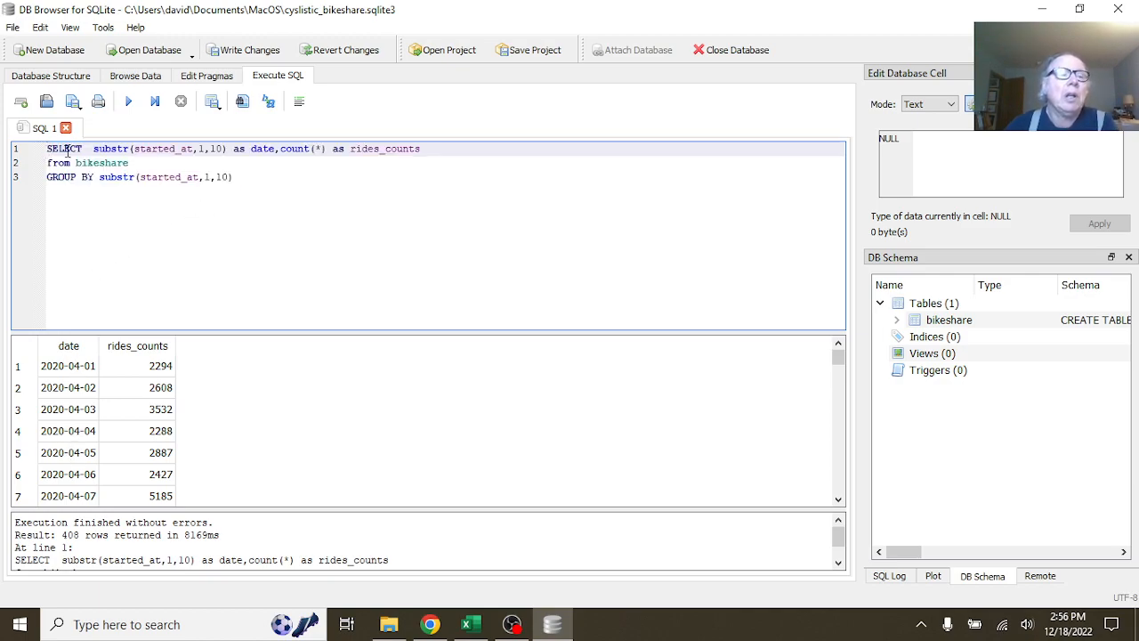
key("Return")
key("Return")
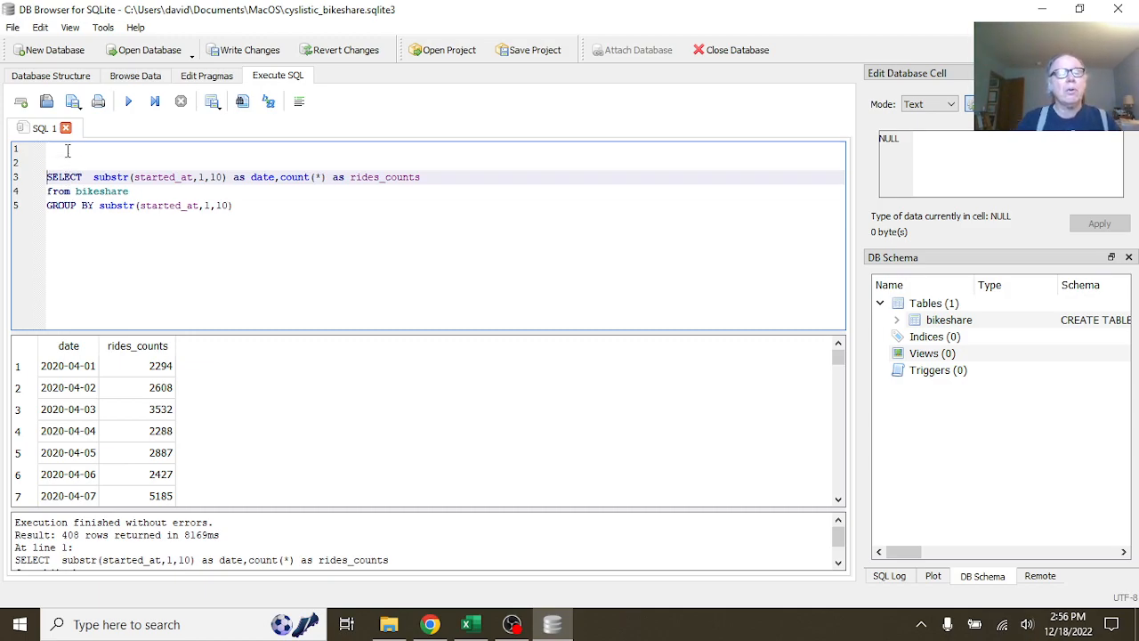
left_click(68, 157)
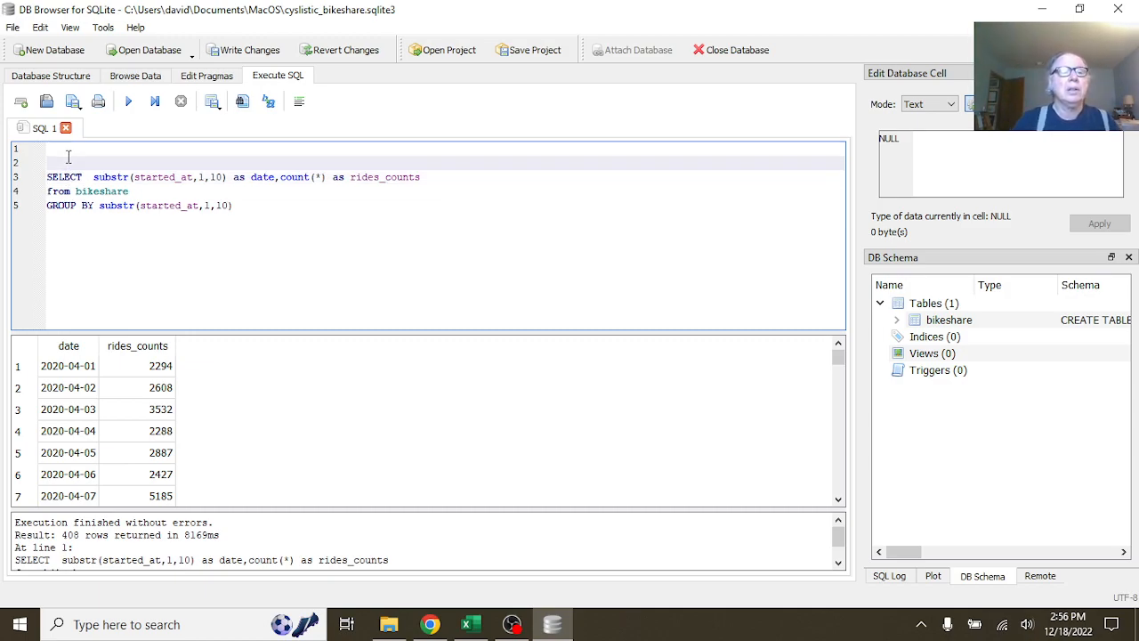
type("crea")
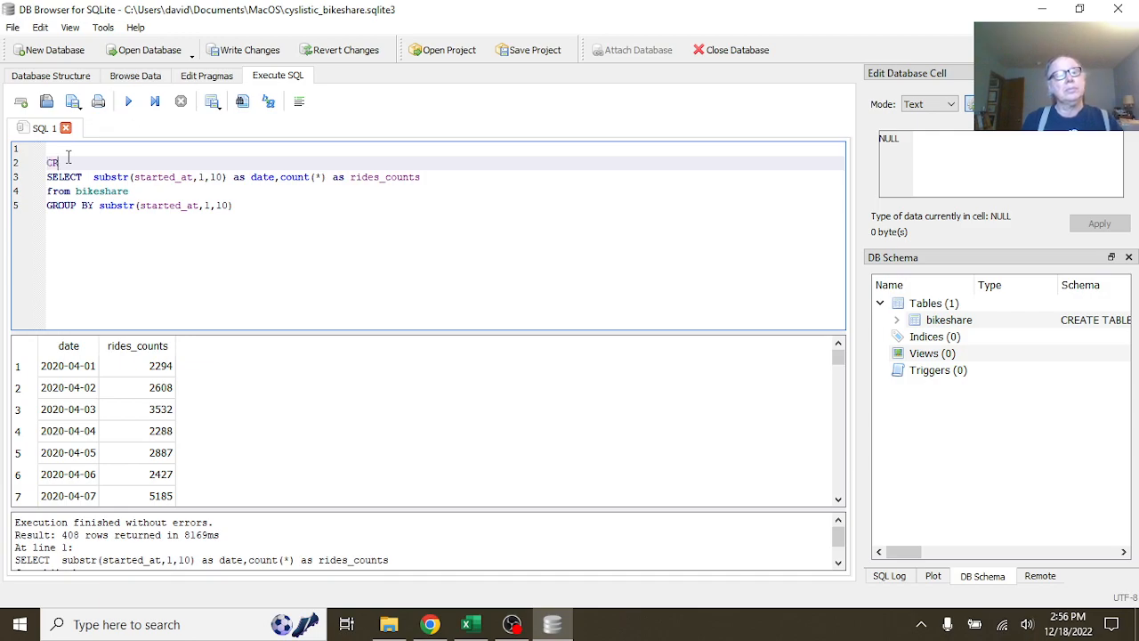
key("Return")
type("TABLE ")
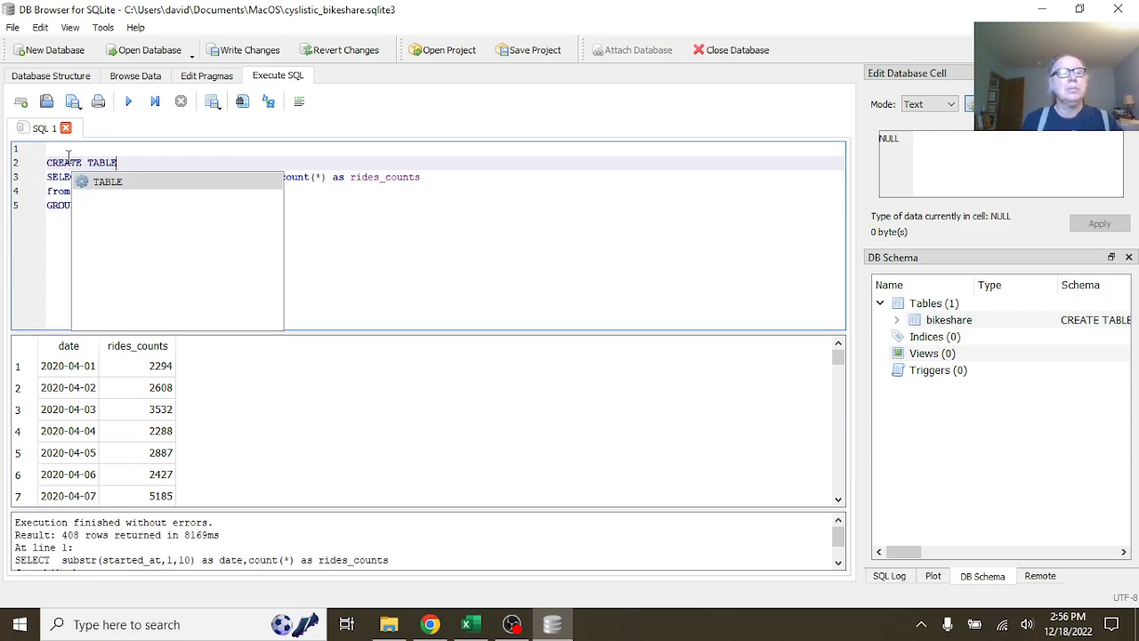
type("ride")
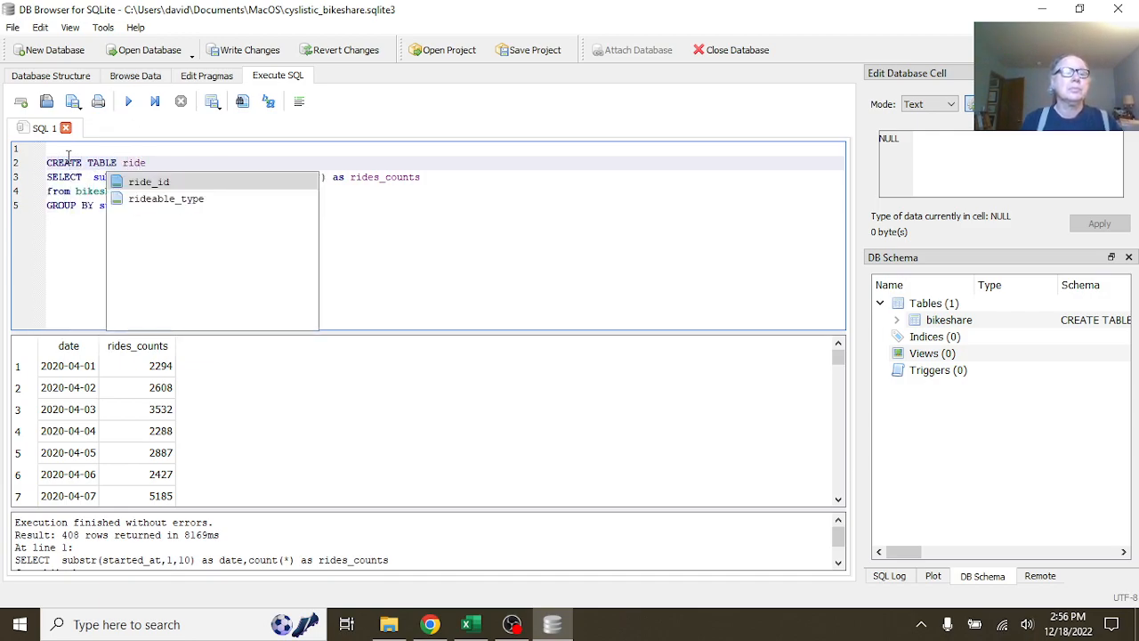
type("counts")
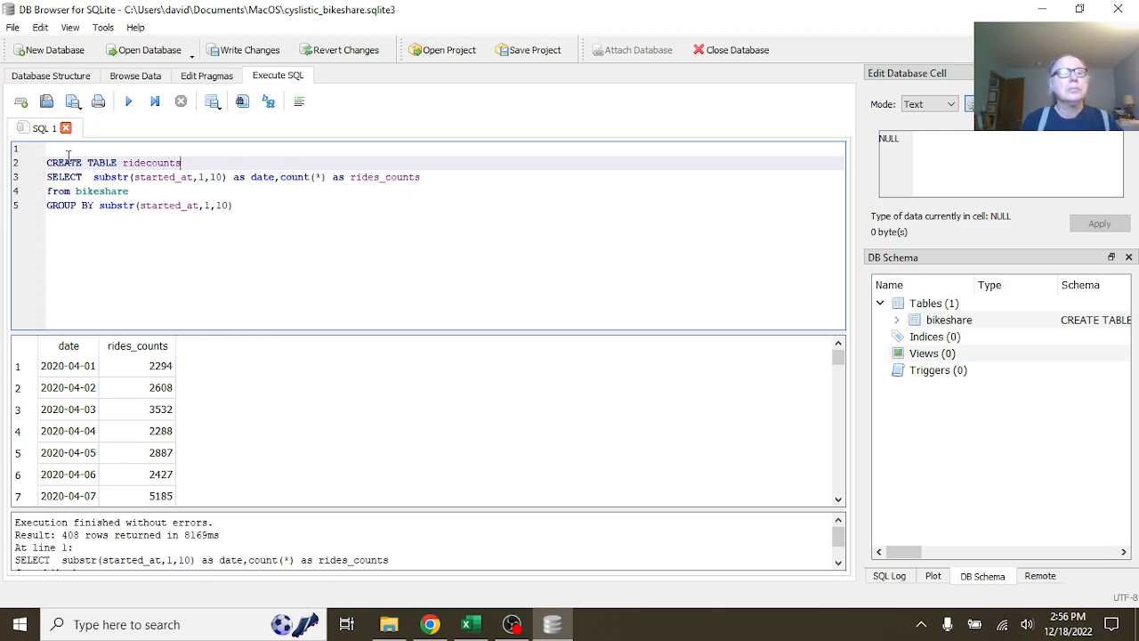
type(" AS")
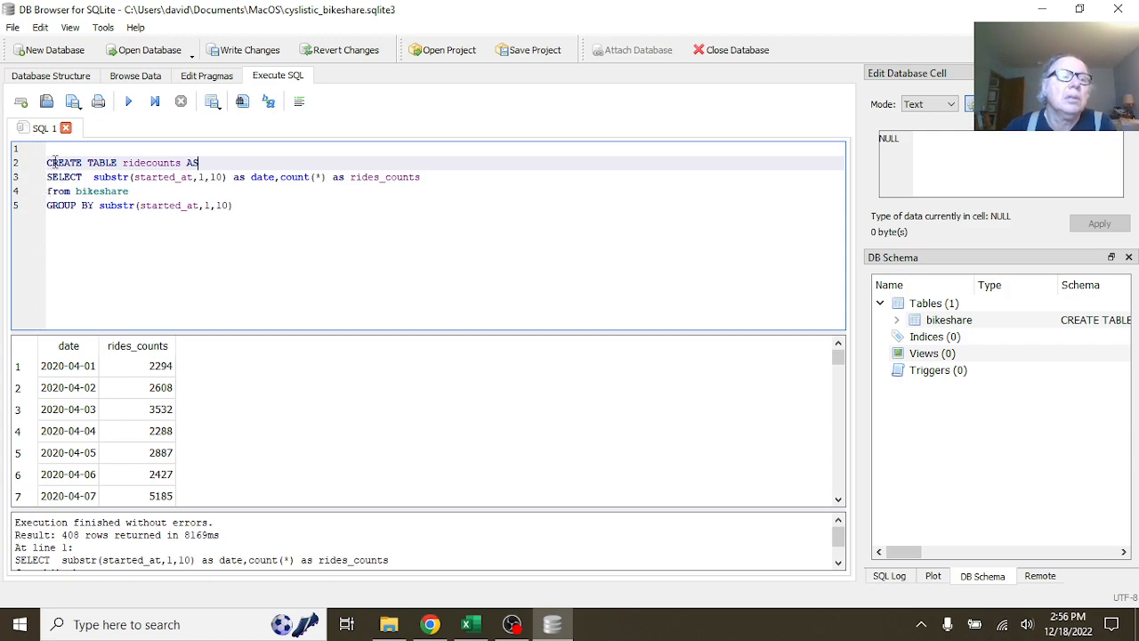
- Run the whole CREATE TABLE statement and view the data of the new ridecounts table
left_click_drag(49, 163, 233, 207)
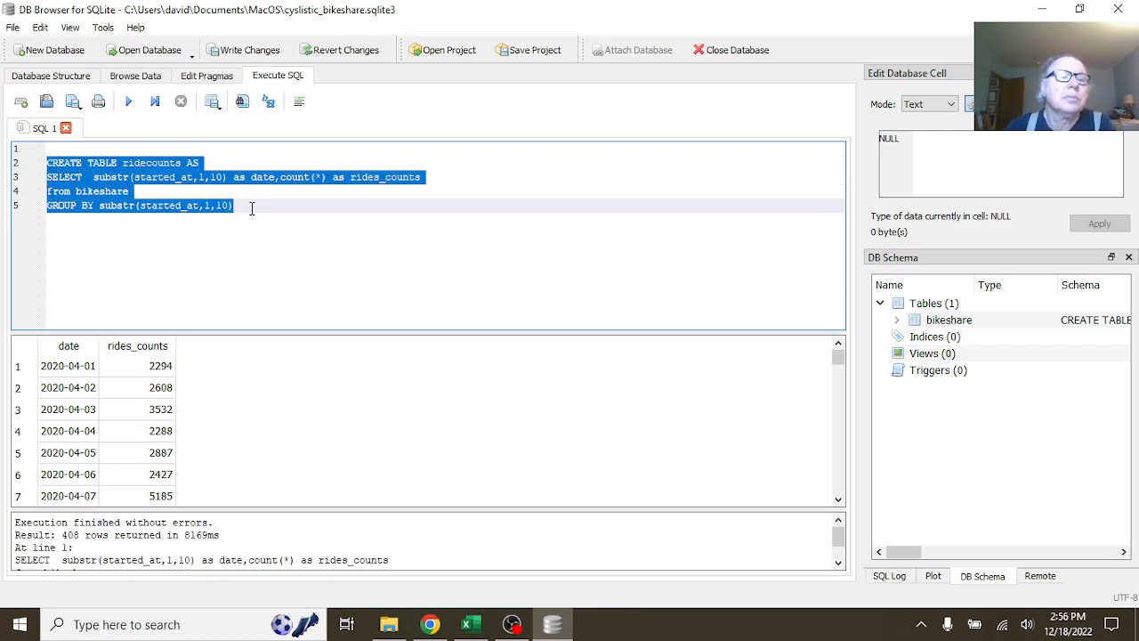
left_click(129, 102)
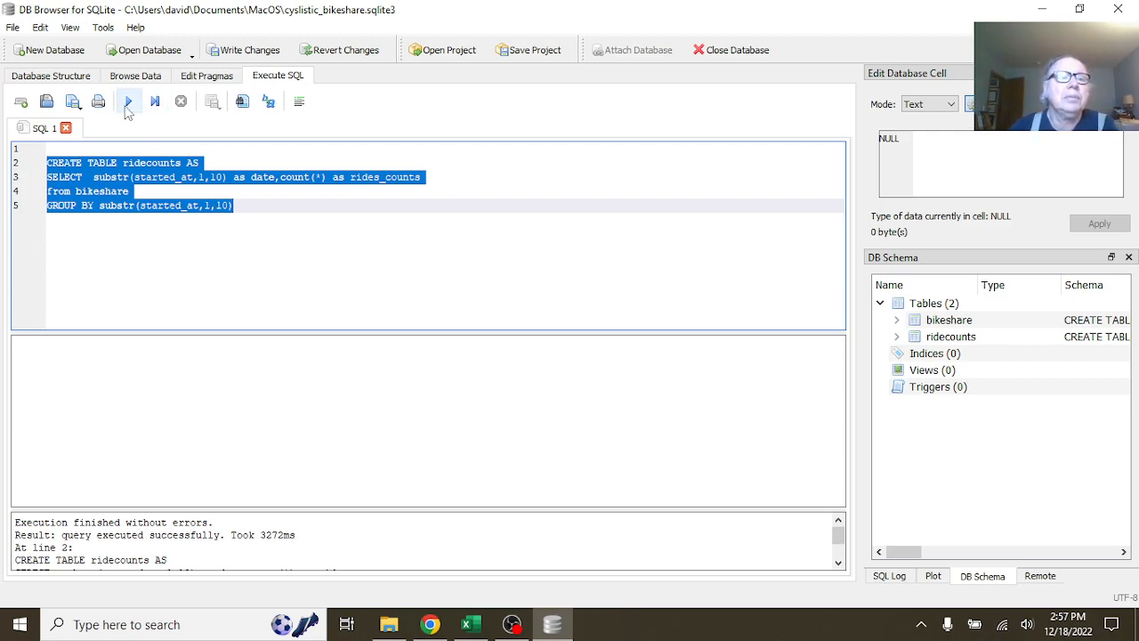
left_click(133, 78)
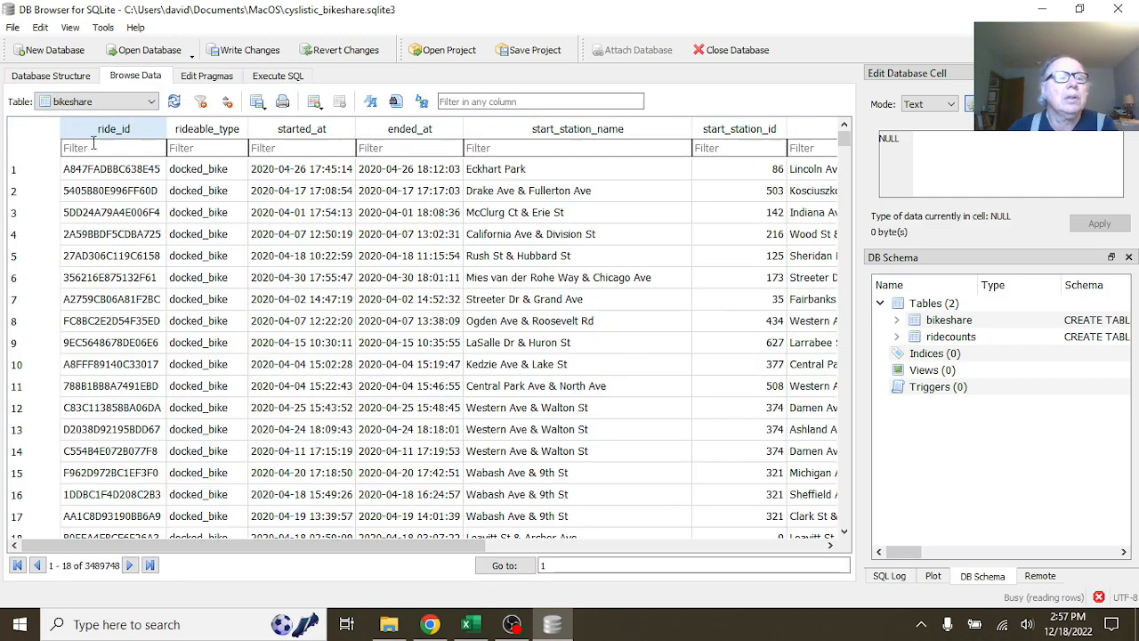
left_click(134, 105)
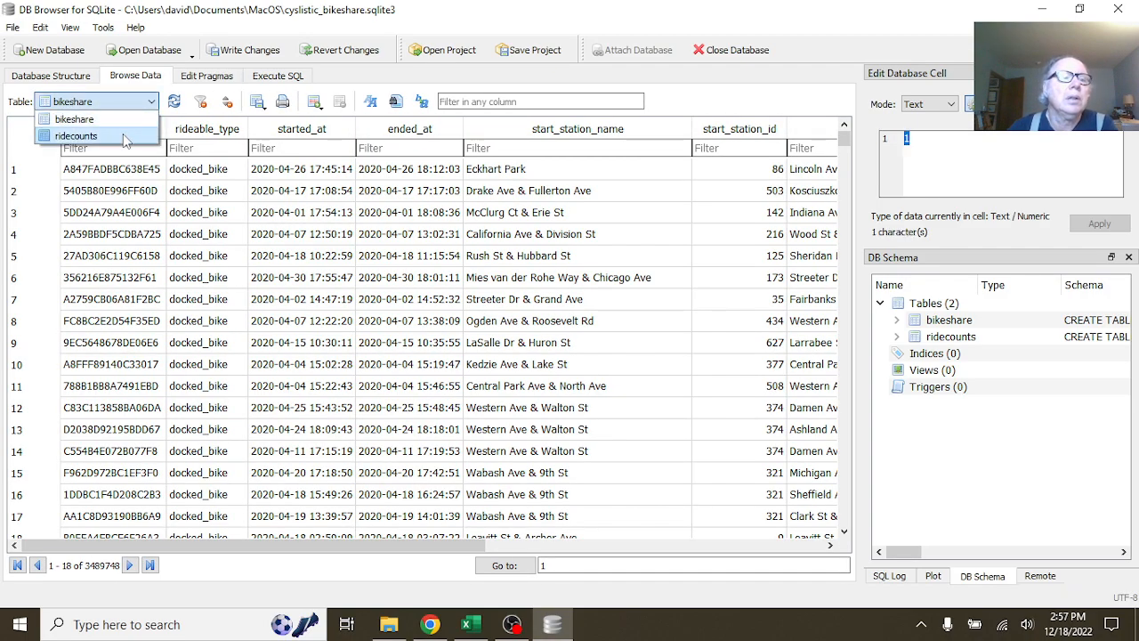
left_click(78, 132)
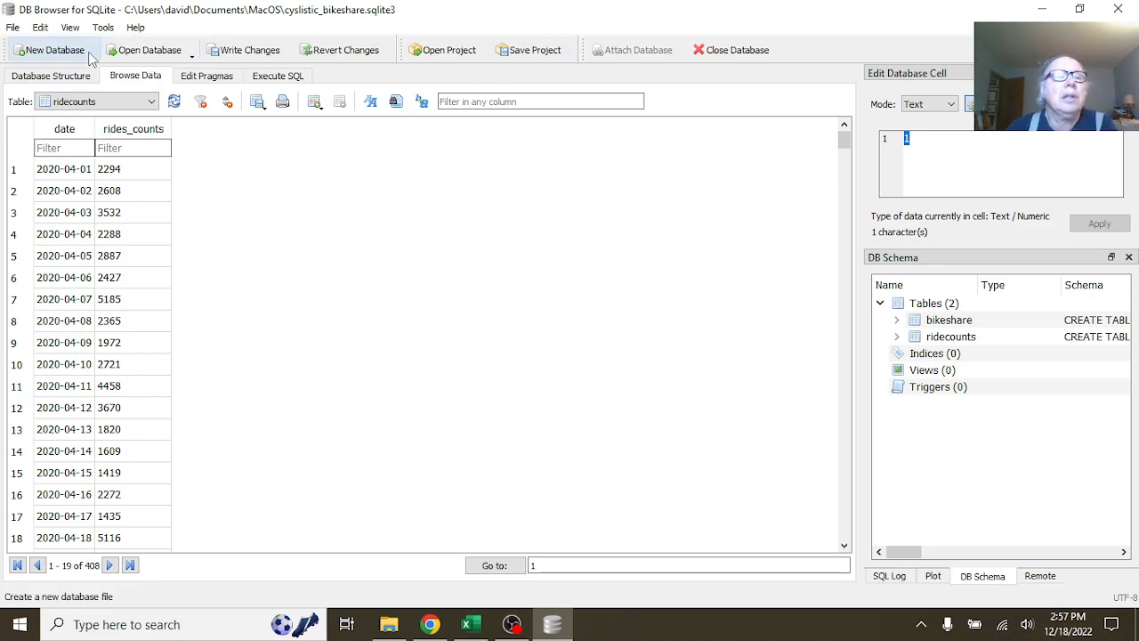
- Write the changes to the database file and close DB Browser for SQLite, discarding the SQL tab changes
left_click(254, 53)
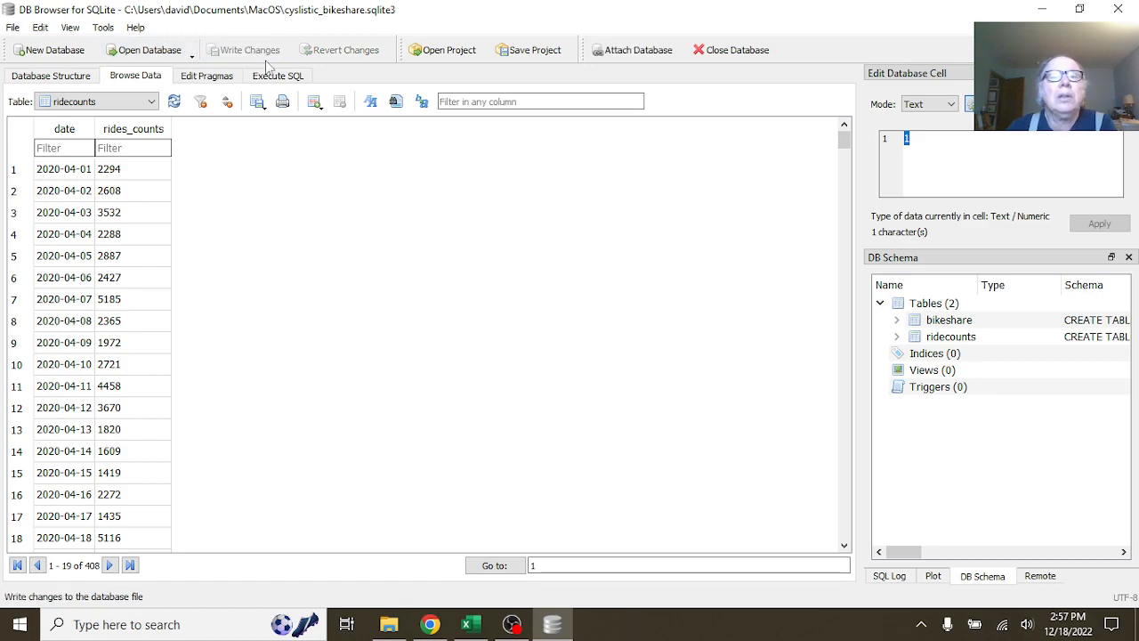
left_click(1118, 9)
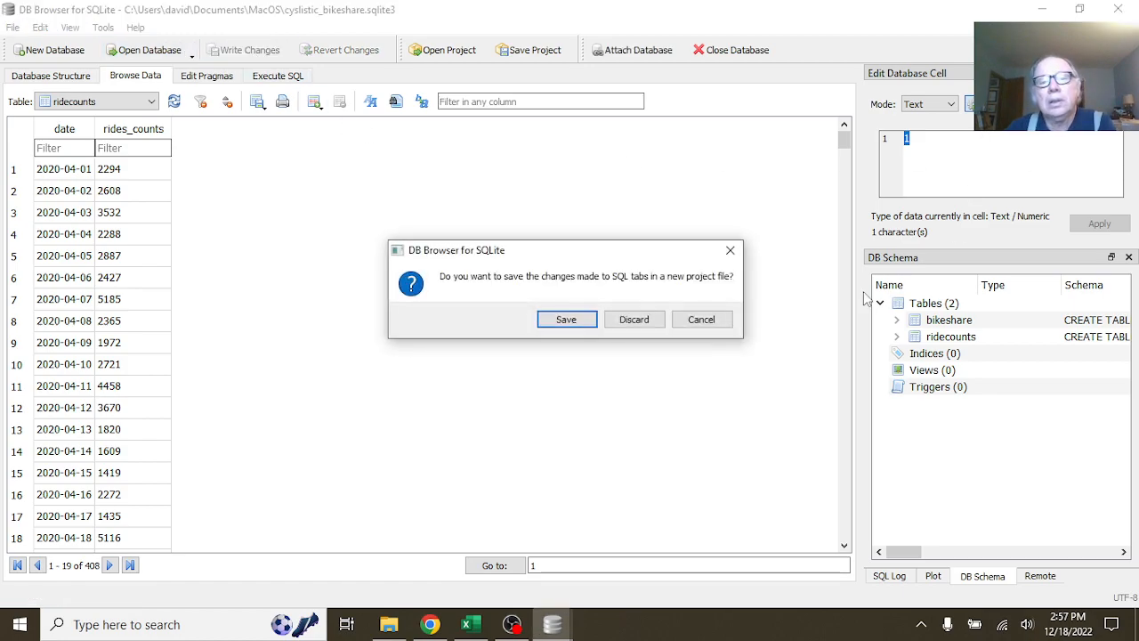
left_click(632, 320)
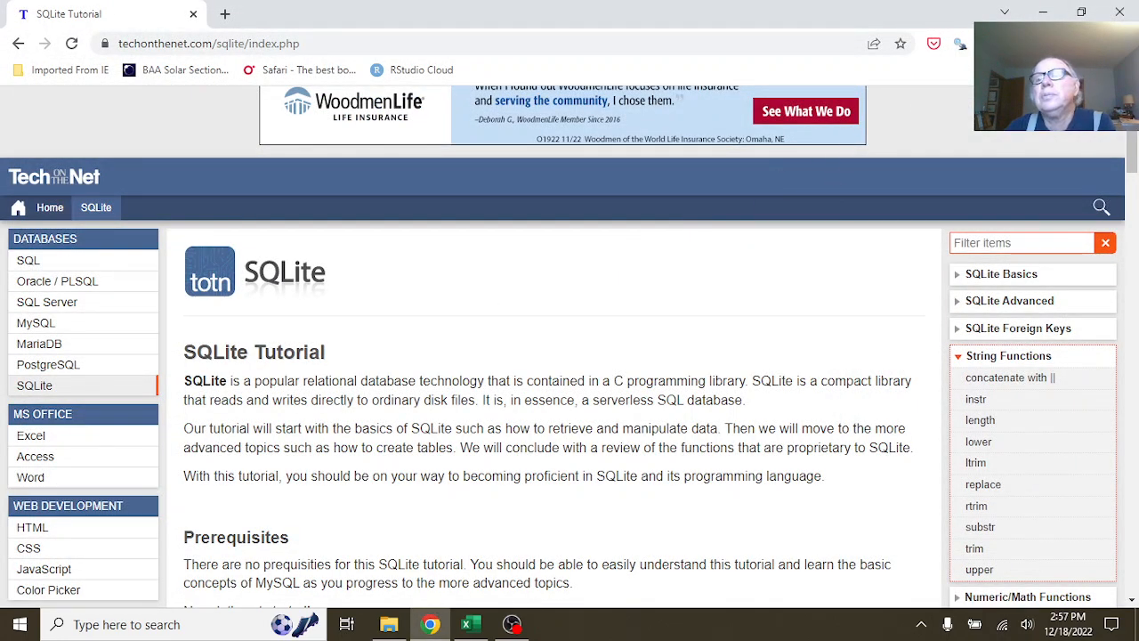
- Minimize the browser and switch to ODBC Data Sources (64-bit) by searching Windows for odbc
left_click(1042, 13)
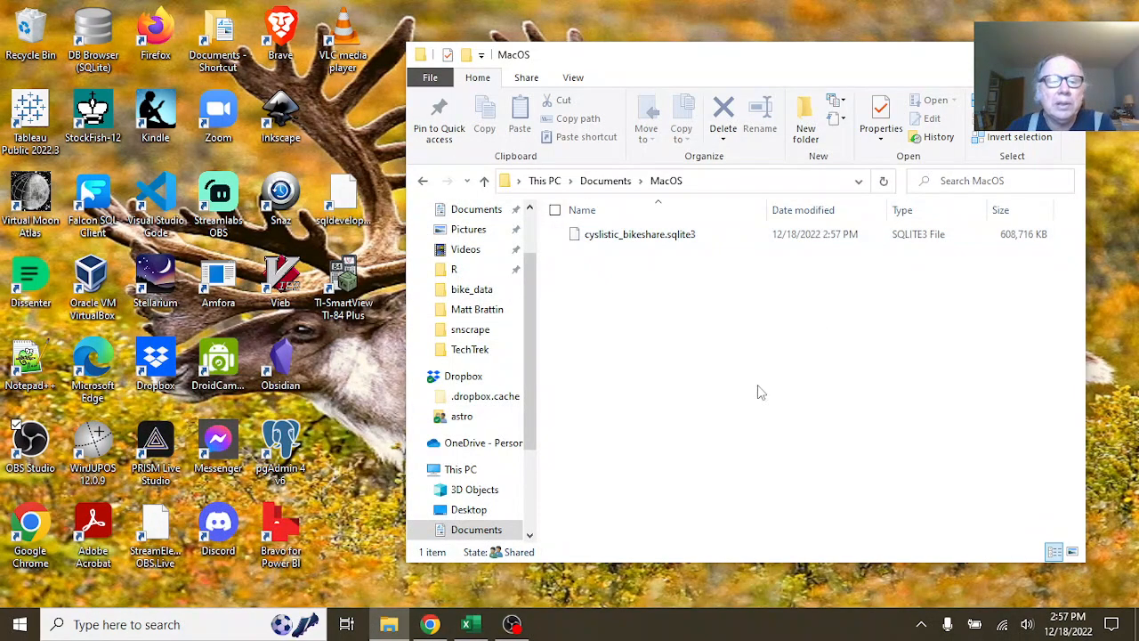
left_click(173, 628)
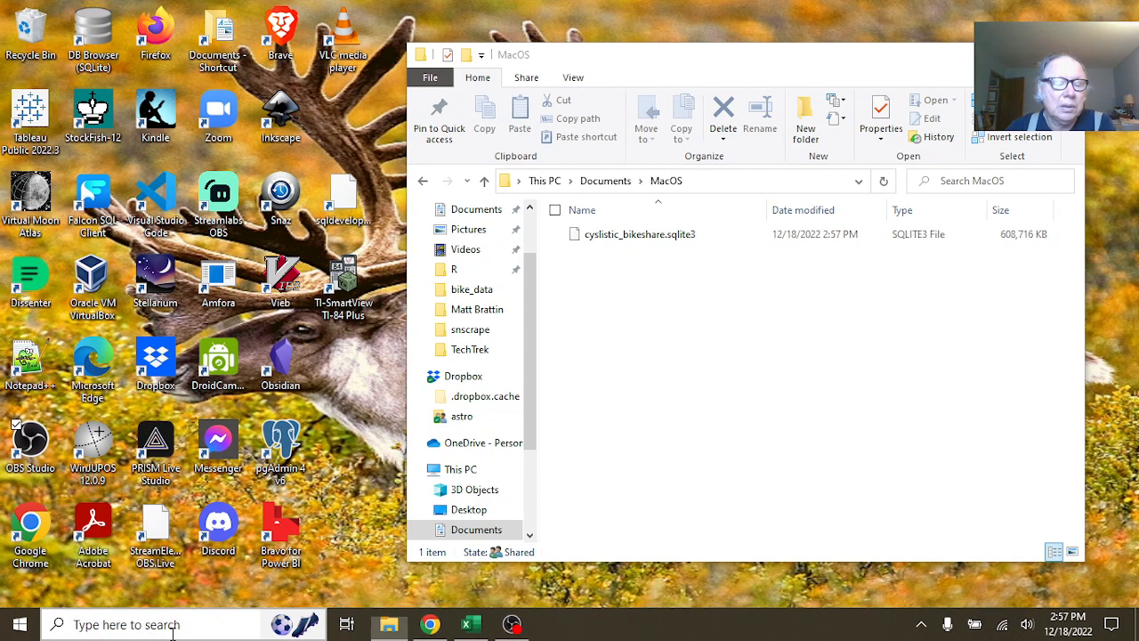
type("odbc")
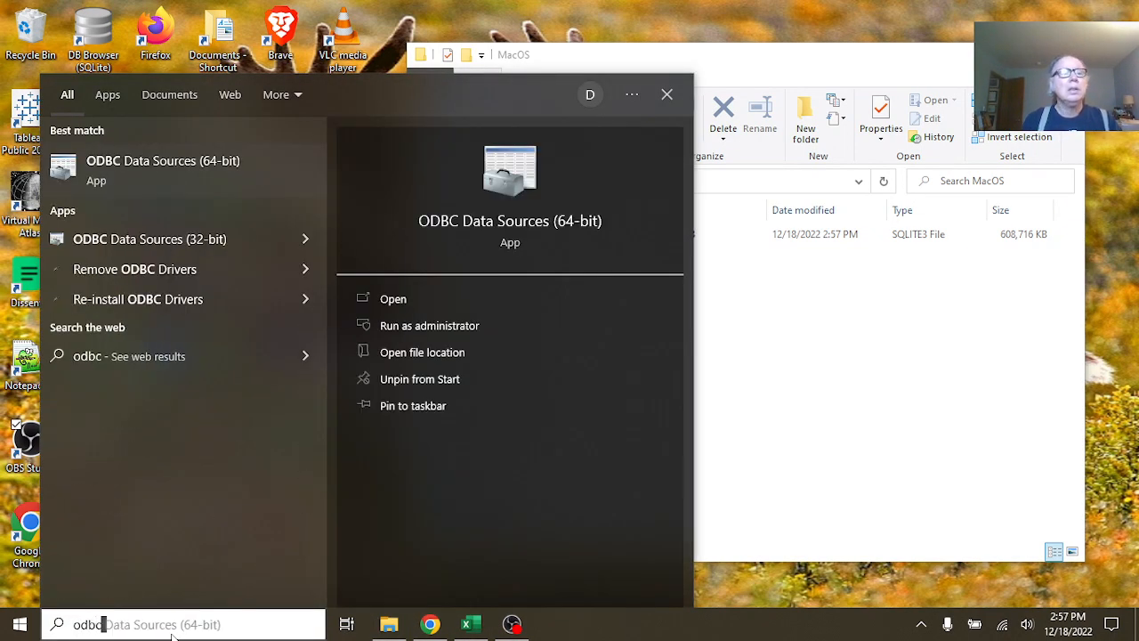
key("Return")
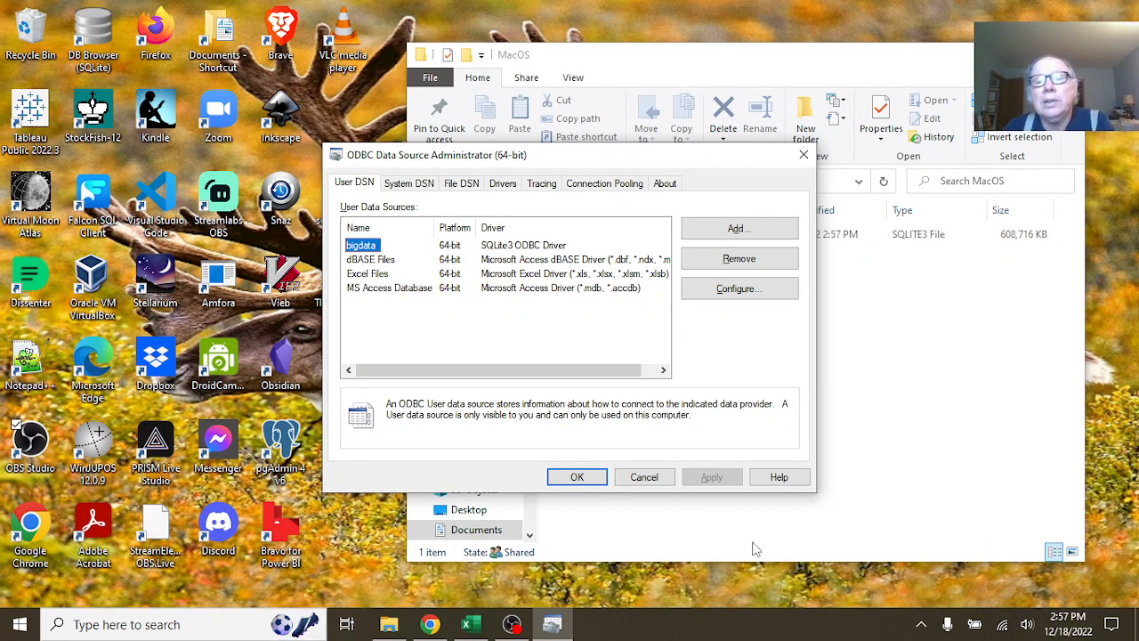
- Add a user data source with the SQLite3 ODBC Driver and name it BikeShare
left_click(782, 231)
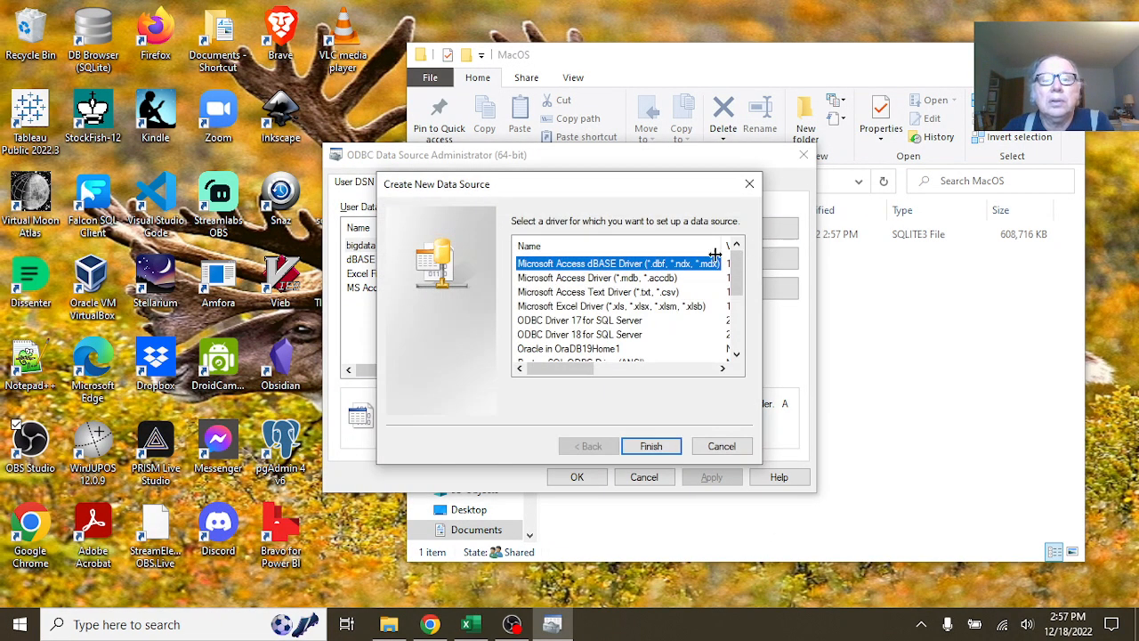
scroll(700, 281, "down", 3)
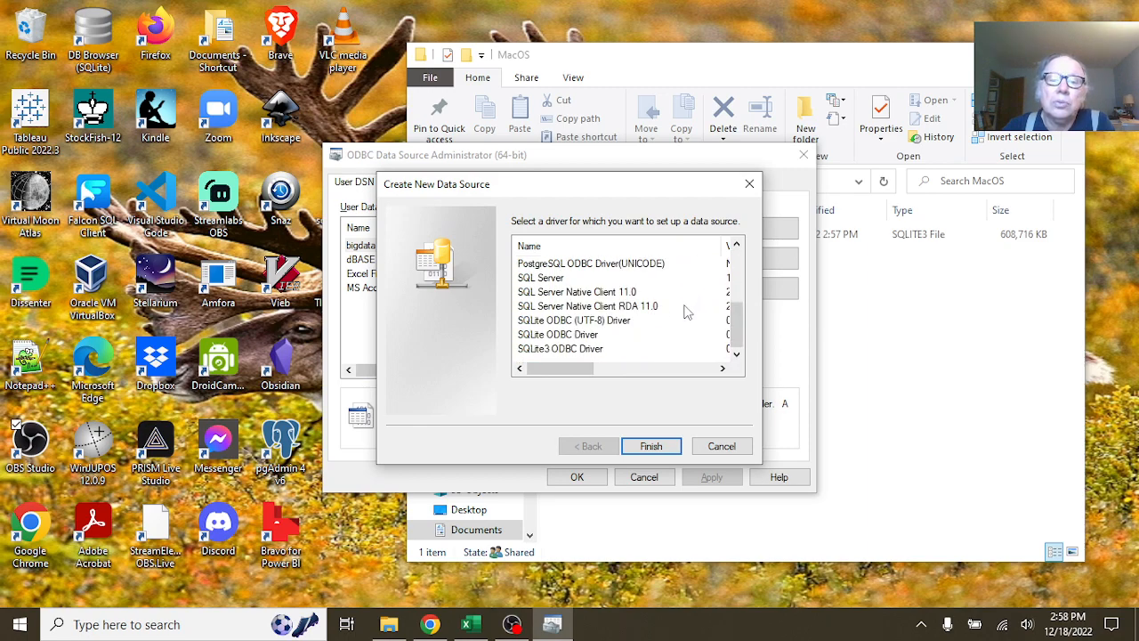
left_click(594, 350)
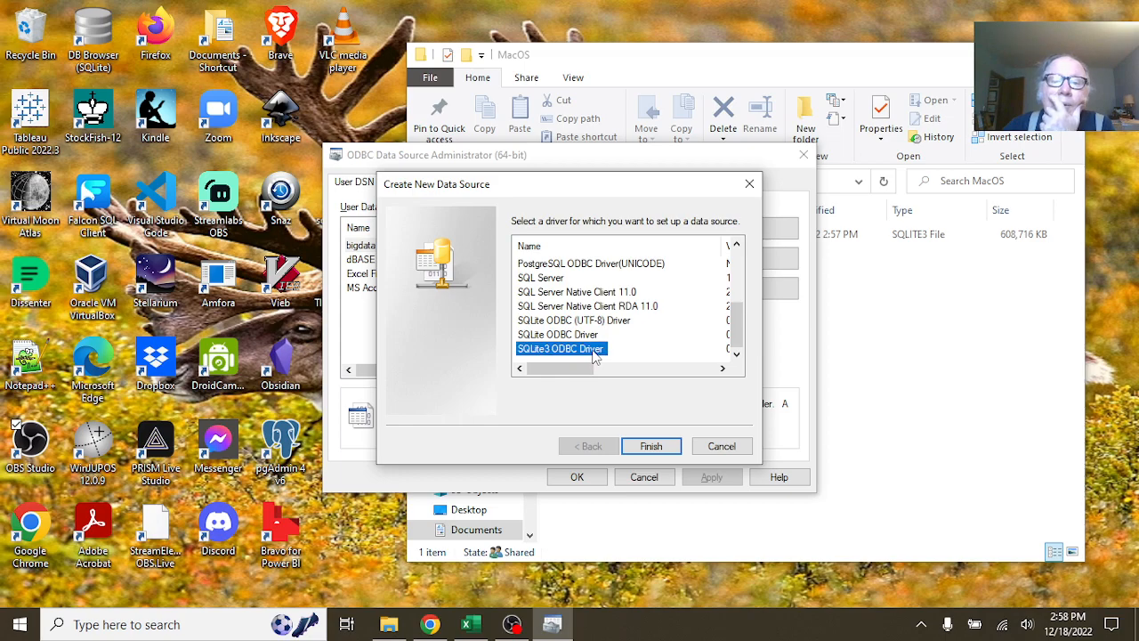
left_click(657, 445)
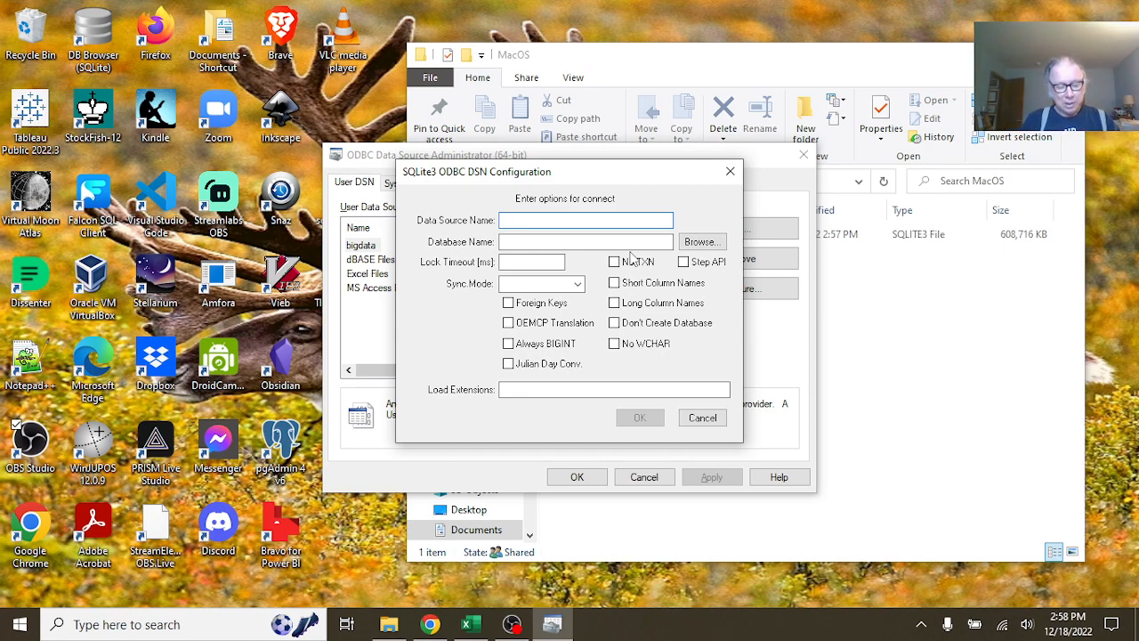
type("Bi")
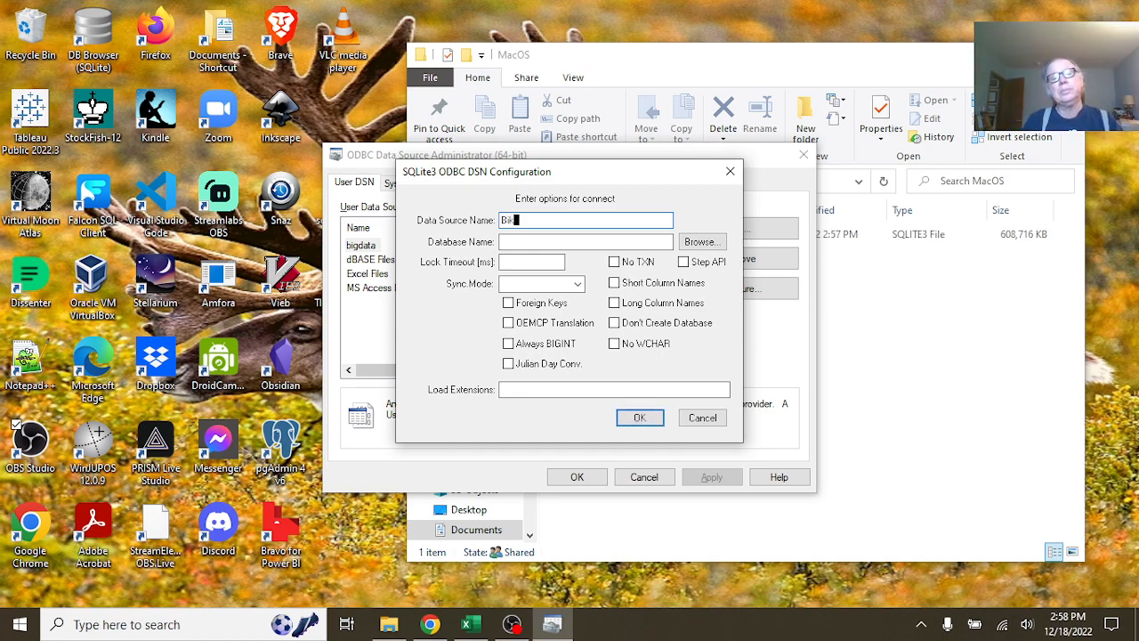
type("keShare")
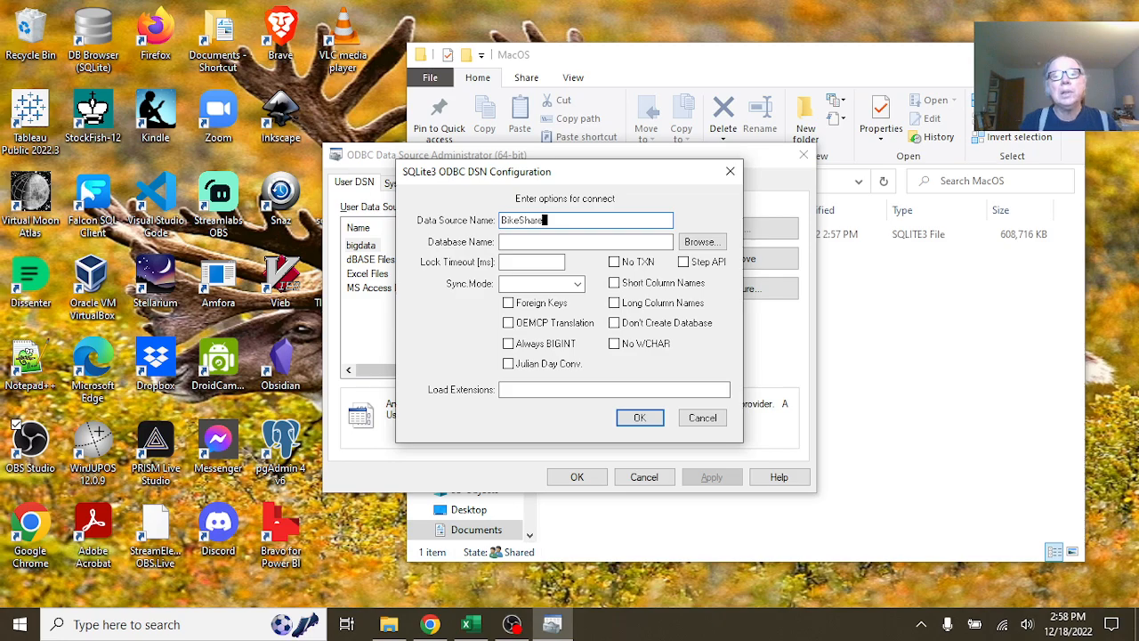
- Set the BikeShare data source's database to cyslistic_bikeshare.sqlite3 in Documents\MacOS, then save it and close the ODBC administrator
left_click(698, 242)
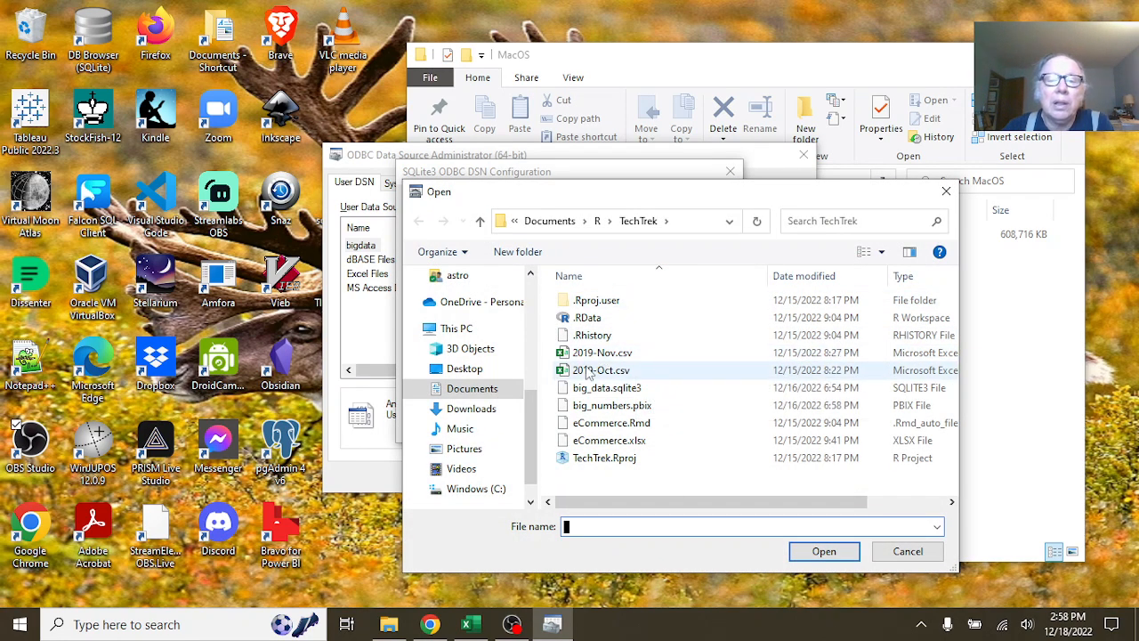
left_click_drag(536, 413, 534, 354)
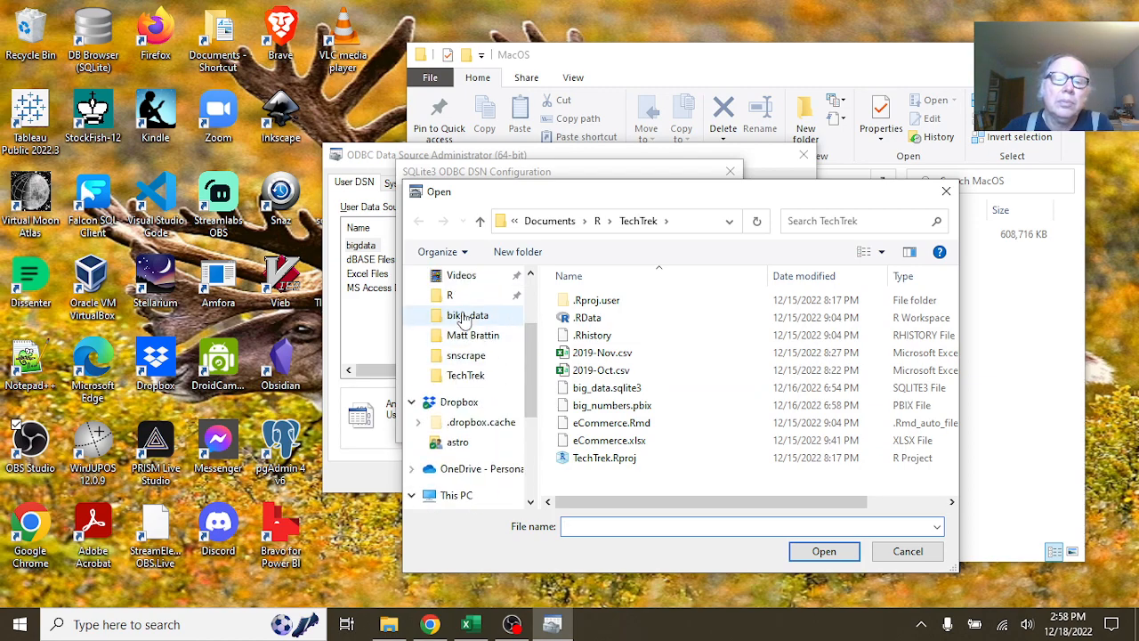
scroll(465, 326, "up", 3)
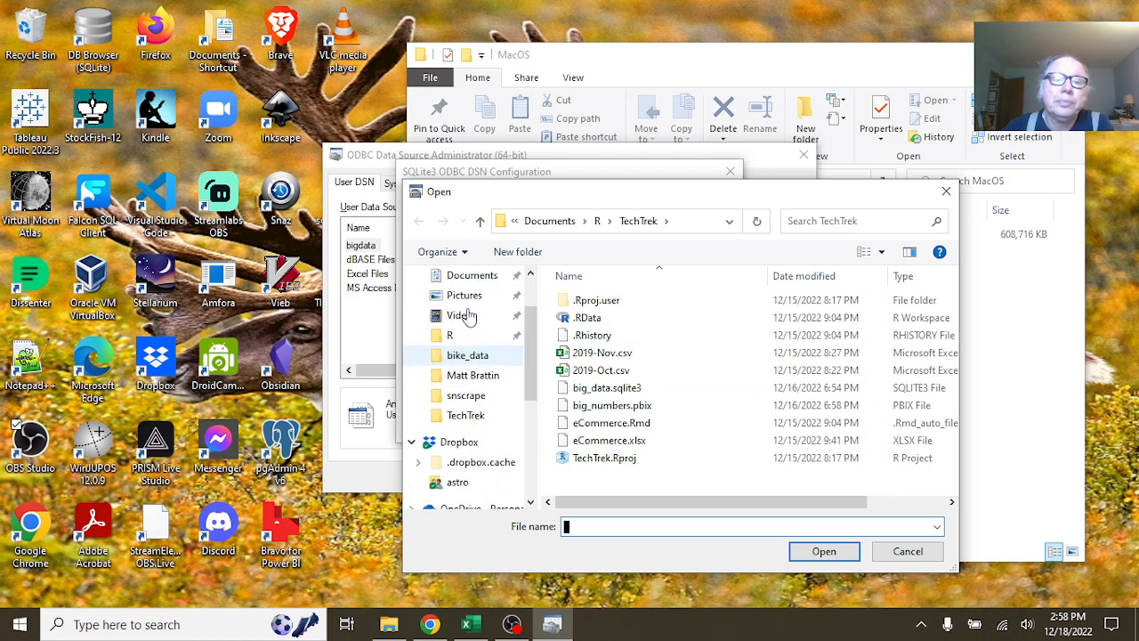
left_click(471, 300)
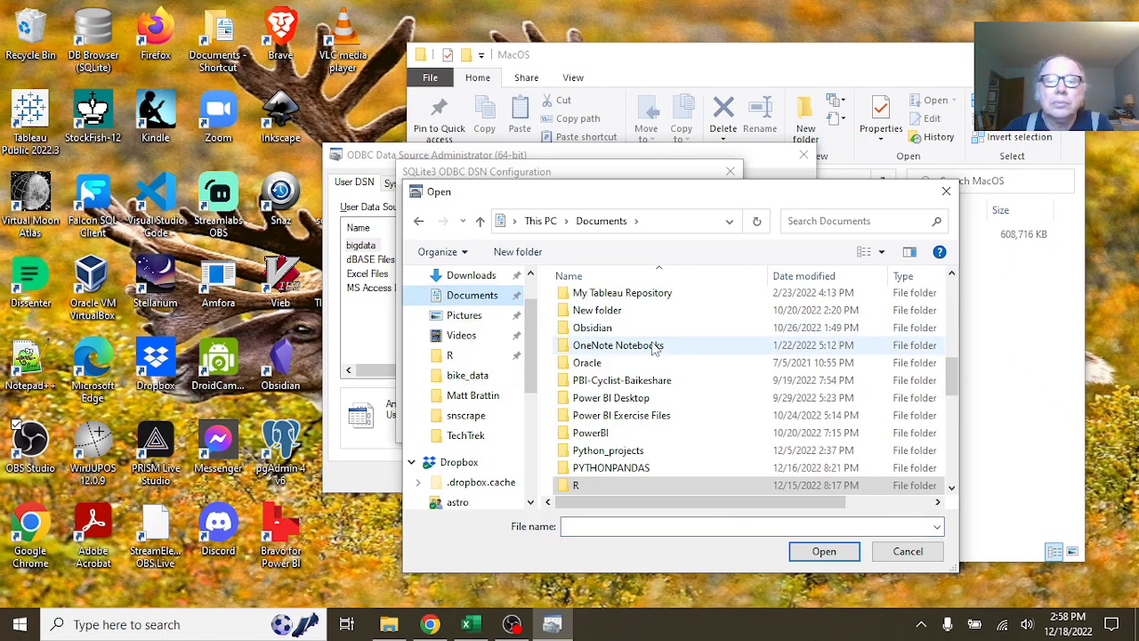
scroll(654, 343, "down", 3)
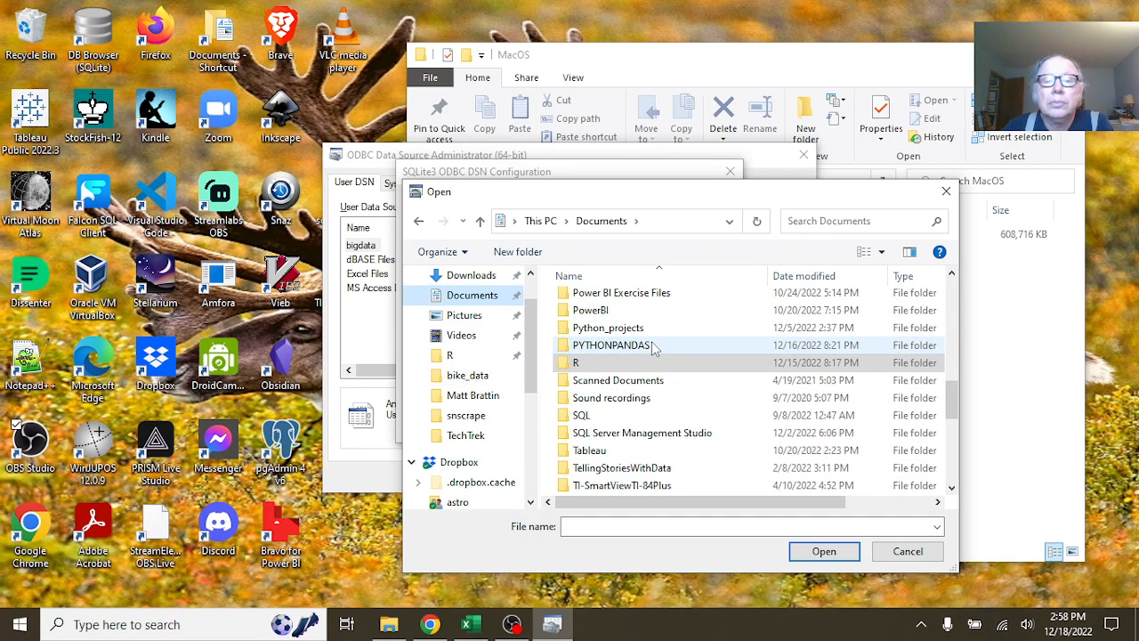
scroll(654, 347, "down", 3)
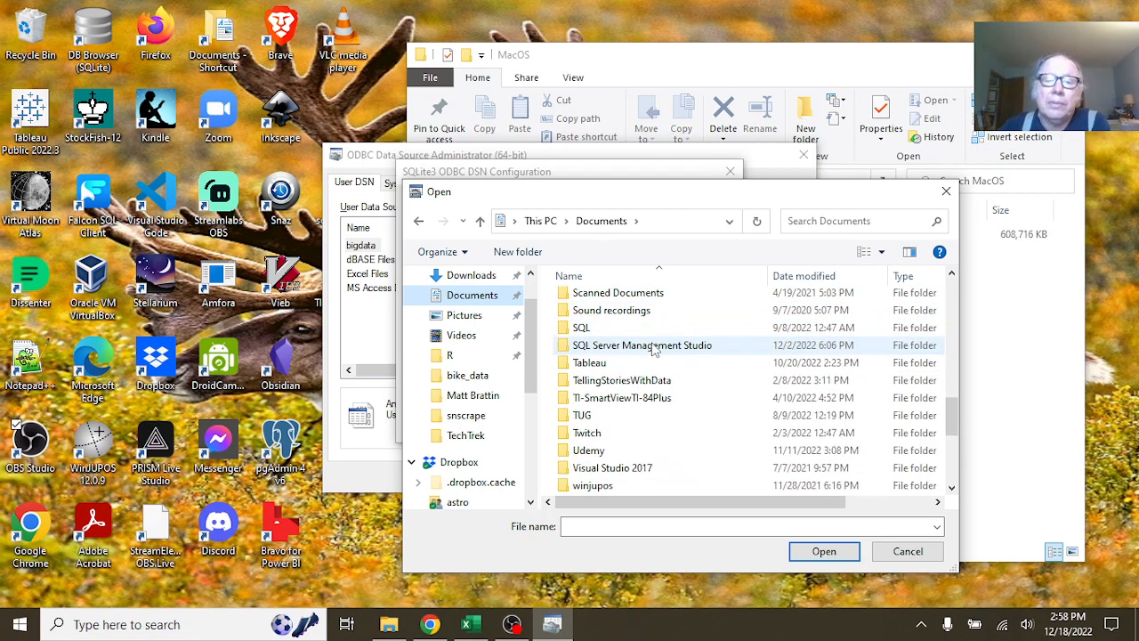
scroll(654, 348, "up", 3)
scroll(654, 349, "up", 4)
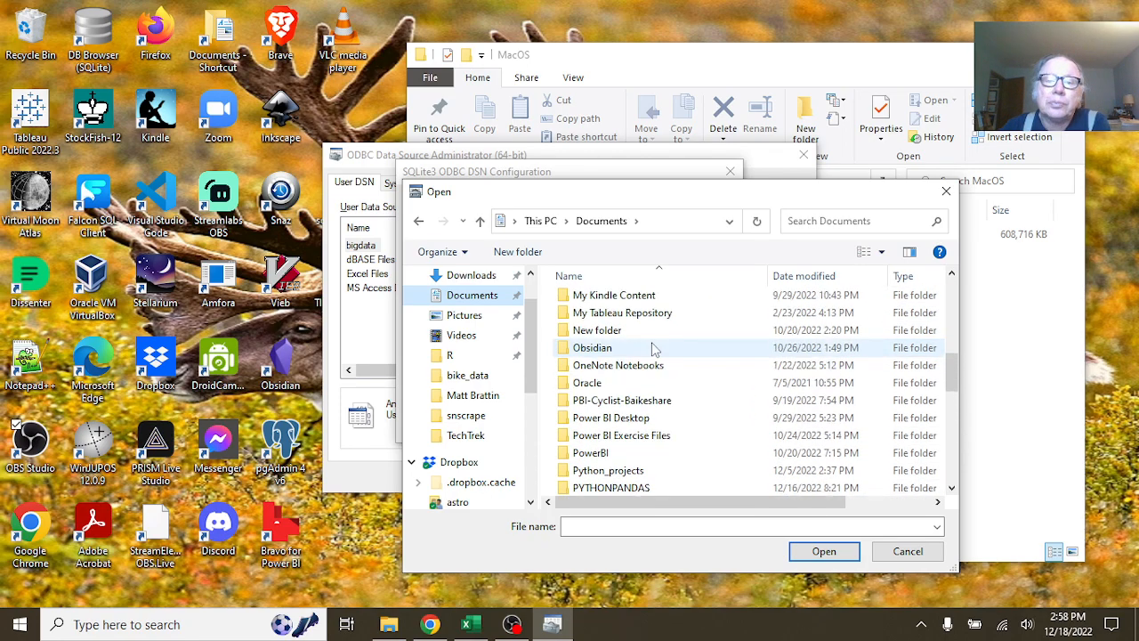
scroll(655, 349, "up", 1)
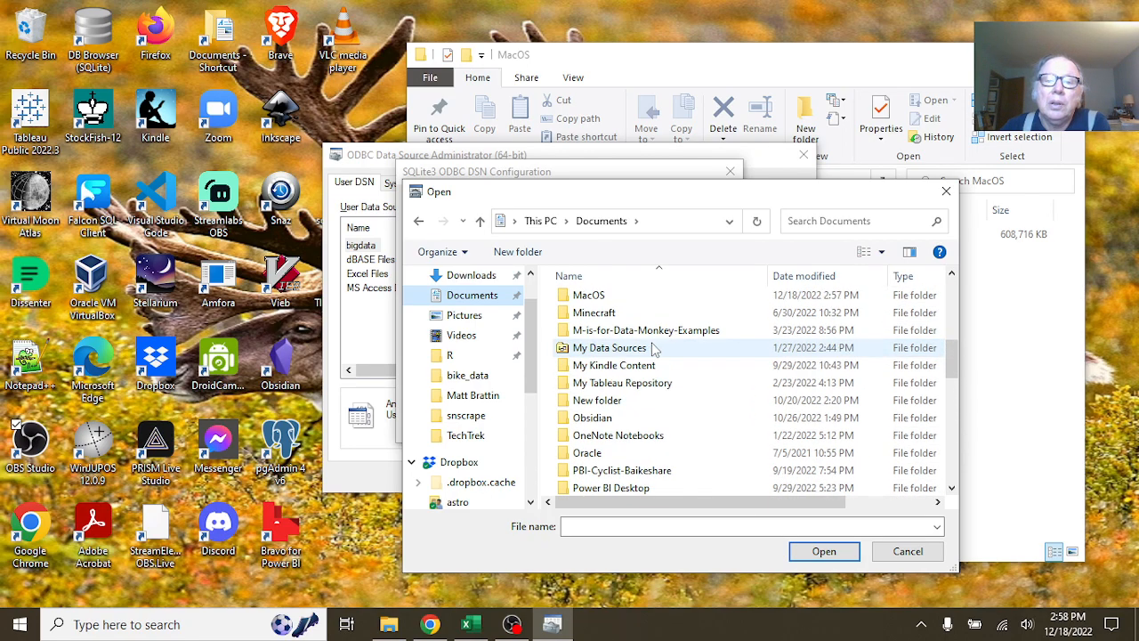
double_click(601, 295)
left_click(608, 305)
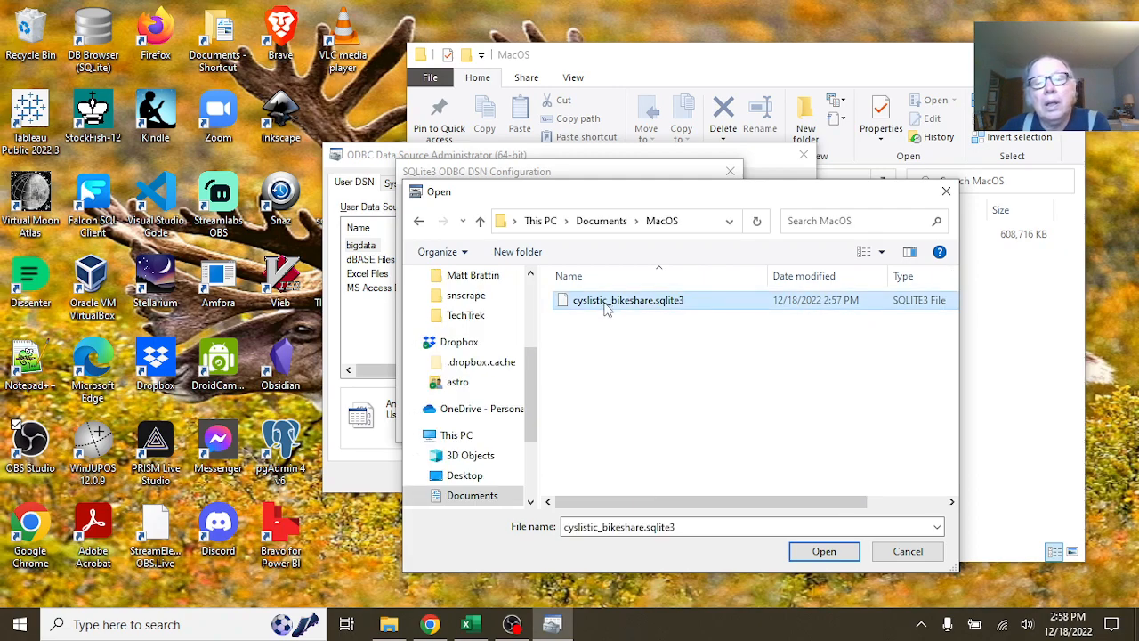
left_click(811, 553)
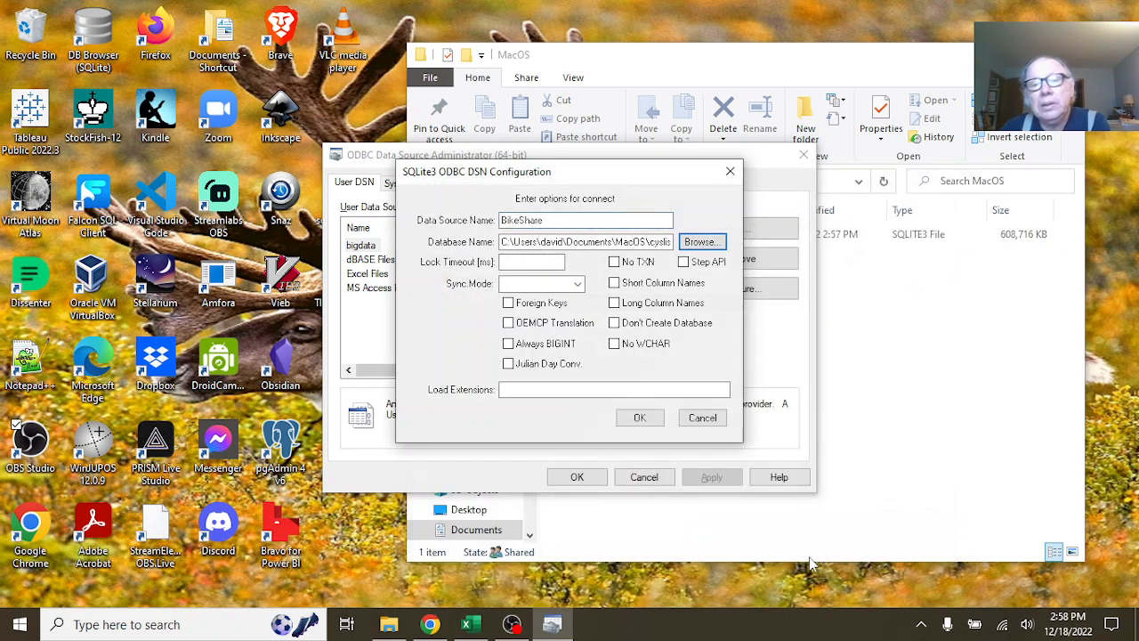
left_click(651, 424)
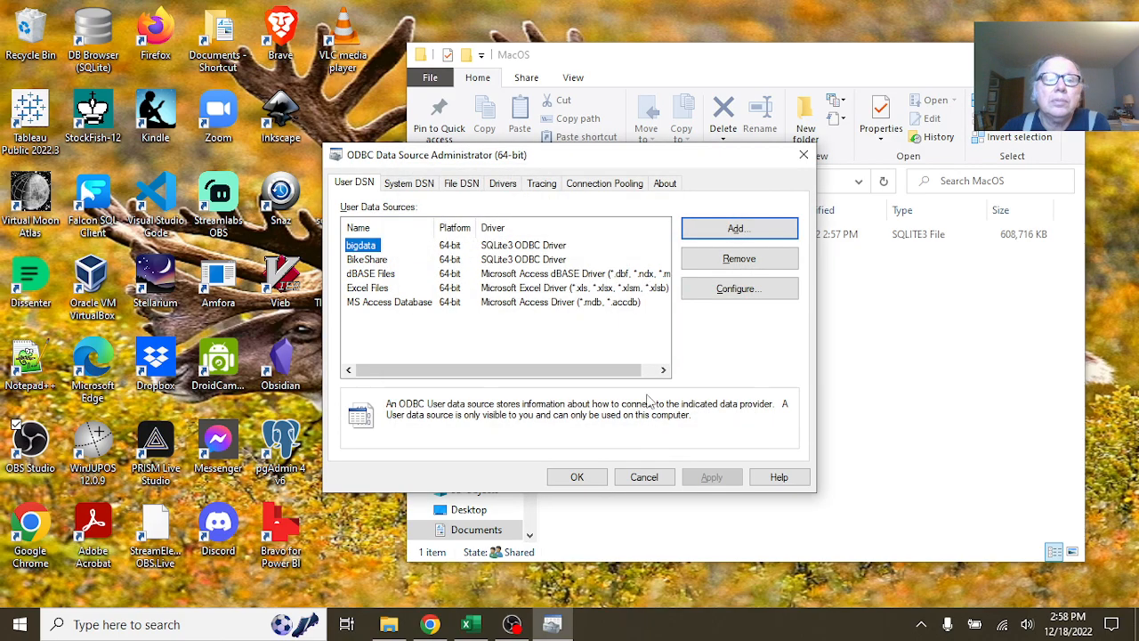
left_click(587, 481)
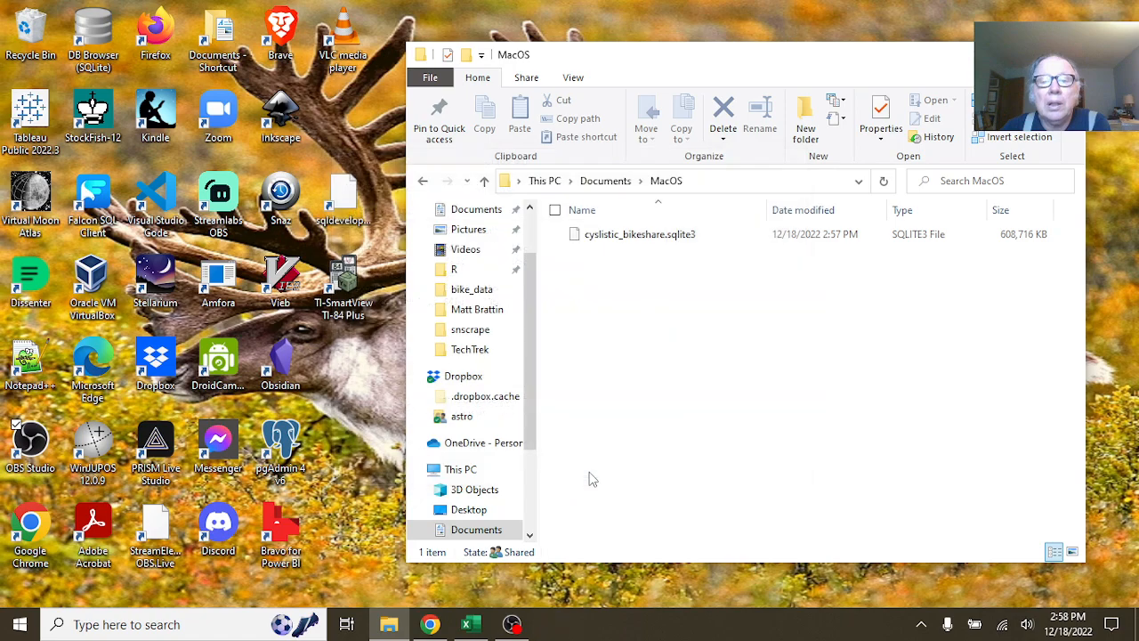
- Switch to Excel and start a data import from ODBC in the blank workbook
left_click(474, 628)
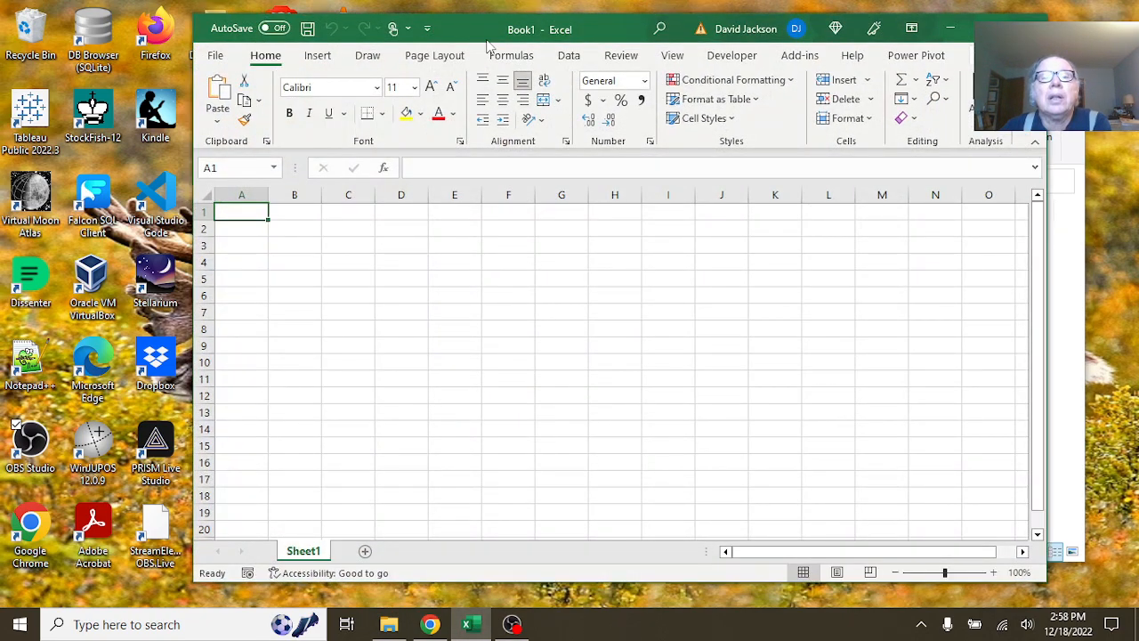
left_click_drag(624, 31, 552, 34)
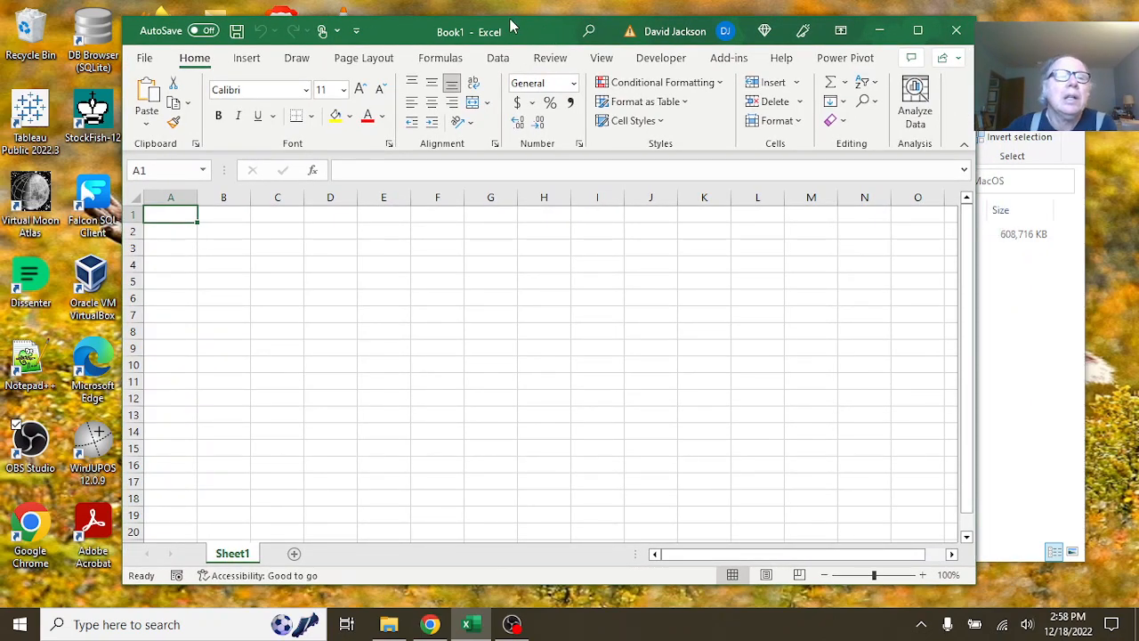
left_click(500, 58)
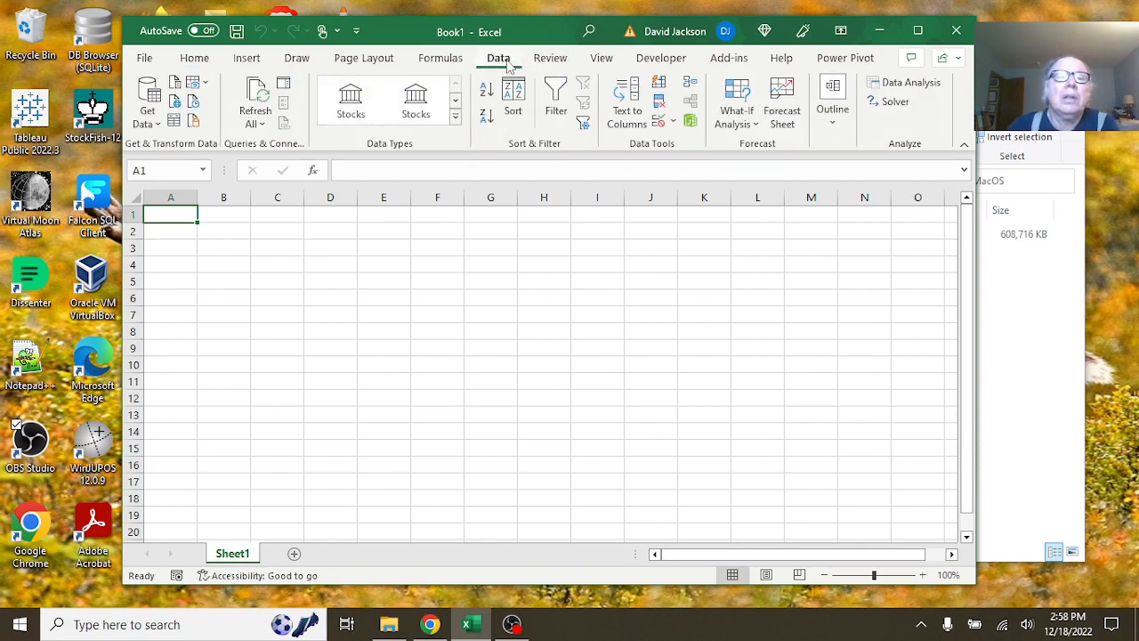
left_click(153, 130)
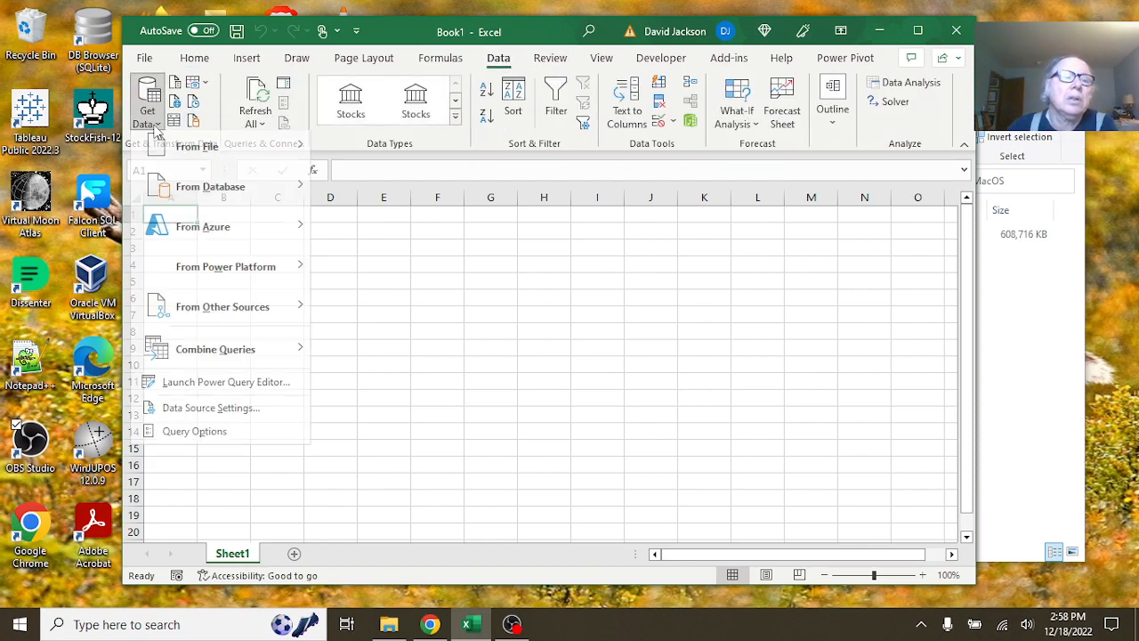
mouse_move(228, 266)
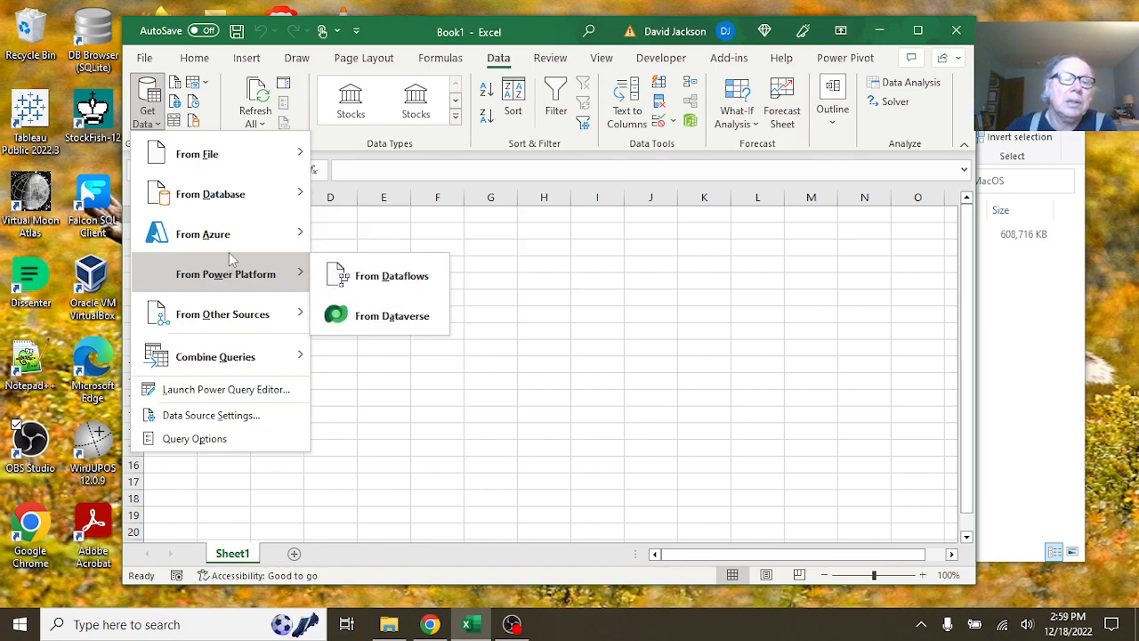
mouse_move(236, 214)
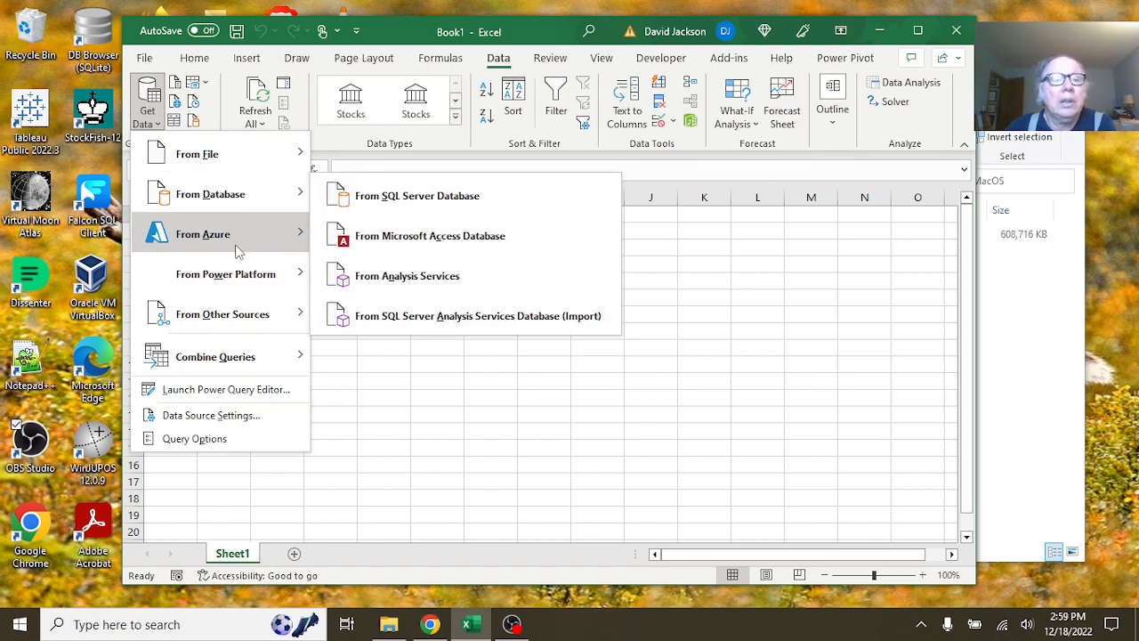
mouse_move(244, 331)
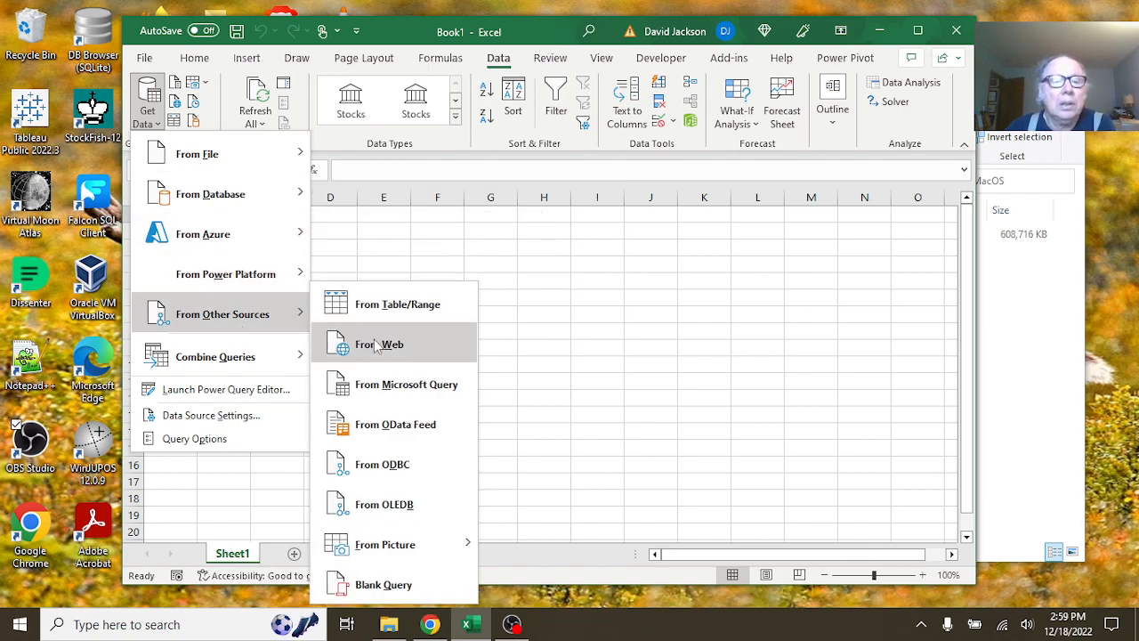
left_click(392, 468)
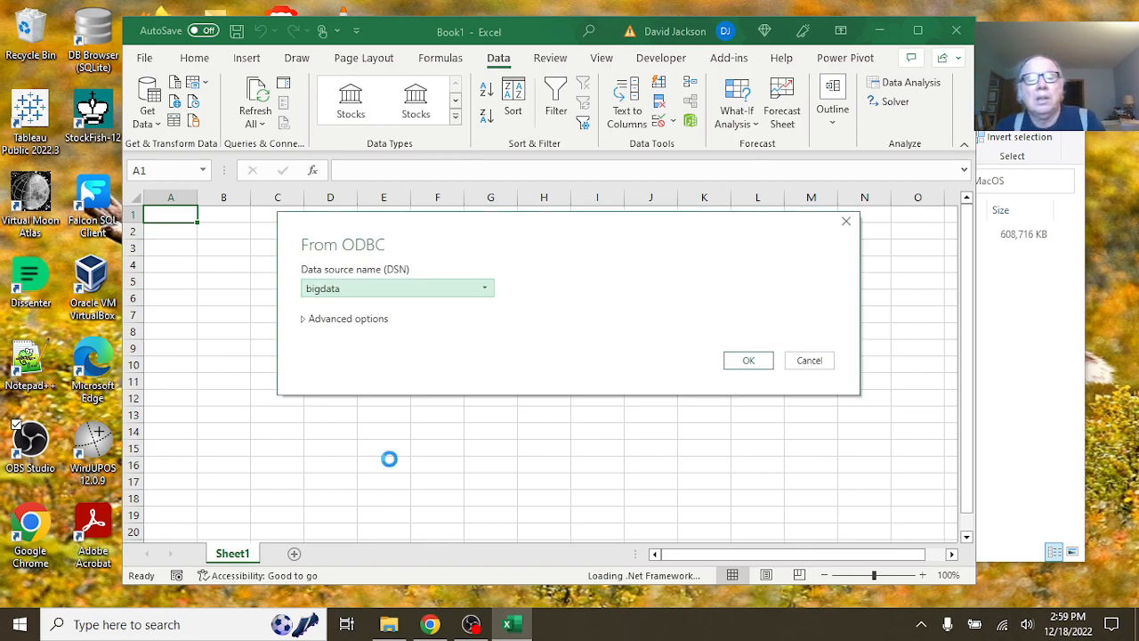
- Choose BikeShare as the data source name and connect using the current Windows credentials
left_click(489, 293)
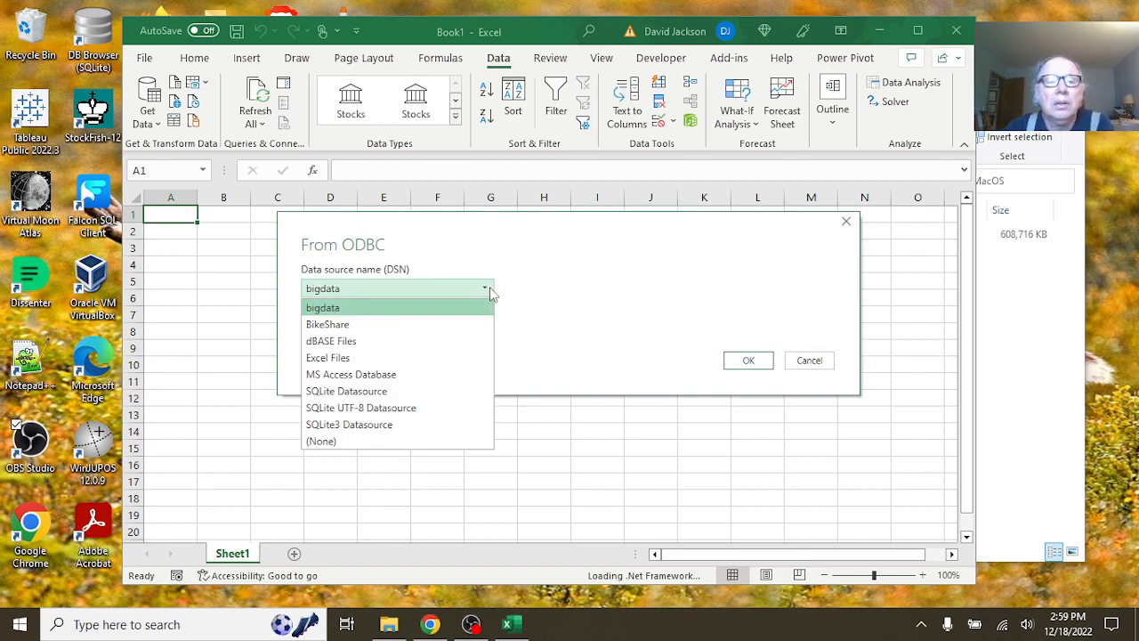
left_click(442, 326)
left_click(748, 366)
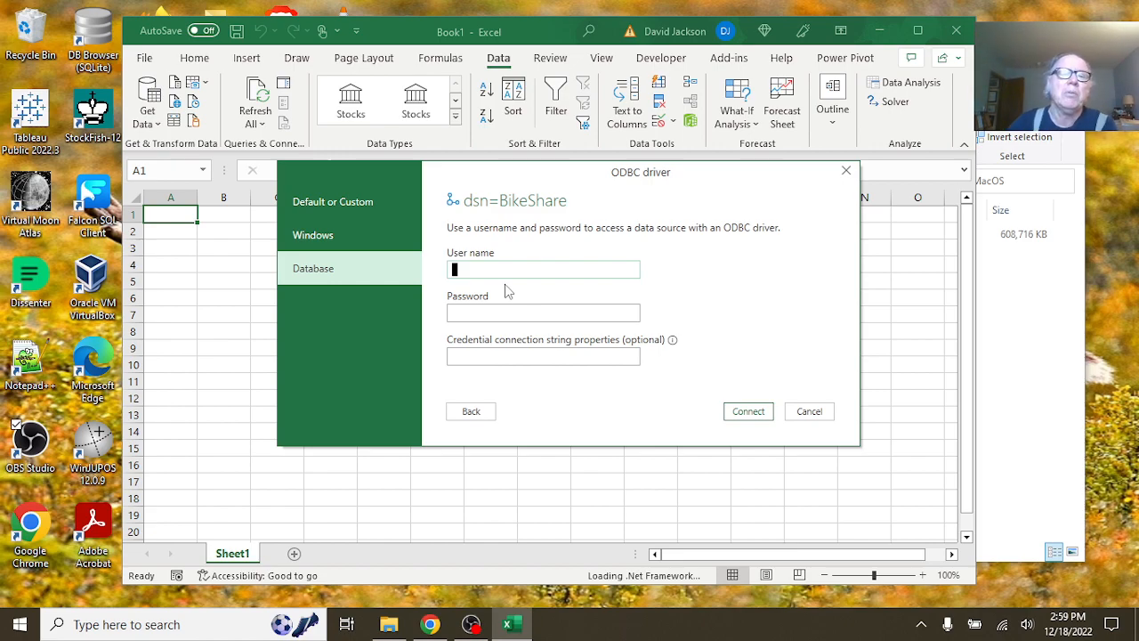
left_click(312, 244)
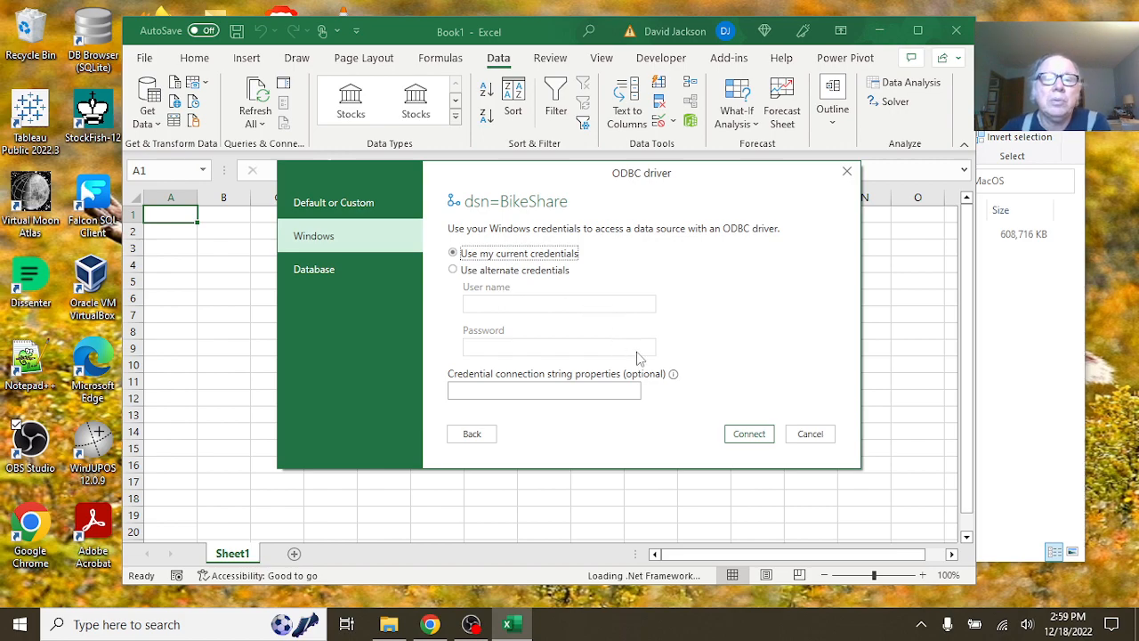
left_click(750, 434)
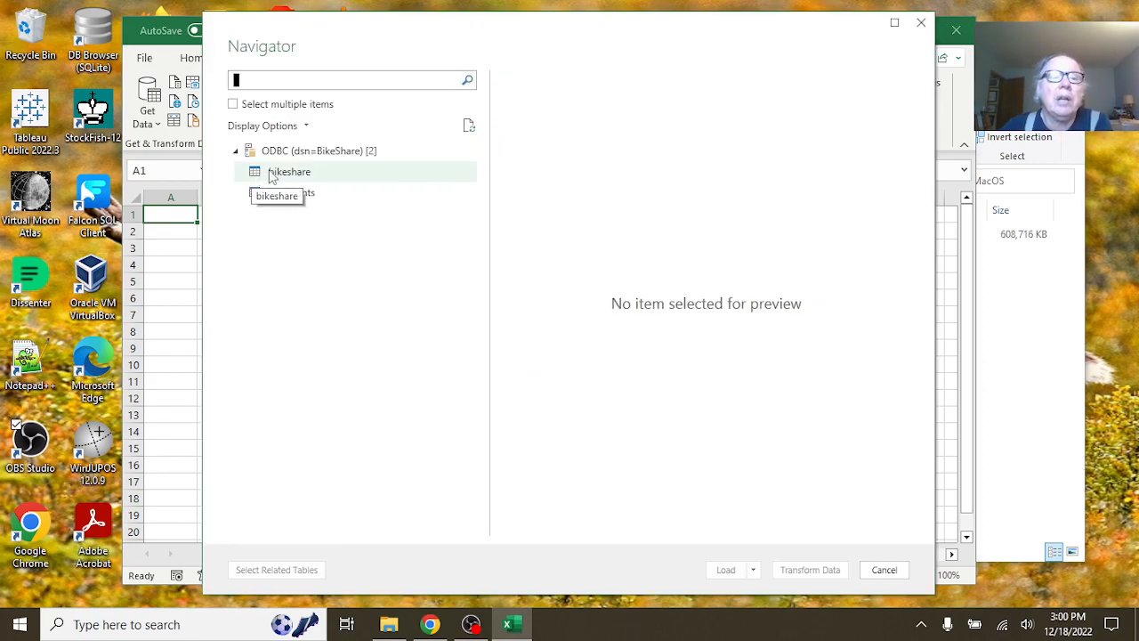
- Preview the bikeshare and ridecounts tables and open ridecounts for transformation in the Power Query Editor
left_click(267, 175)
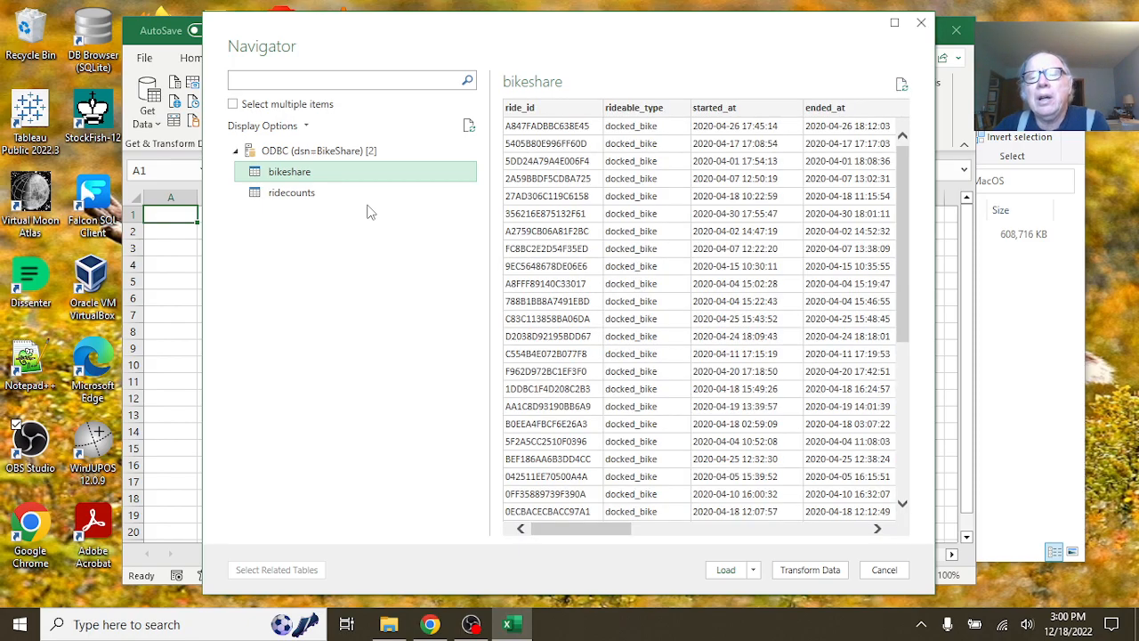
left_click(287, 196)
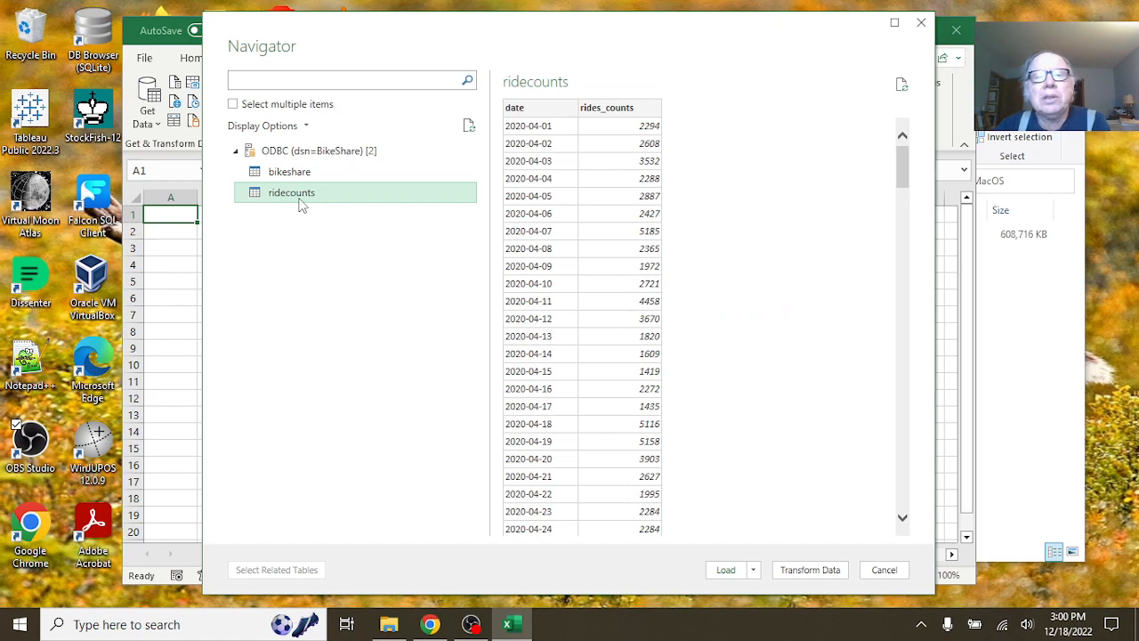
left_click(799, 571)
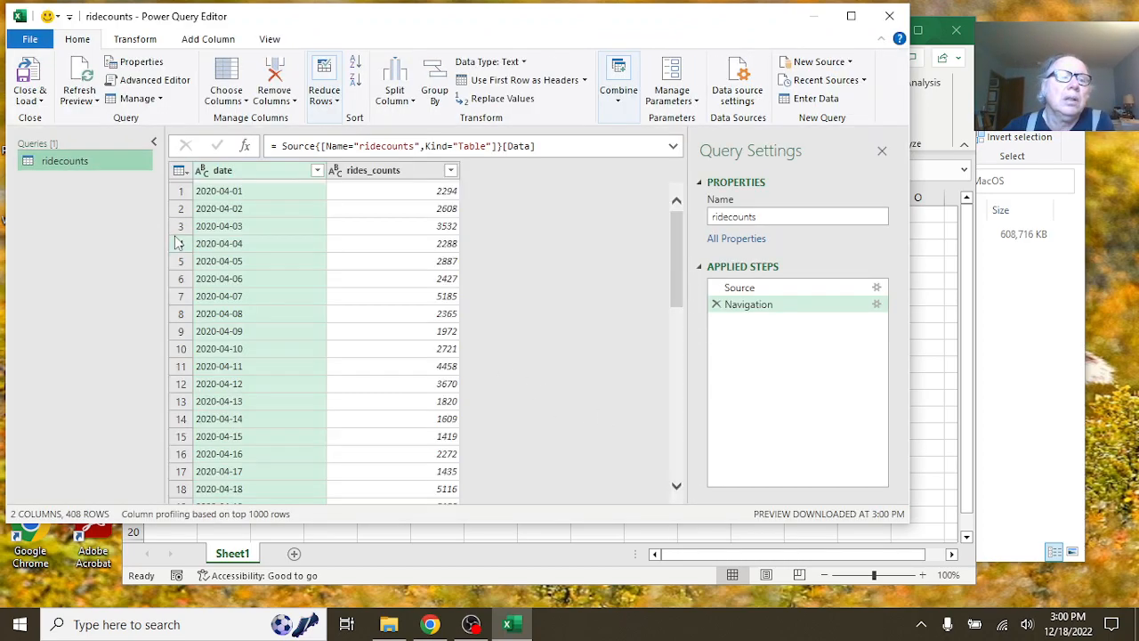
- Change the data type of the date column in the ridecounts query to Date
left_click(252, 174)
right_click(252, 173)
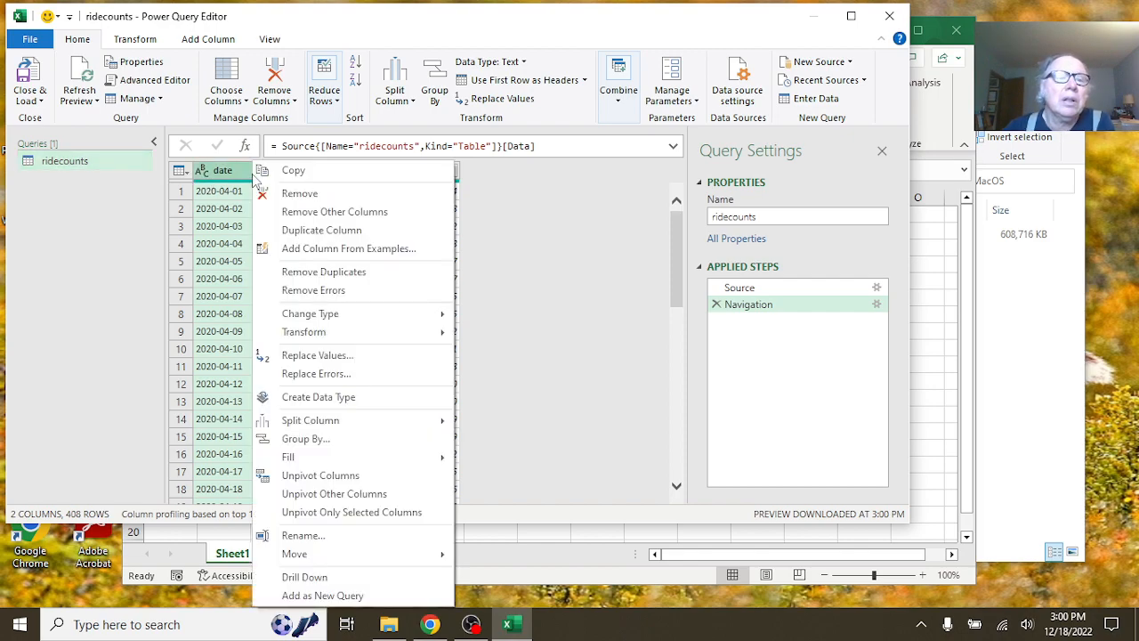
mouse_move(391, 313)
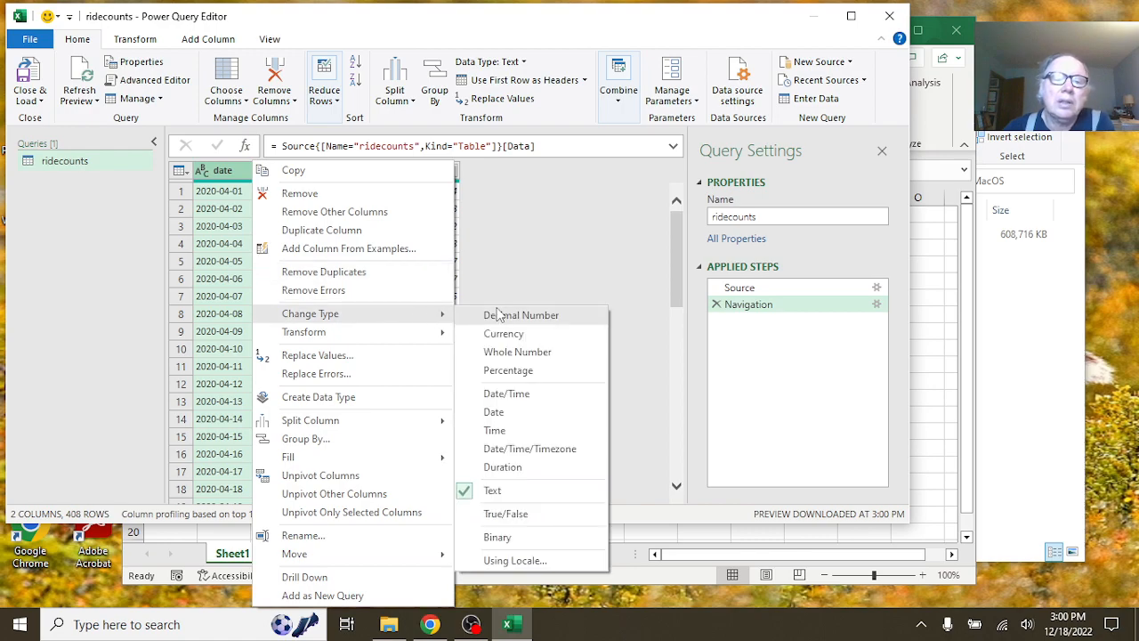
left_click(534, 411)
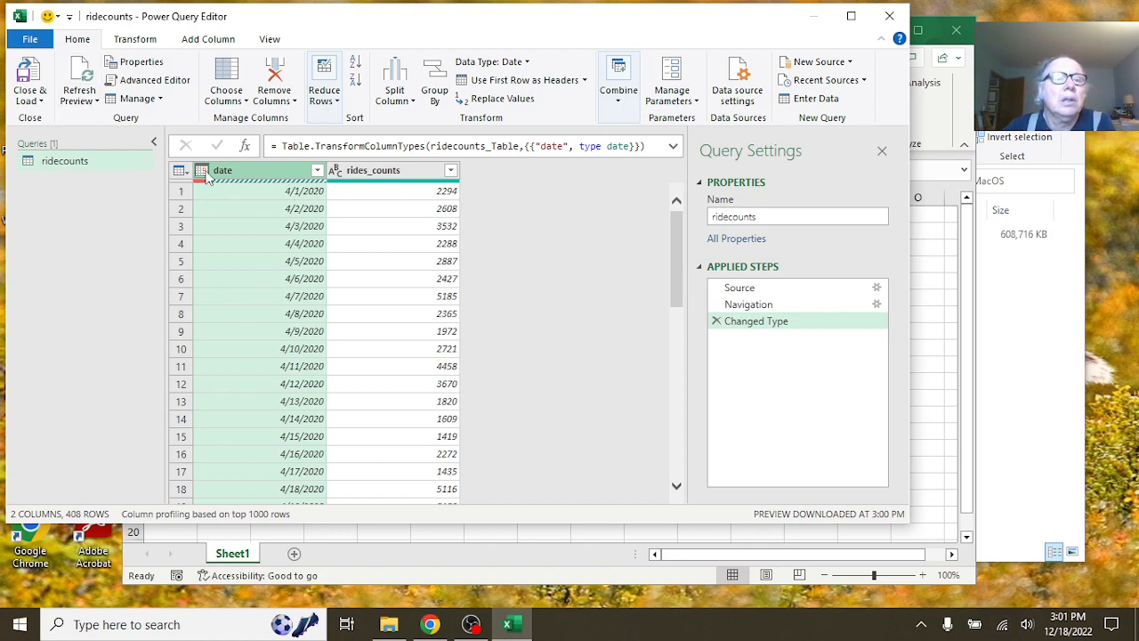
- Close the query and load it as a table on a new worksheet, then look through the loaded rows
left_click(41, 99)
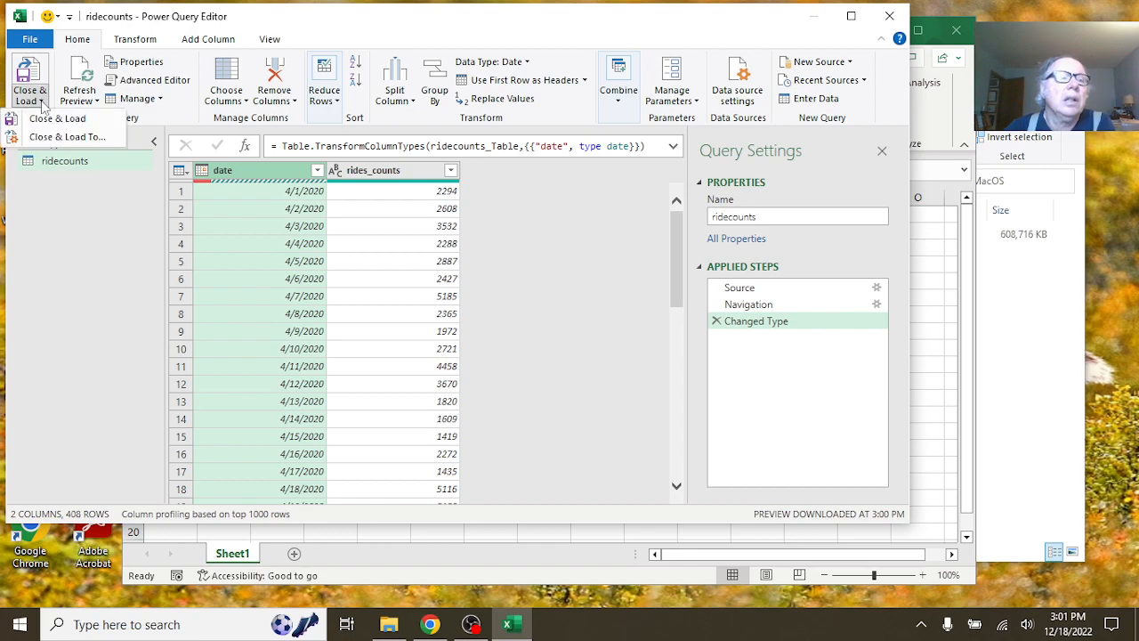
left_click(55, 138)
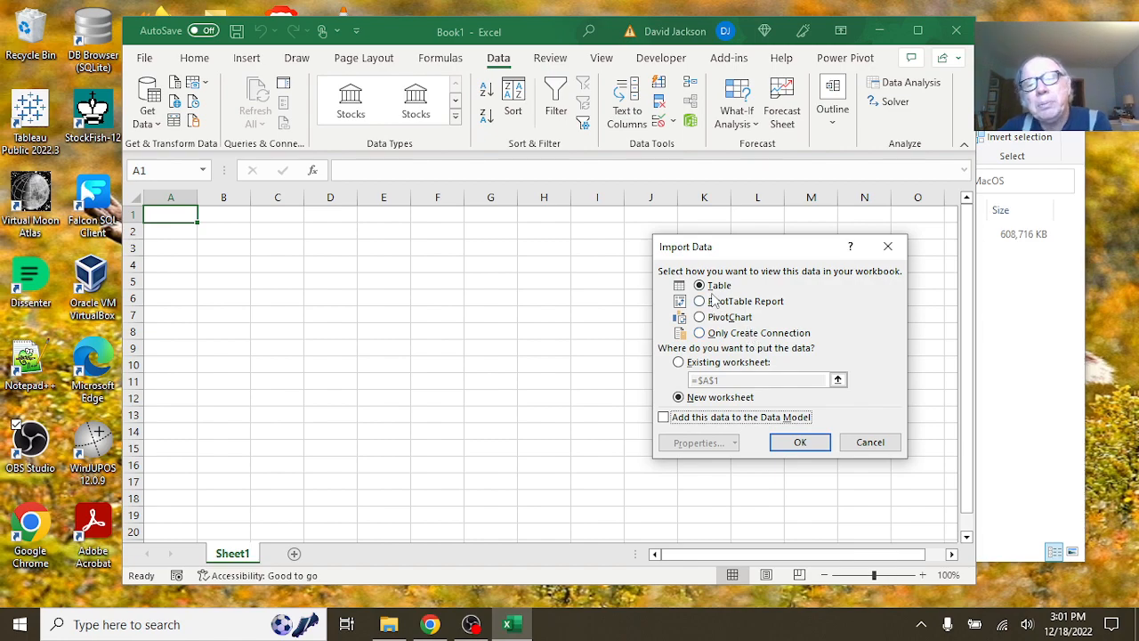
left_click(800, 447)
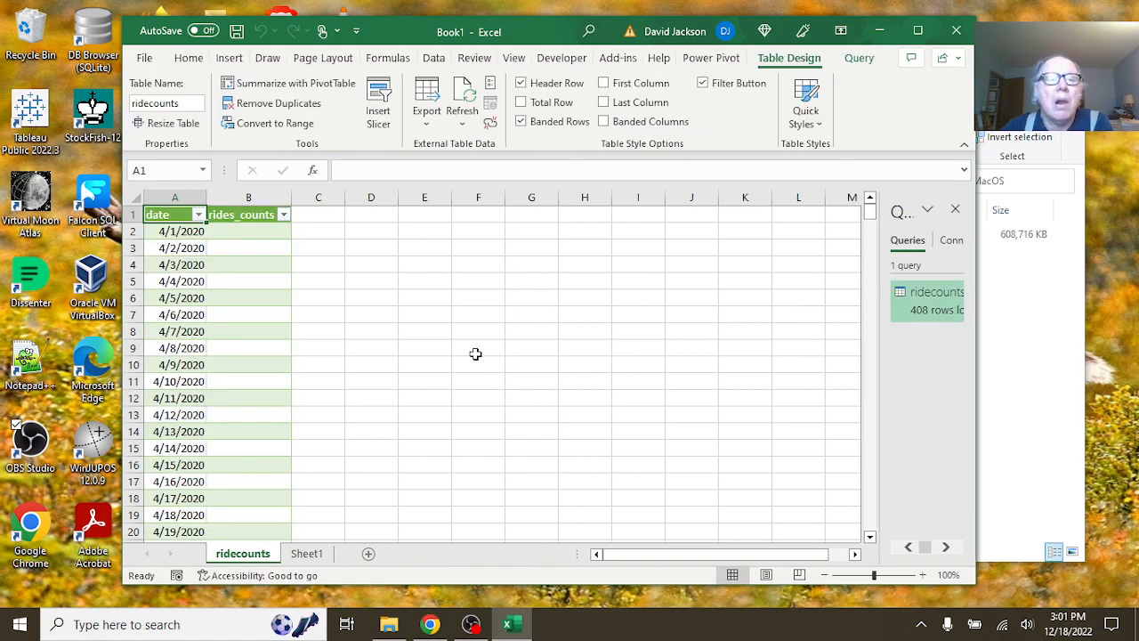
scroll(248, 311, "down", 7)
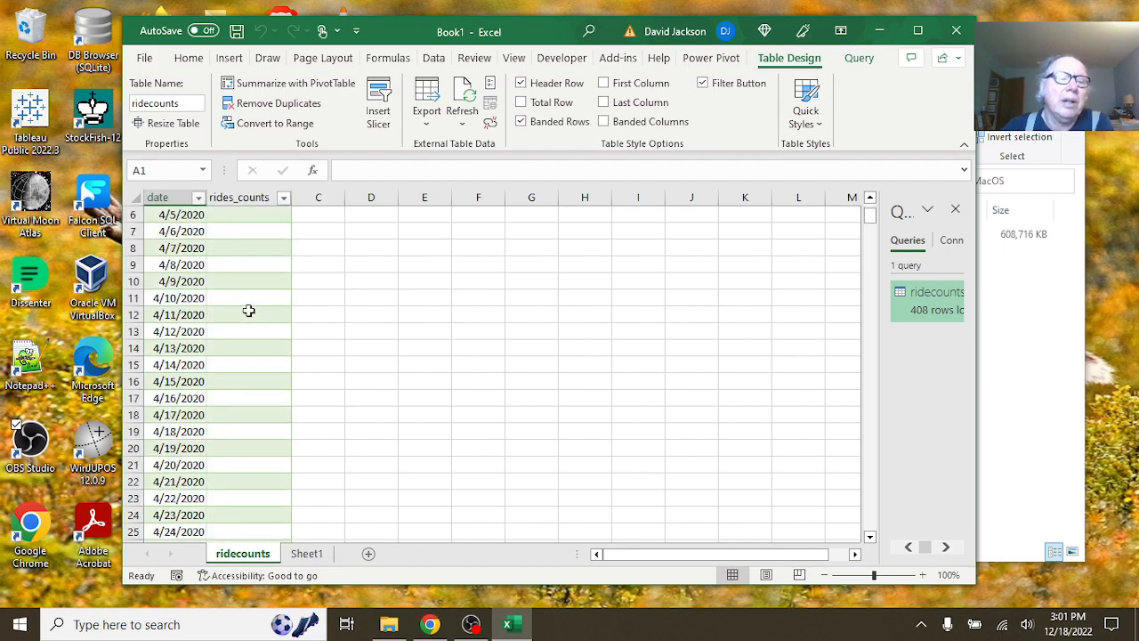
scroll(248, 310, "up", 7)
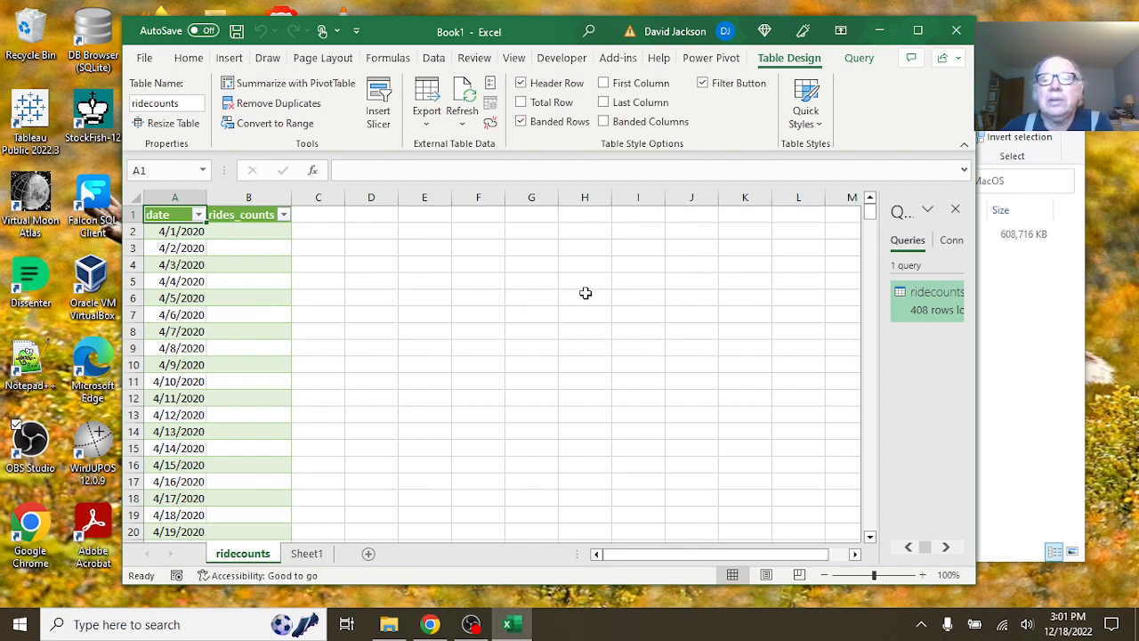
- Close the queries pane and check the filter values of the rides_counts column
left_click(955, 208)
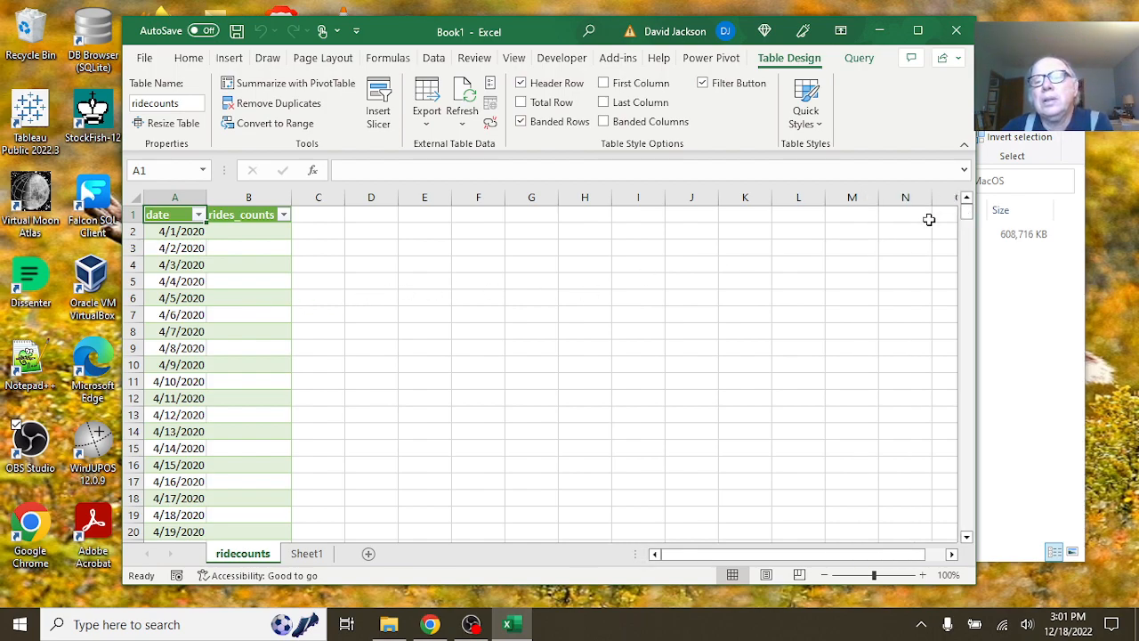
left_click(283, 215)
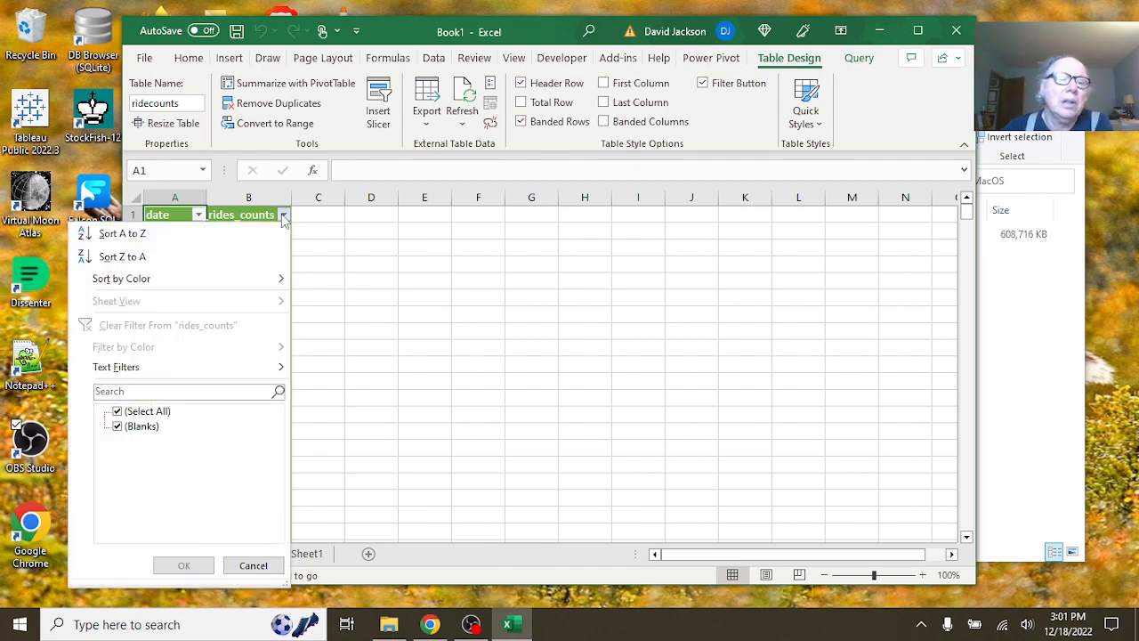
left_click(417, 293)
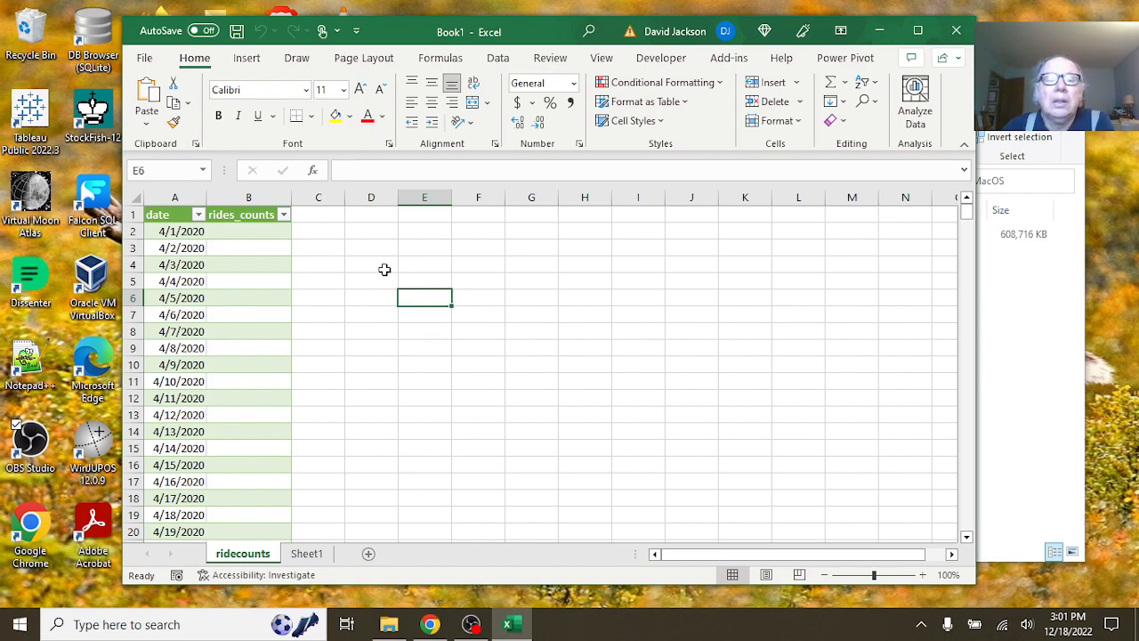
- Delete the ridecounts worksheet from the workbook
right_click(239, 557)
left_click(333, 350)
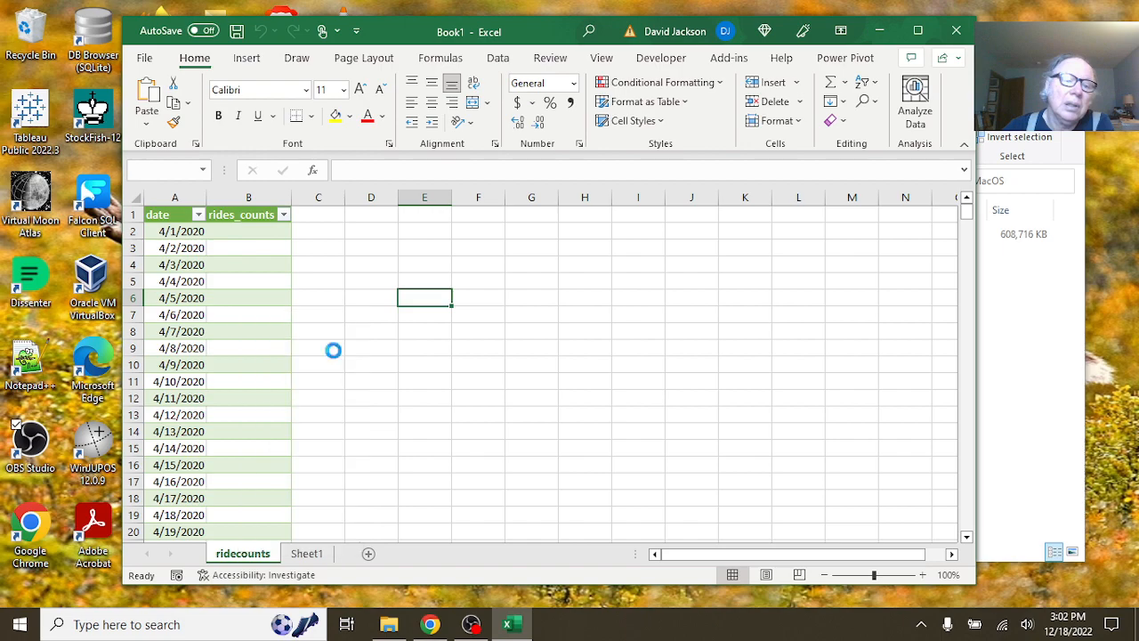
left_click(540, 359)
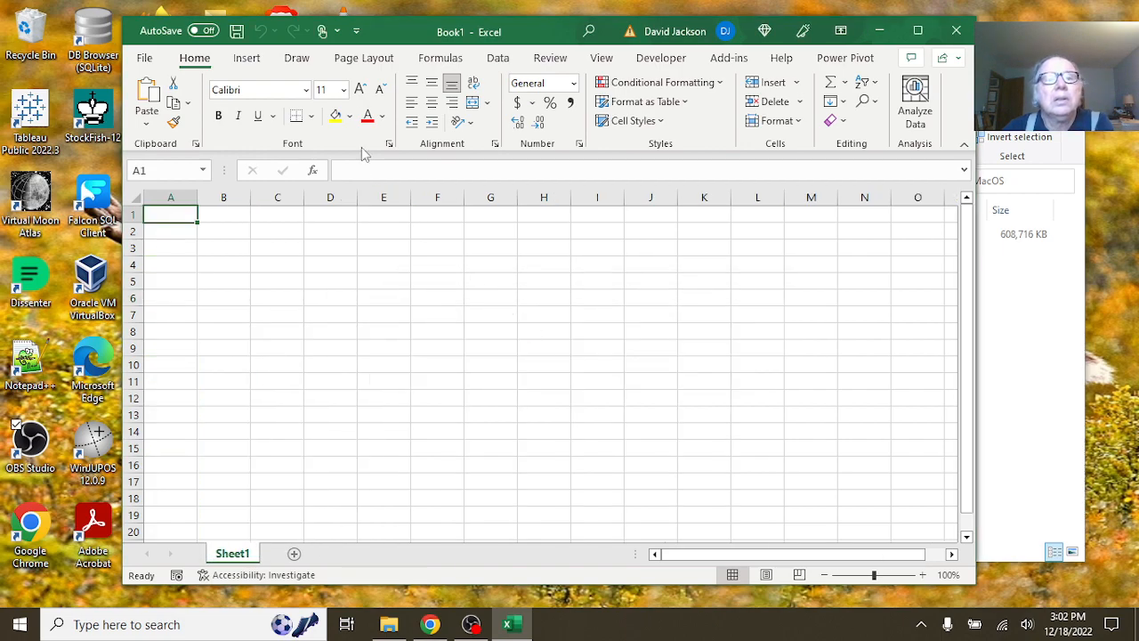
- Start a new ODBC import and connect to the BikeShare data source
left_click(498, 62)
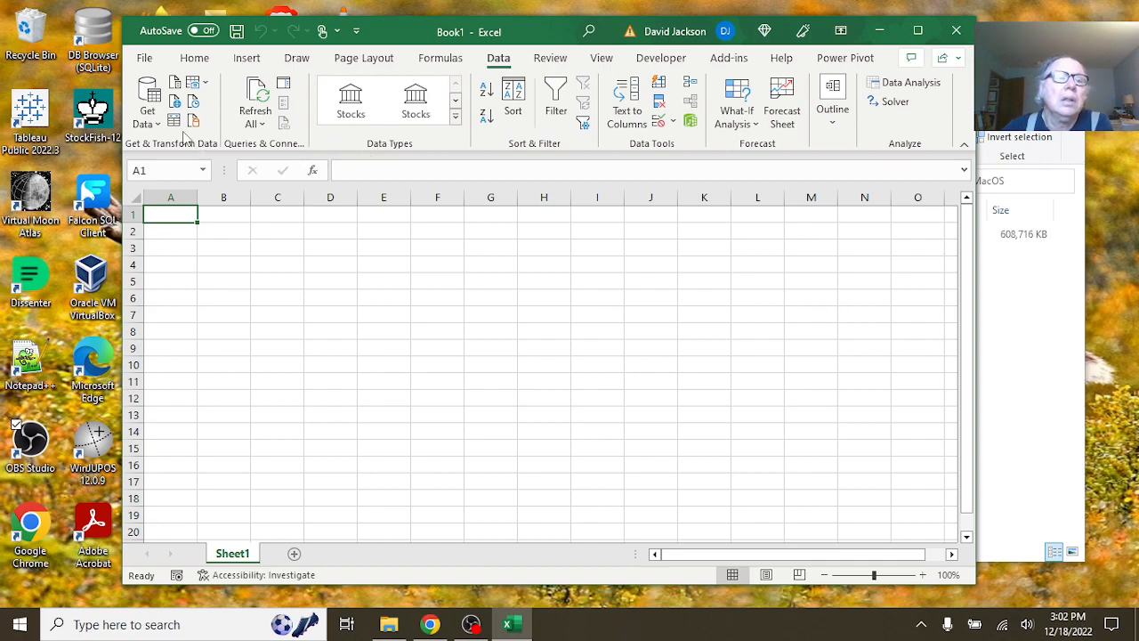
left_click(150, 116)
mouse_move(289, 320)
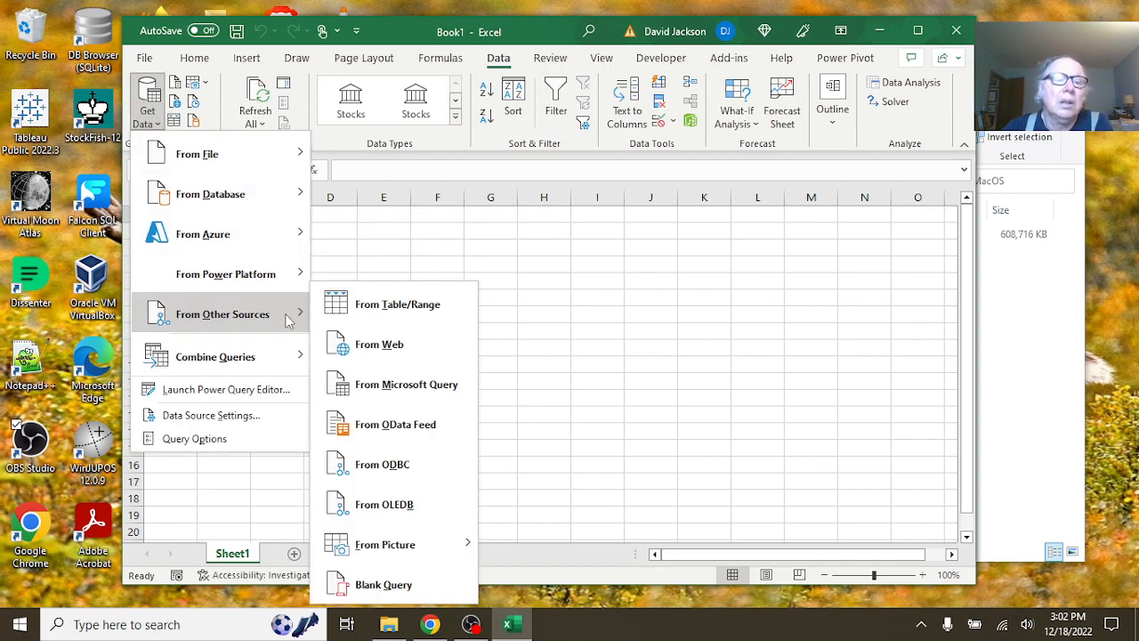
left_click(402, 479)
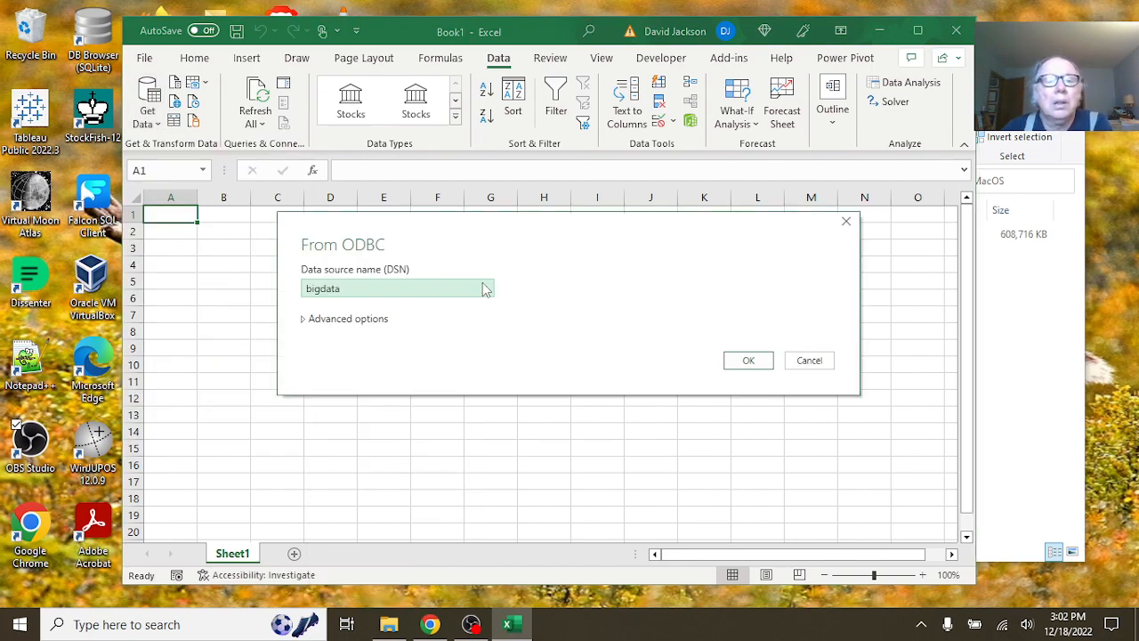
left_click(483, 287)
left_click(457, 327)
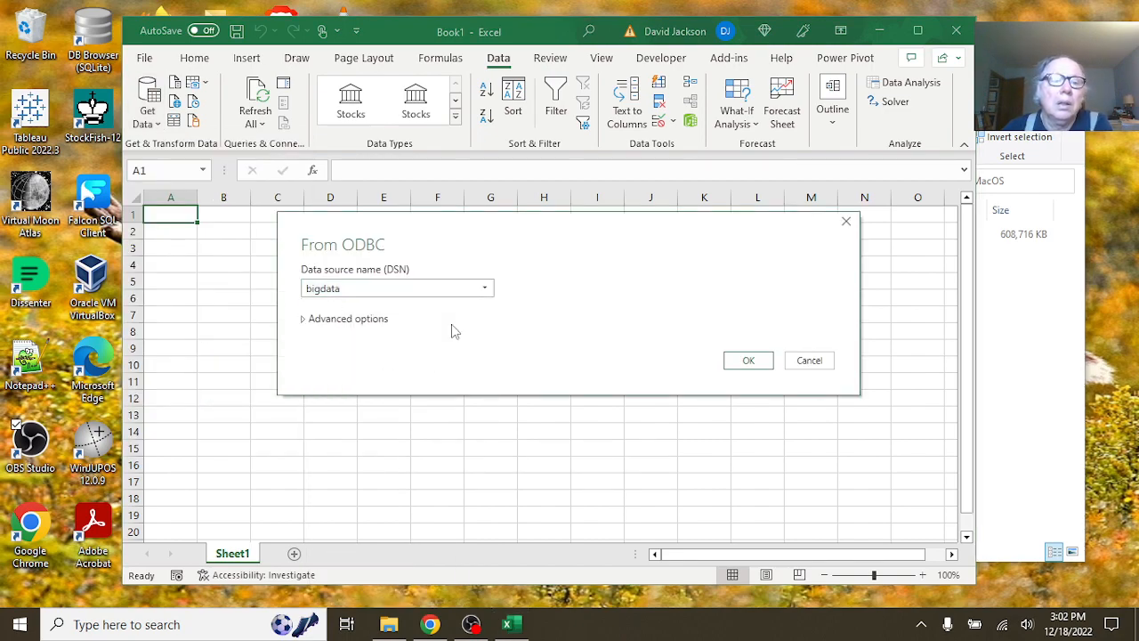
left_click(760, 362)
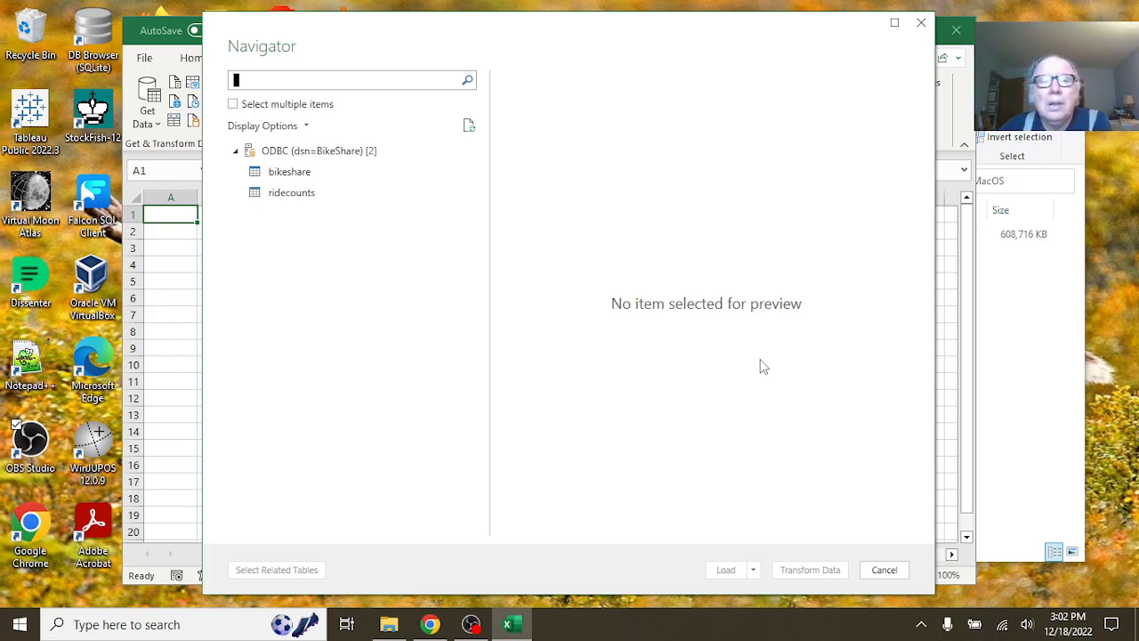
- Open the ridecounts table for transformation and compare the ridecounts and ridecounts (2) queries in the Power Query Editor
left_click(308, 196)
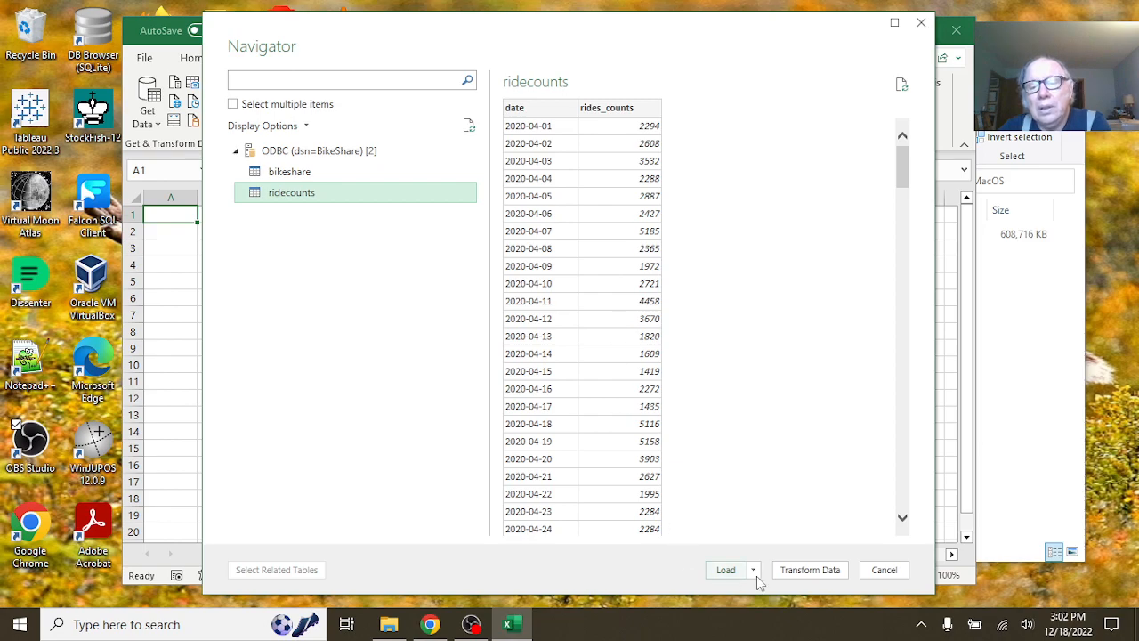
left_click(806, 573)
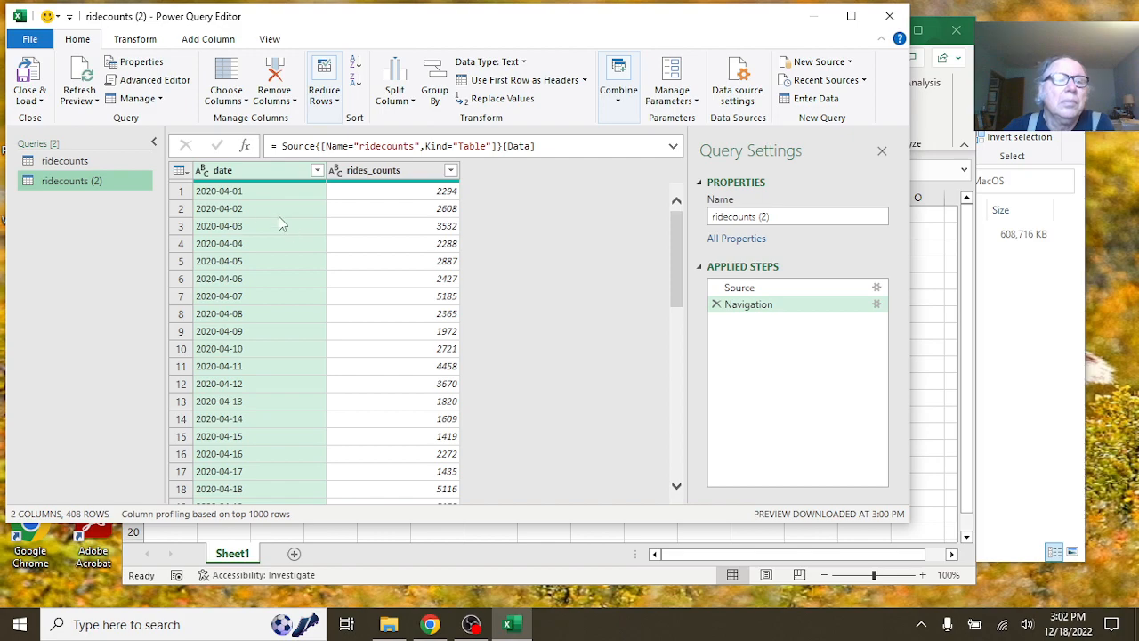
left_click(76, 161)
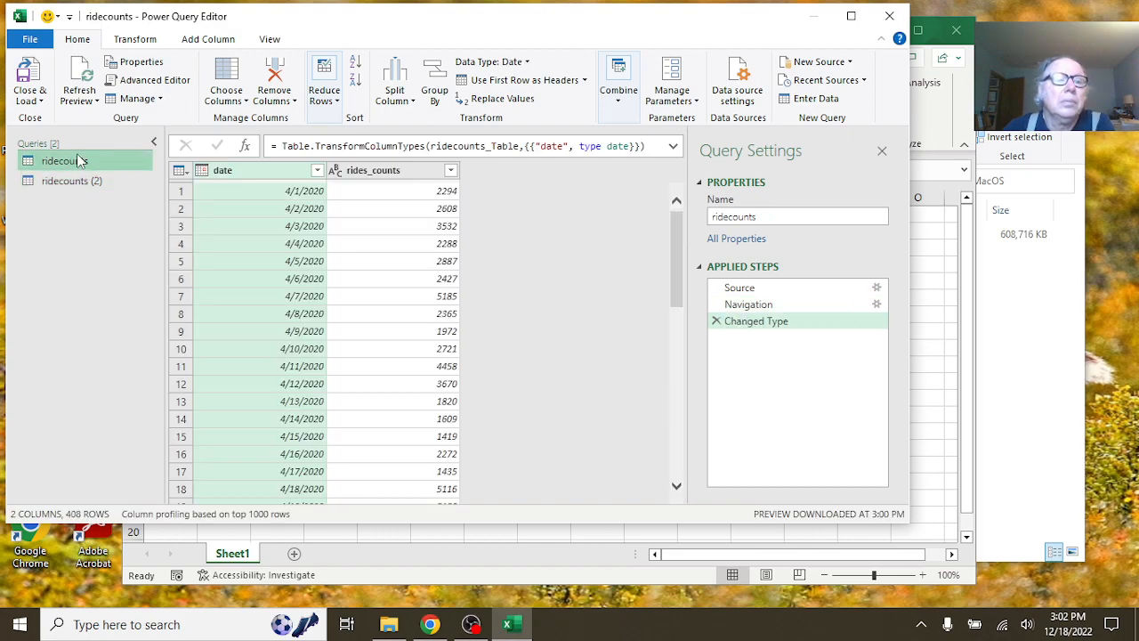
left_click(76, 182)
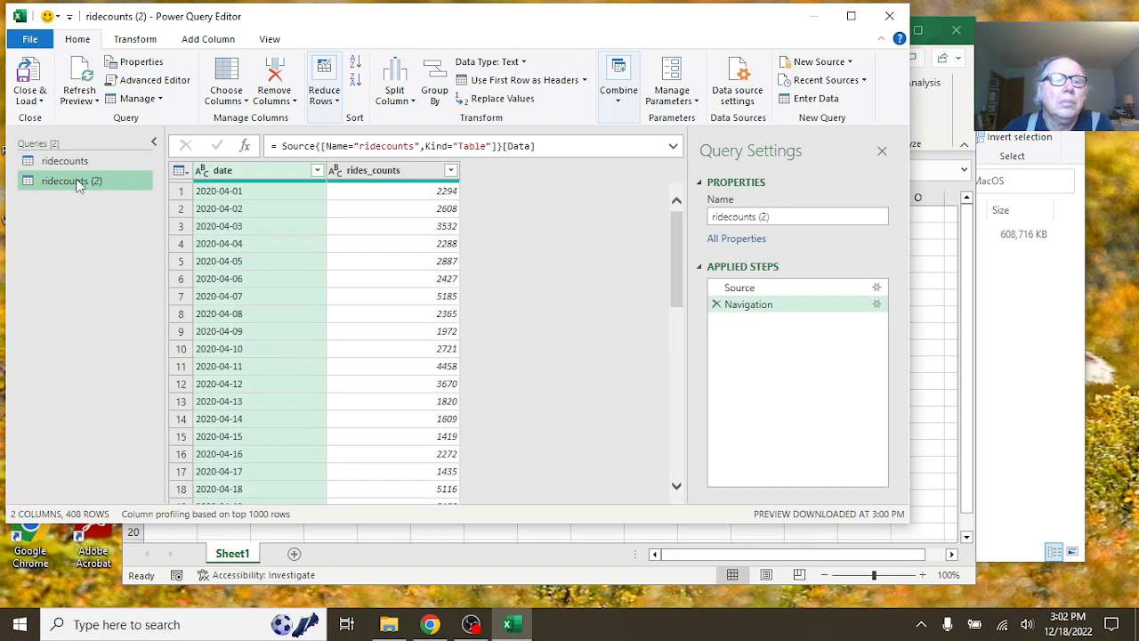
left_click(76, 161)
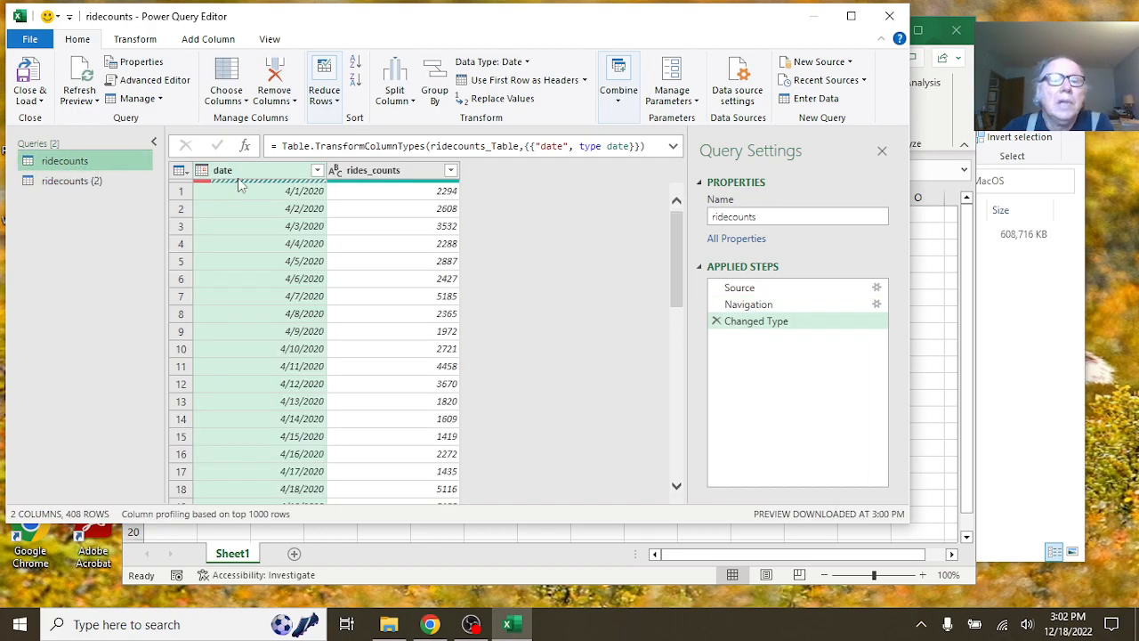
- Change the data type of the rides_counts column in the ridecounts query to Whole Number
left_click(401, 172)
right_click(405, 174)
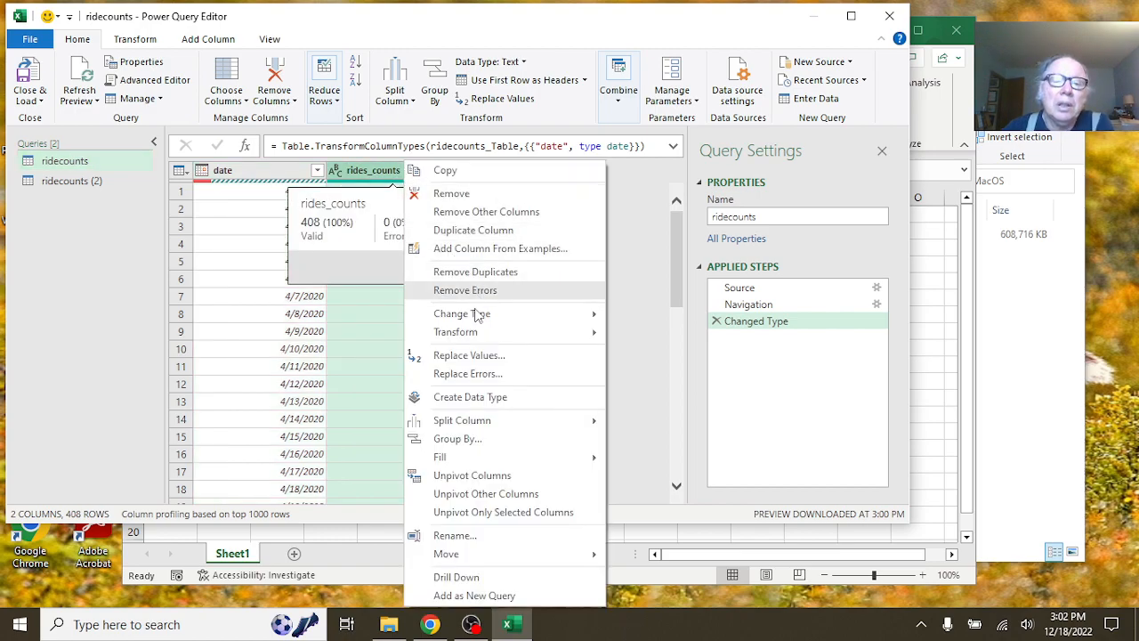
mouse_move(503, 317)
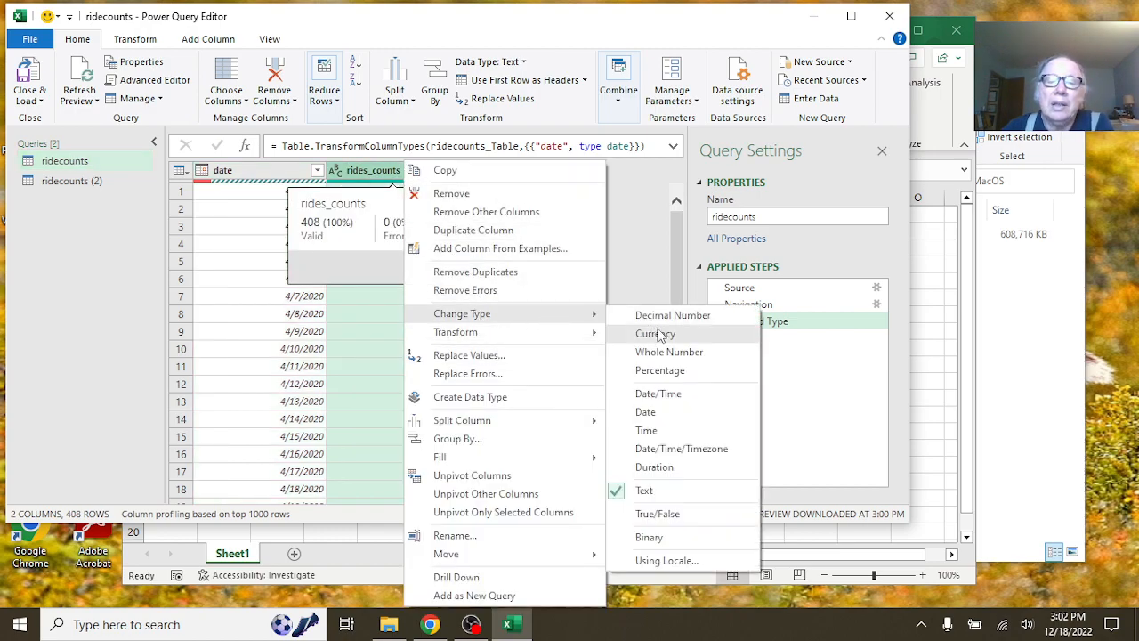
left_click(665, 349)
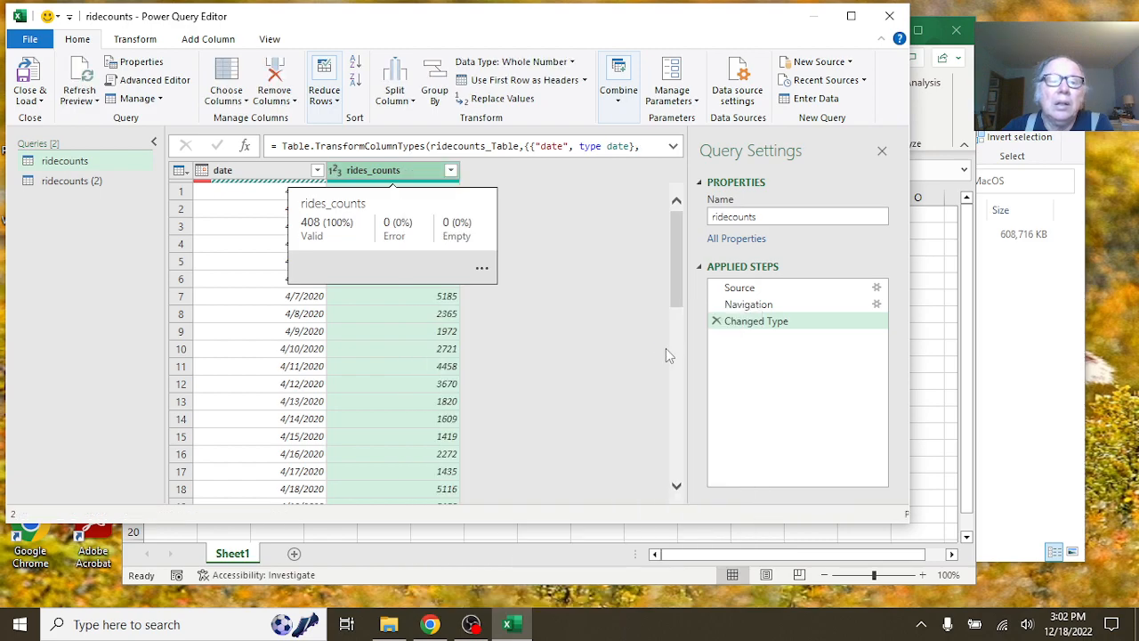
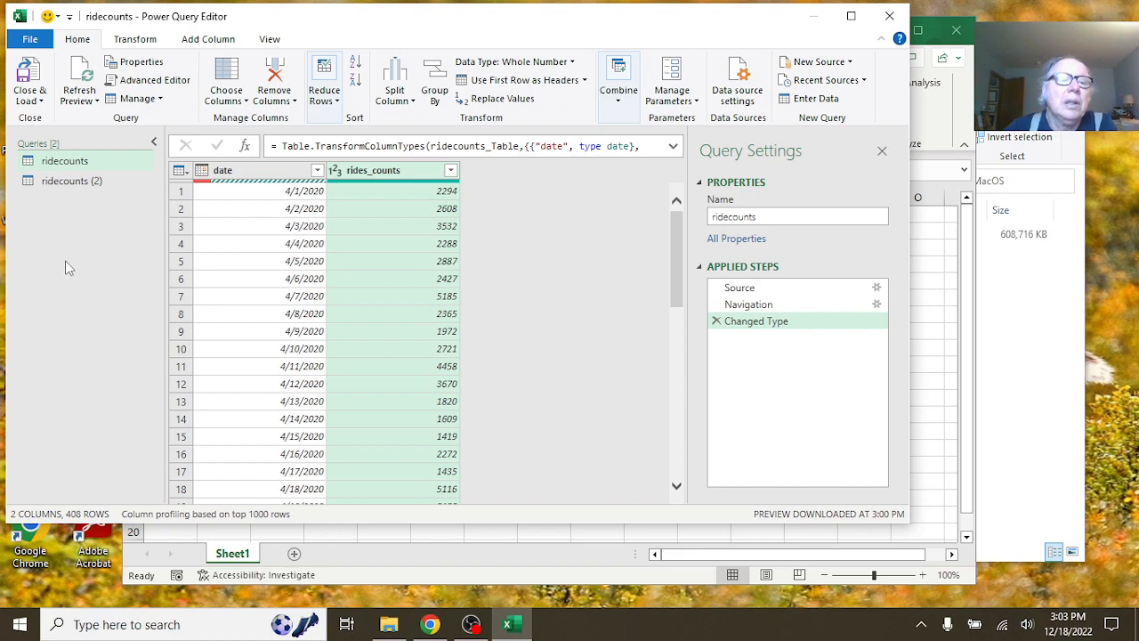
- Close the editor, load the queries as connections only, and preview the ridecounts query
left_click(42, 101)
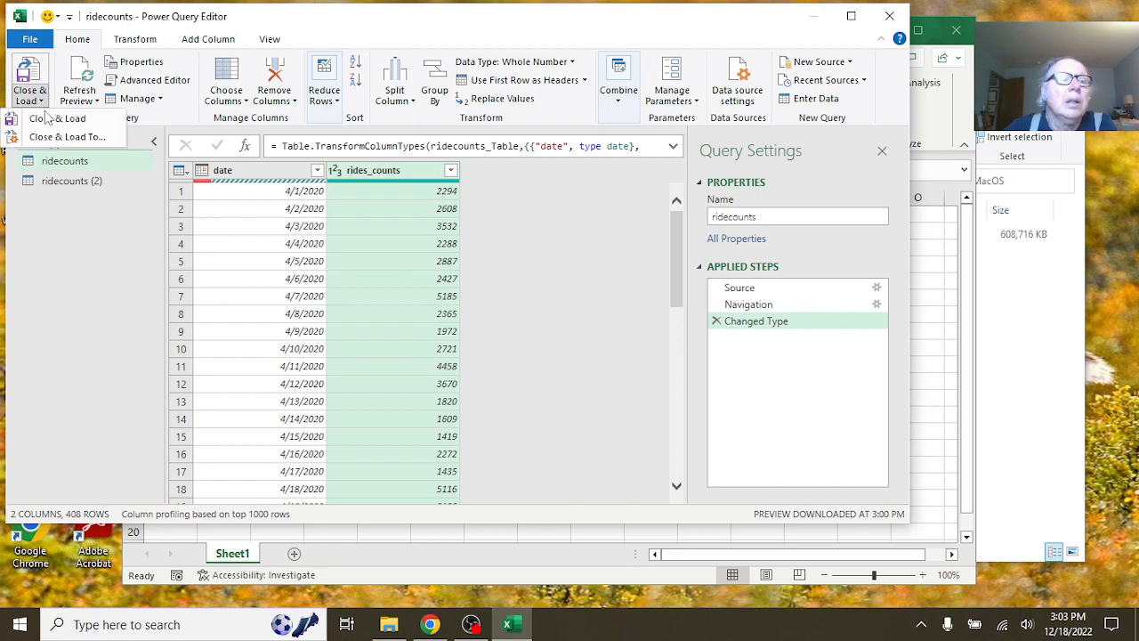
left_click(55, 136)
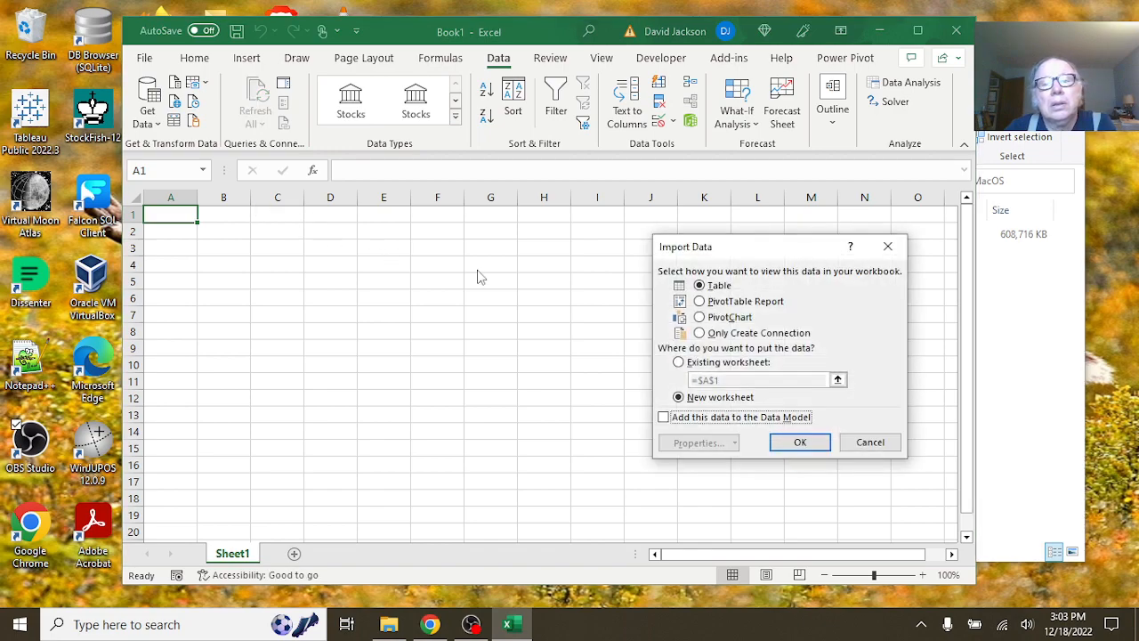
left_click(724, 333)
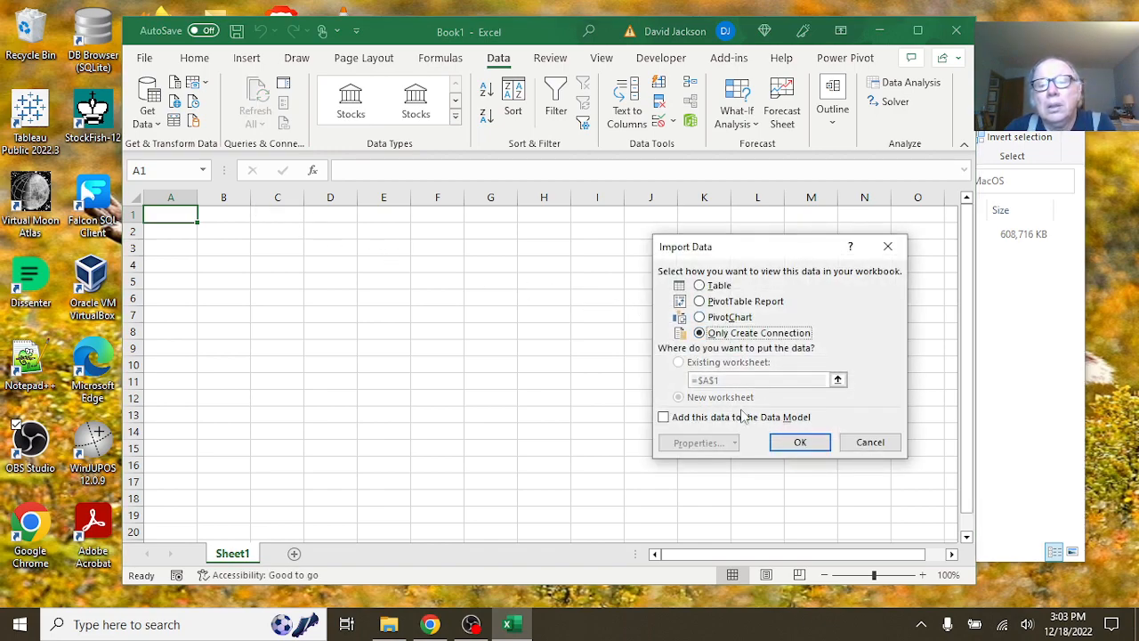
left_click(800, 441)
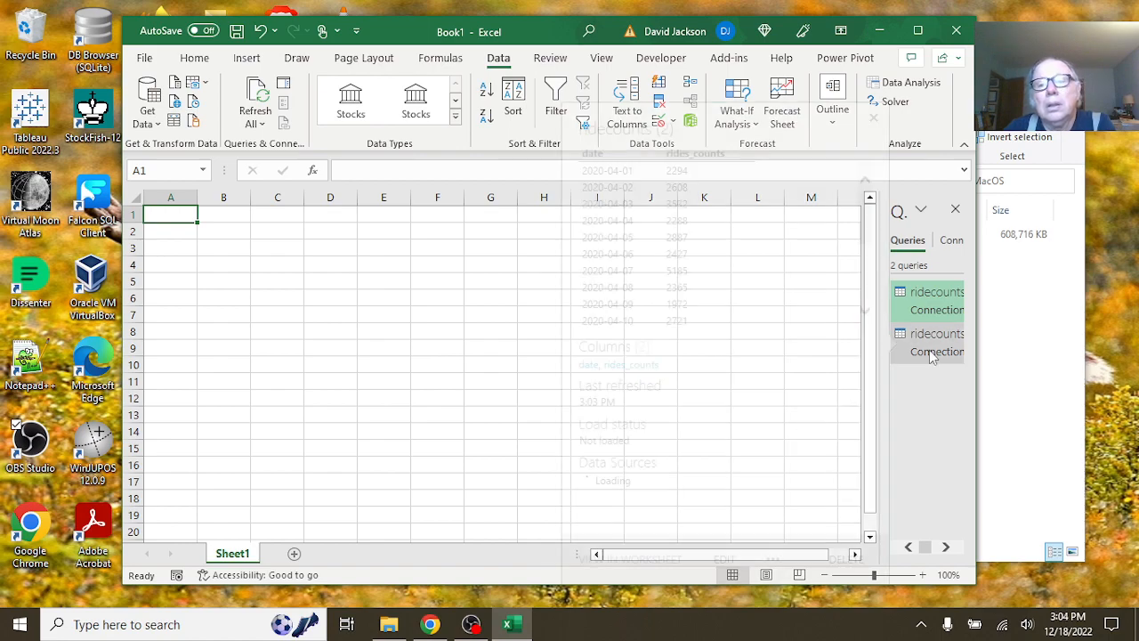
mouse_move(936, 305)
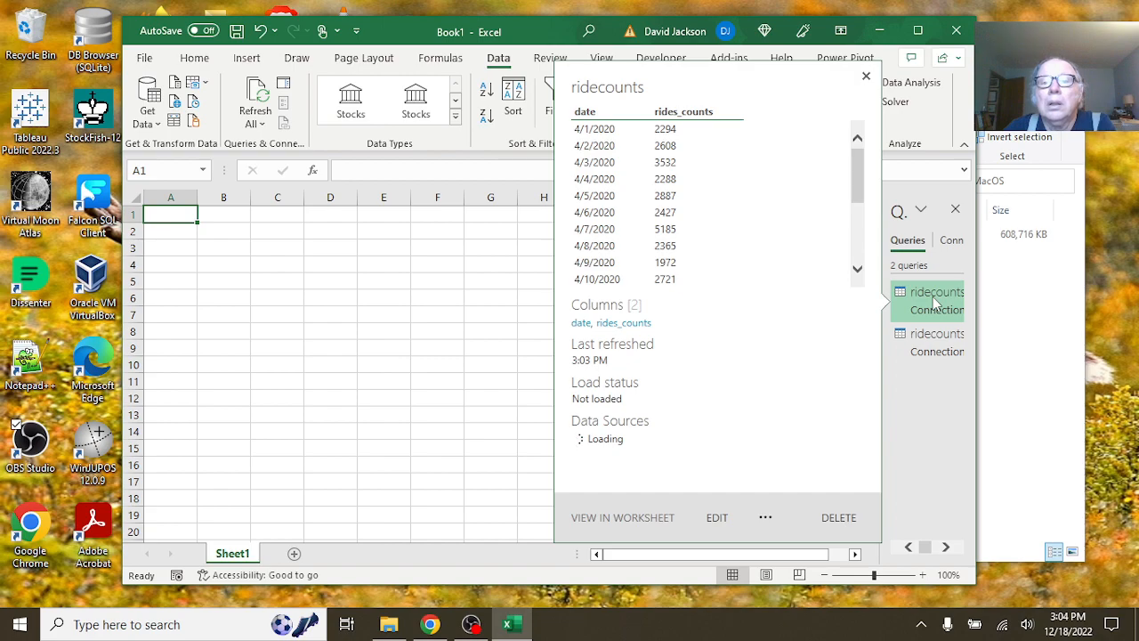
mouse_move(934, 341)
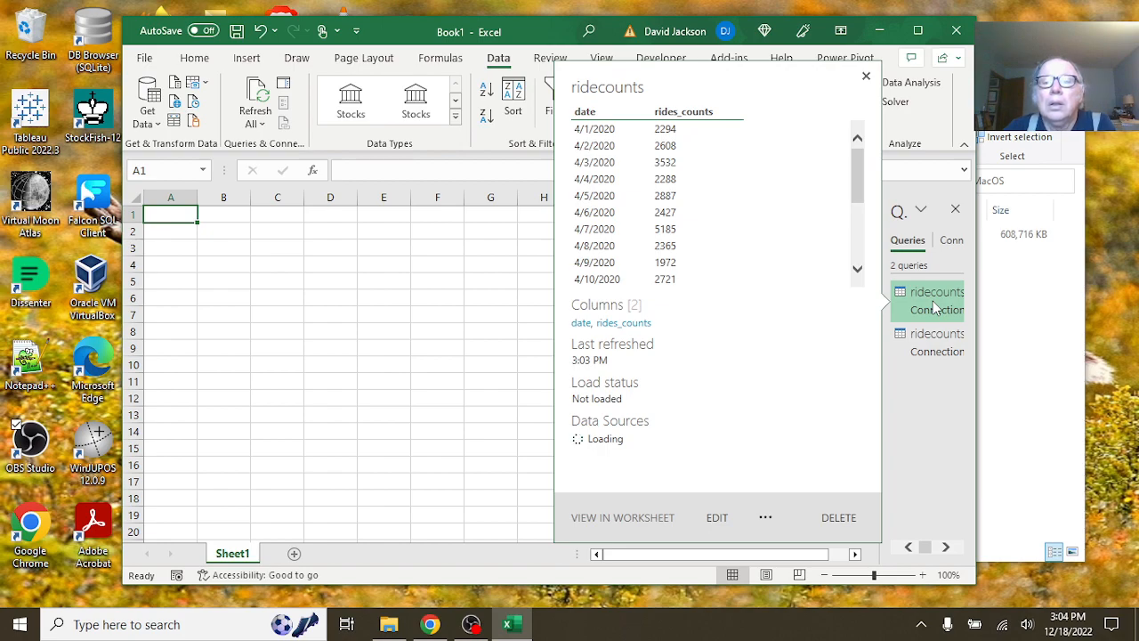
- Close the workbook without saving it and restart Excel with a new blank workbook
left_click(959, 32)
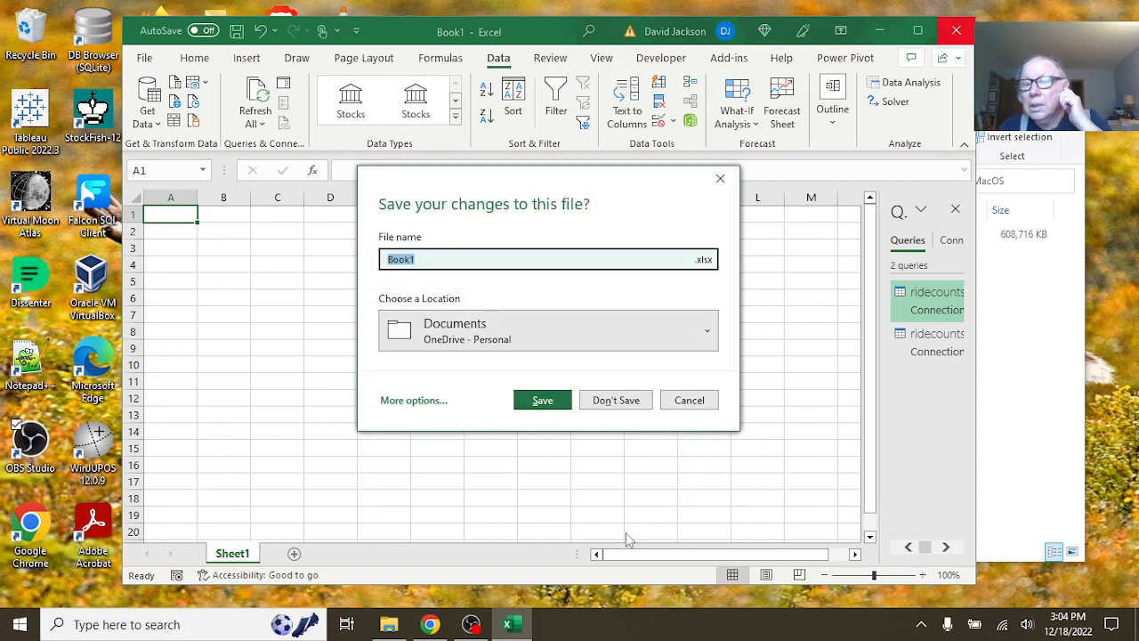
left_click(630, 402)
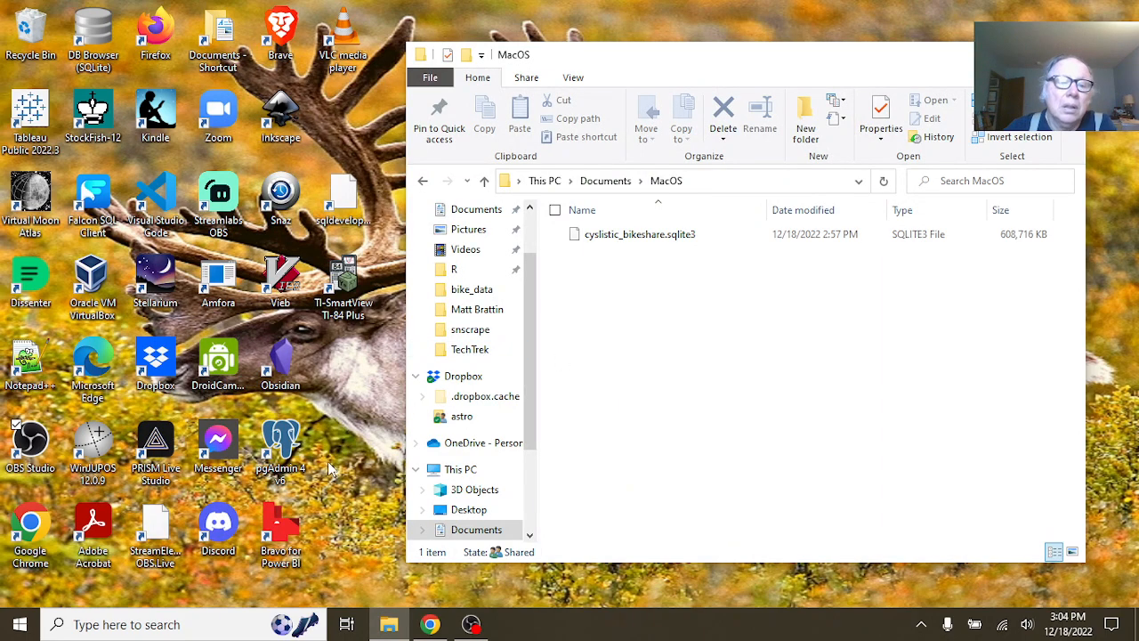
left_click(75, 625)
type("exc")
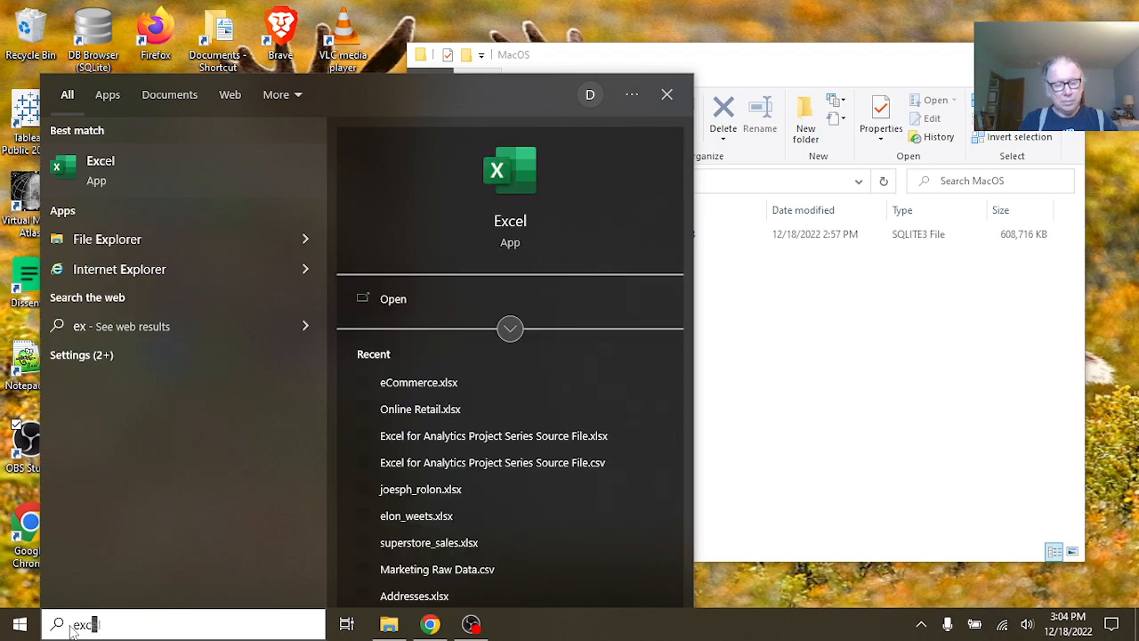
key("Return")
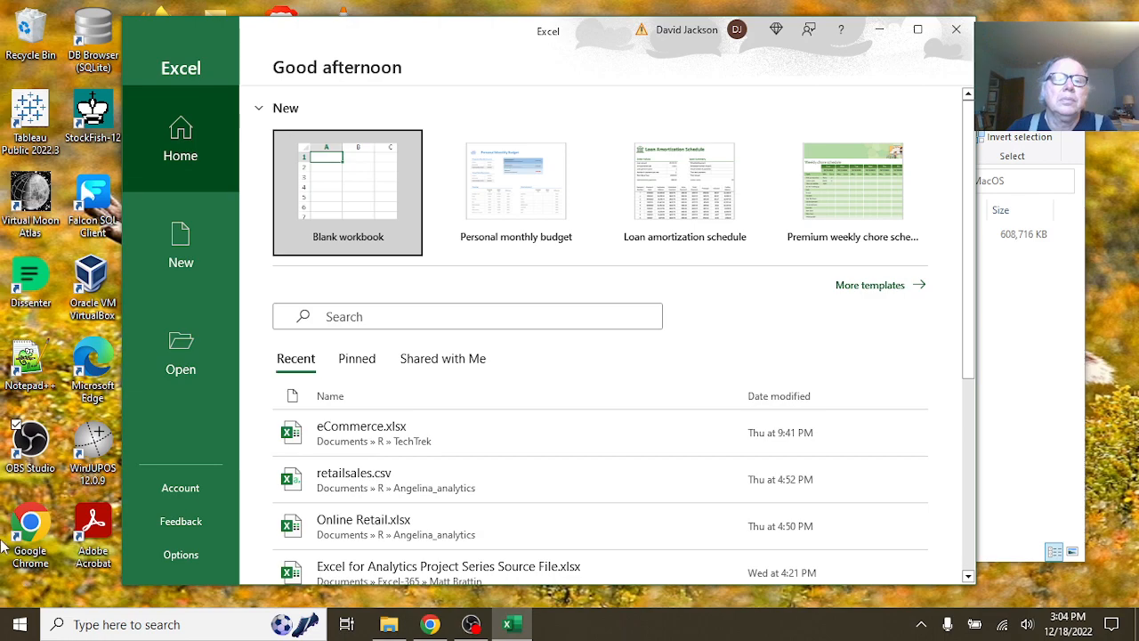
left_click(362, 218)
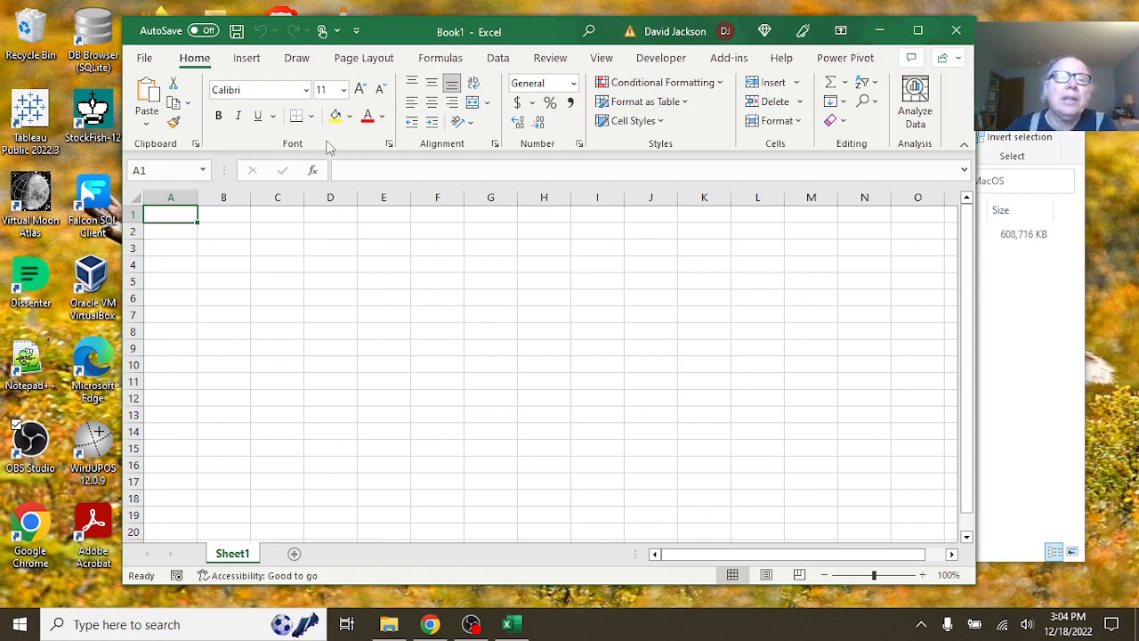
- Connect to the BikeShare data source through ODBC and open its ridecounts table for transformation
left_click(498, 58)
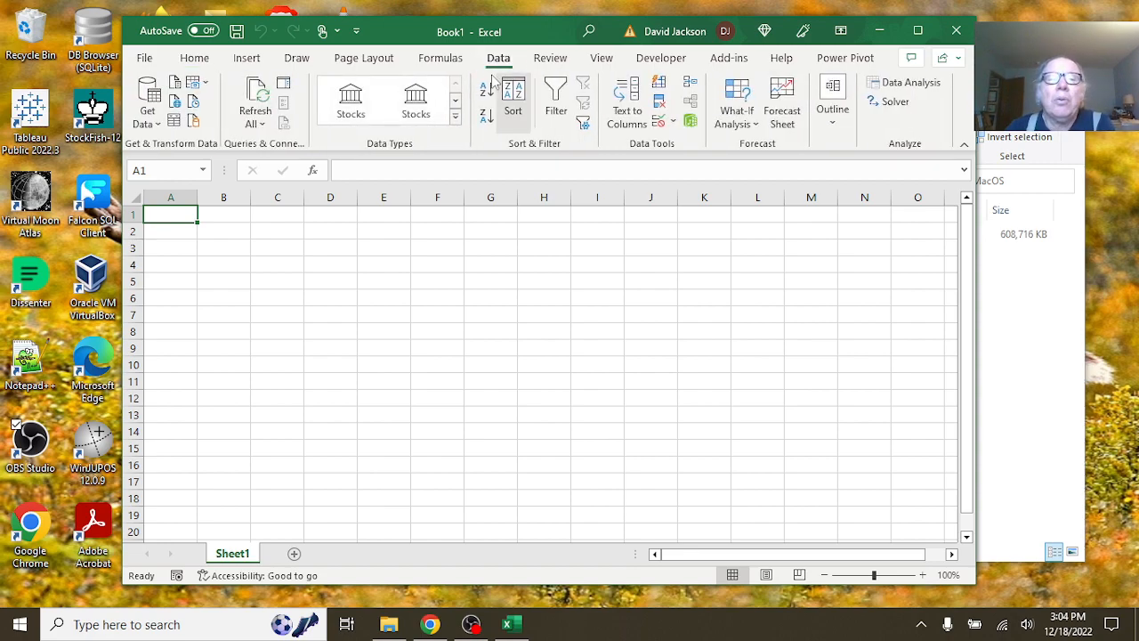
left_click(150, 120)
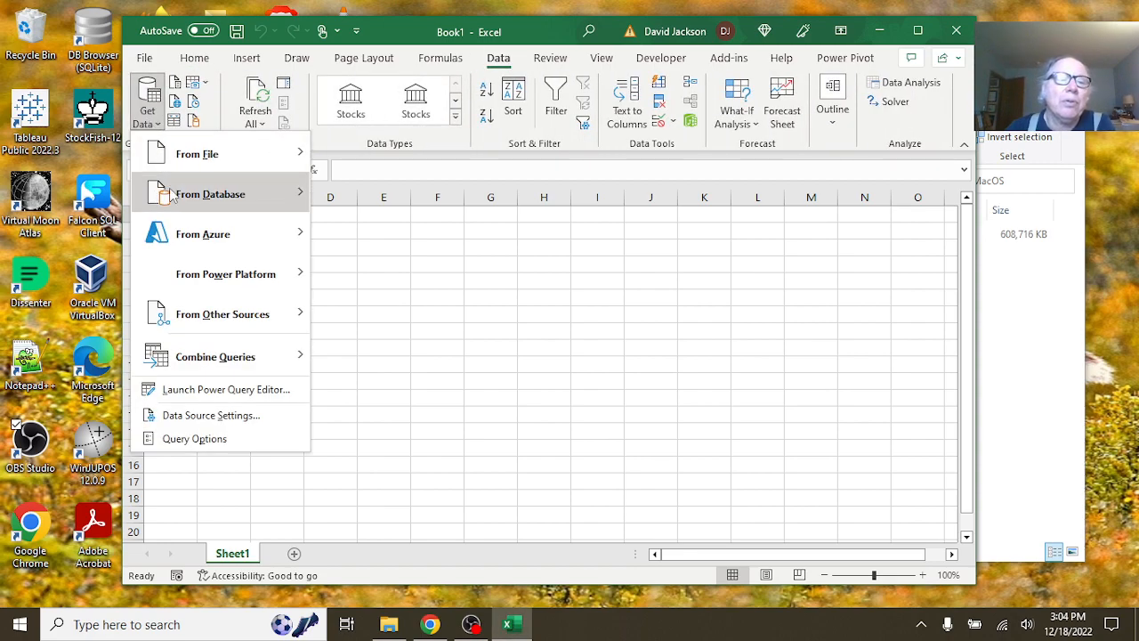
mouse_move(259, 303)
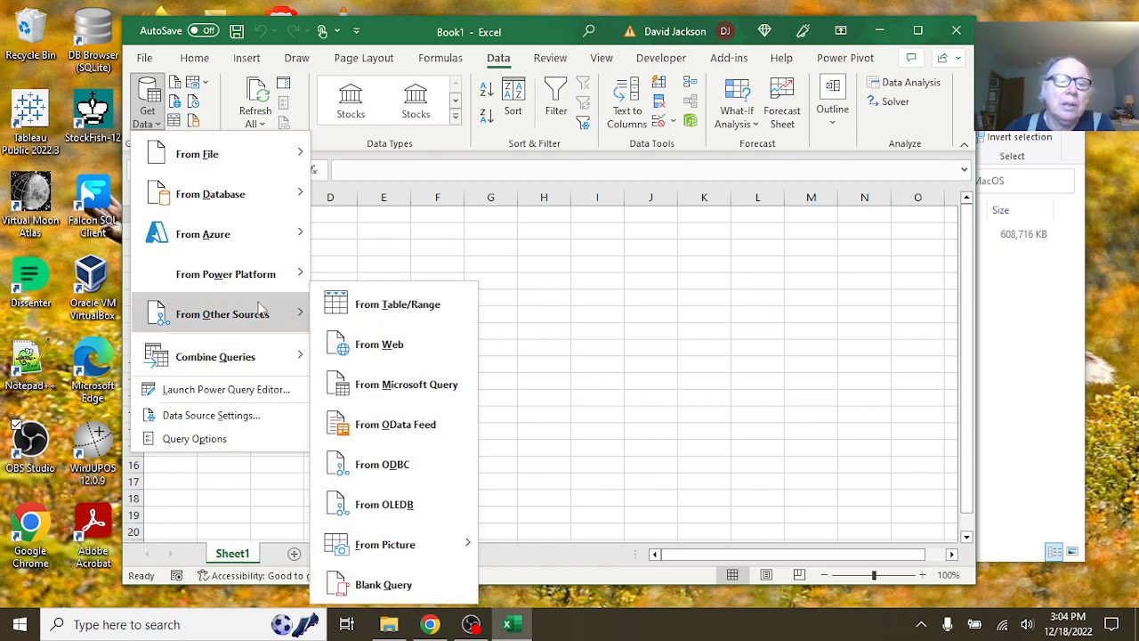
left_click(400, 459)
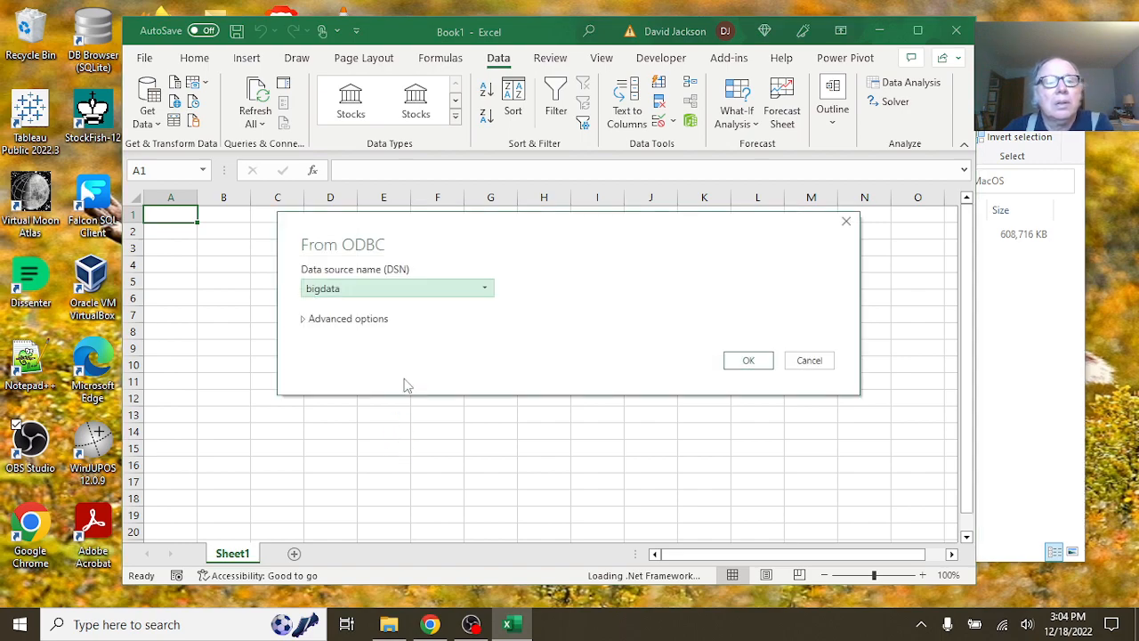
left_click(485, 294)
left_click(464, 334)
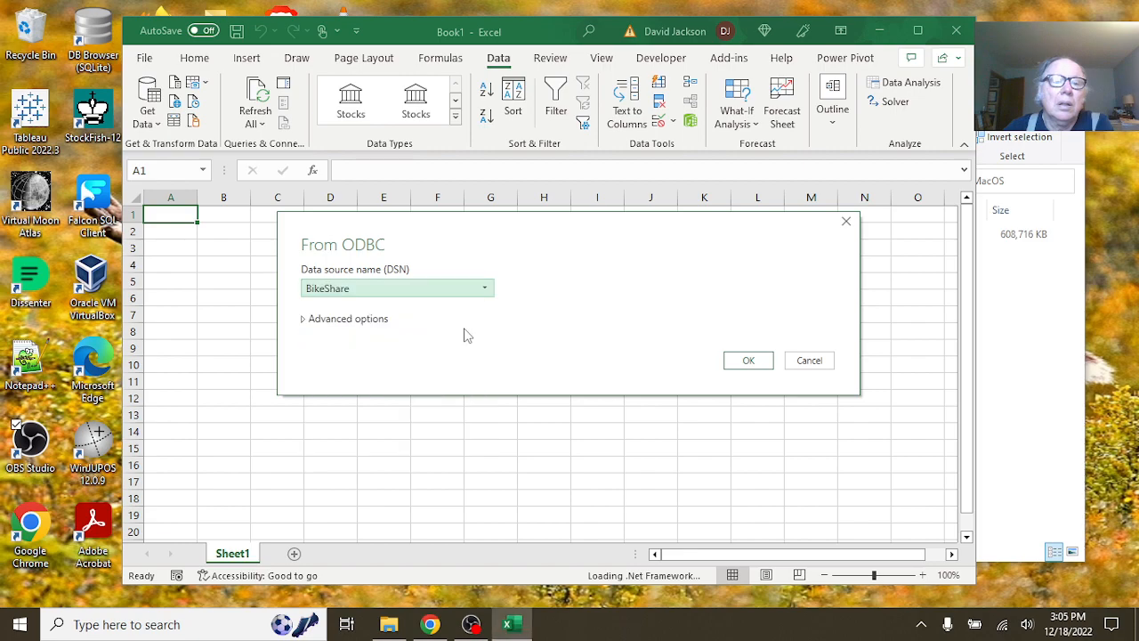
left_click(755, 369)
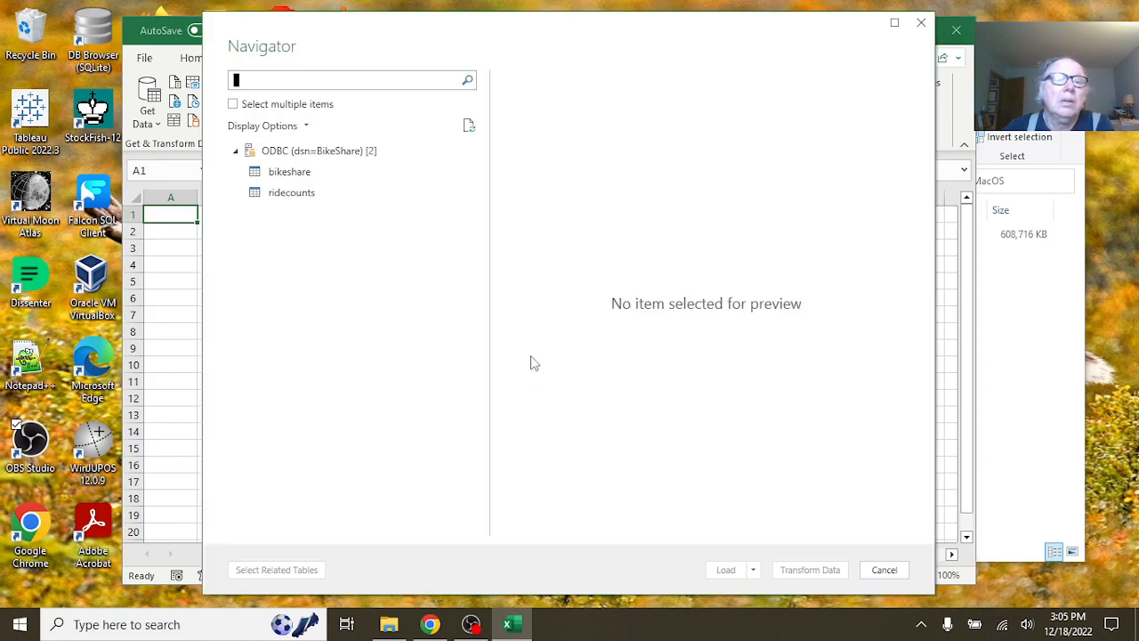
left_click(312, 197)
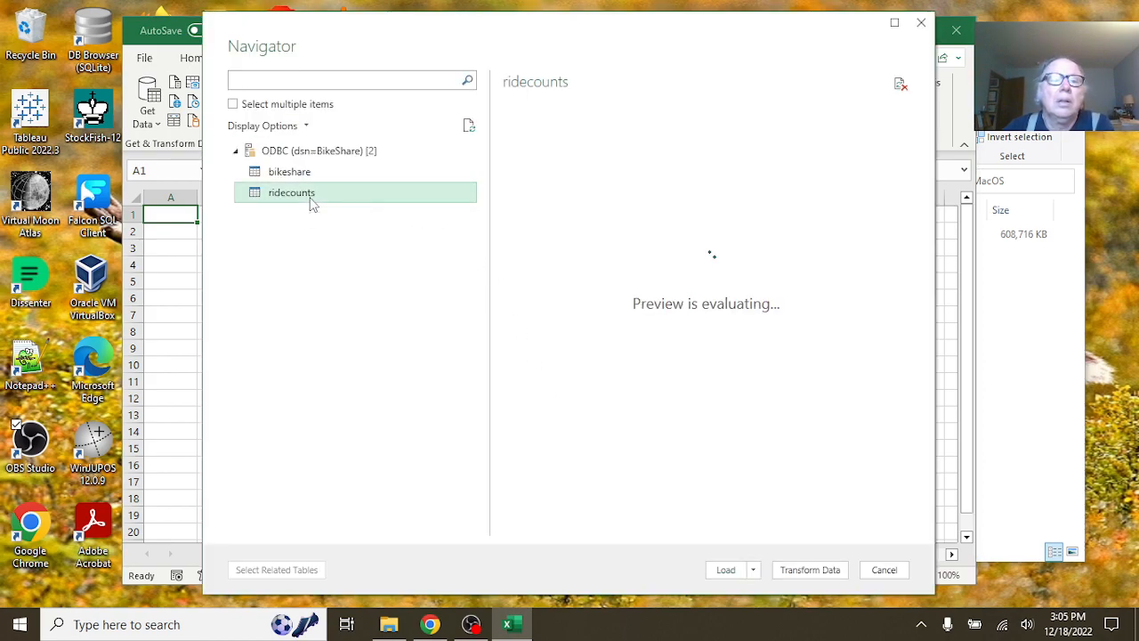
left_click(830, 575)
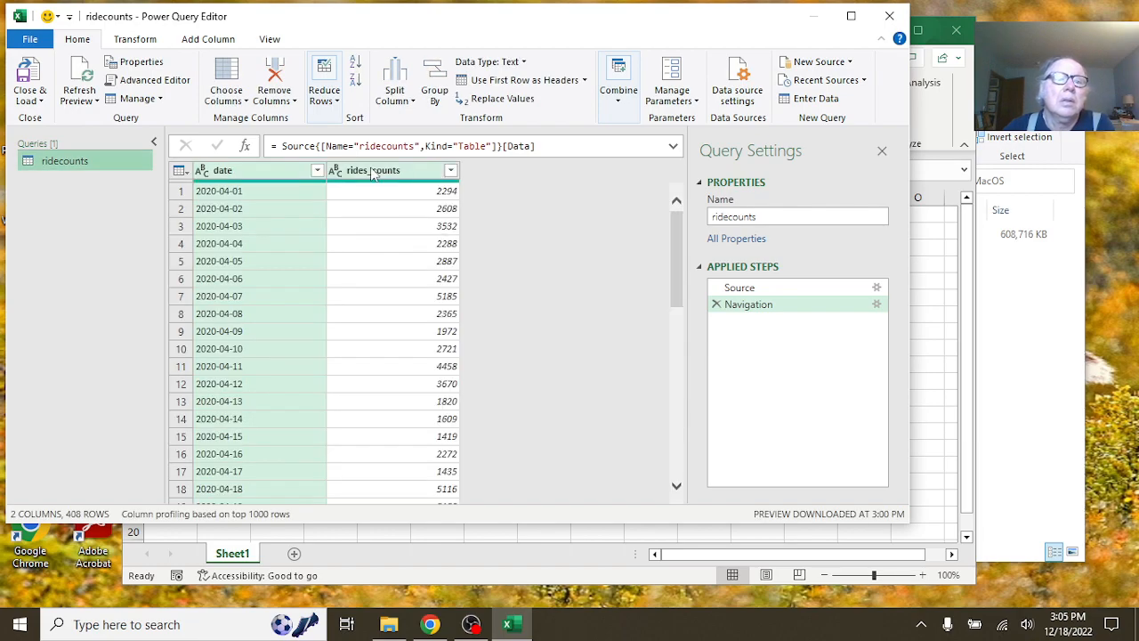
- Change the date column's data type to Date and the rides_counts column's data type to Whole Number
right_click(250, 179)
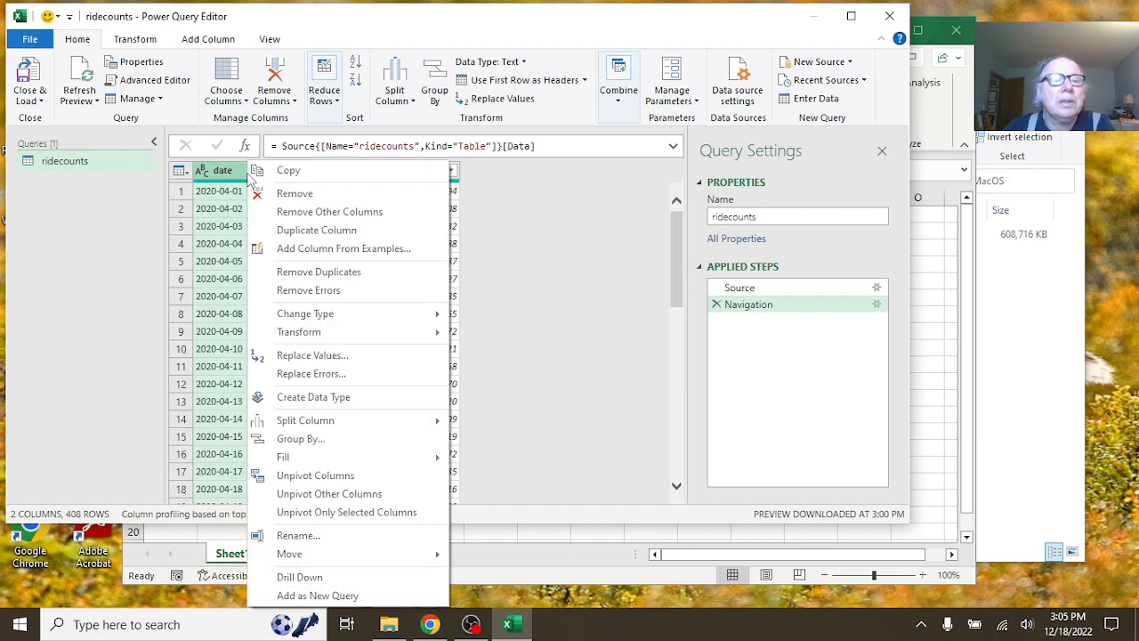
mouse_move(388, 322)
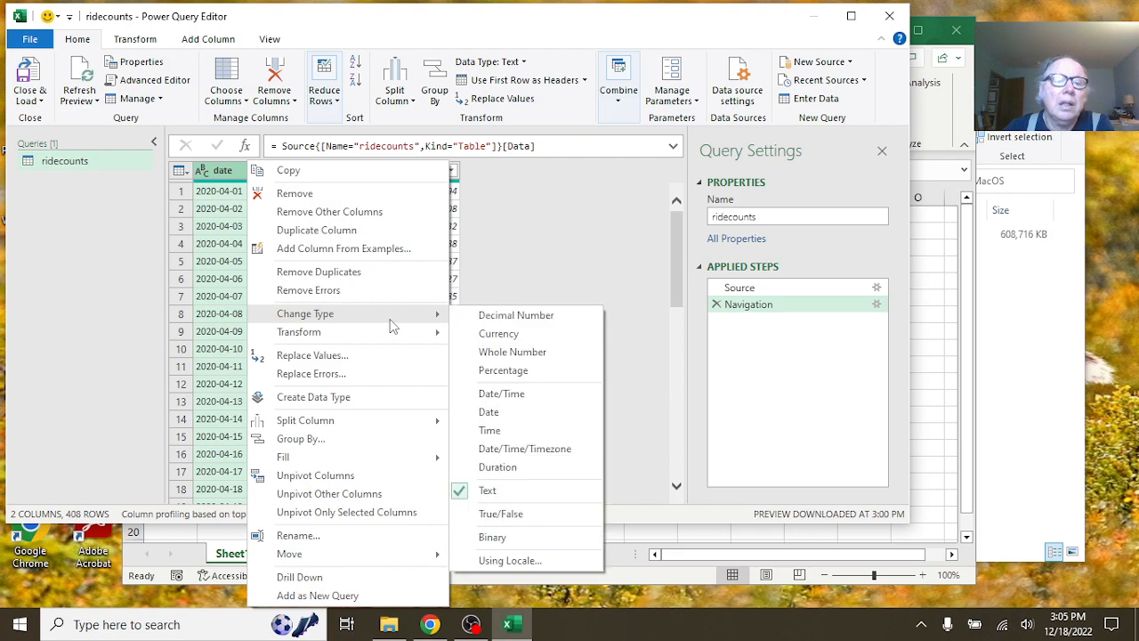
left_click(489, 412)
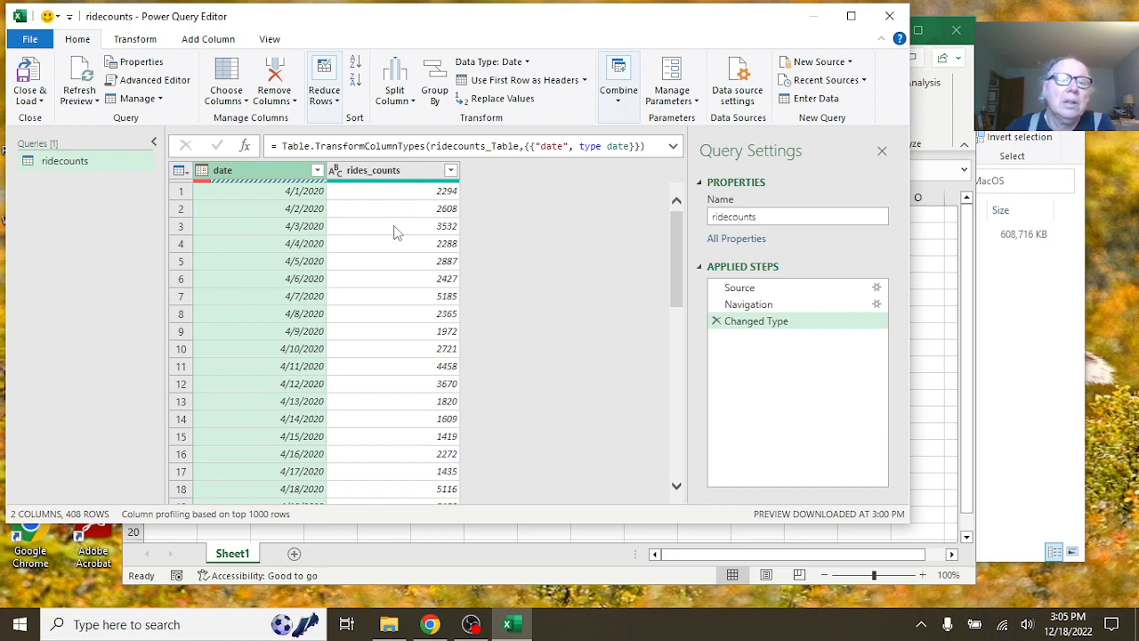
left_click(398, 187)
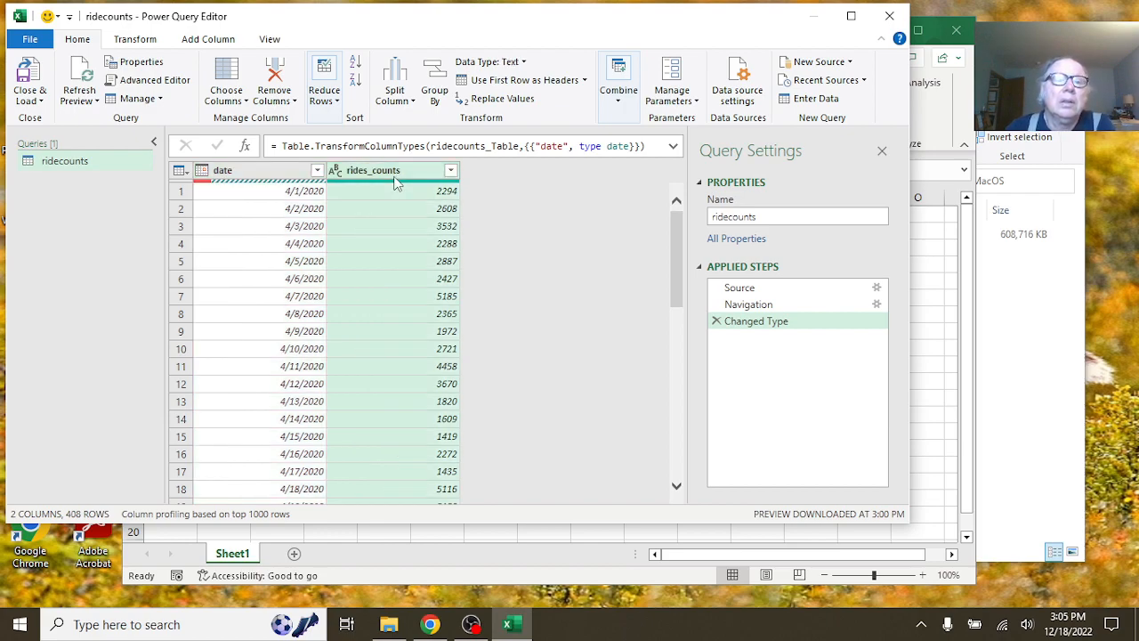
right_click(398, 187)
mouse_move(486, 321)
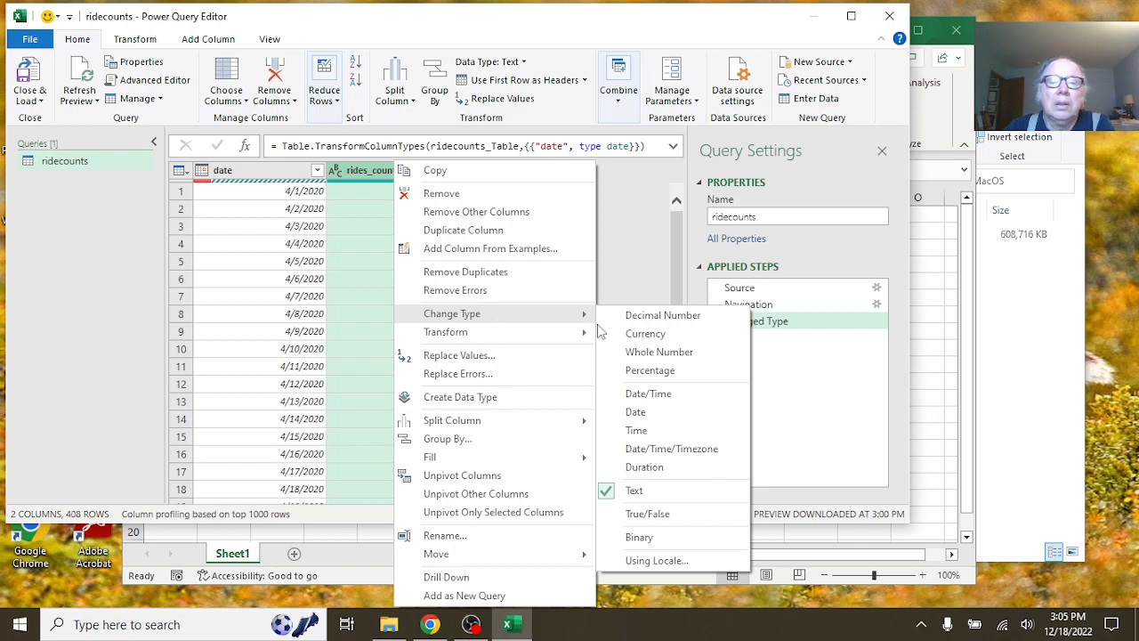
left_click(650, 353)
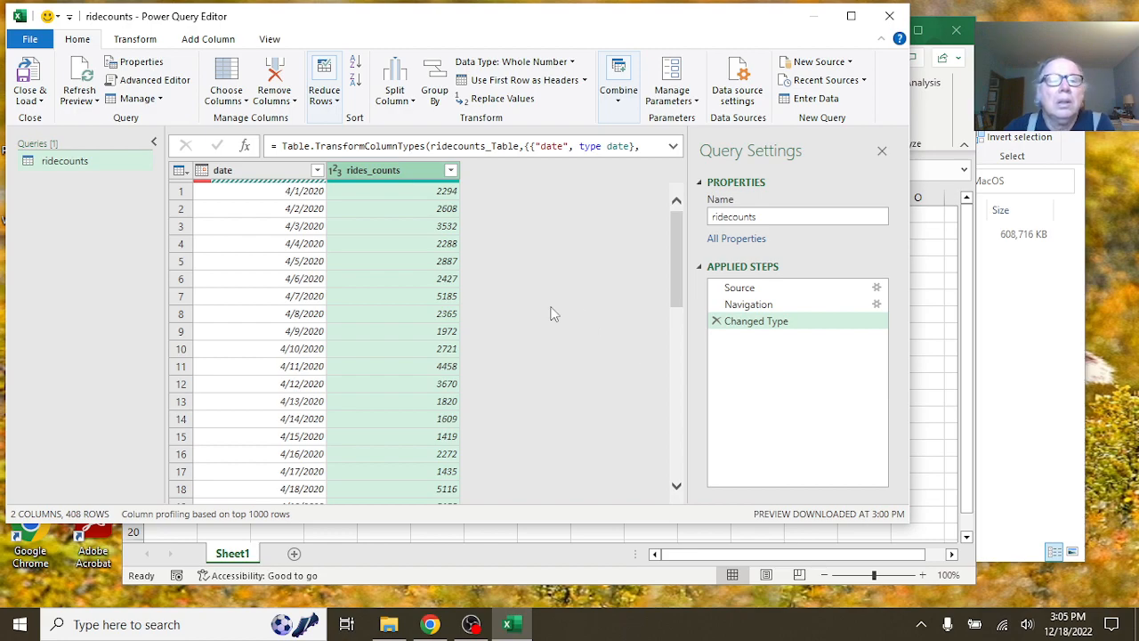
mouse_move(270, 181)
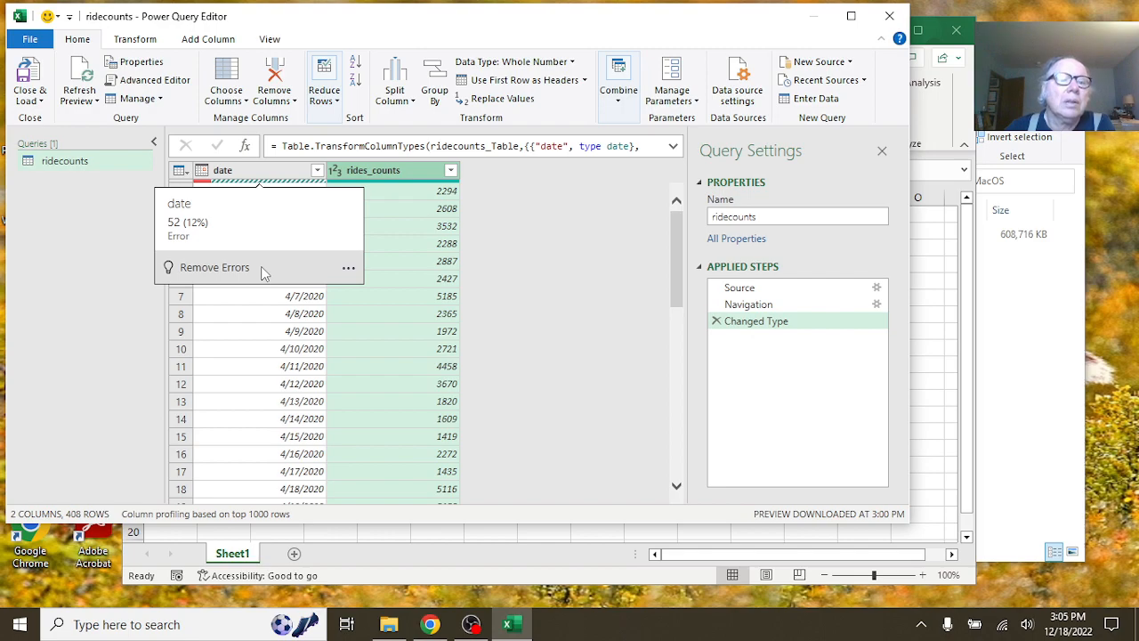
left_click(348, 269)
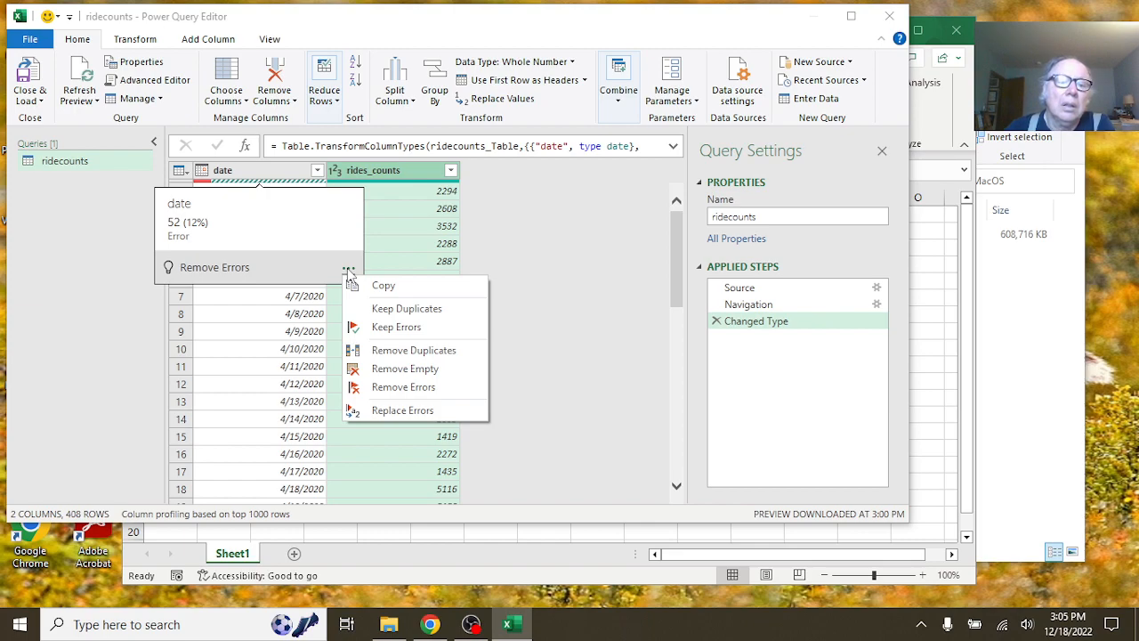
left_click(383, 410)
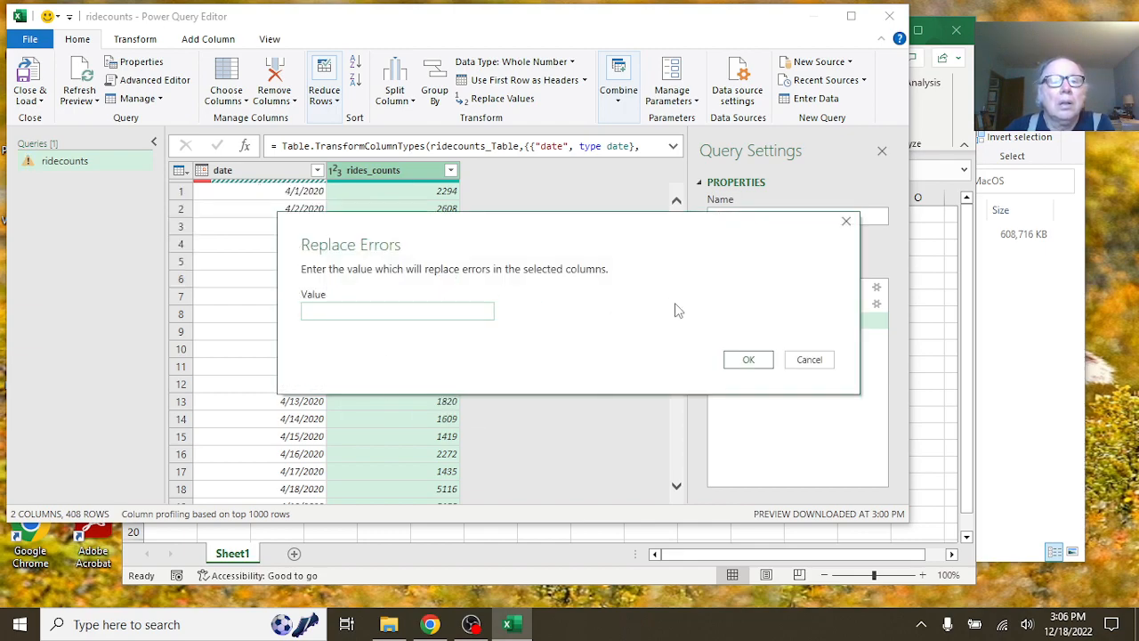
left_click(809, 359)
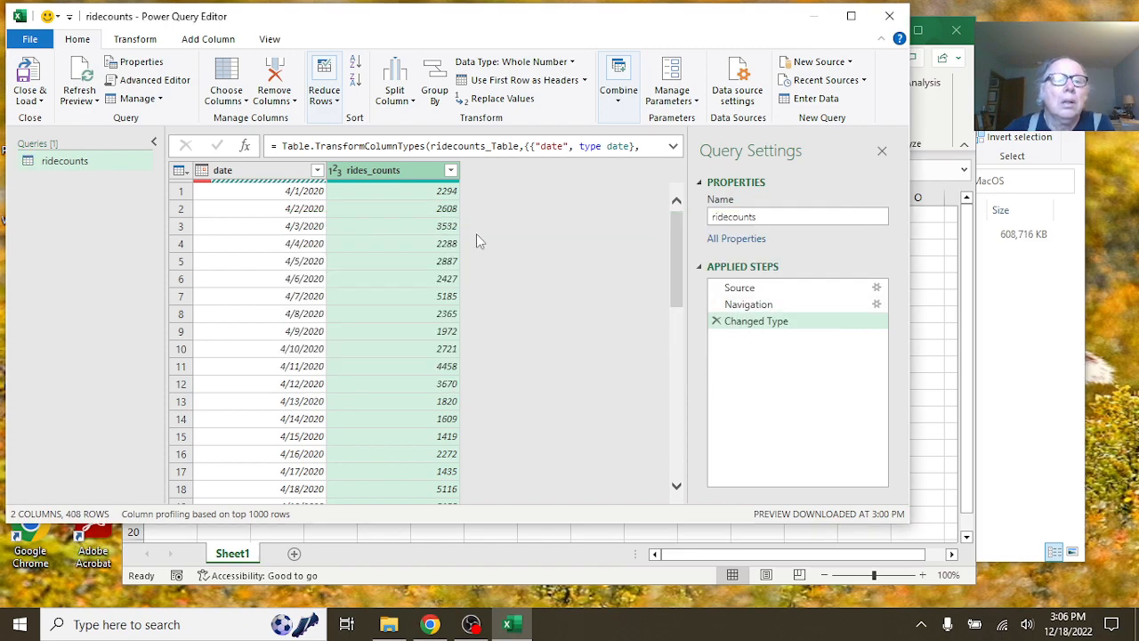
- Look through the date column's filter values and apply the filter with all values selected
left_click(319, 171)
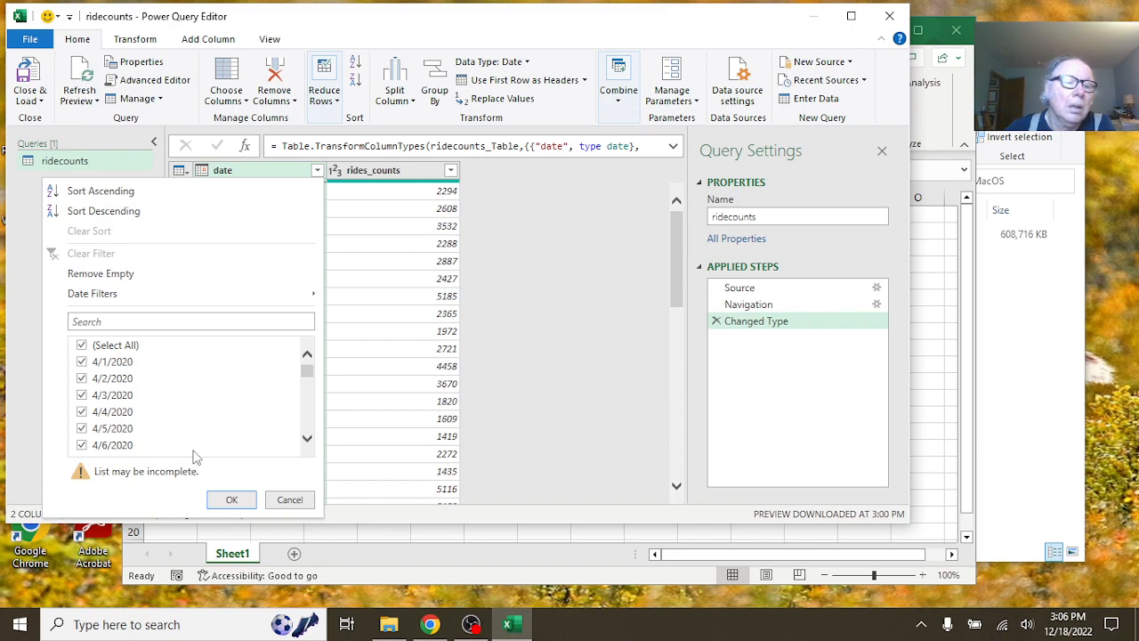
scroll(199, 417, "down", 1)
scroll(199, 416, "down", 4)
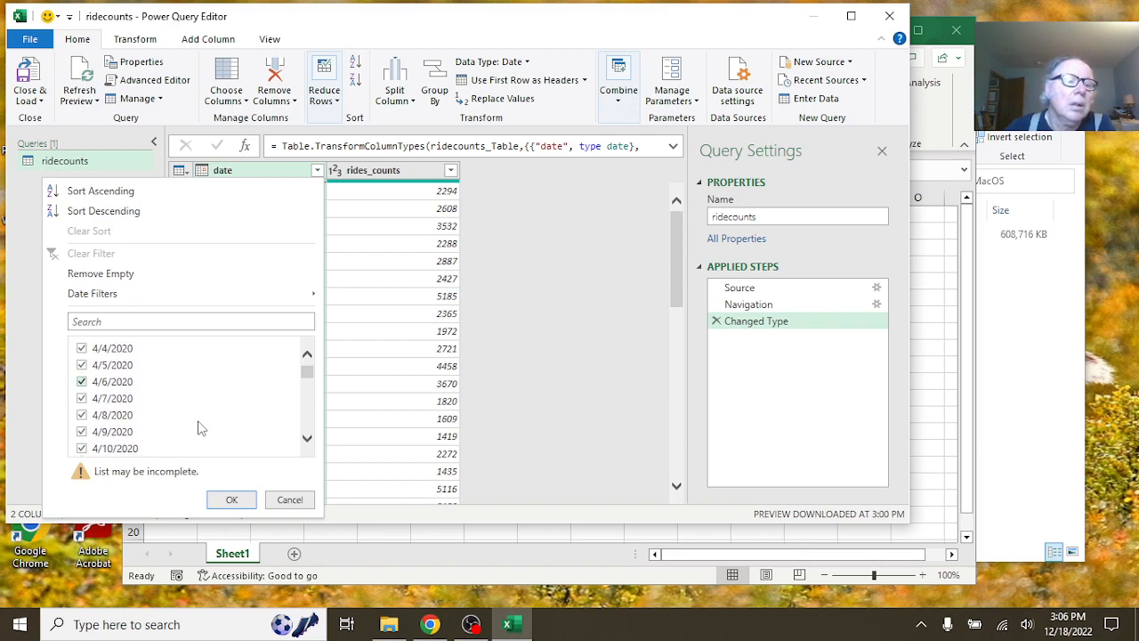
left_click(229, 500)
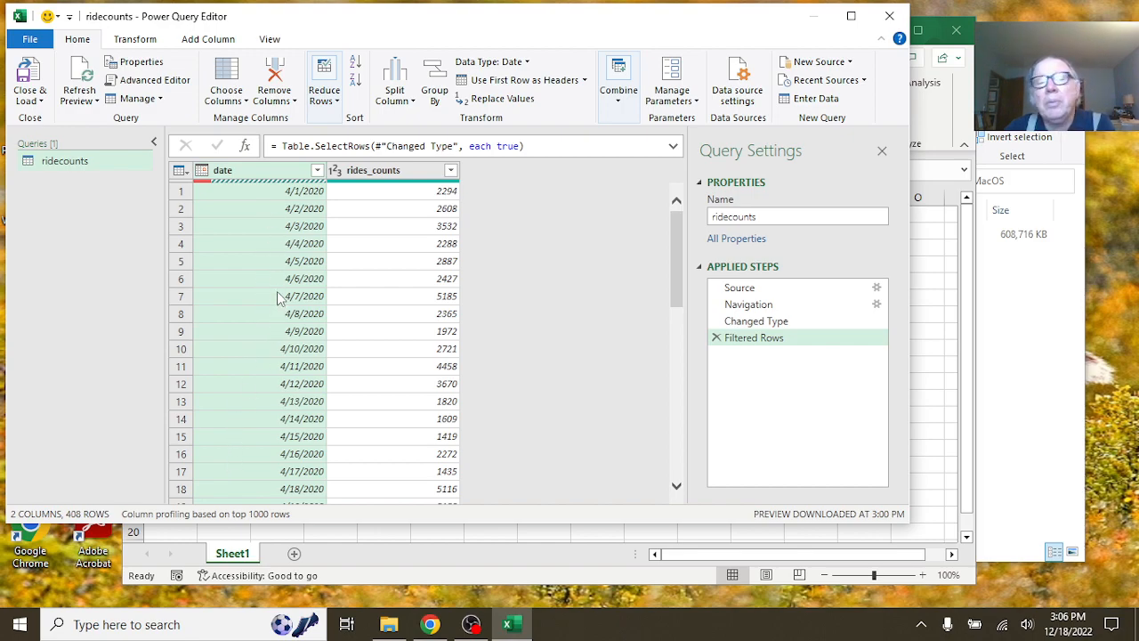
- Close the query editor and load the ridecounts query with the Only Create Connection option
left_click(40, 101)
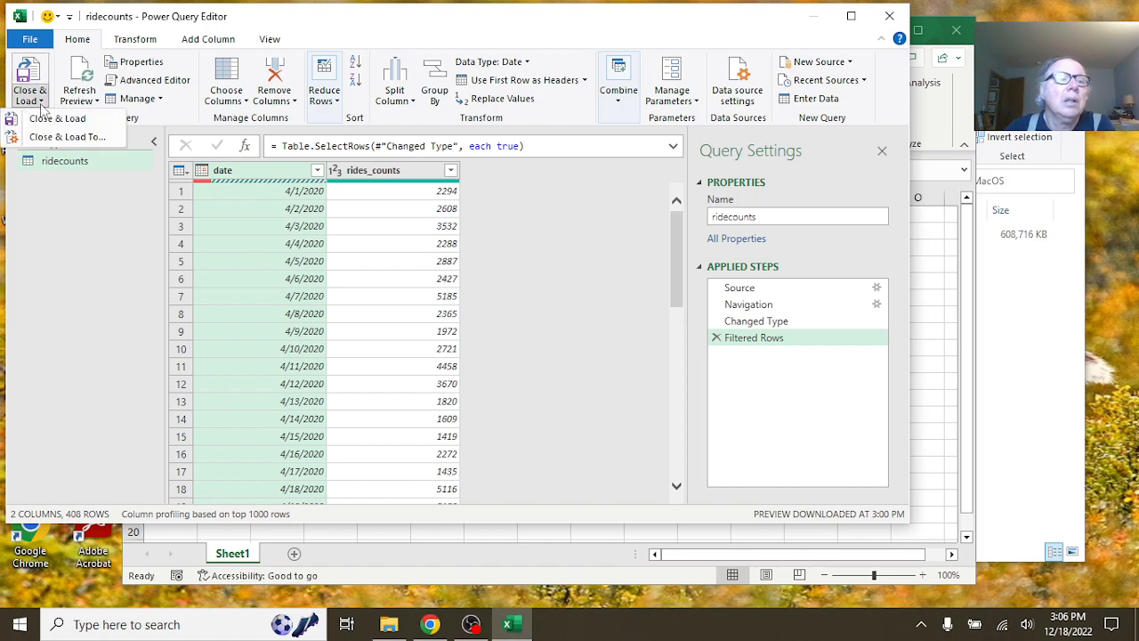
left_click(55, 138)
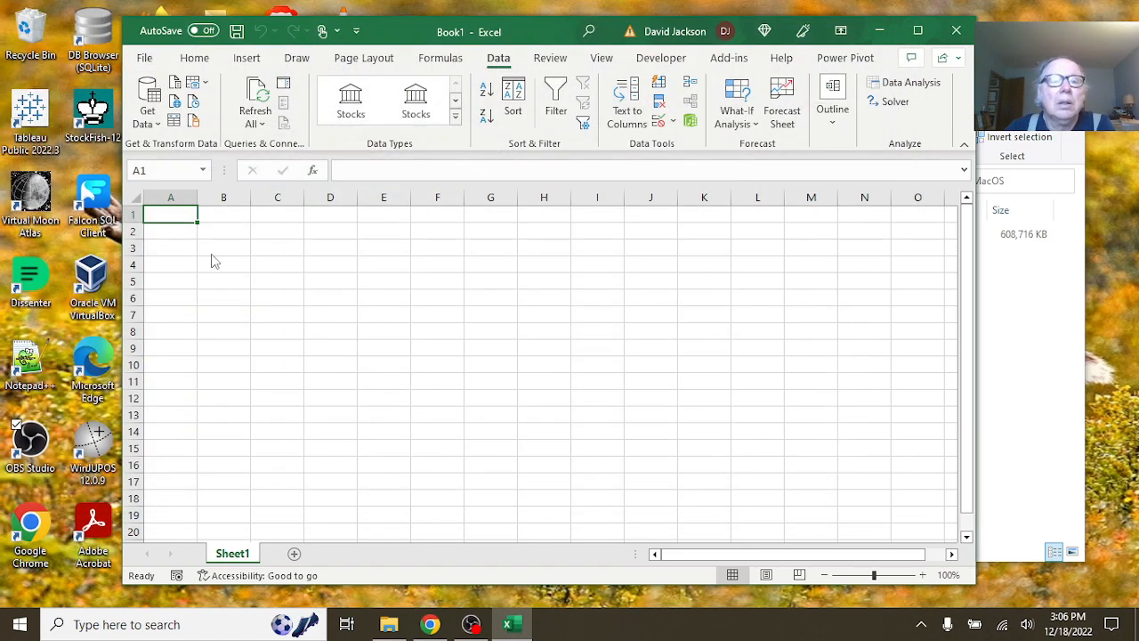
left_click(700, 333)
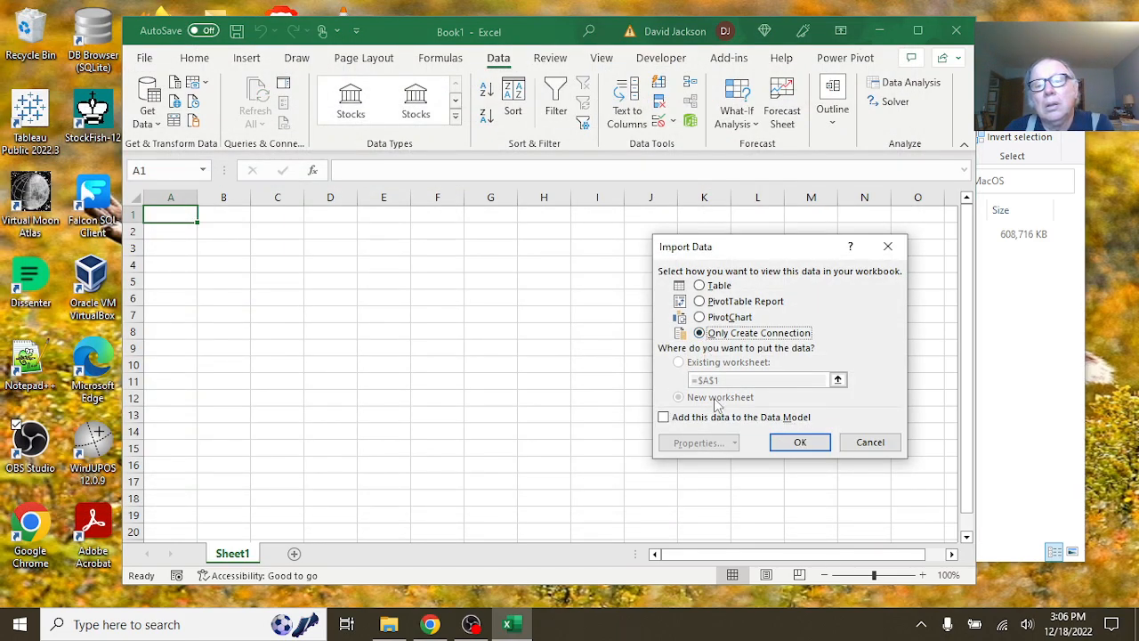
left_click(782, 442)
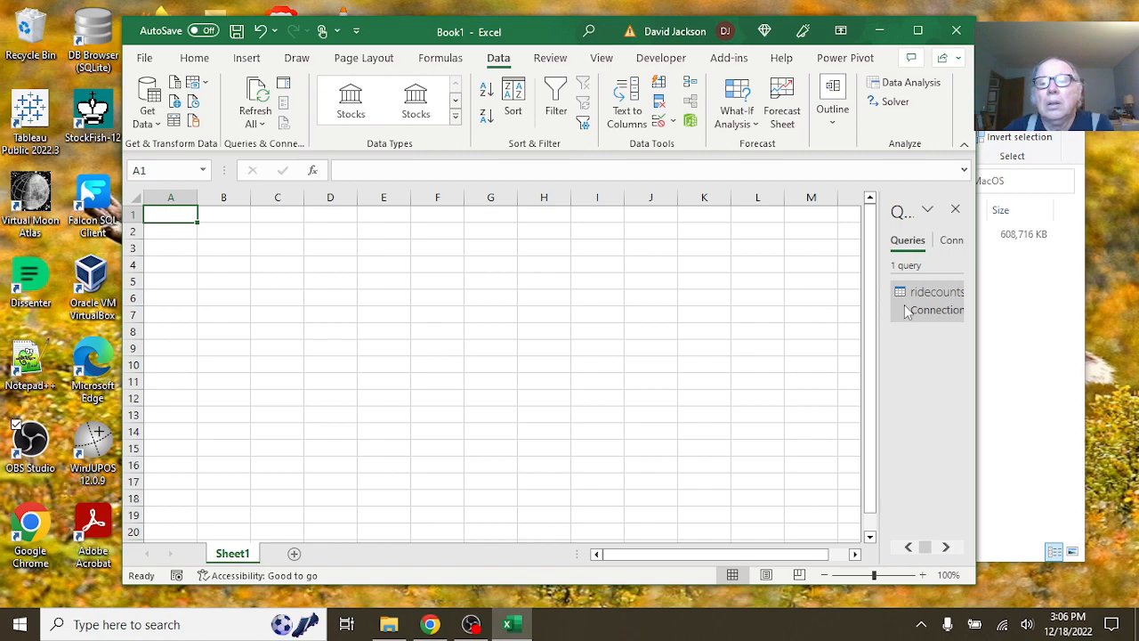
- Preview the ridecounts query and widen the Queries & Connections pane to show its full entry
mouse_move(907, 310)
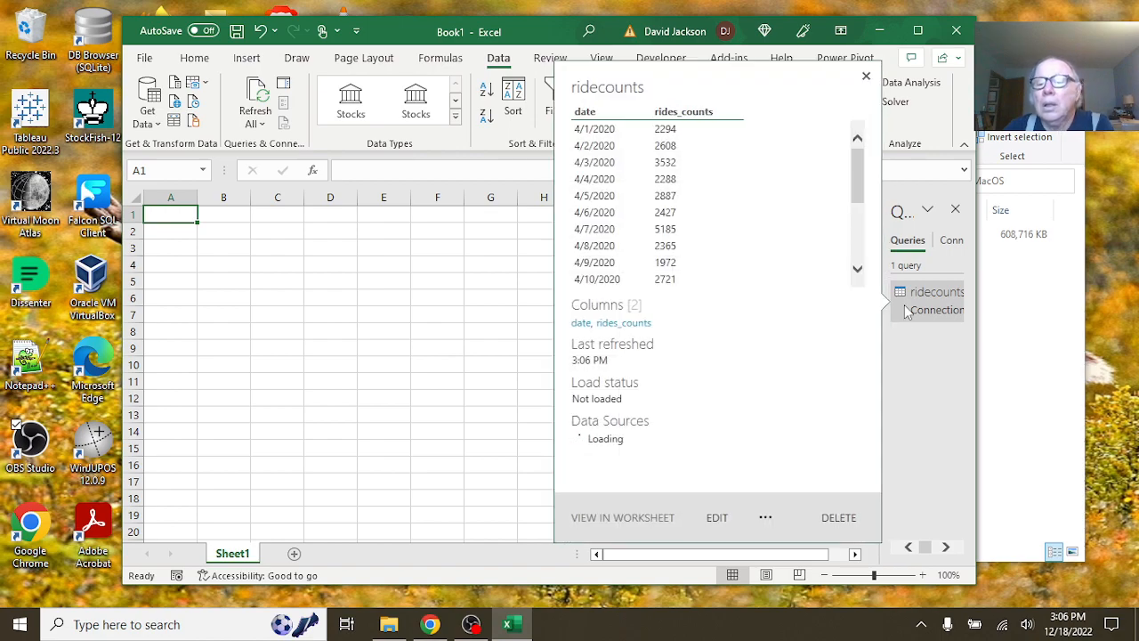
left_click(501, 296)
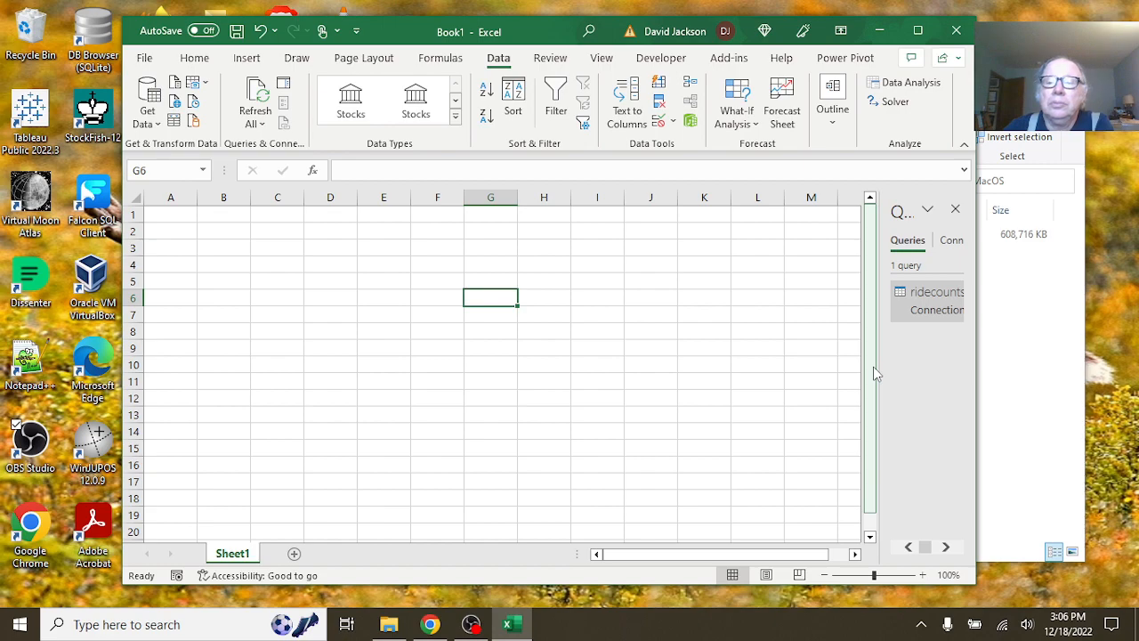
left_click_drag(884, 365, 778, 352)
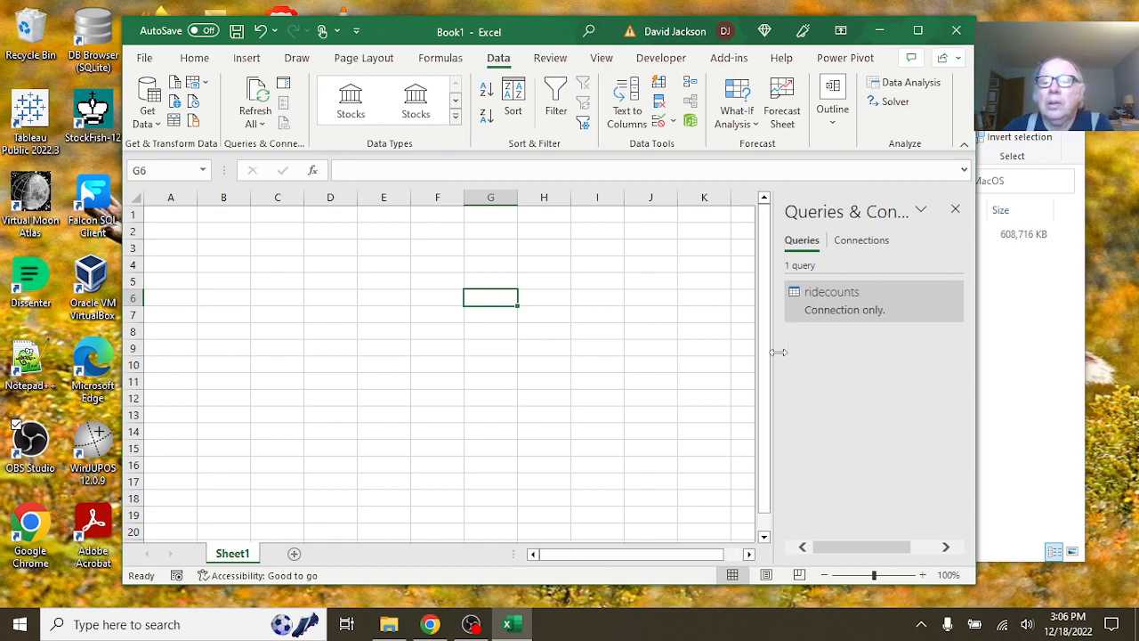
mouse_move(827, 298)
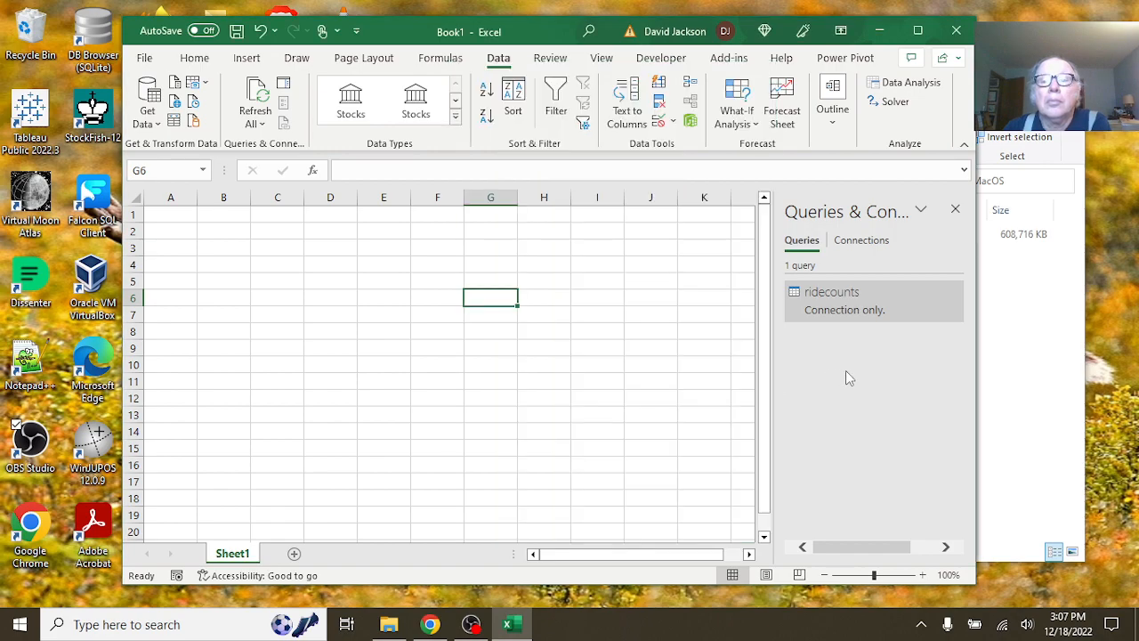
right_click(844, 306)
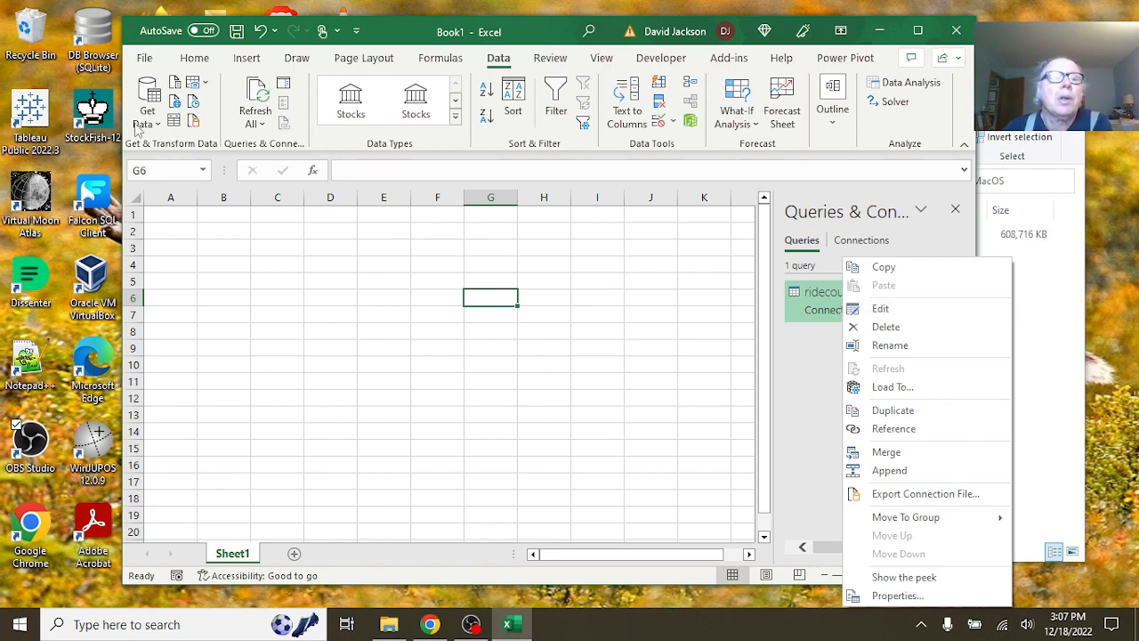
left_click(187, 59)
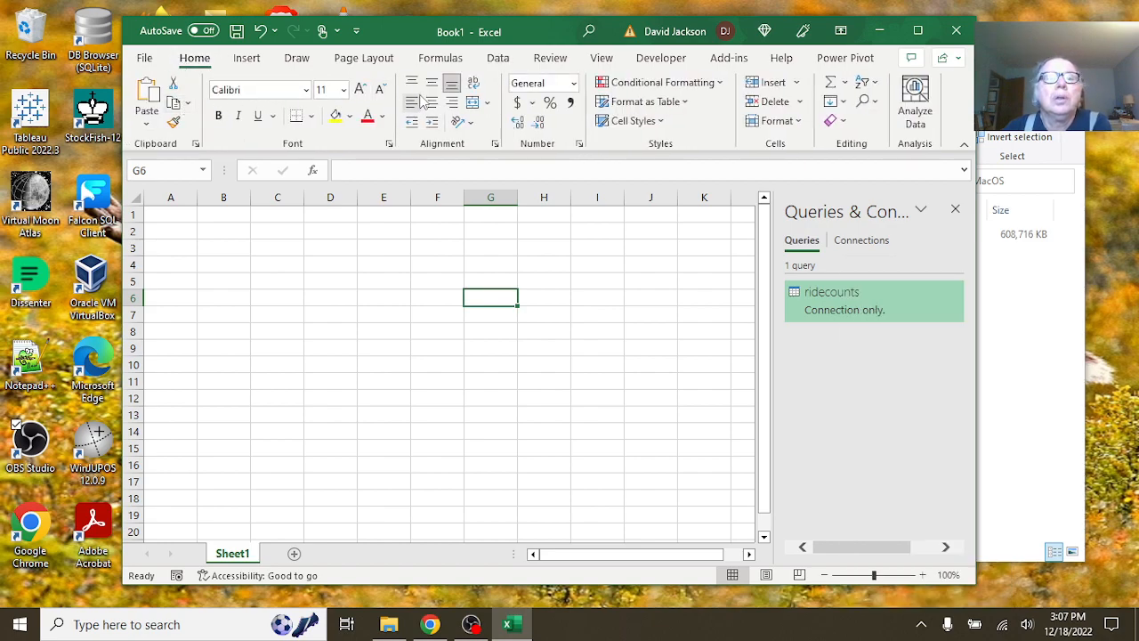
left_click(499, 58)
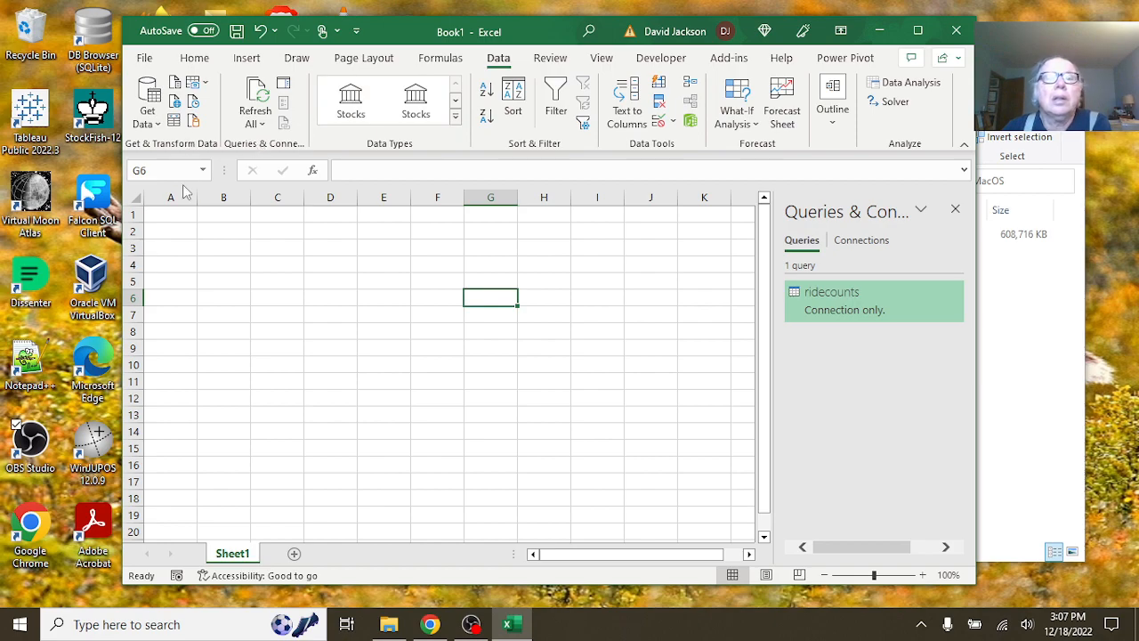
left_click(158, 125)
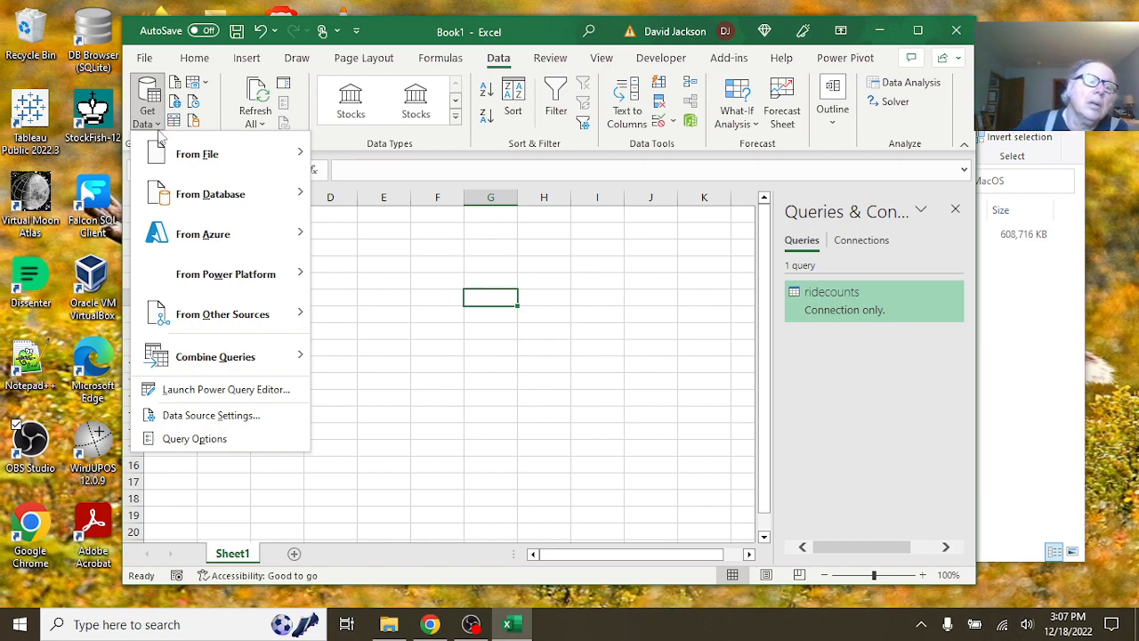
mouse_move(285, 273)
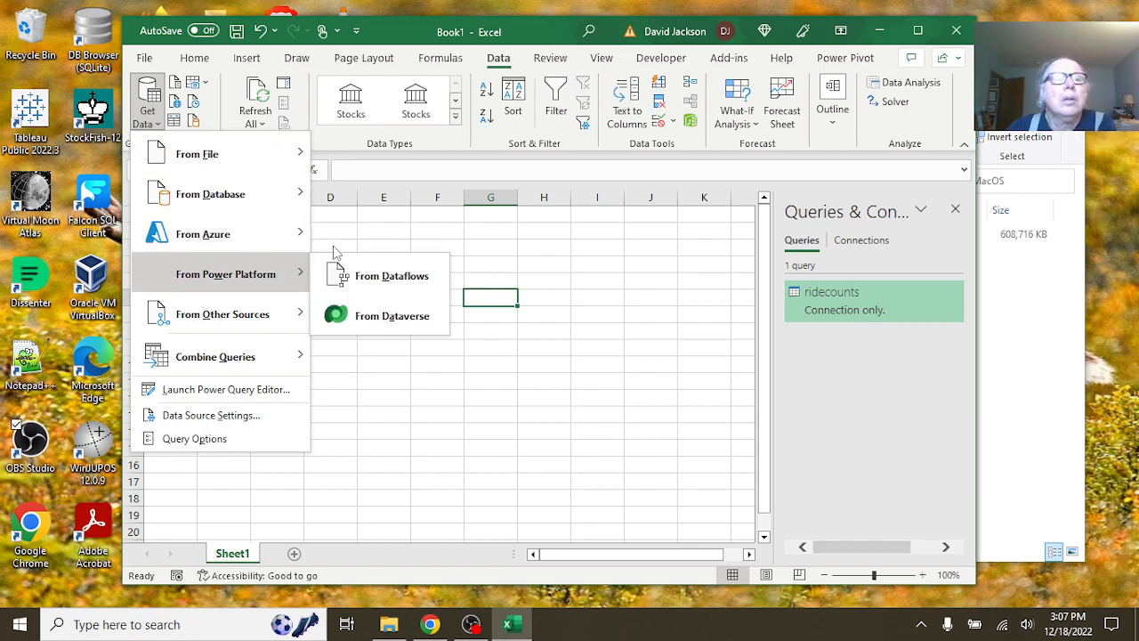
mouse_move(197, 143)
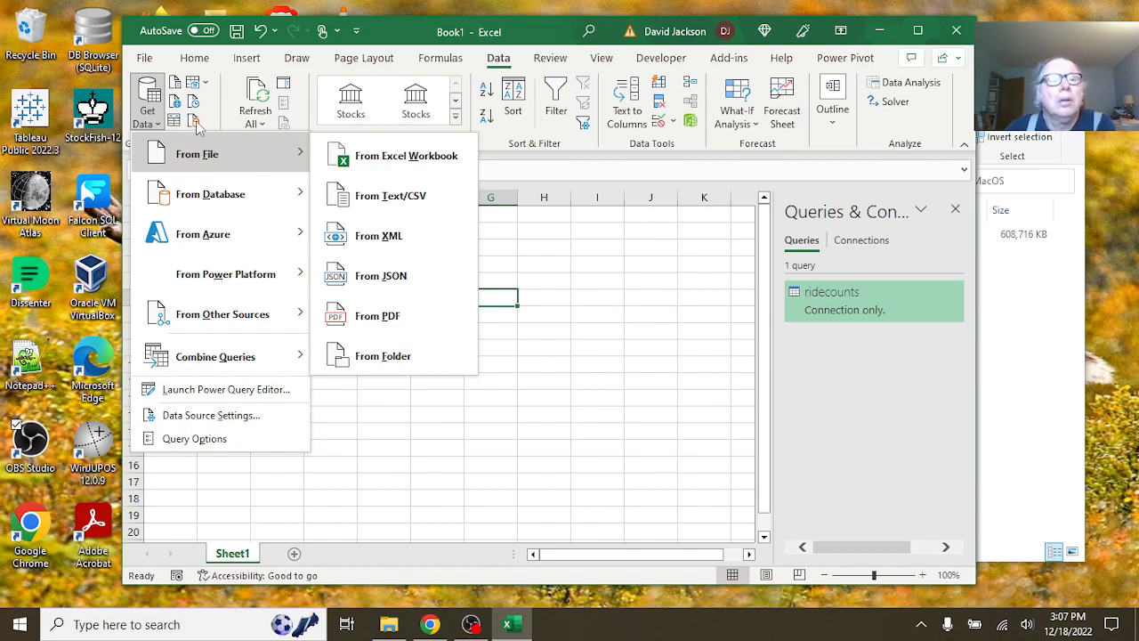
left_click(461, 421)
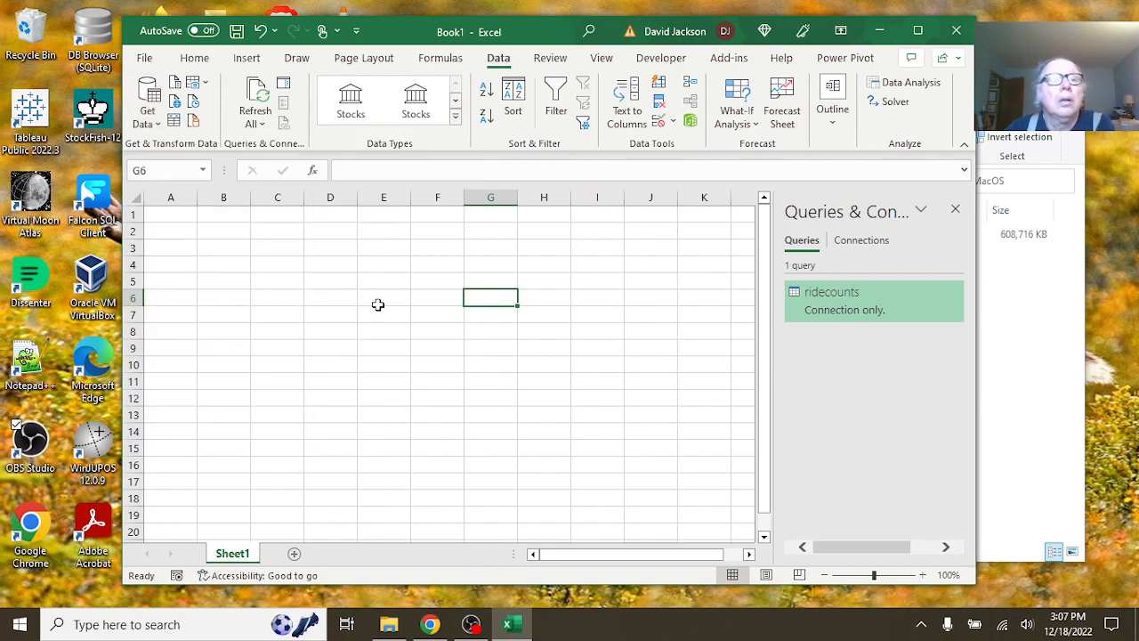
- Load the existing ridecounts query connection as a table into cell A1 of Sheet1
left_click(194, 121)
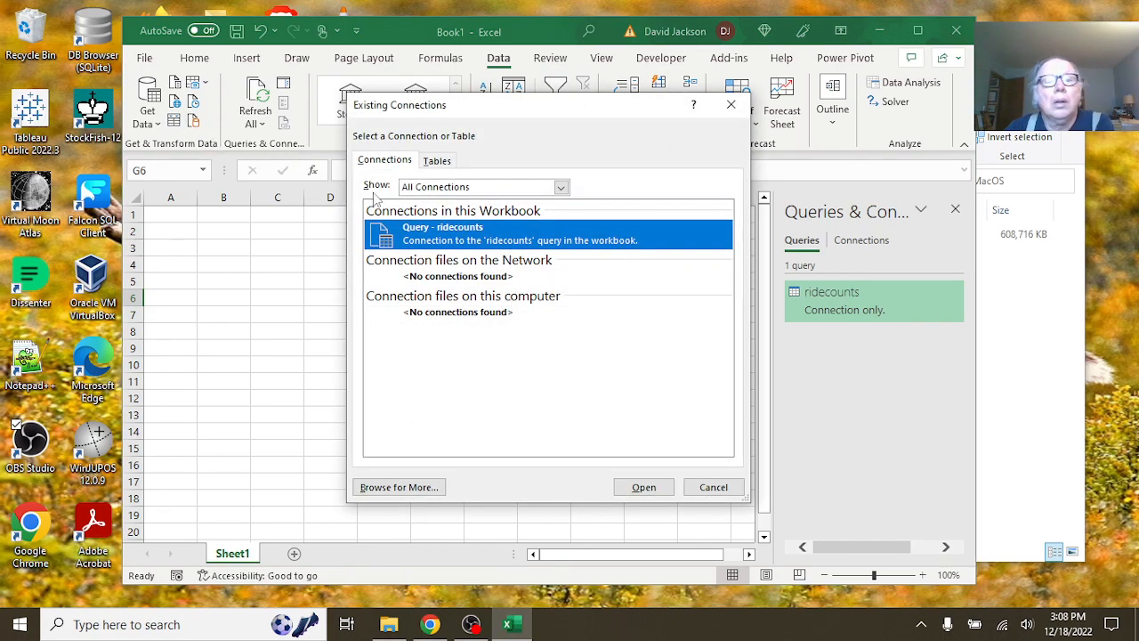
left_click(625, 492)
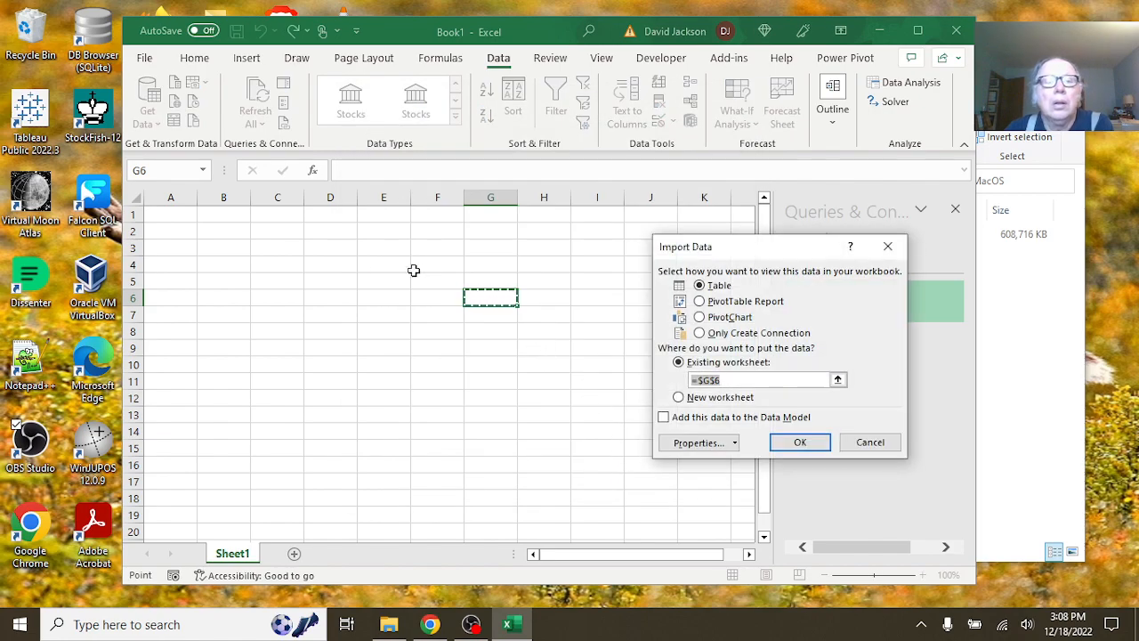
left_click(180, 217)
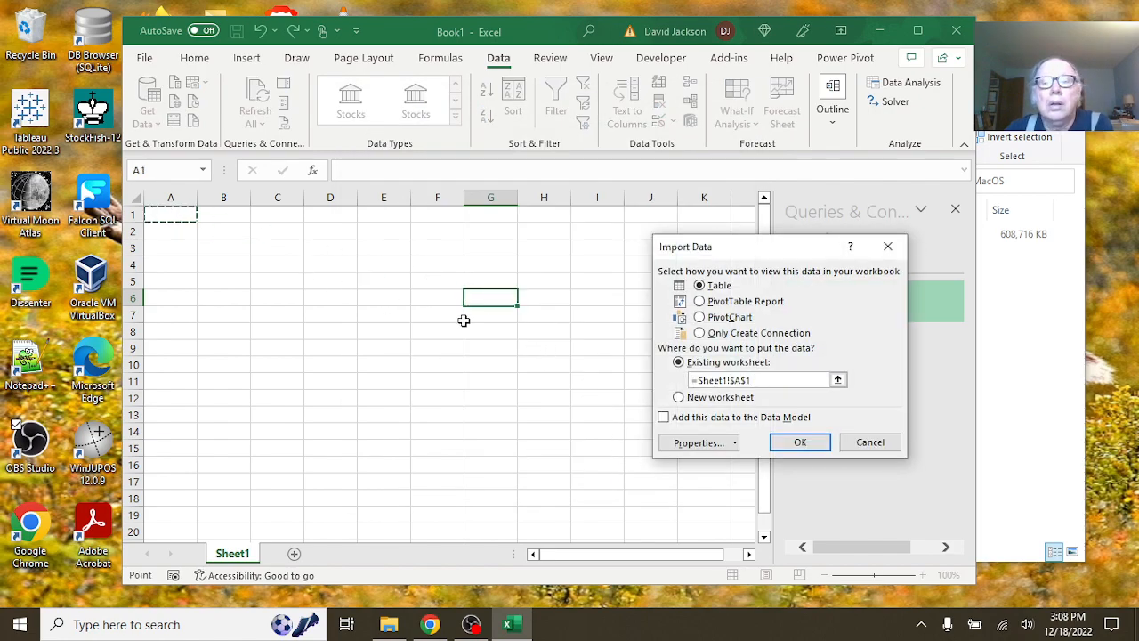
left_click(782, 447)
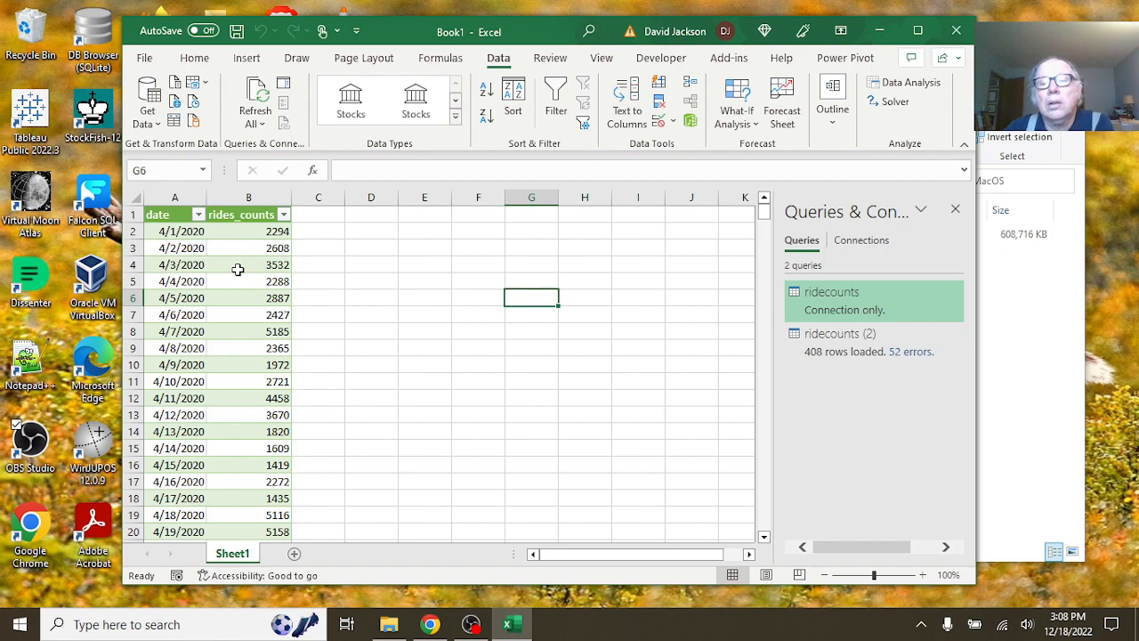
- Examine the rows with errors in the ridecounts (2) query, then close the query editor and discard the changes
left_click(914, 353)
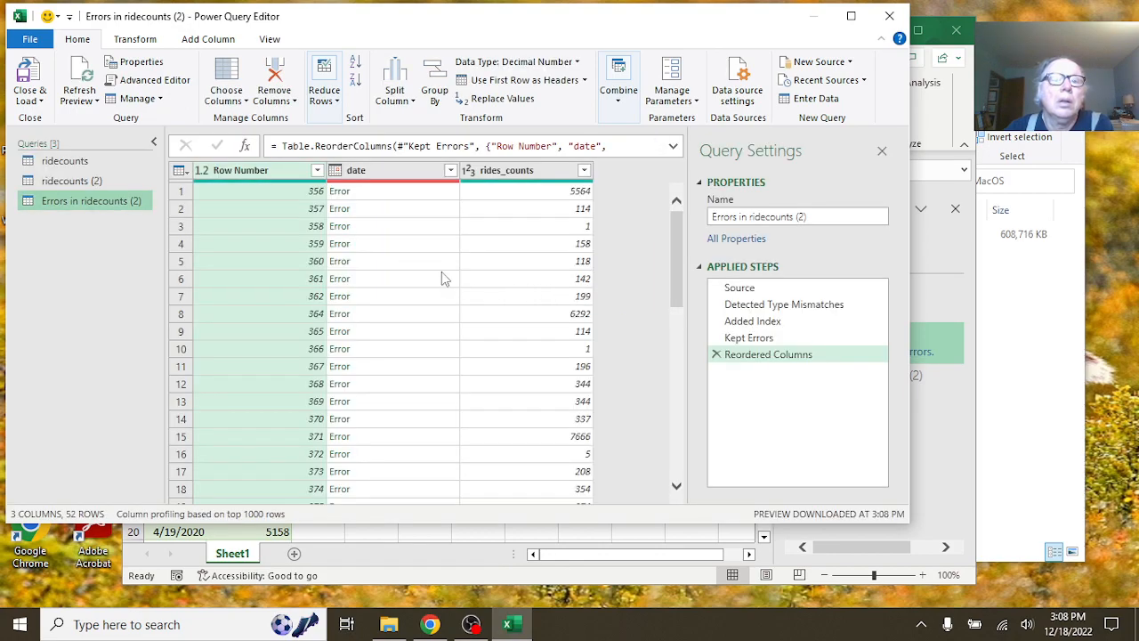
scroll(428, 294, "down", 1)
scroll(428, 289, "down", 5)
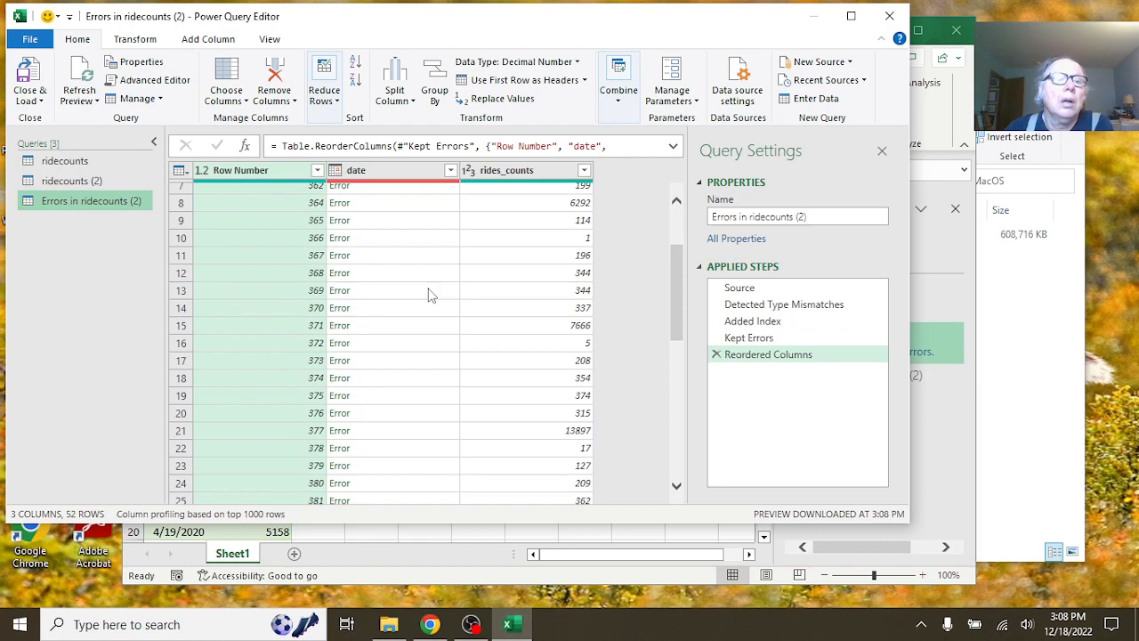
scroll(428, 296, "up", 5)
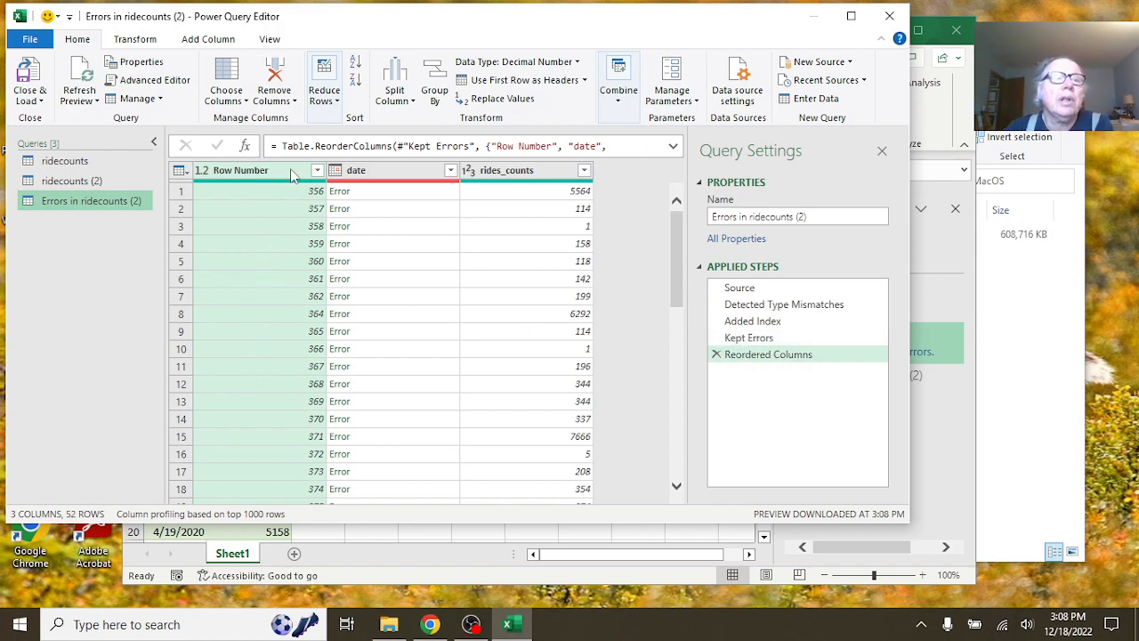
left_click(890, 16)
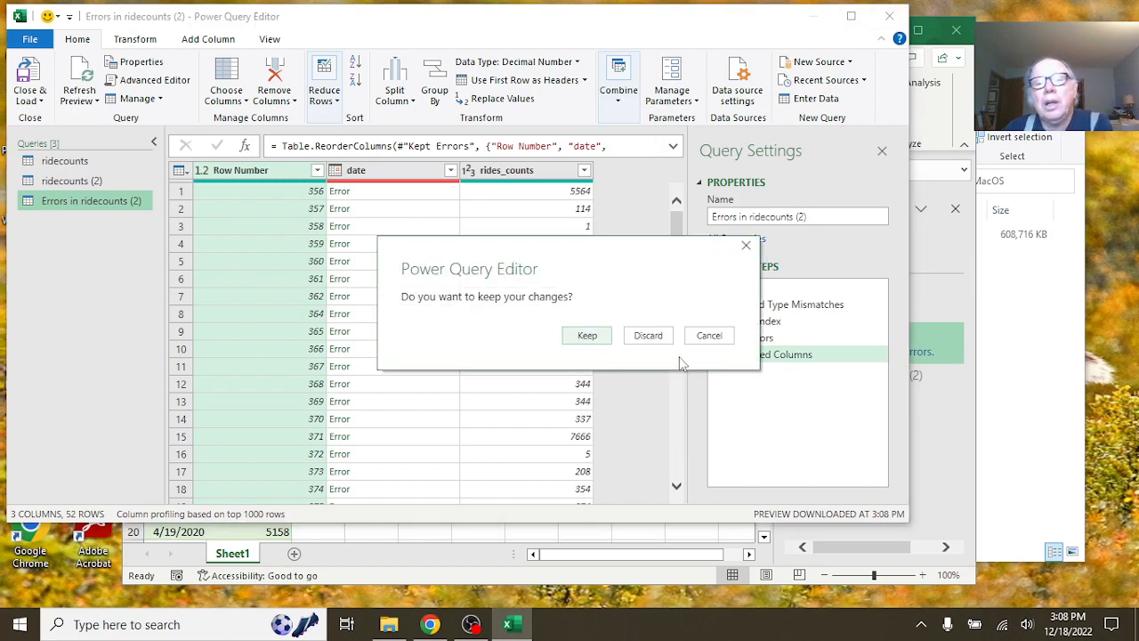
left_click(653, 337)
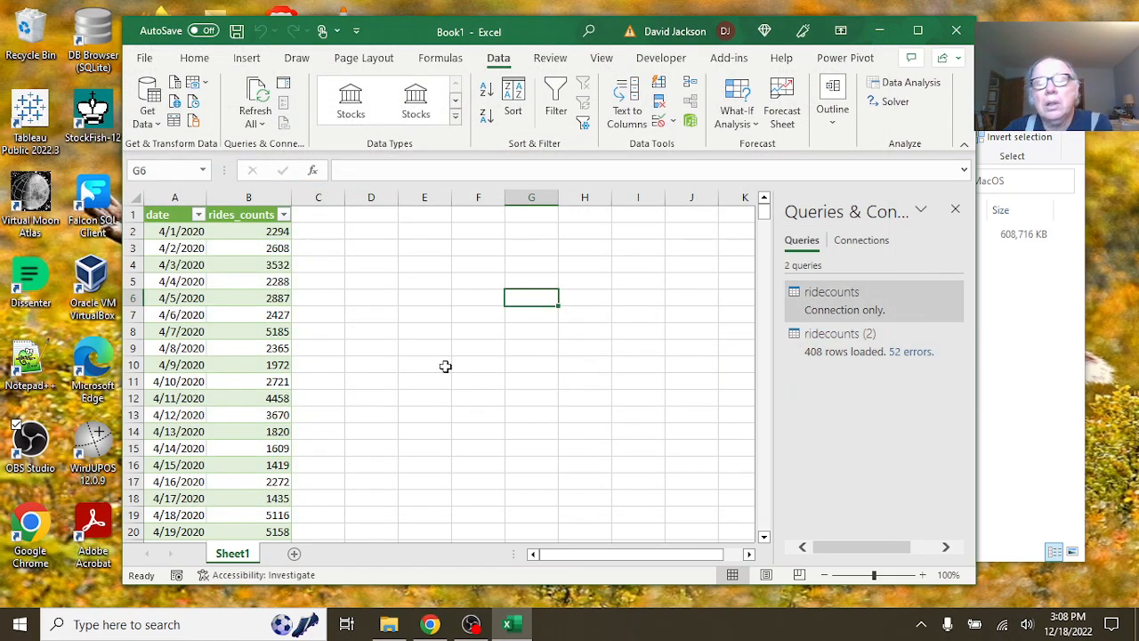
left_click(167, 231)
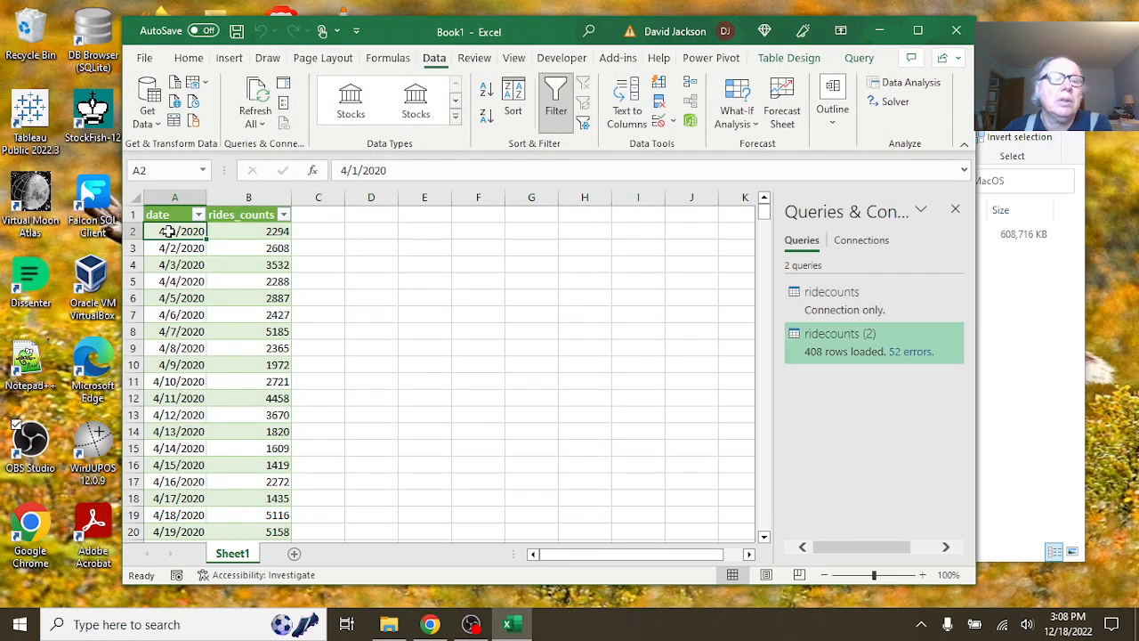
left_click(229, 58)
left_click(149, 120)
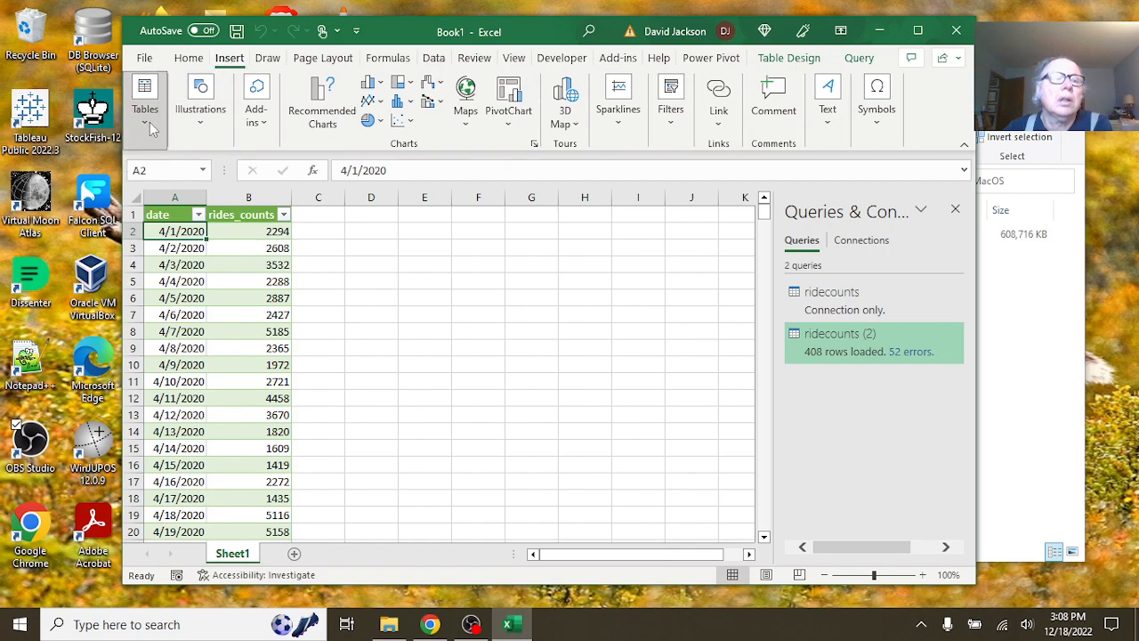
left_click(167, 199)
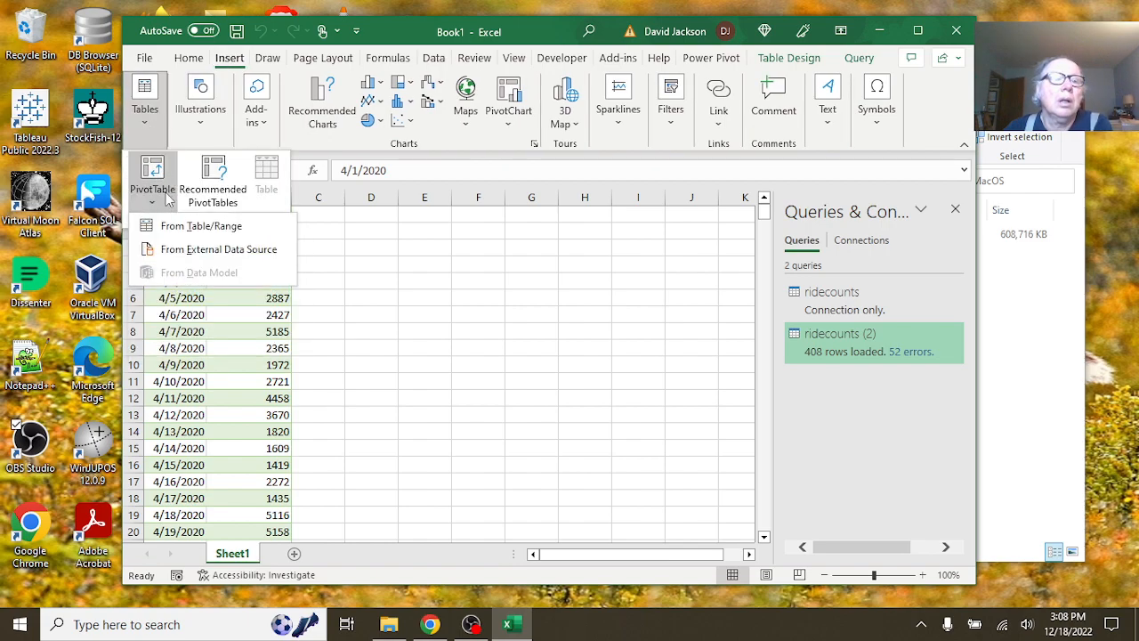
left_click(177, 230)
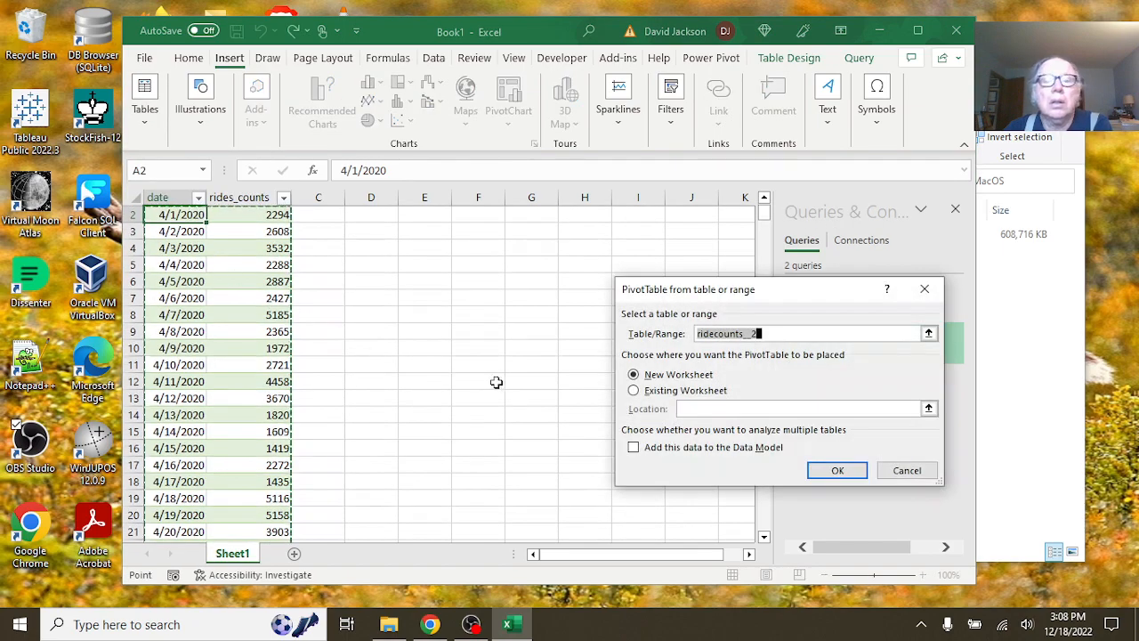
left_click(367, 219)
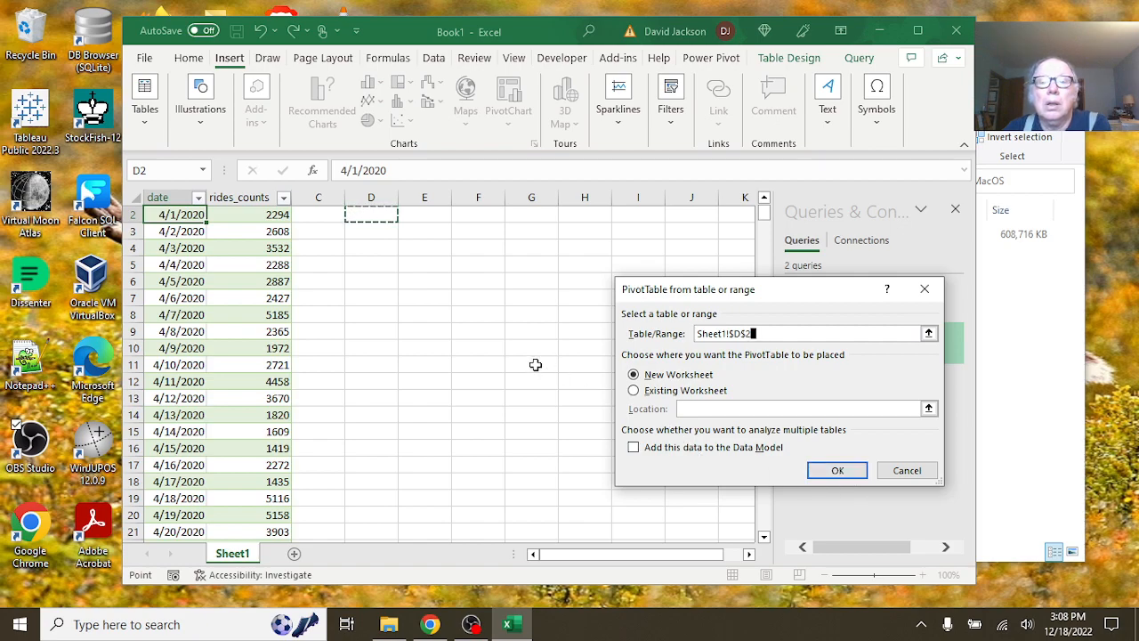
left_click(185, 219)
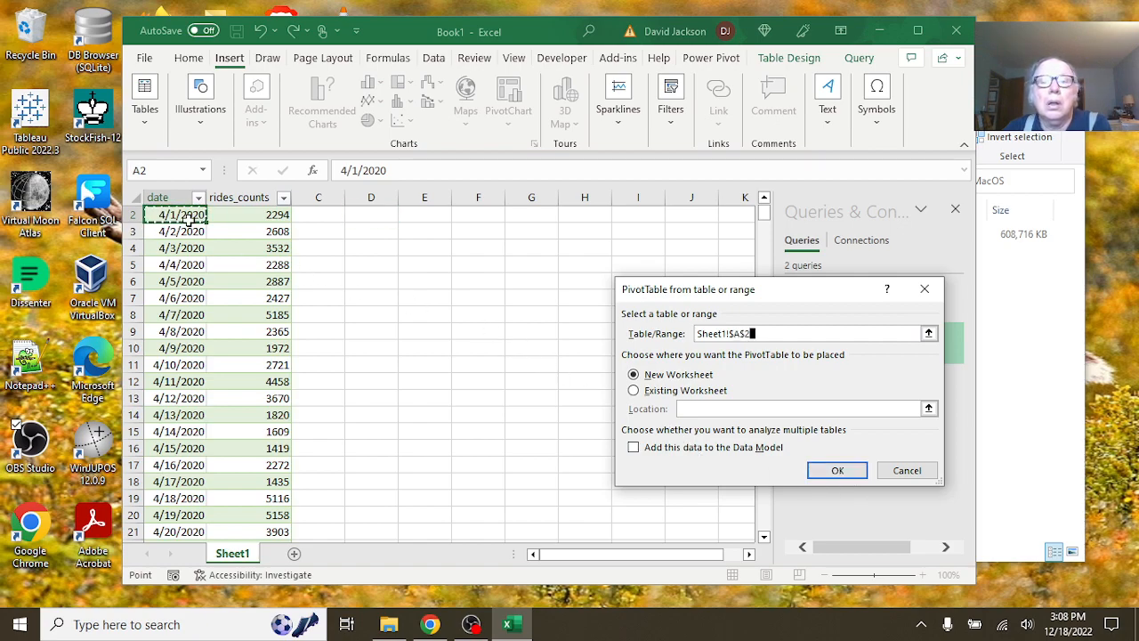
left_click(634, 390)
left_click(361, 215)
left_click(823, 472)
left_click(577, 369)
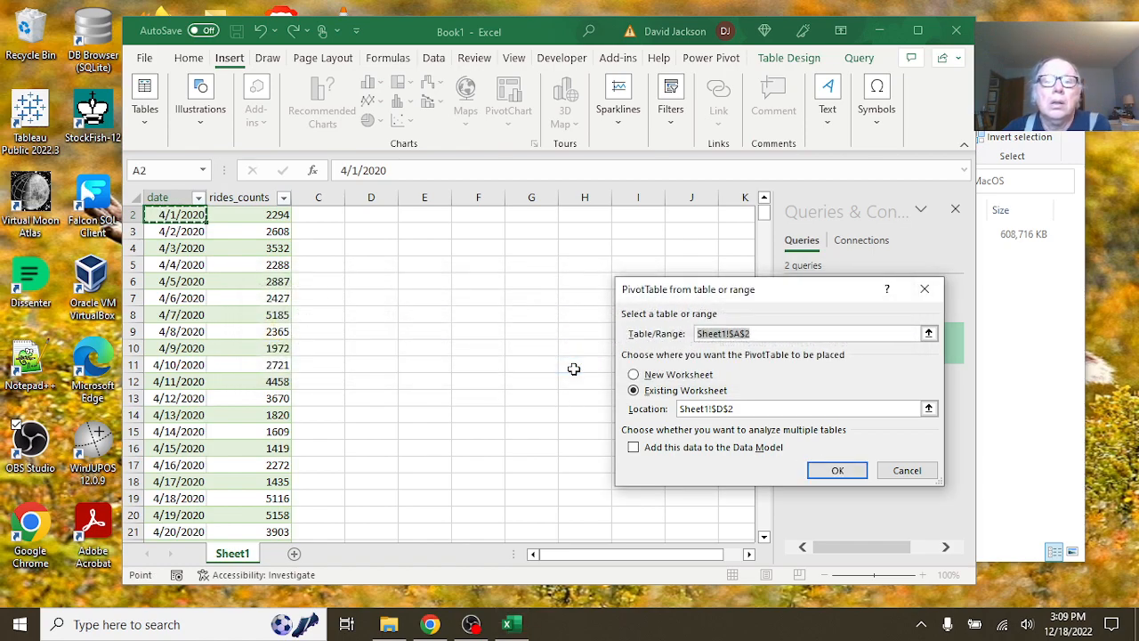
left_click(907, 470)
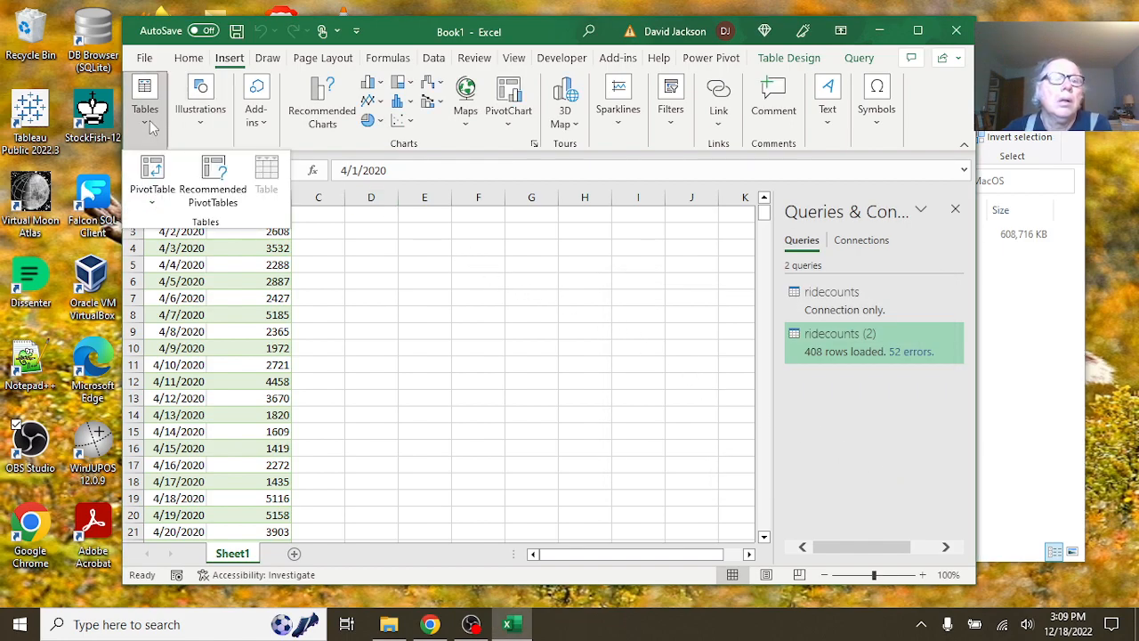
left_click(206, 182)
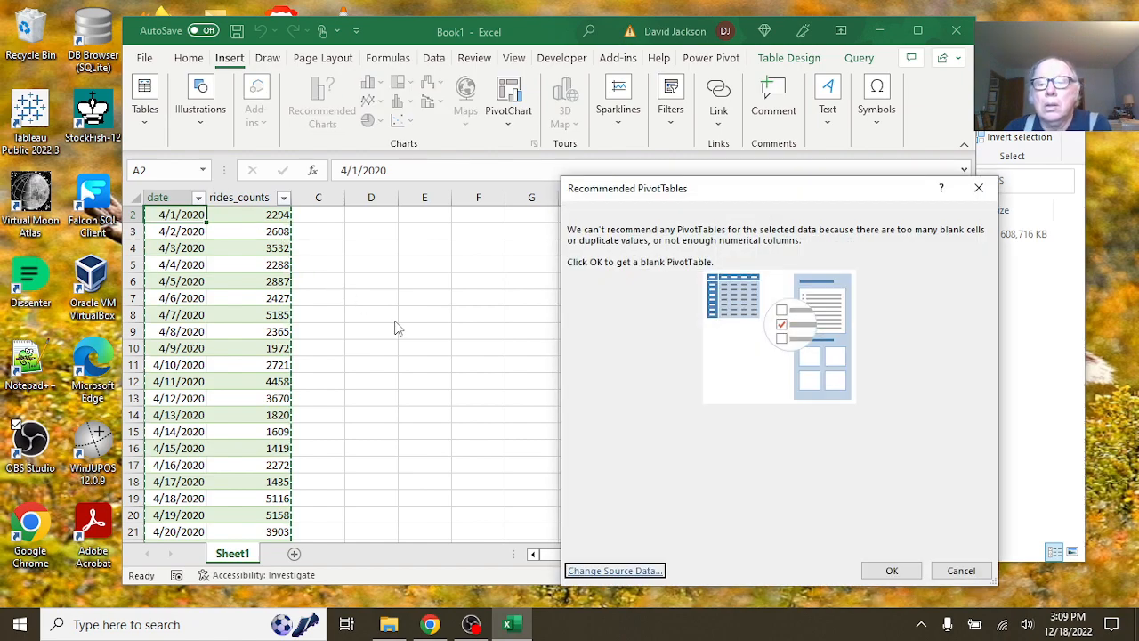
left_click(951, 578)
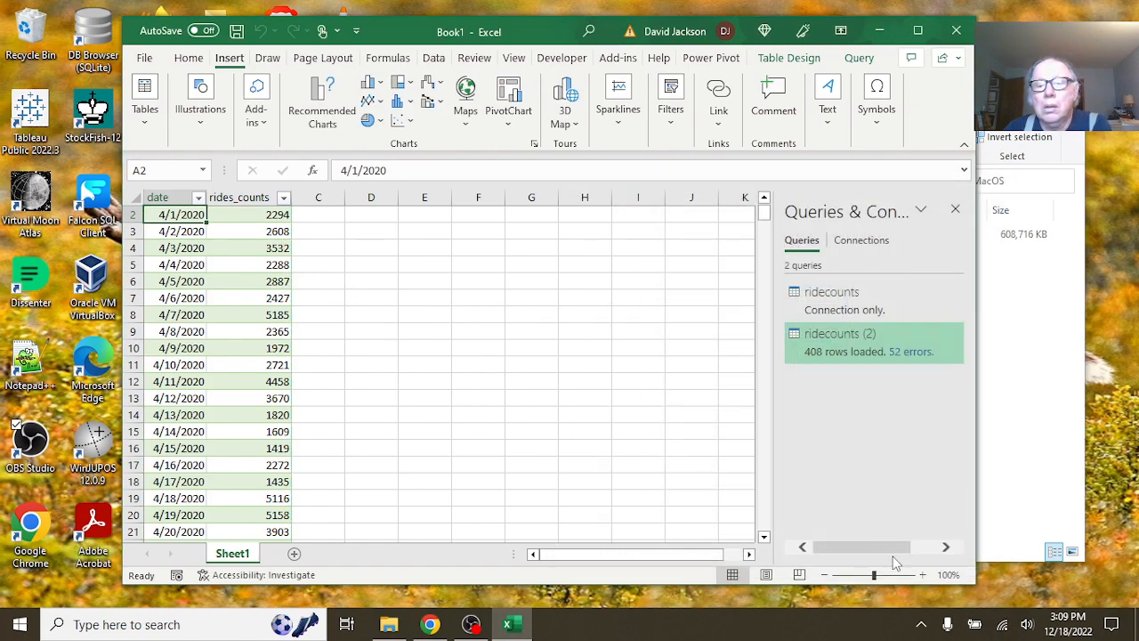
- Insert a PivotTable based on the ridecounts__2 table into the existing worksheet at cell D2 of Sheet1
scroll(278, 264, "up", 1)
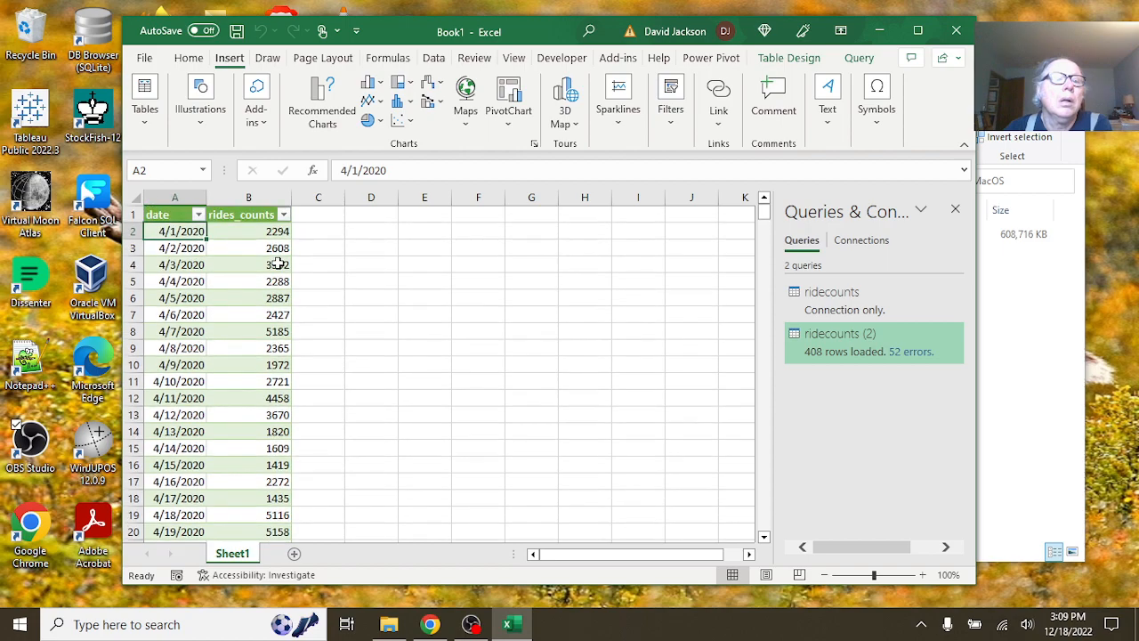
left_click(145, 109)
left_click(154, 196)
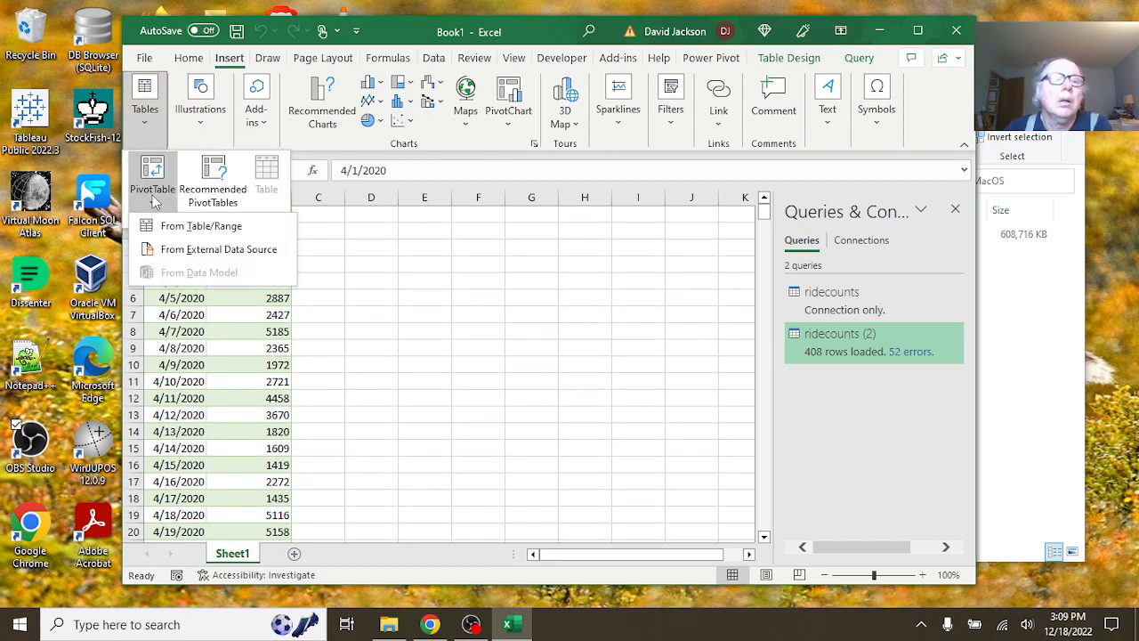
left_click(203, 230)
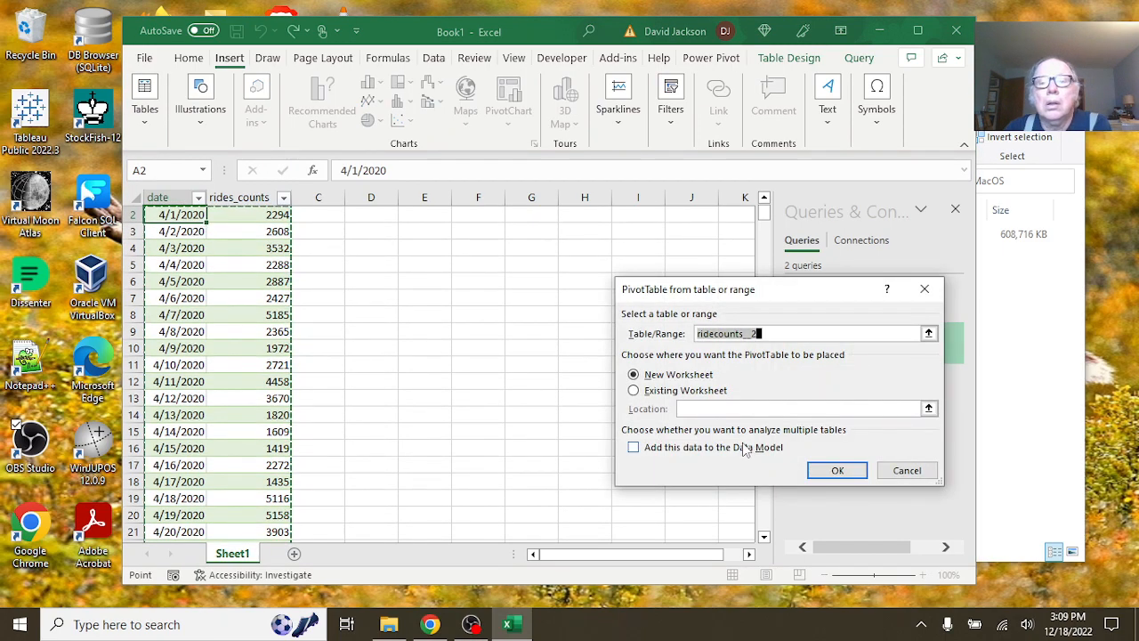
left_click(666, 394)
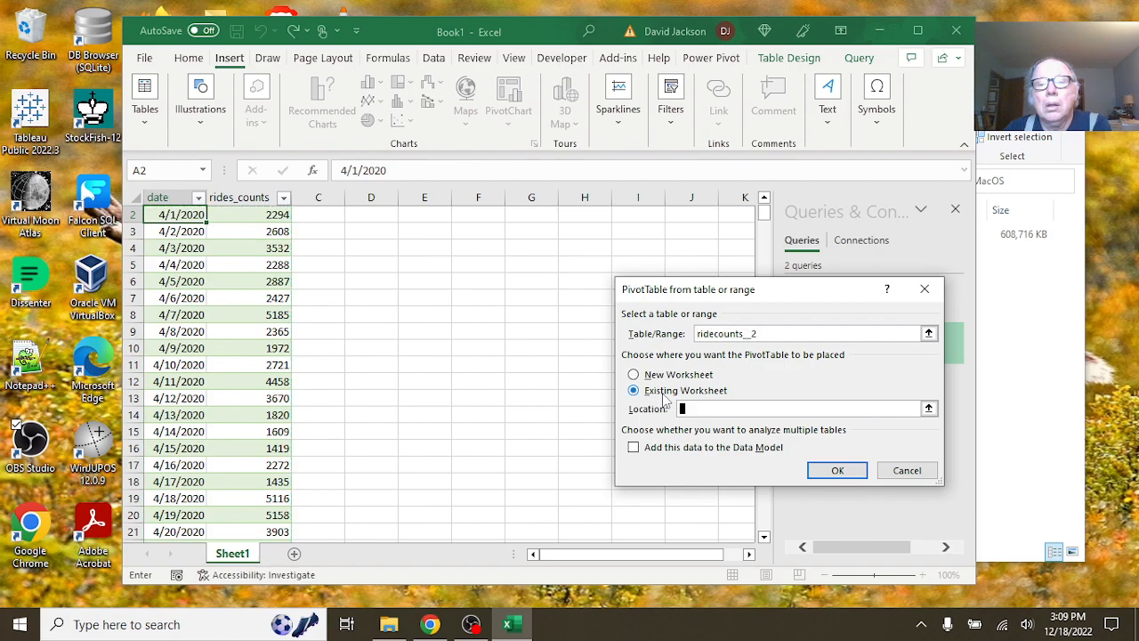
left_click(381, 216)
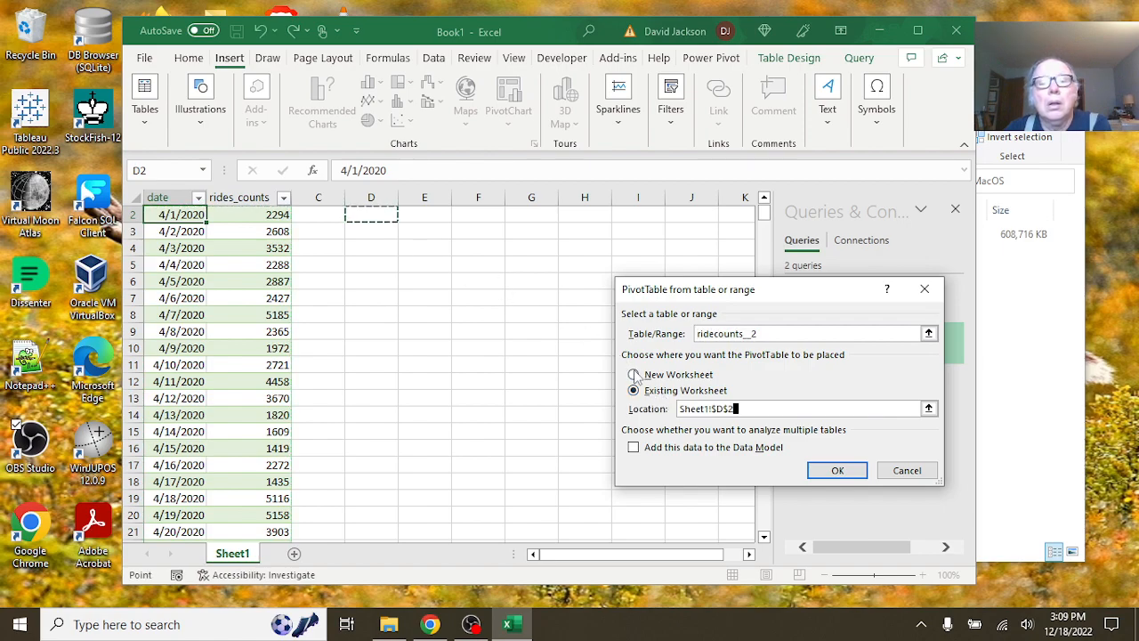
left_click(837, 472)
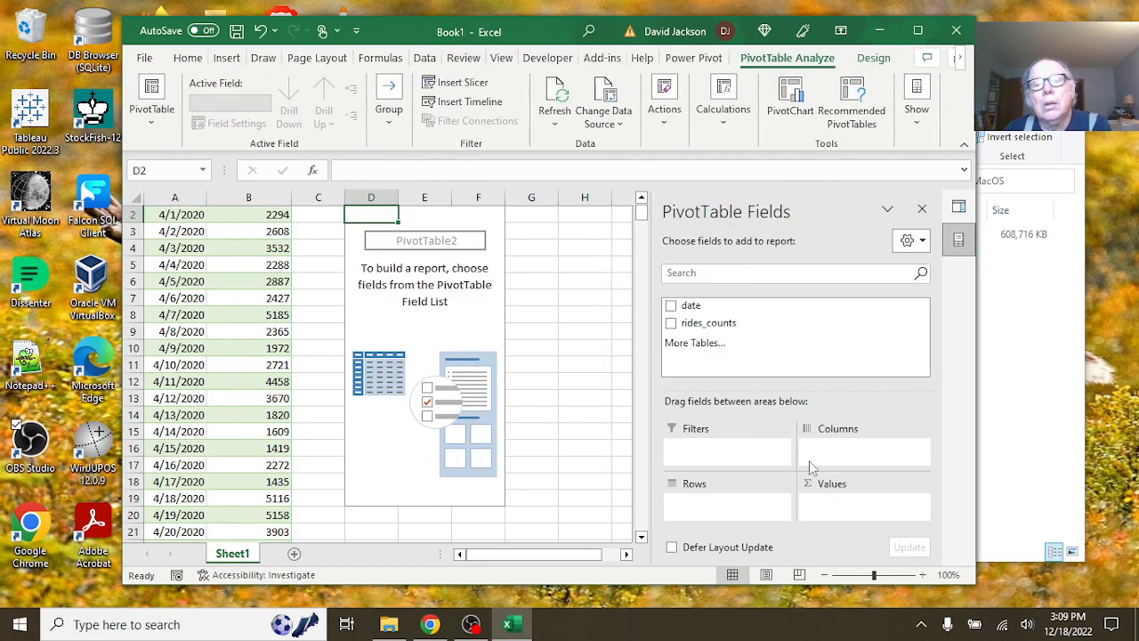
- Add date to the PivotTable's rows and the sum of rides_counts to its values, and close the field list
left_click_drag(699, 307, 709, 512)
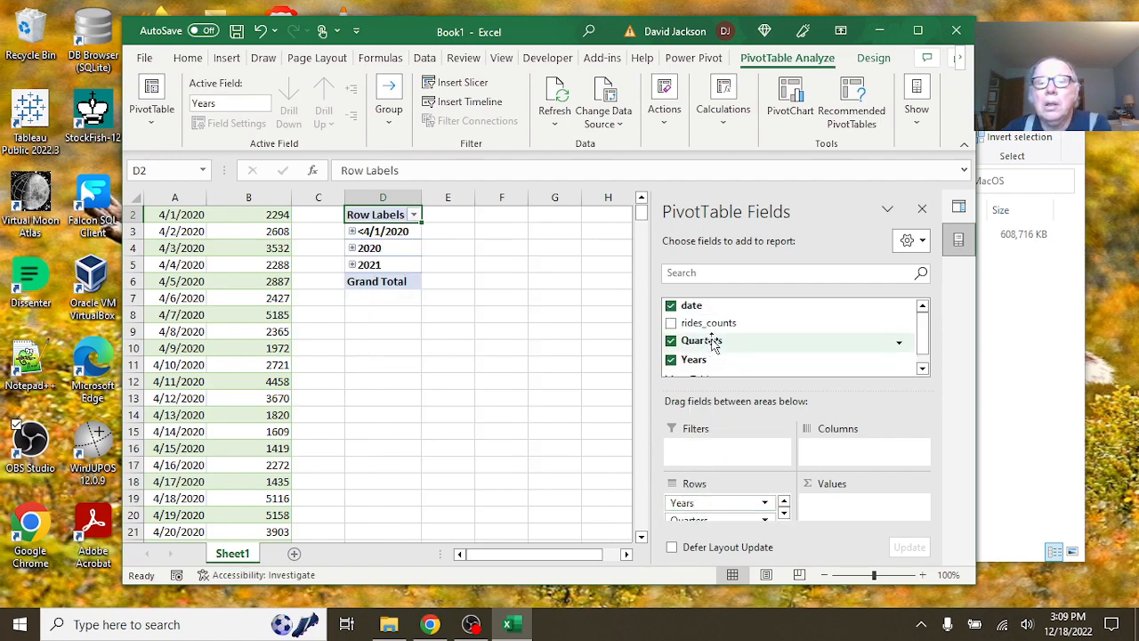
left_click_drag(715, 323, 835, 505)
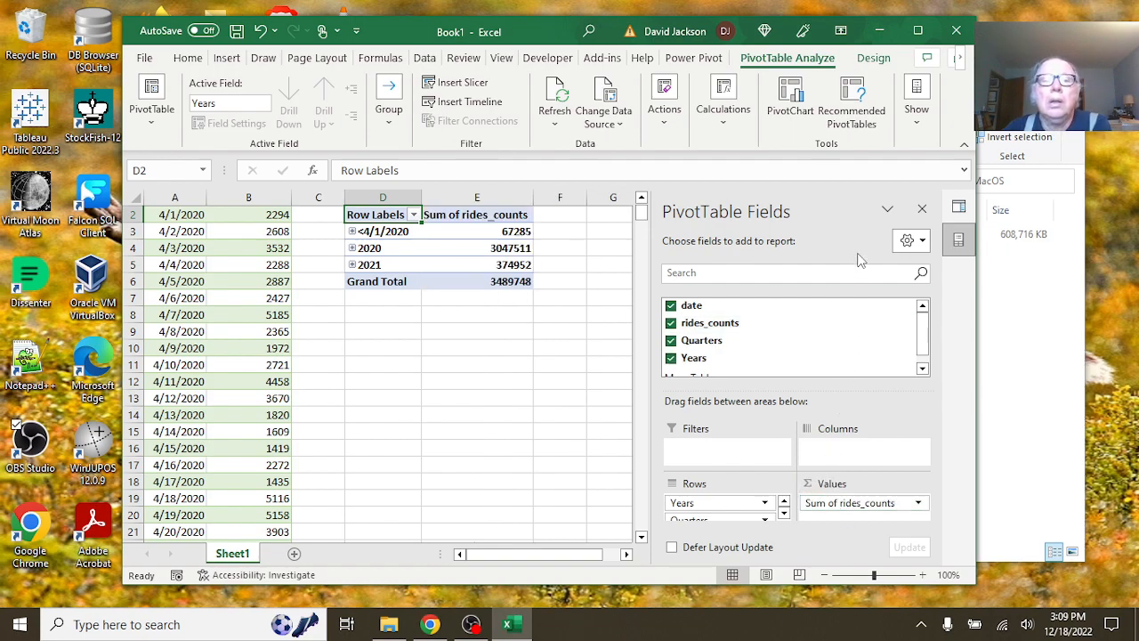
left_click(922, 210)
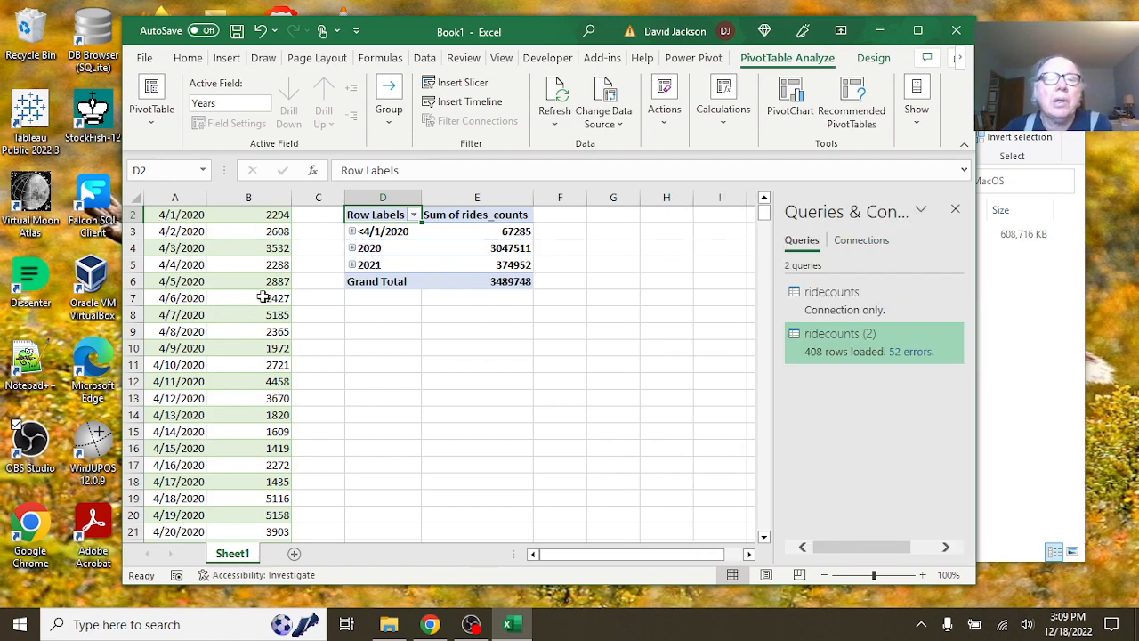
- Expand the <4/1/2020, 2020 and 2021 groups in the PivotTable to show their quarterly ride sums
left_click(352, 230)
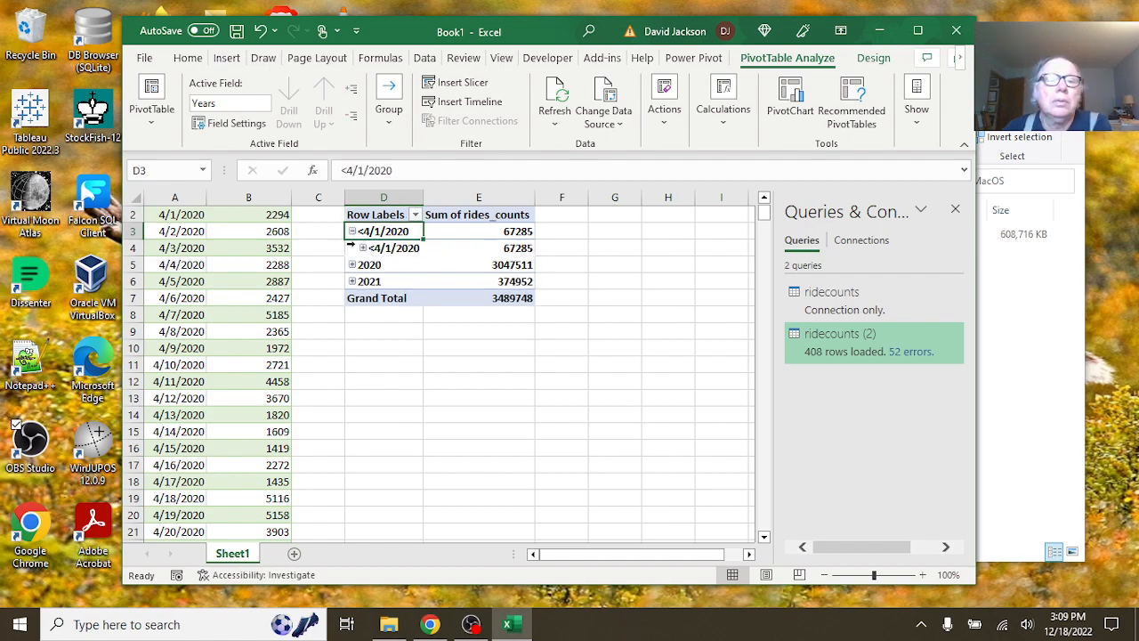
left_click(362, 247)
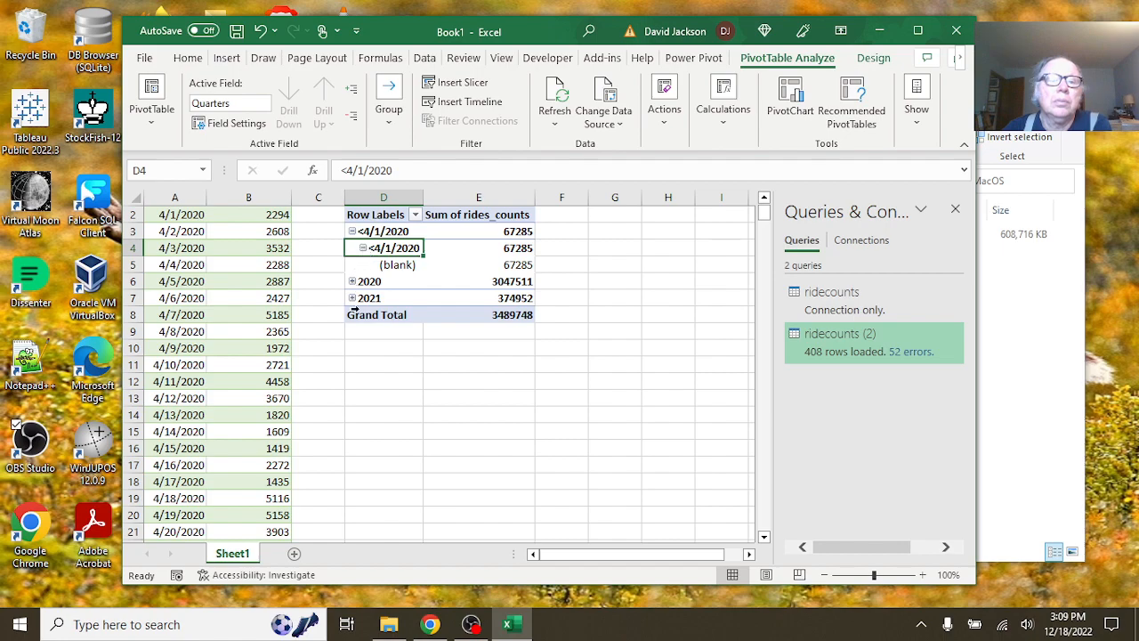
left_click(351, 282)
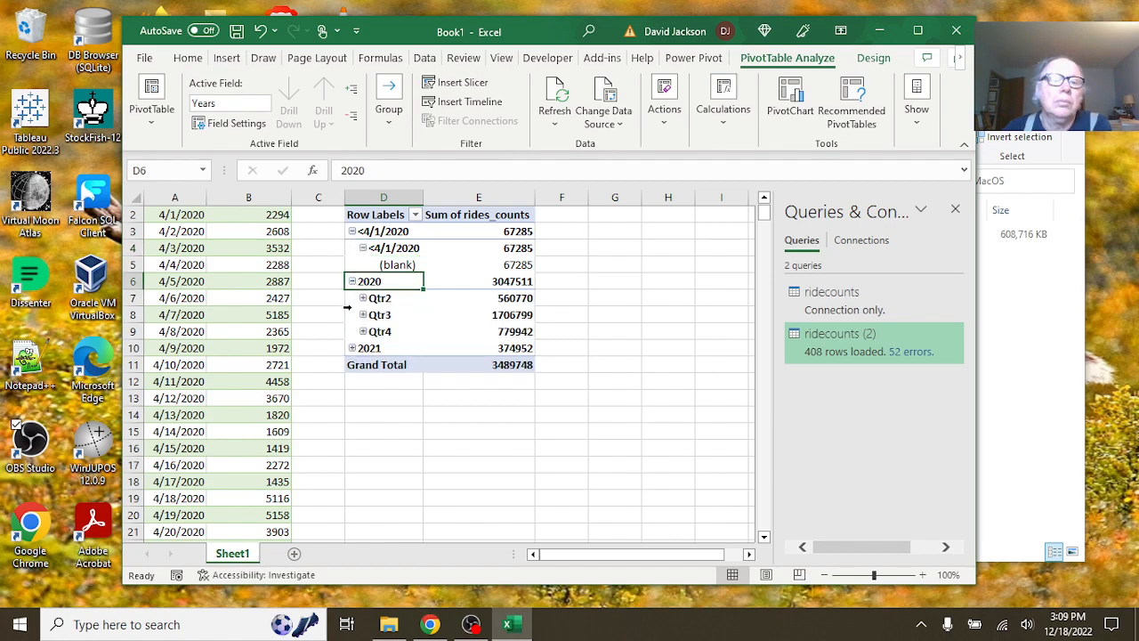
left_click(351, 348)
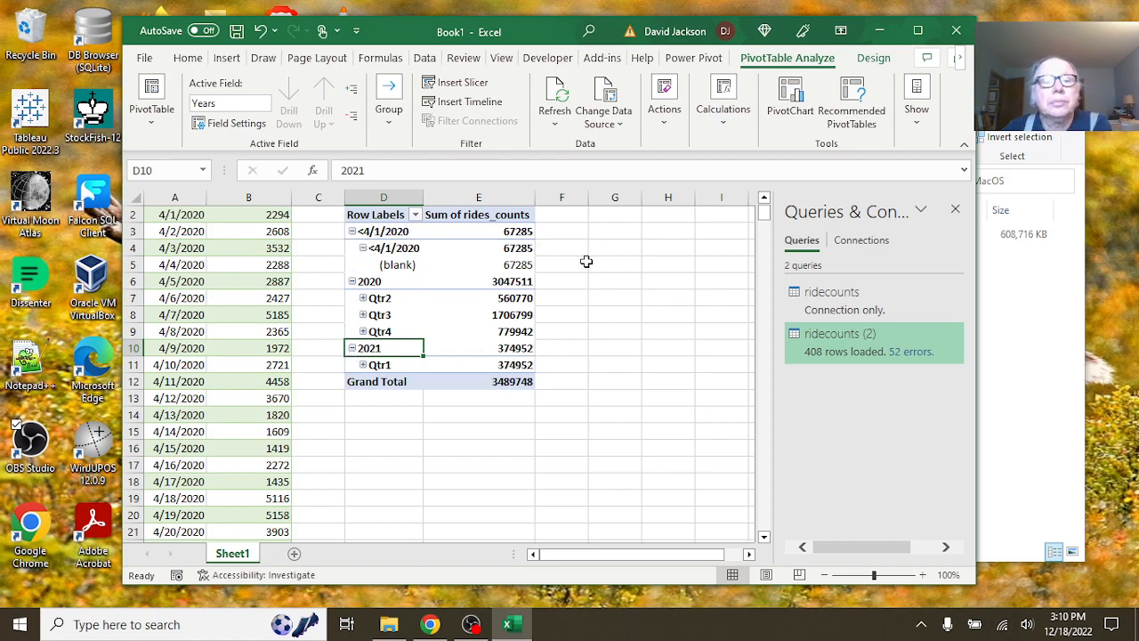
- Close the queries and connections list and delete the whole PivotTable in D2:E12
left_click(954, 210)
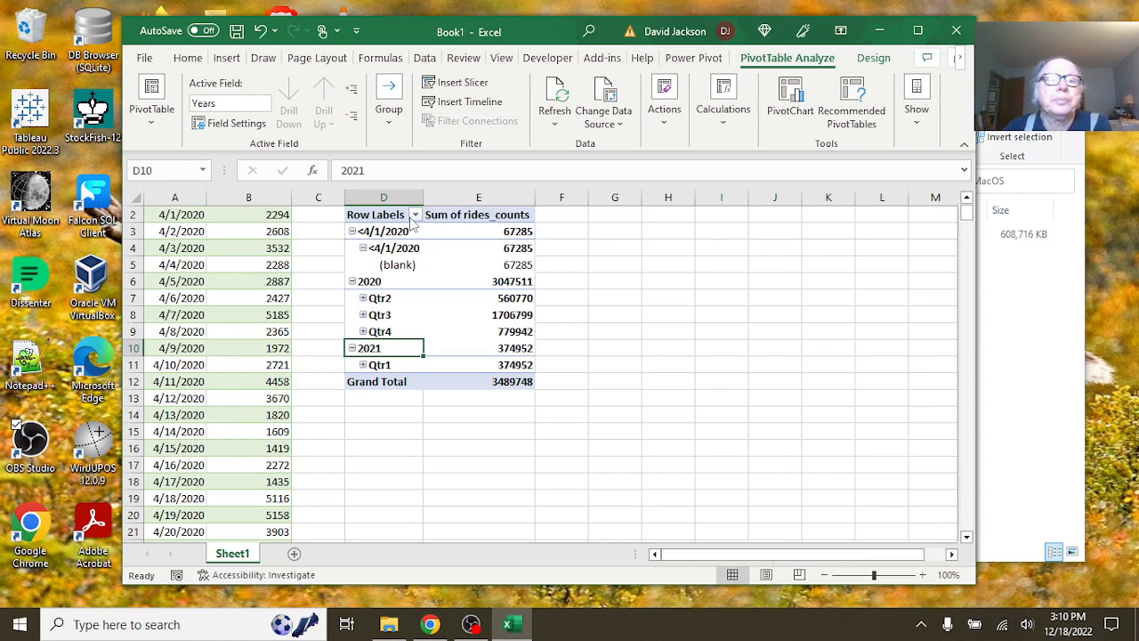
left_click_drag(361, 214, 476, 375)
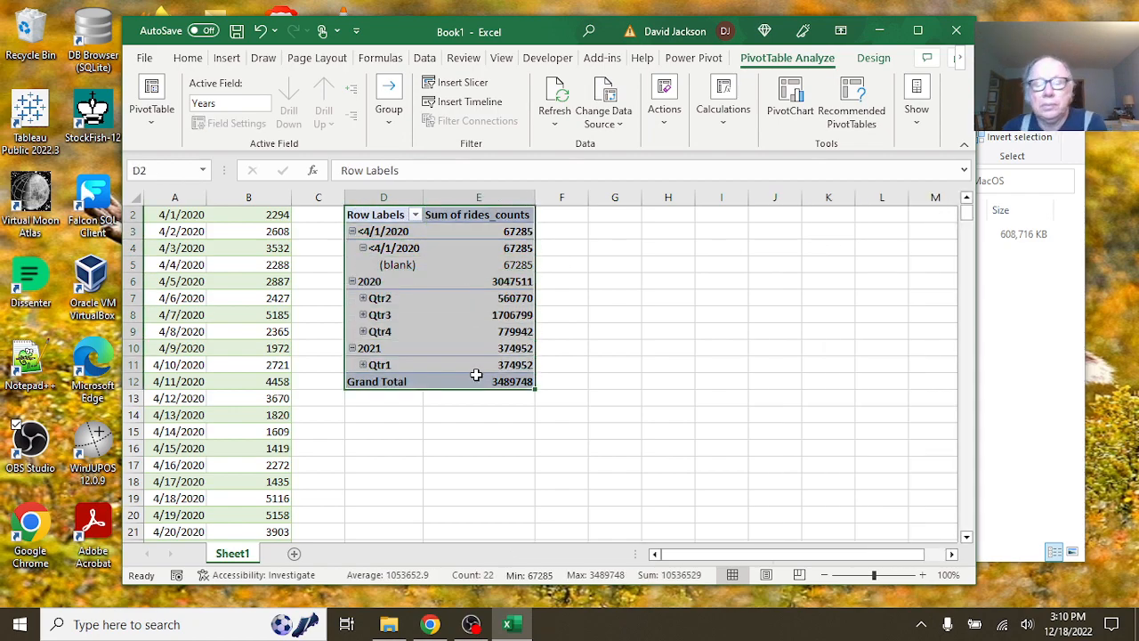
key("Delete")
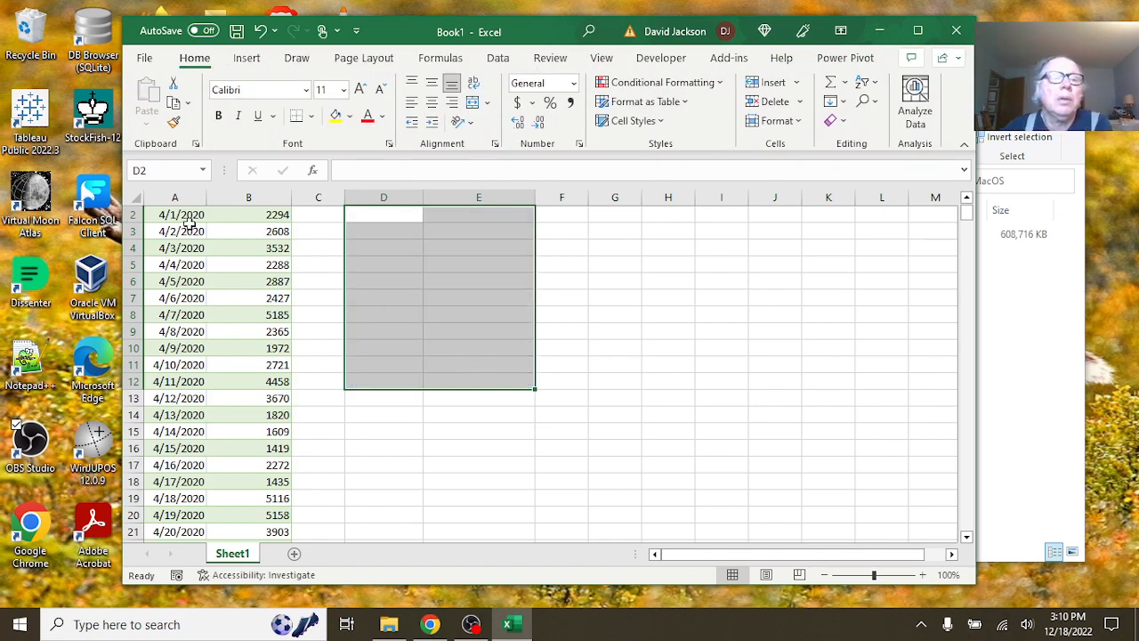
left_click(185, 220)
scroll(189, 224, "up", 1)
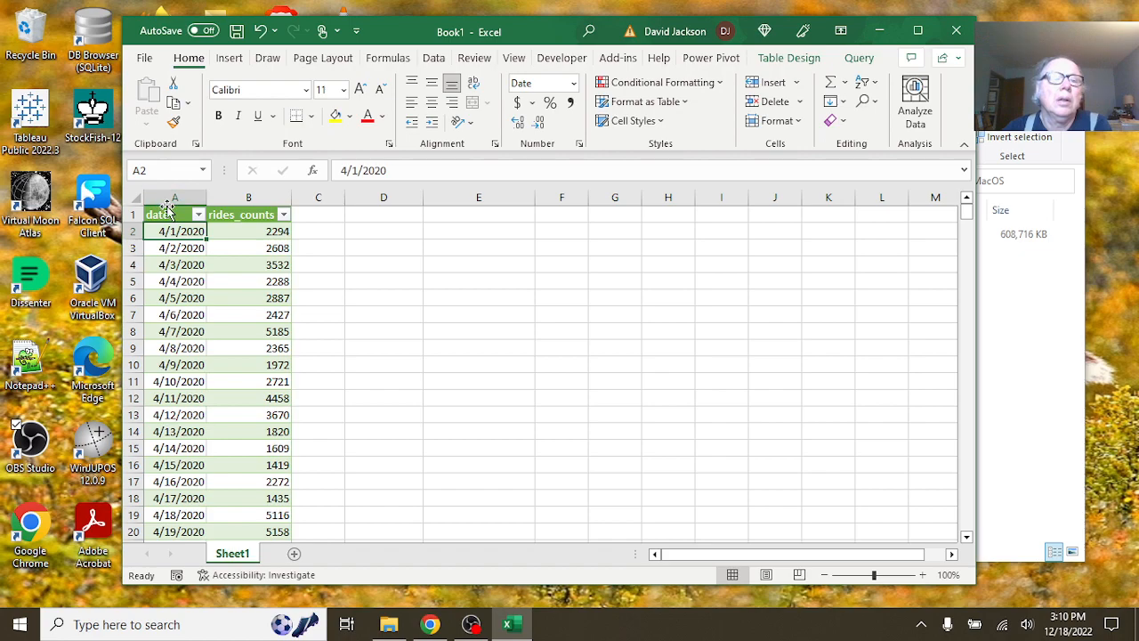
left_click_drag(165, 229, 222, 231)
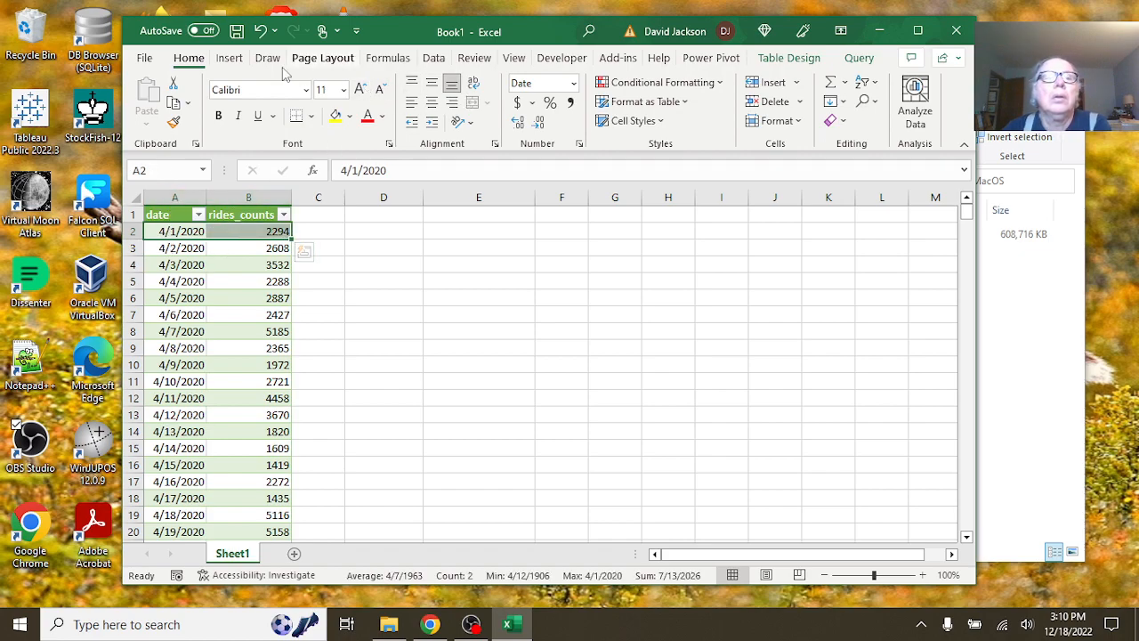
left_click(230, 59)
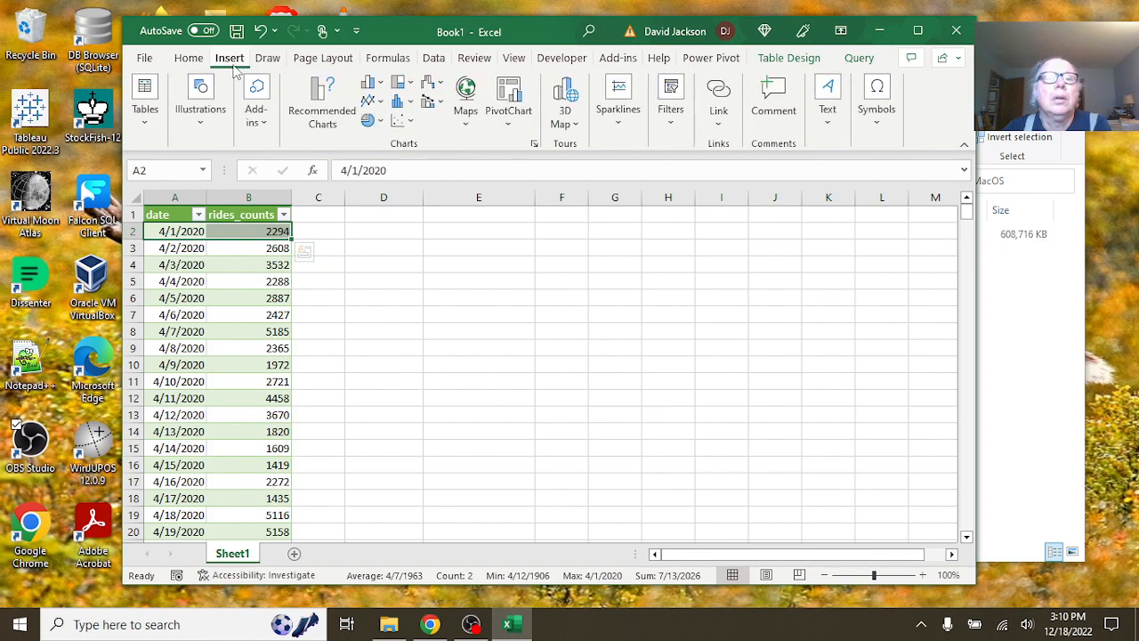
left_click(318, 106)
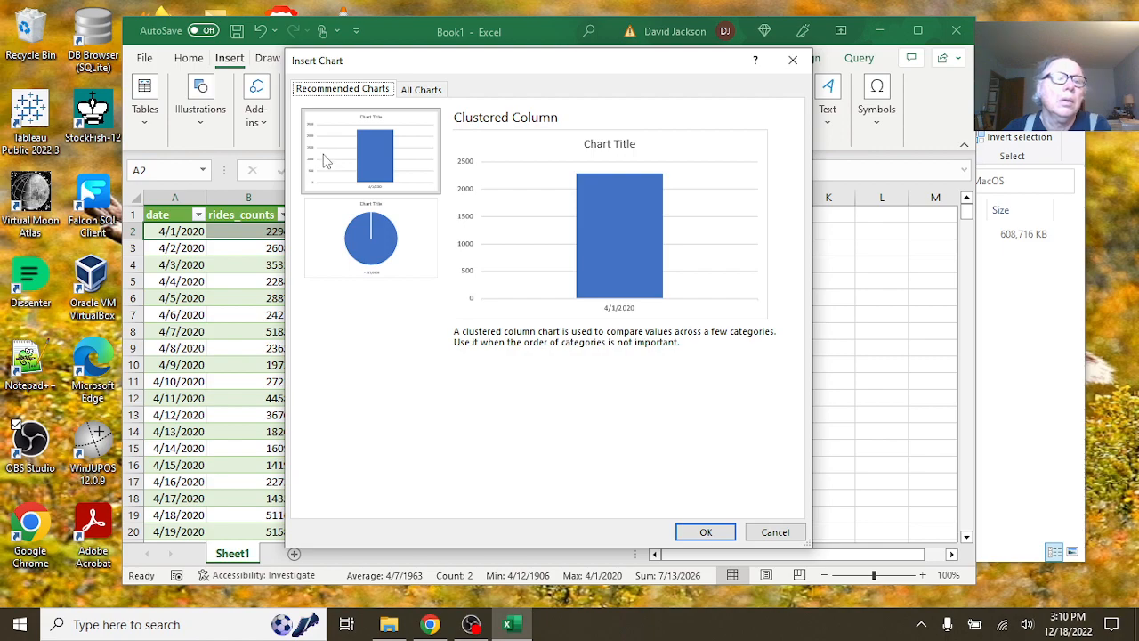
left_click(775, 532)
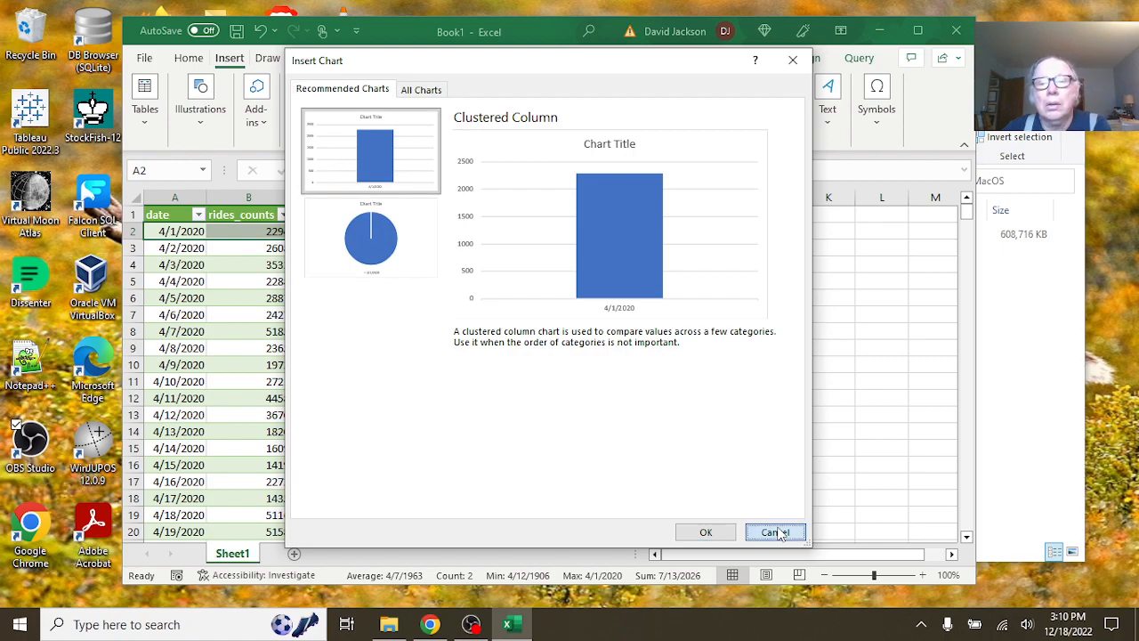
- Insert the recommended line chart of rides_counts by date from the full table and place it beside the data, starting around cell D2
left_click(163, 246)
left_click(327, 116)
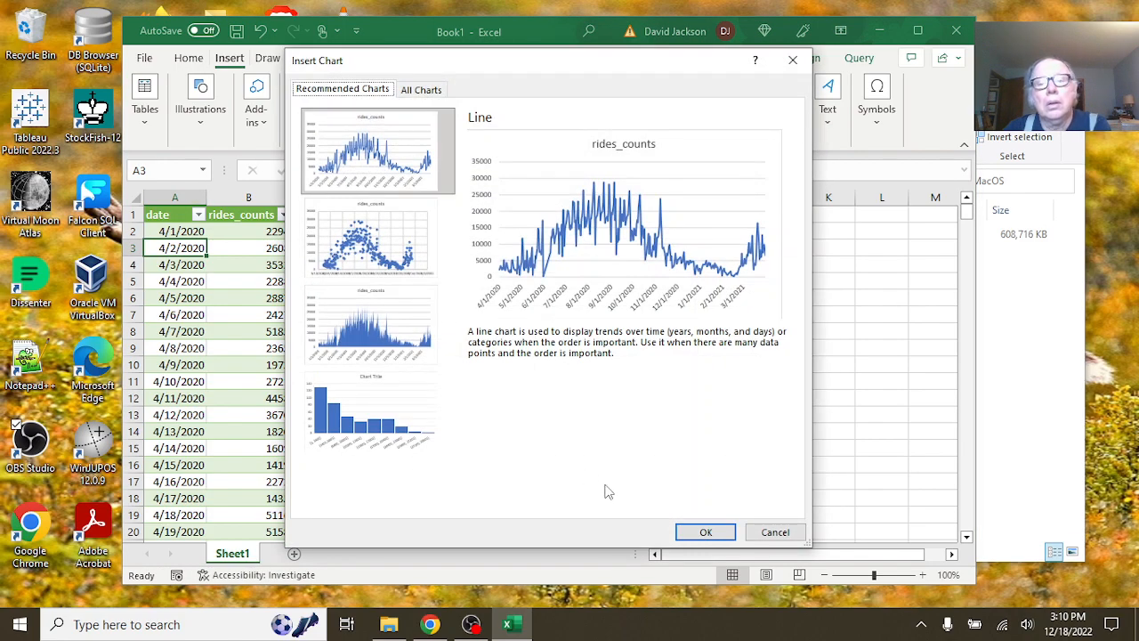
left_click(703, 533)
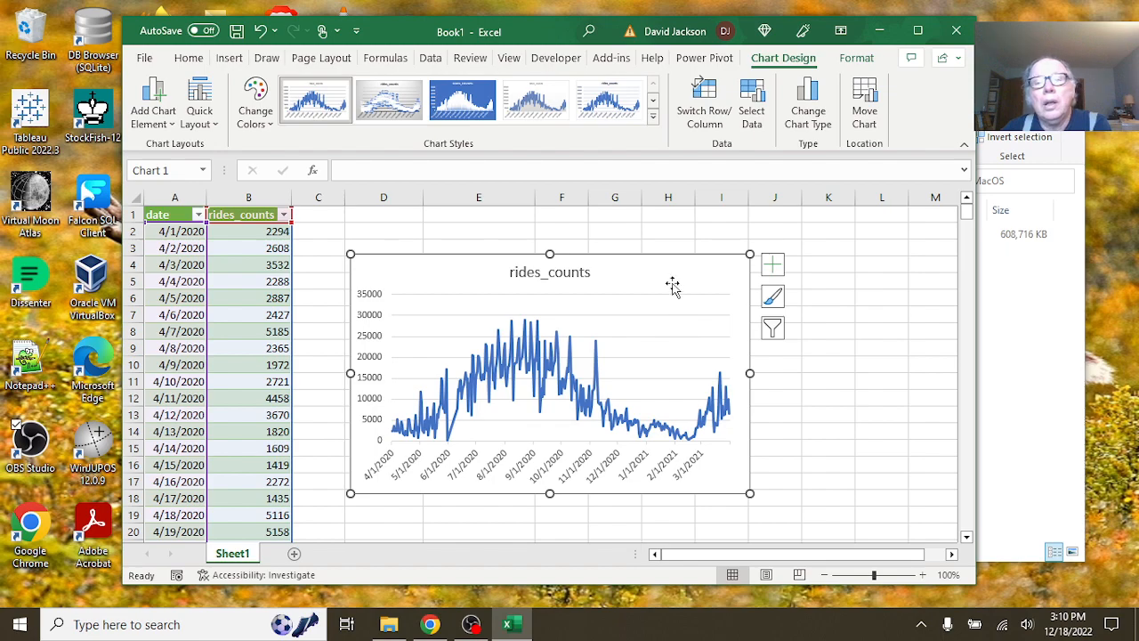
left_click_drag(673, 284, 666, 249)
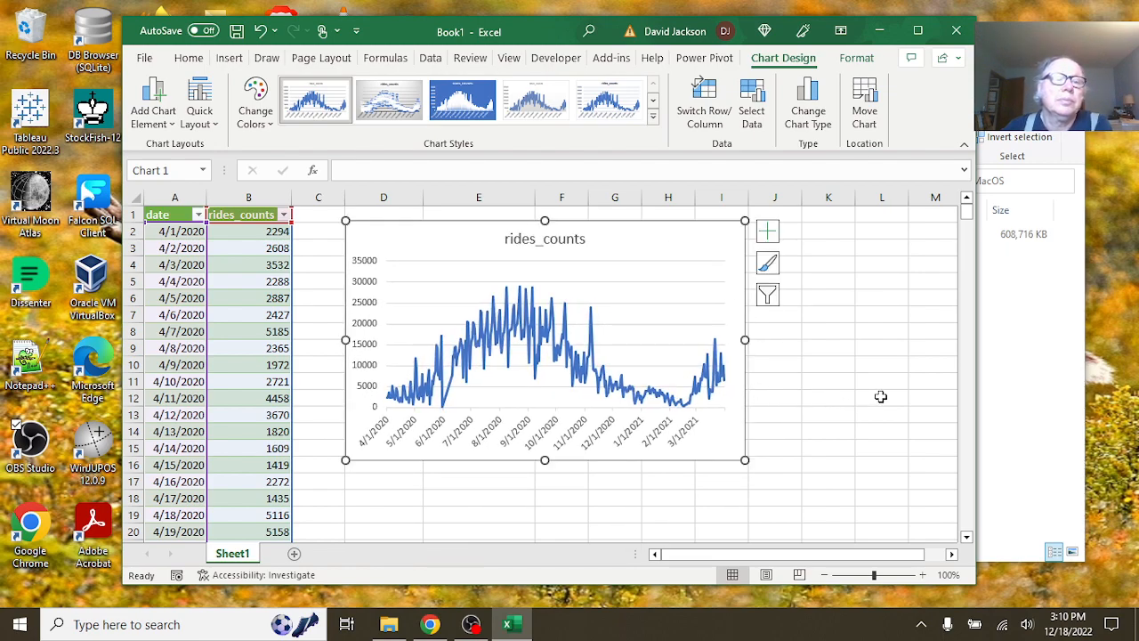